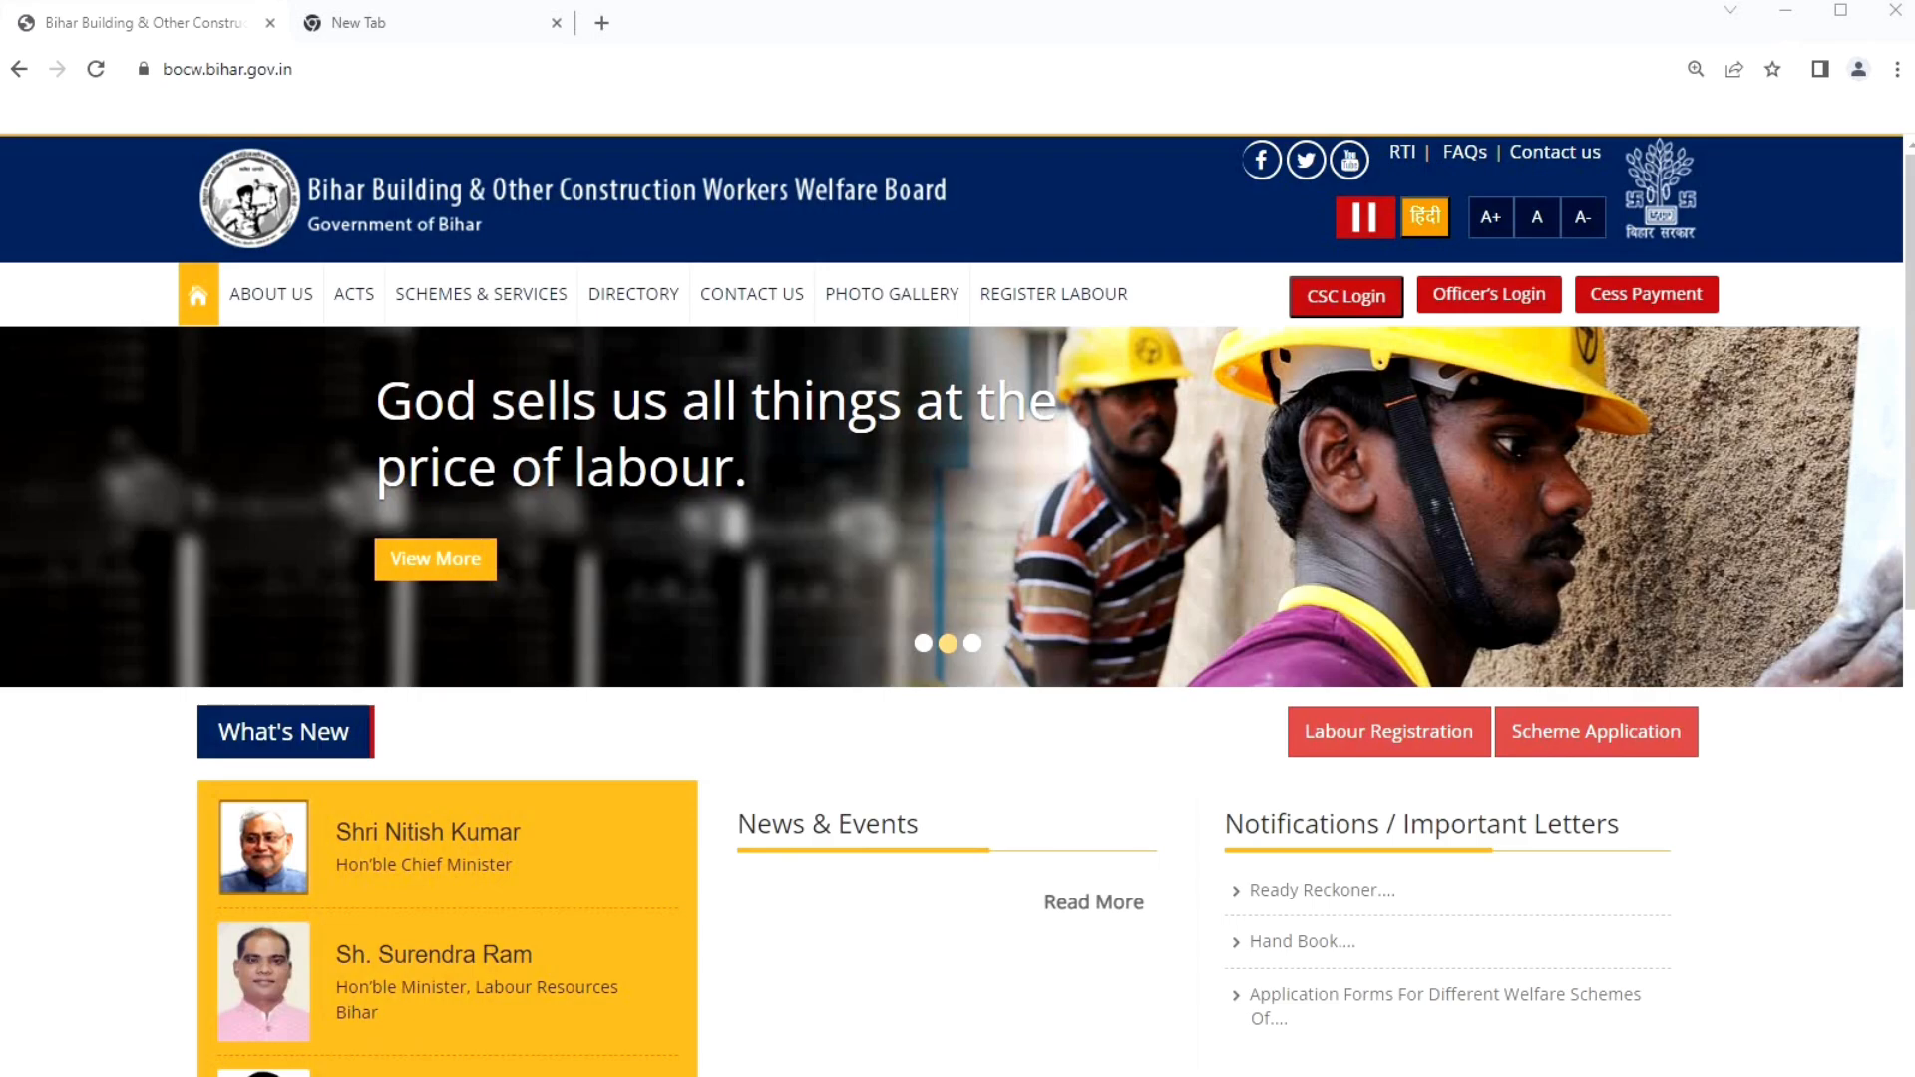
# Search Google for "labour card" in the empty browser tab.
pyautogui.click(399, 23)
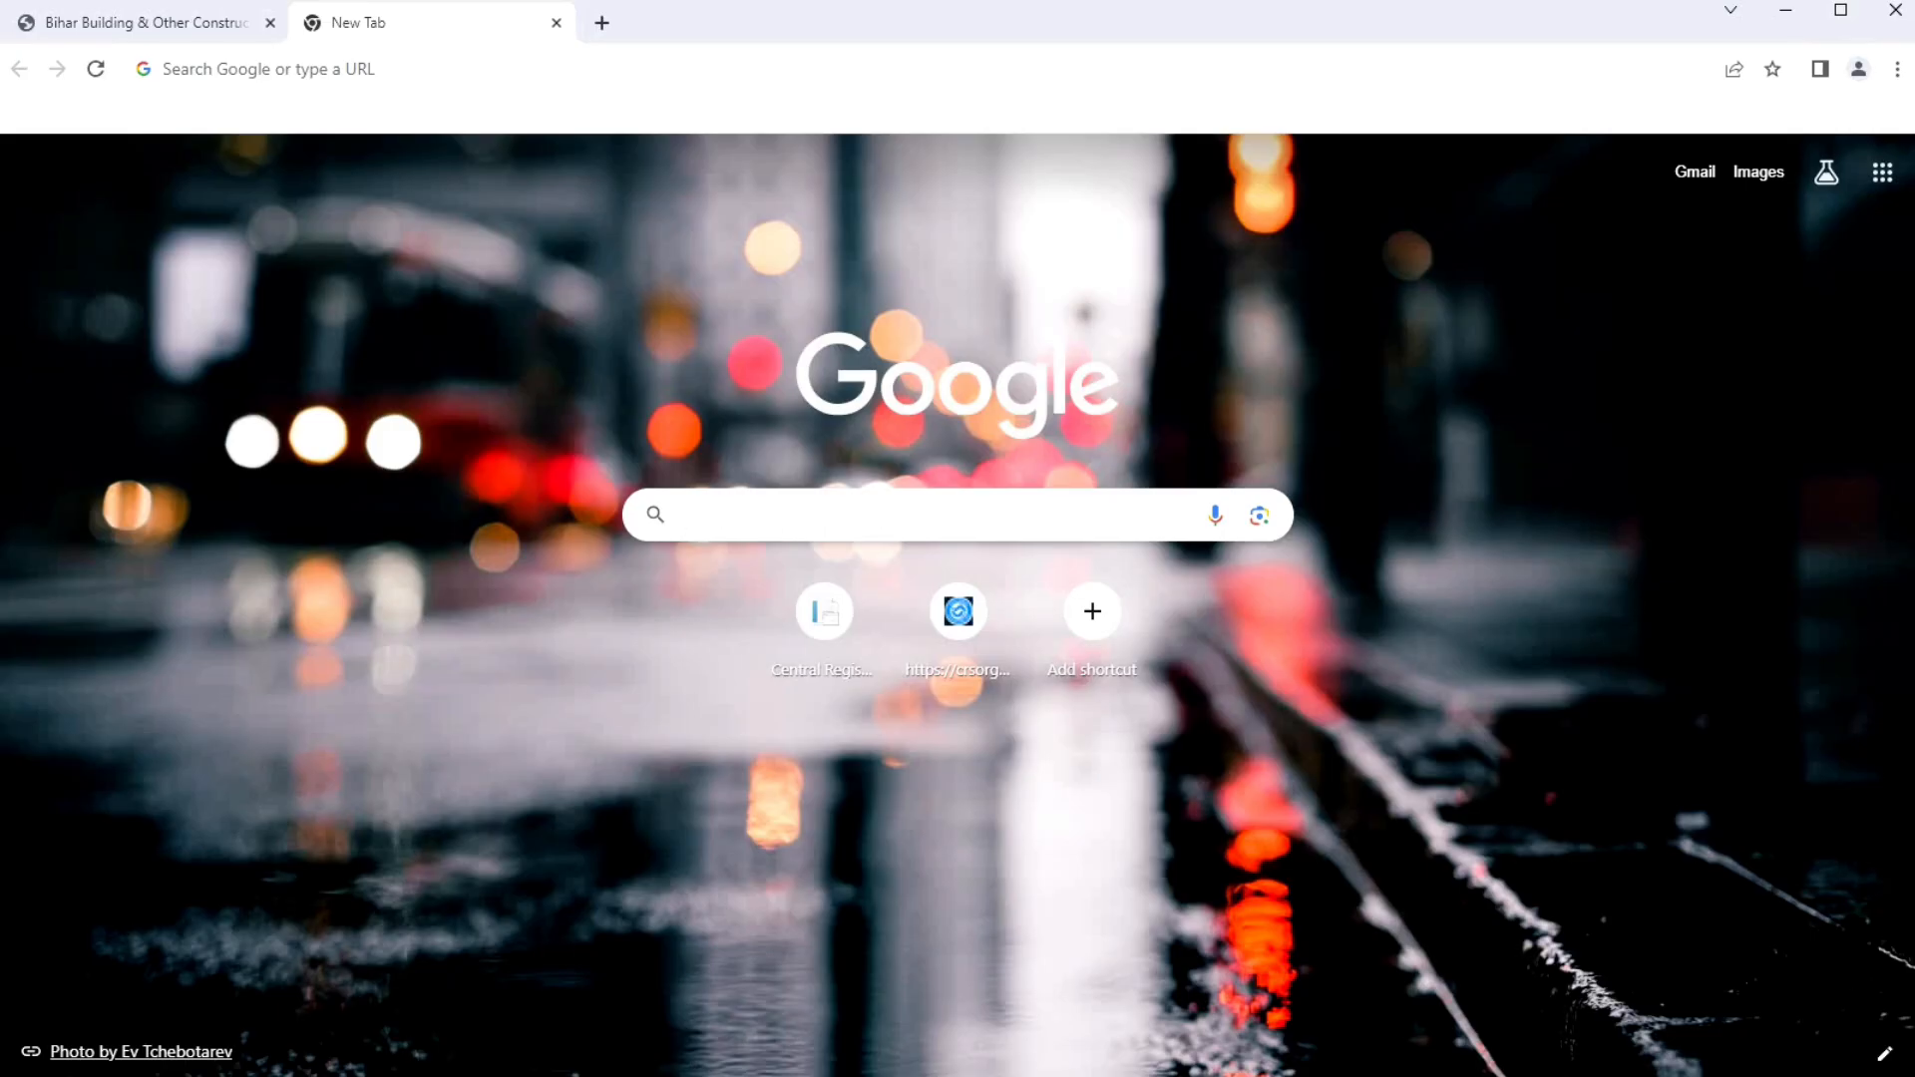
pyautogui.click(788, 515)
pyautogui.click(778, 570)
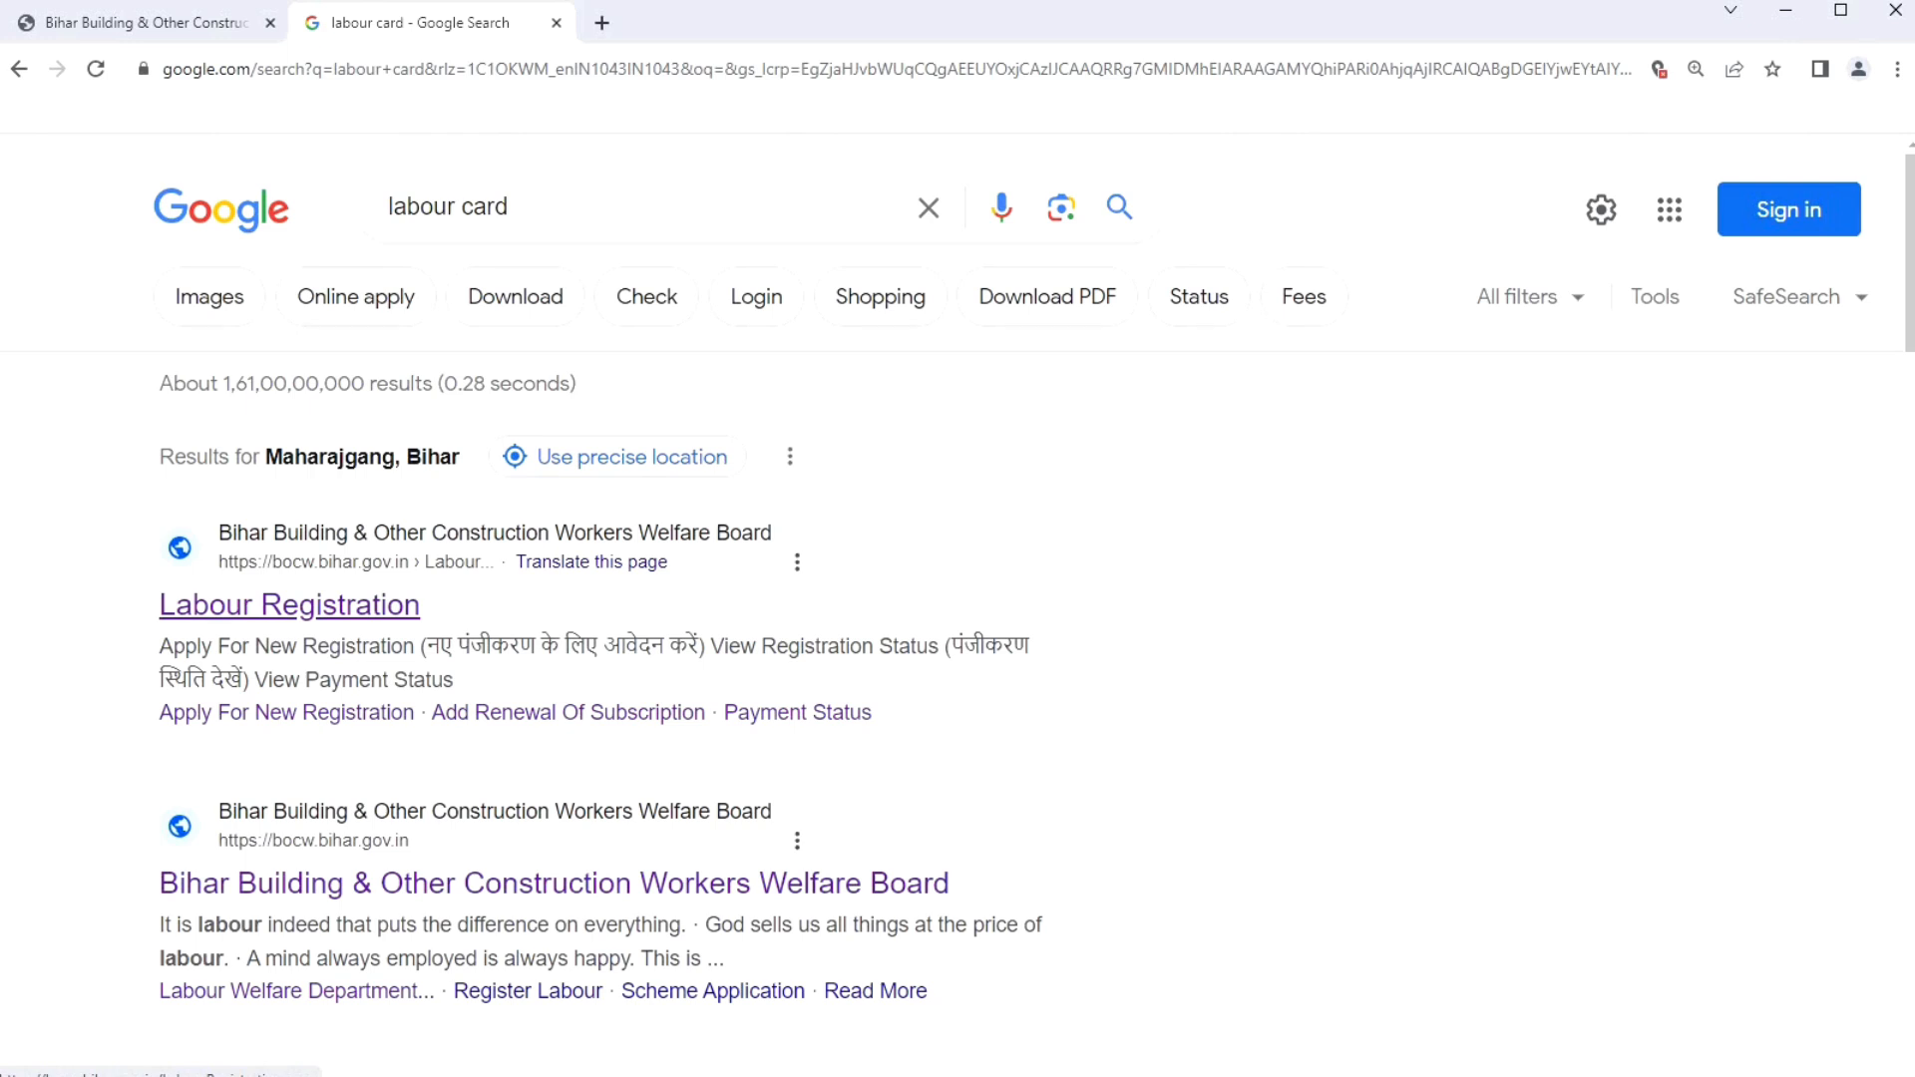
# Open the Bihar Labour Registration page, choose to apply for a new registration and proceed through Aadhaar verification (आधार सत्यापन).
pyautogui.click(289, 604)
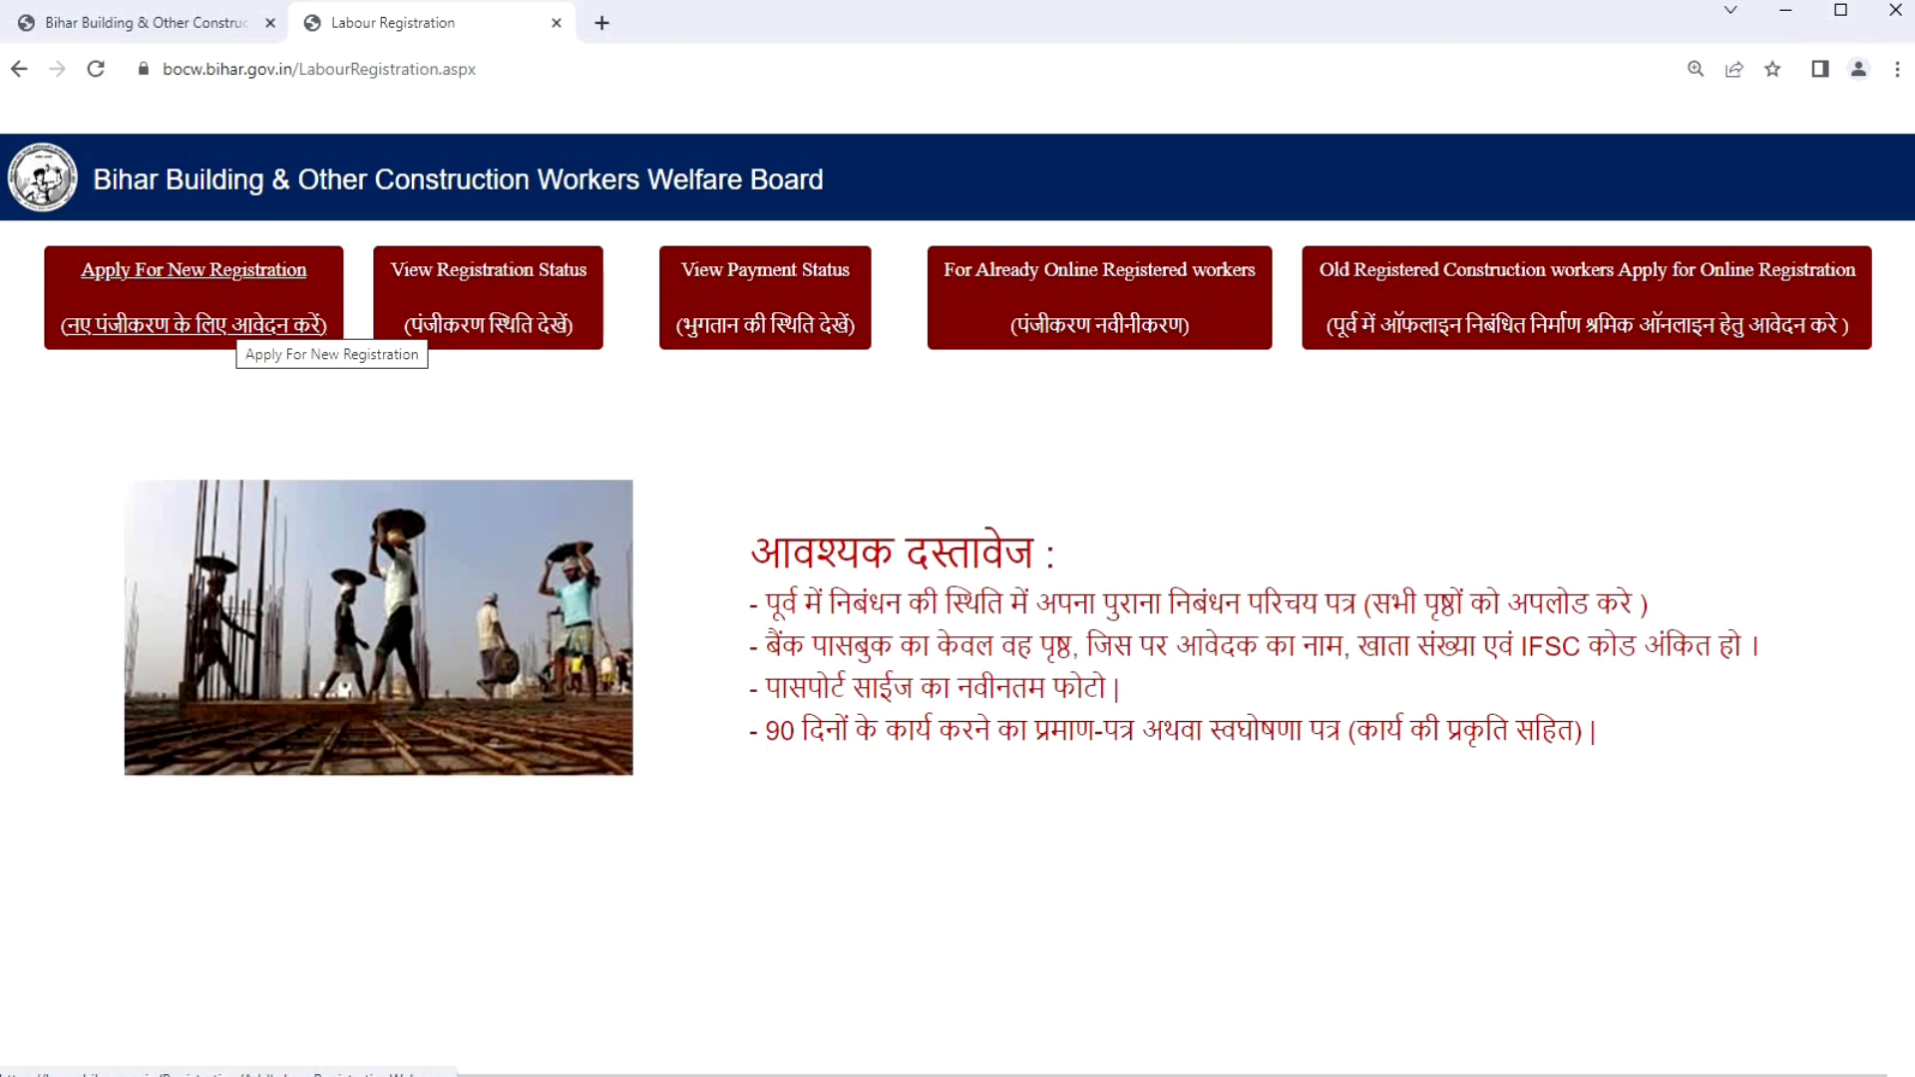
pyautogui.click(229, 321)
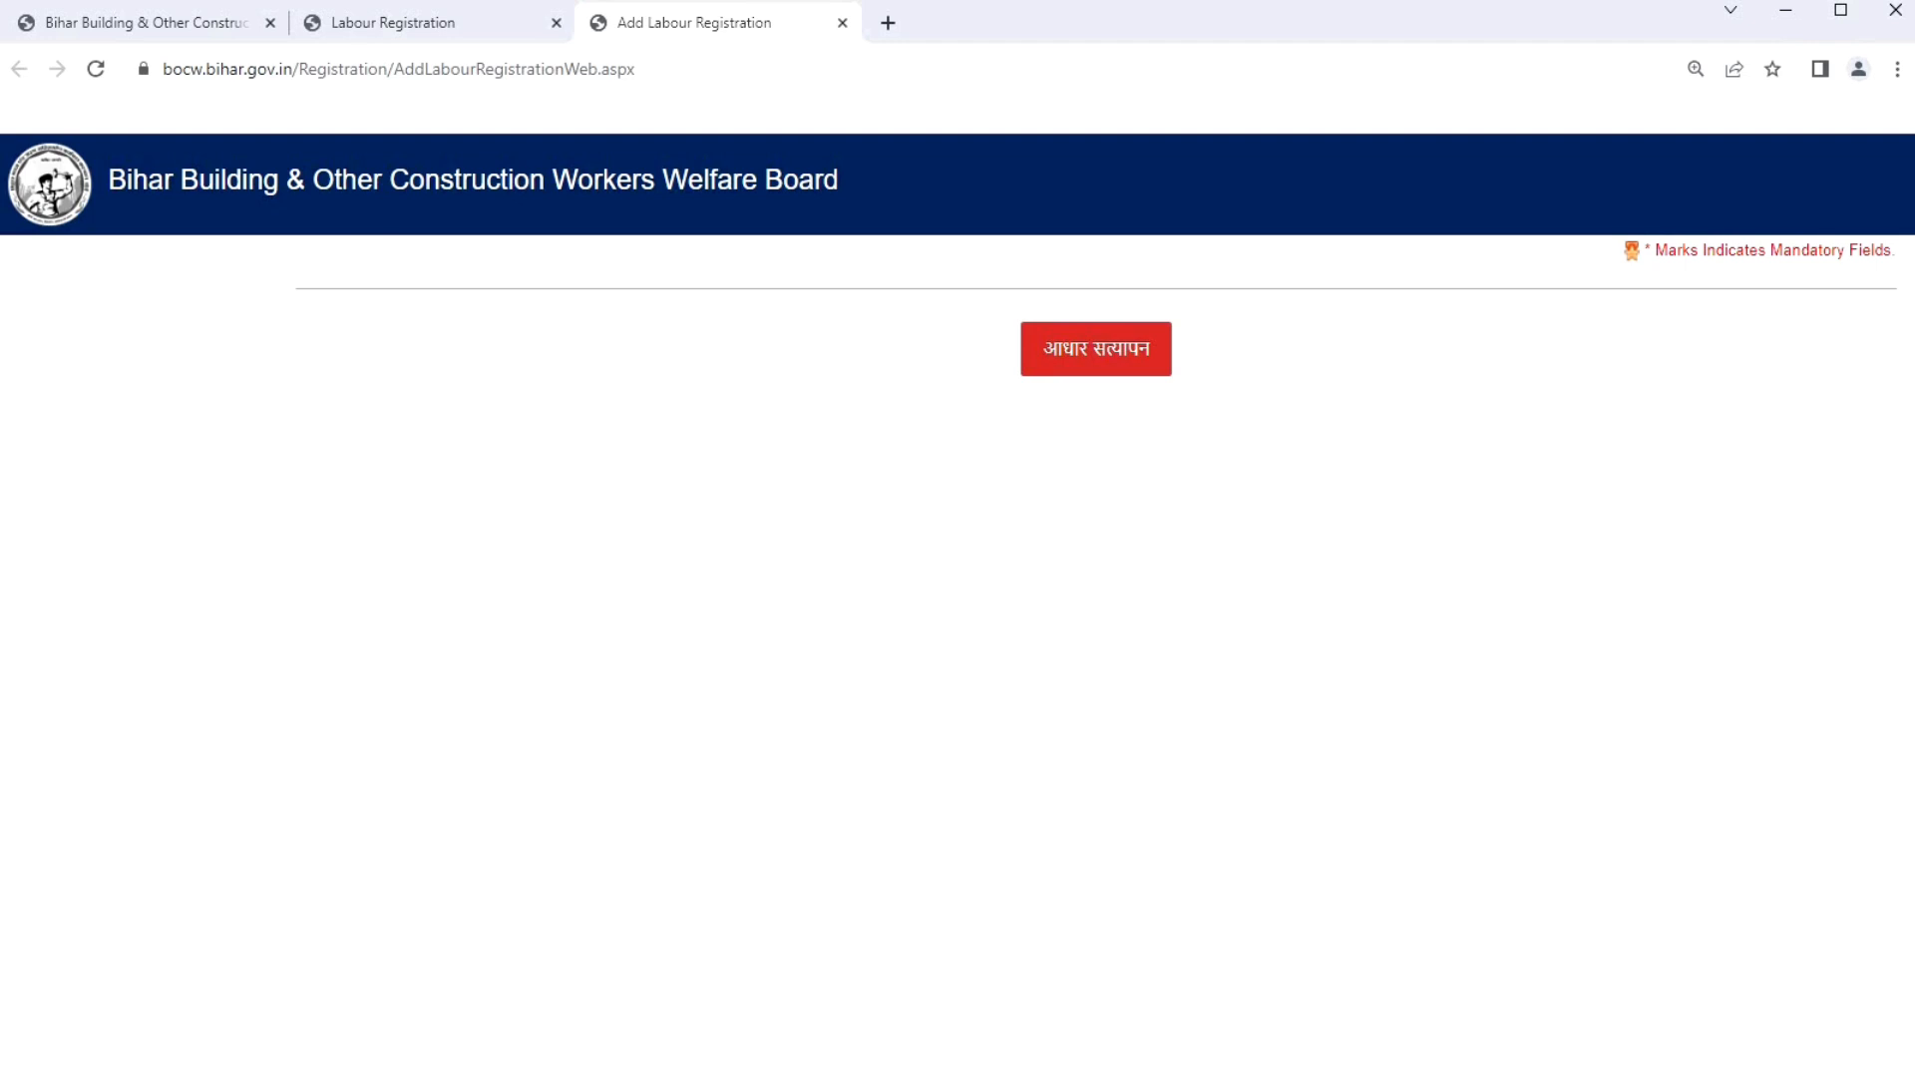
pyautogui.click(1096, 349)
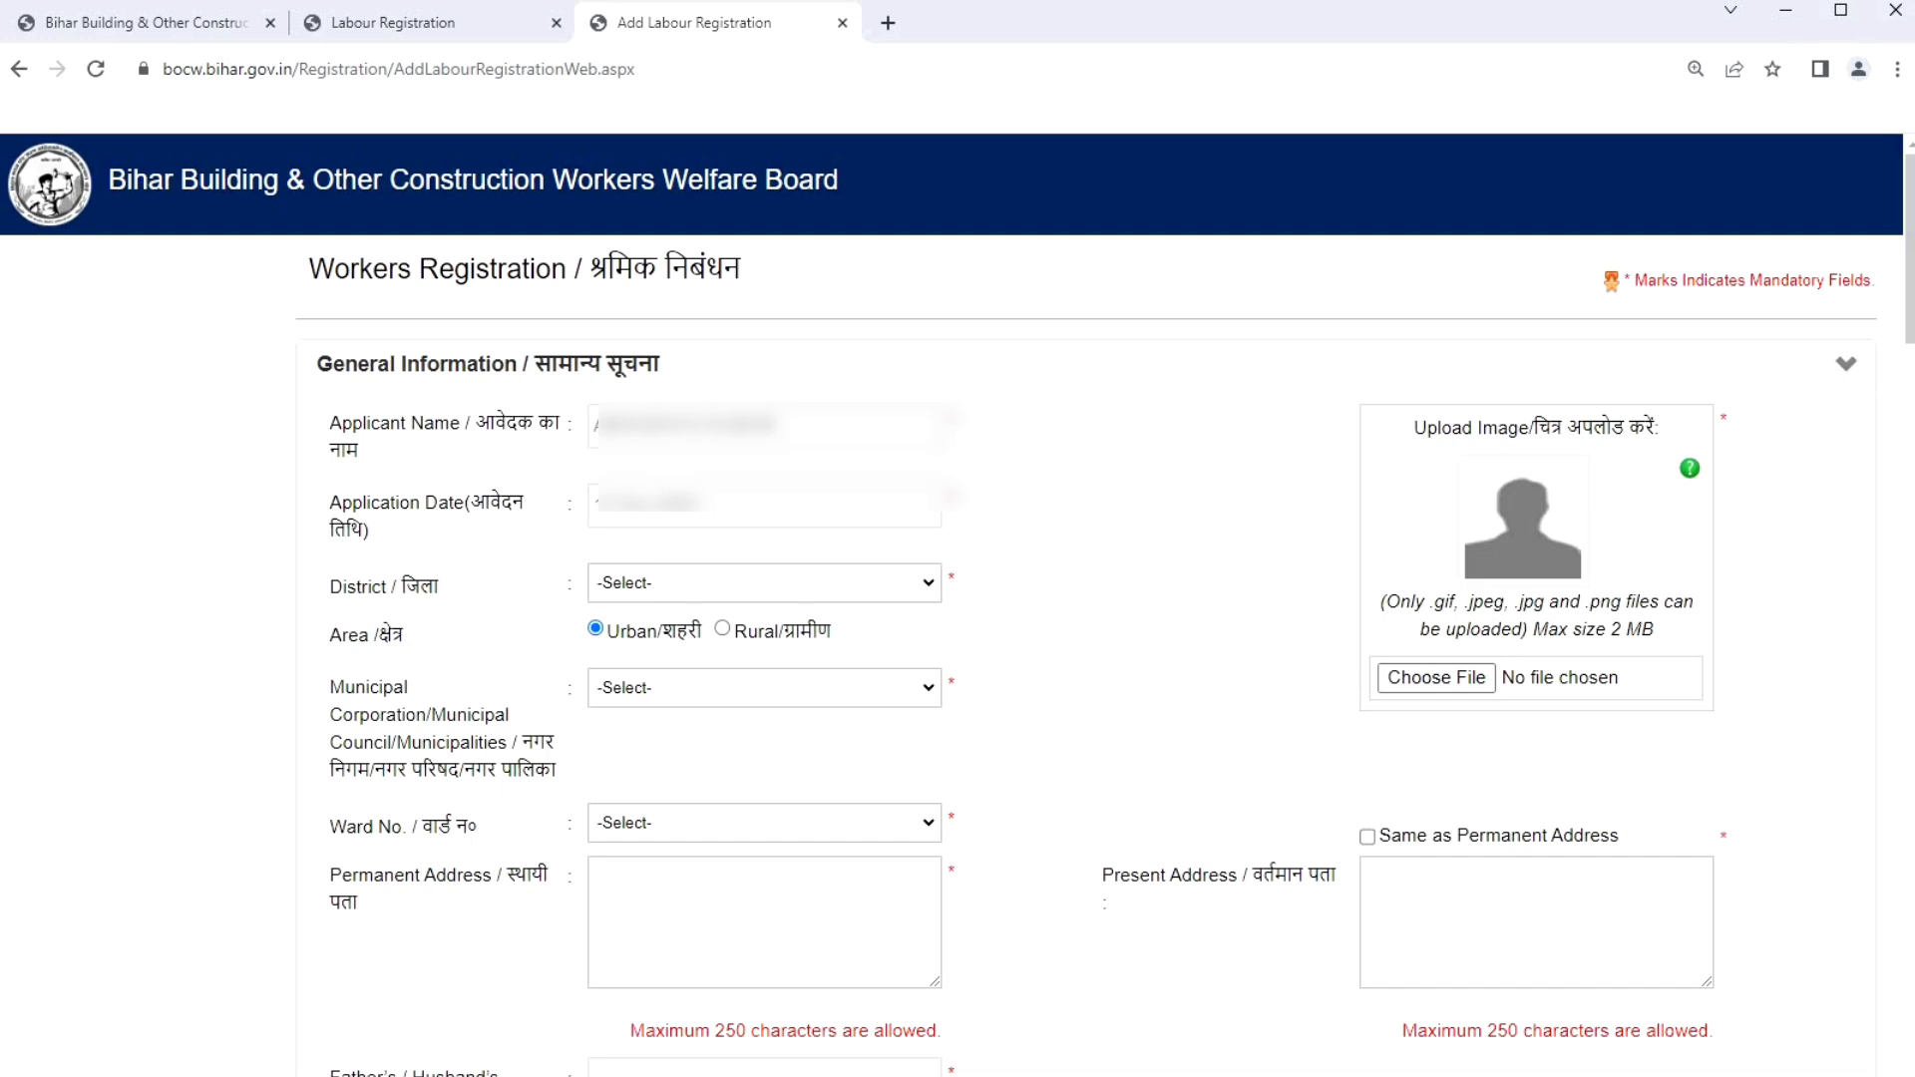
# Set the applicant's district to Begusarai and the area to Rural in the workers registration form.
pyautogui.moveTo(475, 422); pyautogui.dragTo(559, 422)
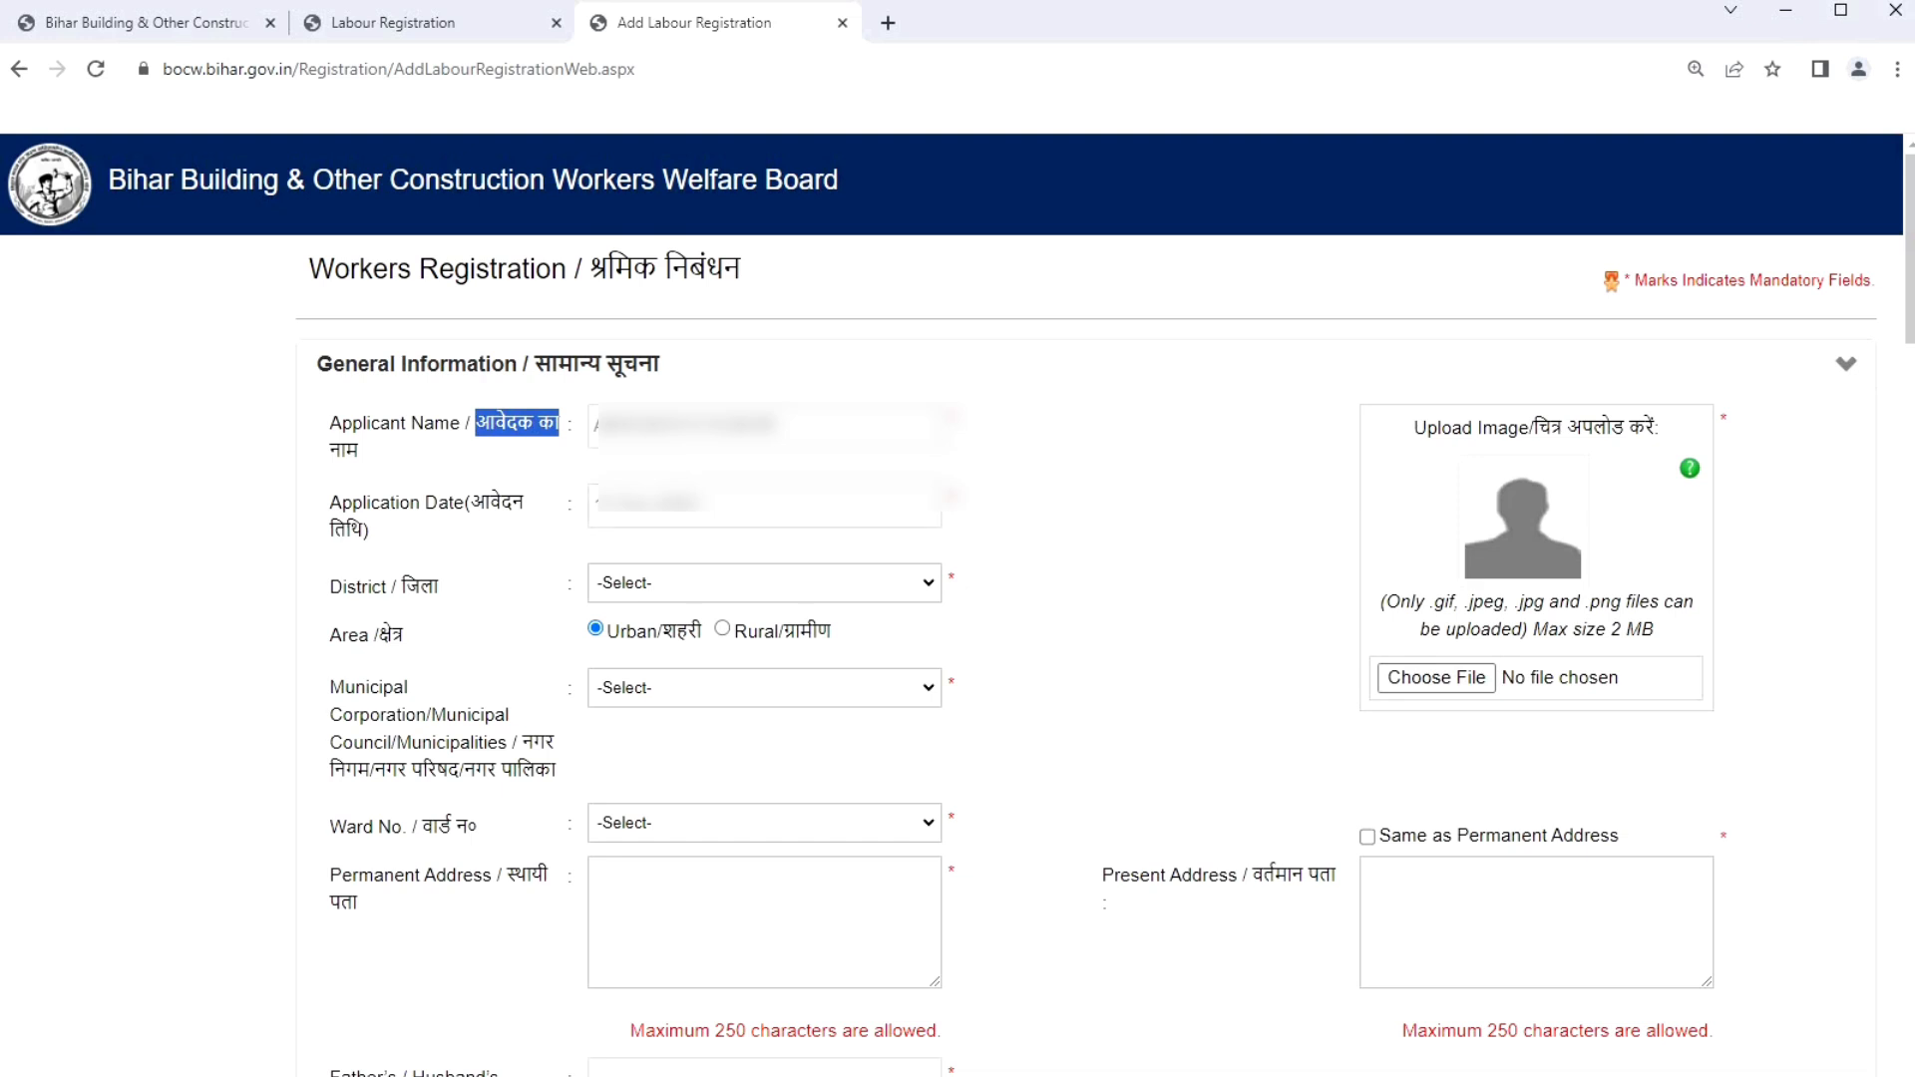
pyautogui.click(764, 583)
pyautogui.click(658, 717)
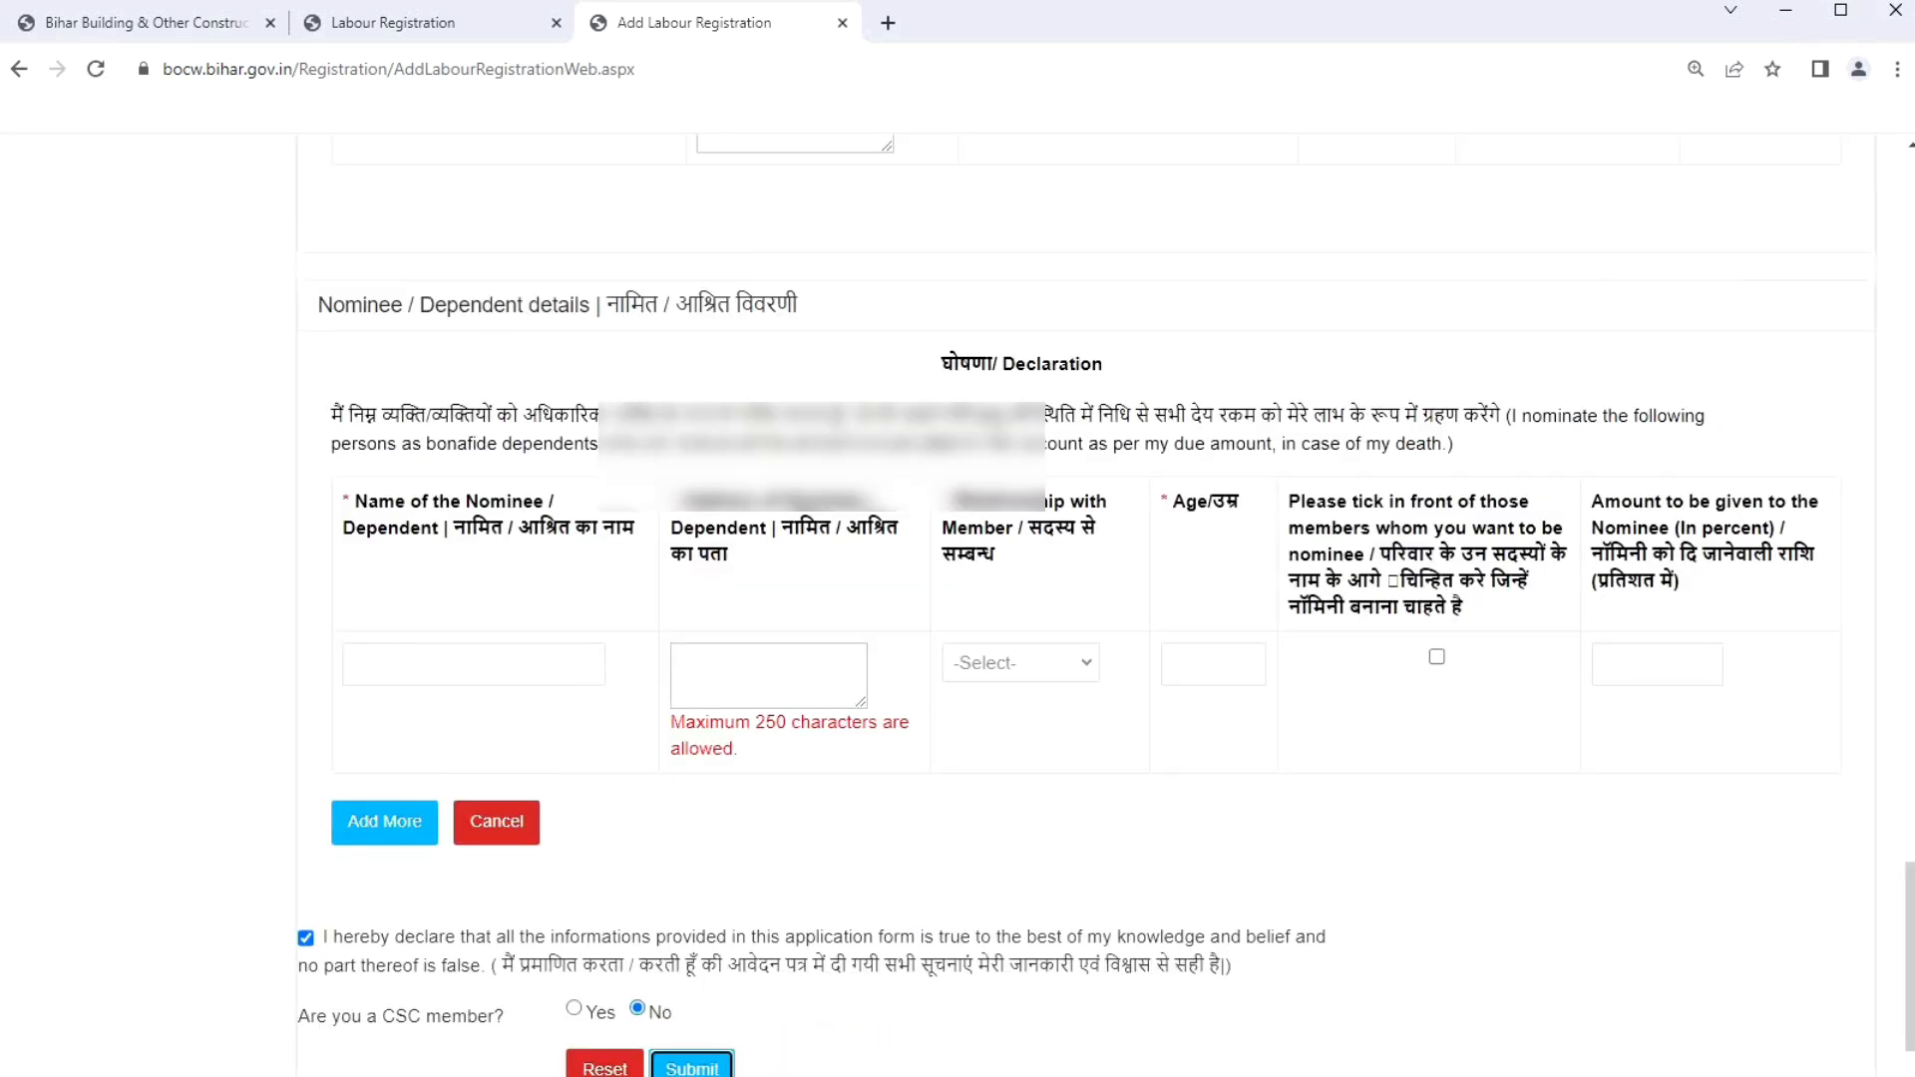
pyautogui.scroll(20, 1085, 604)
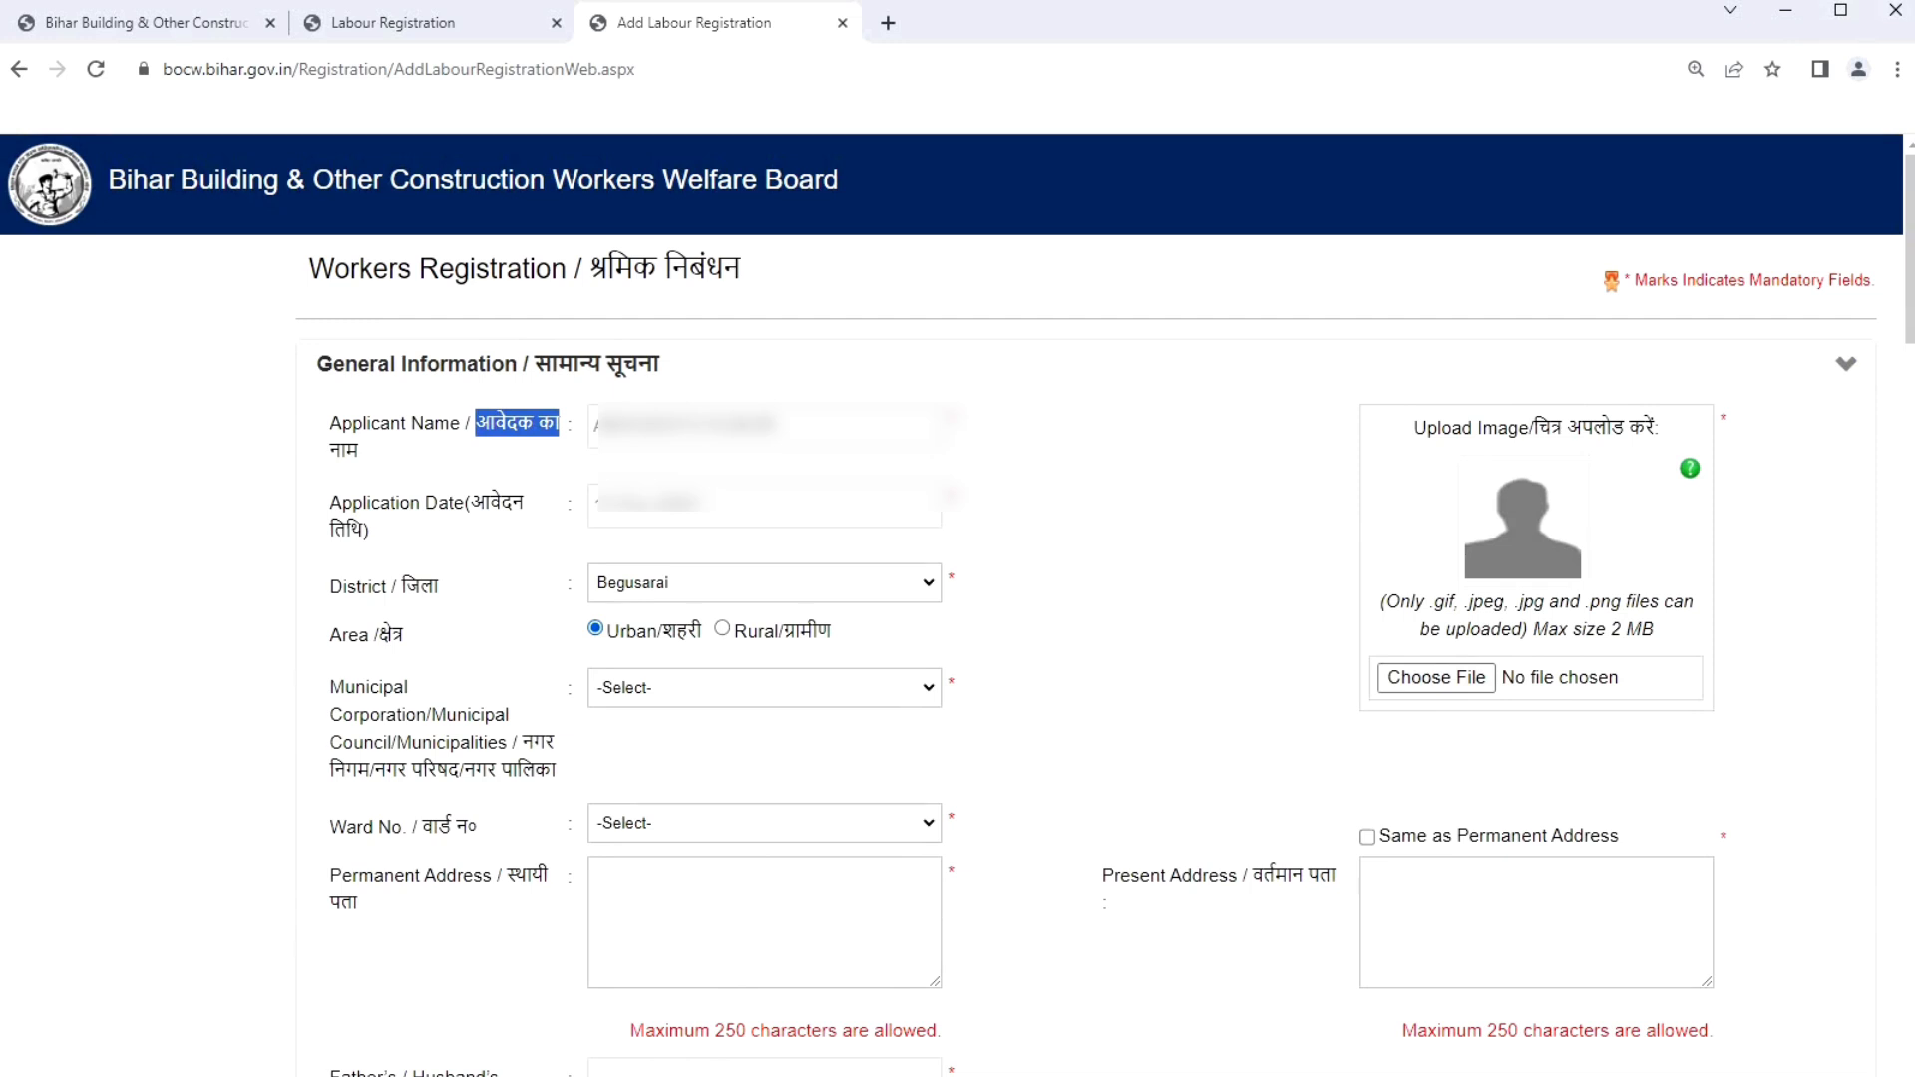
pyautogui.click(722, 629)
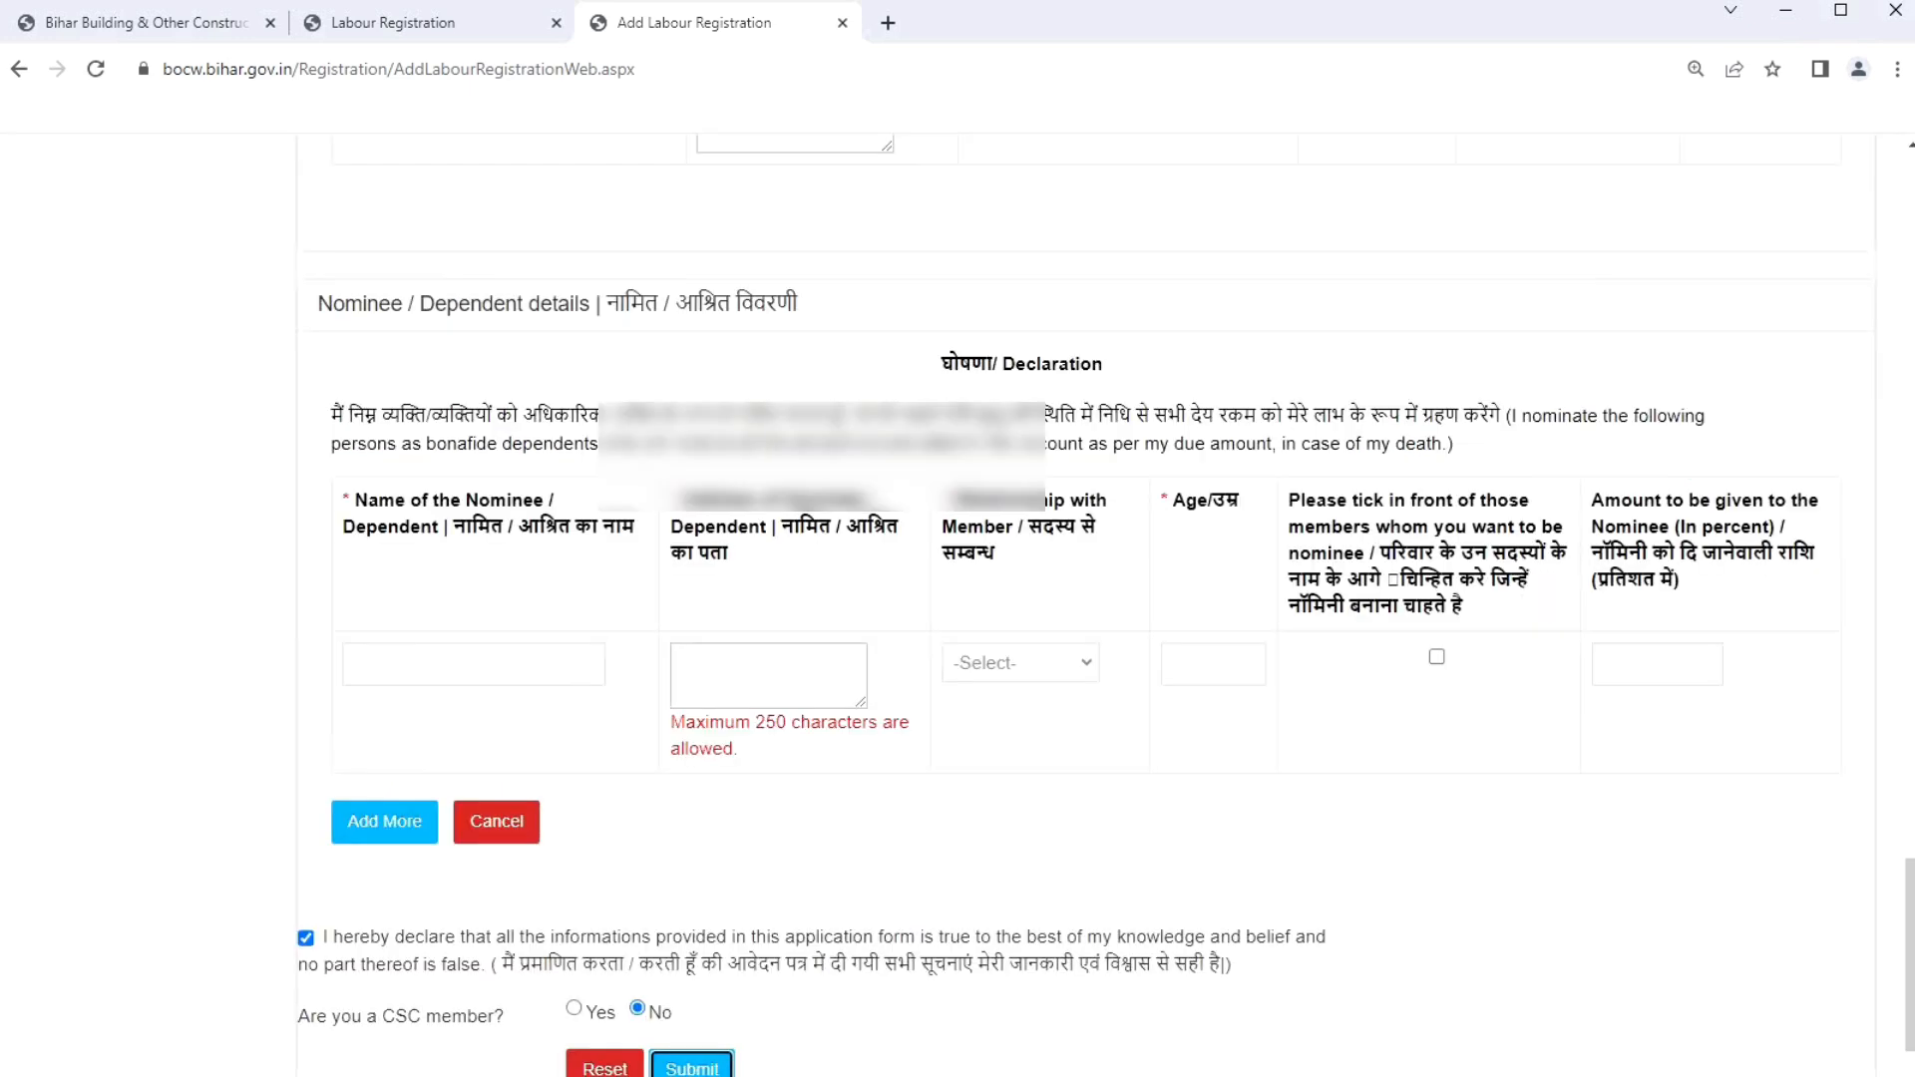
pyautogui.scroll(20, 722, 628)
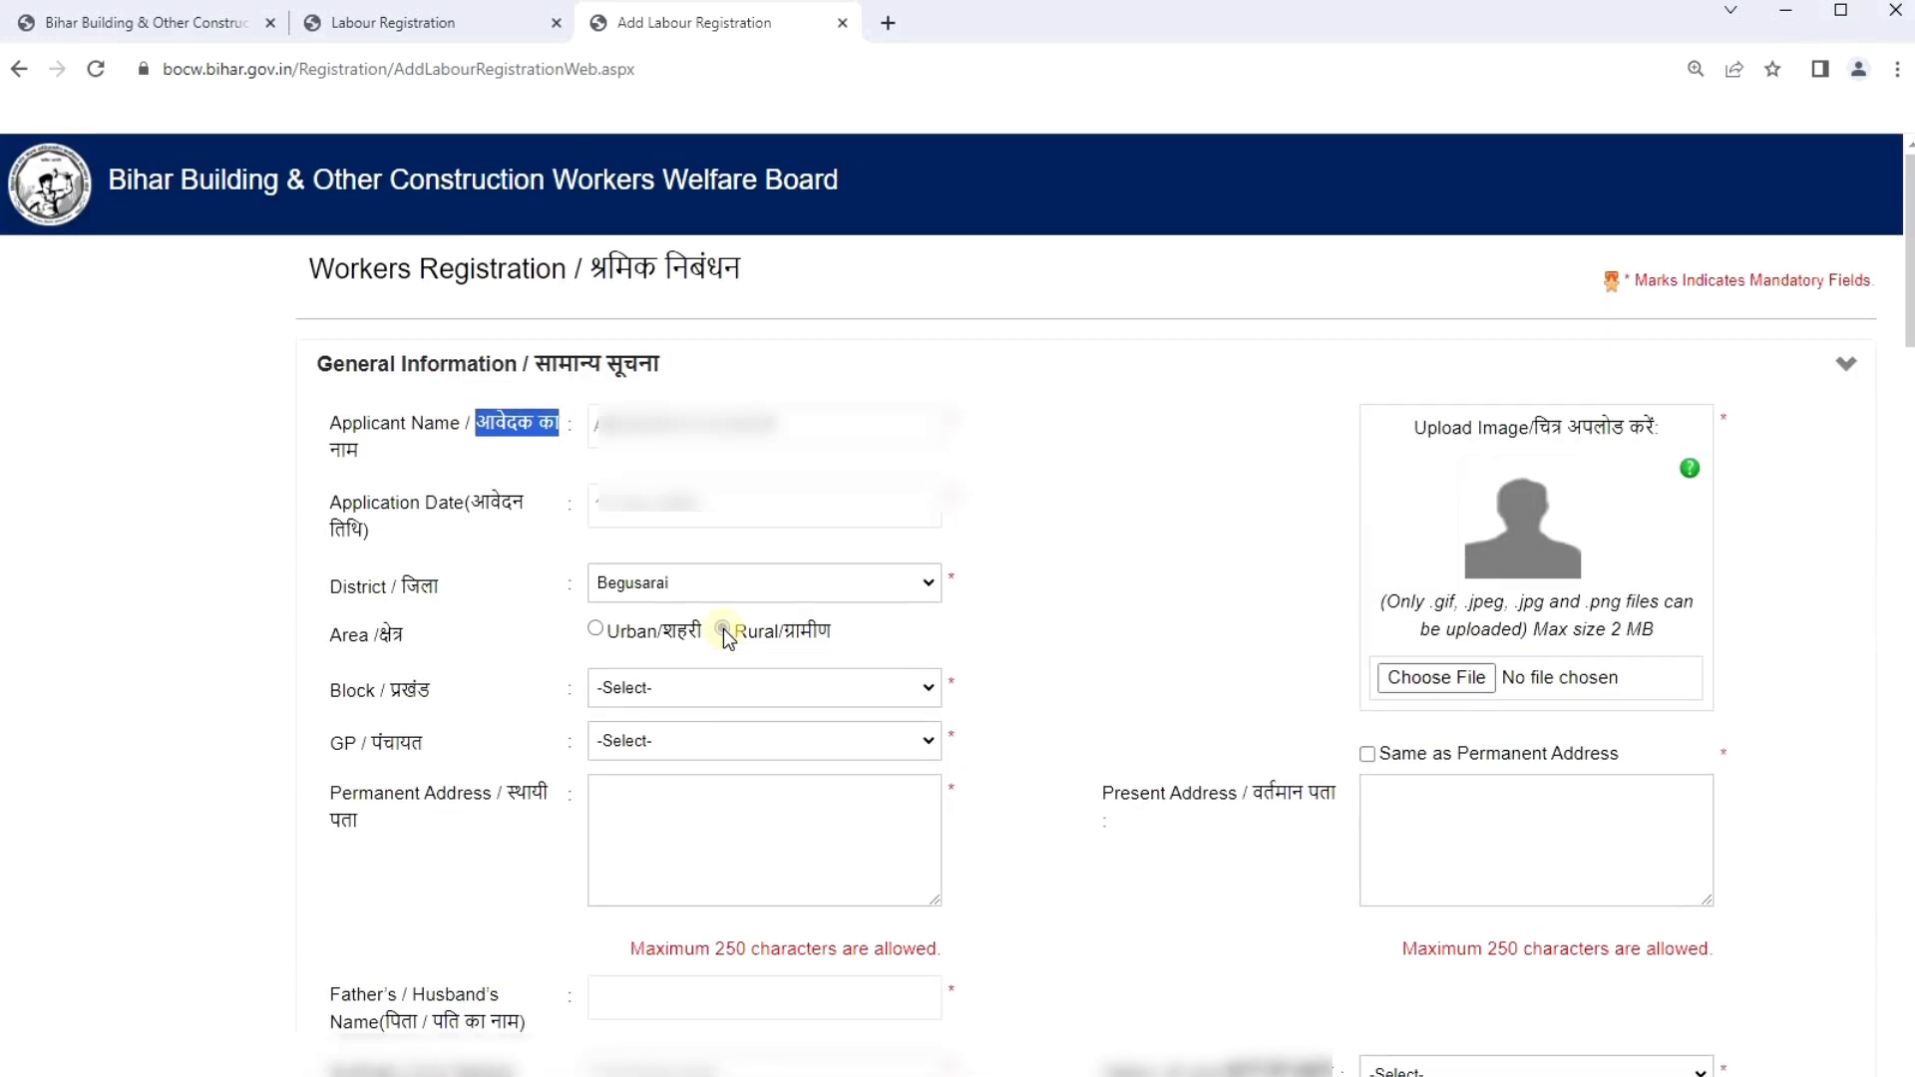
pyautogui.click(722, 629)
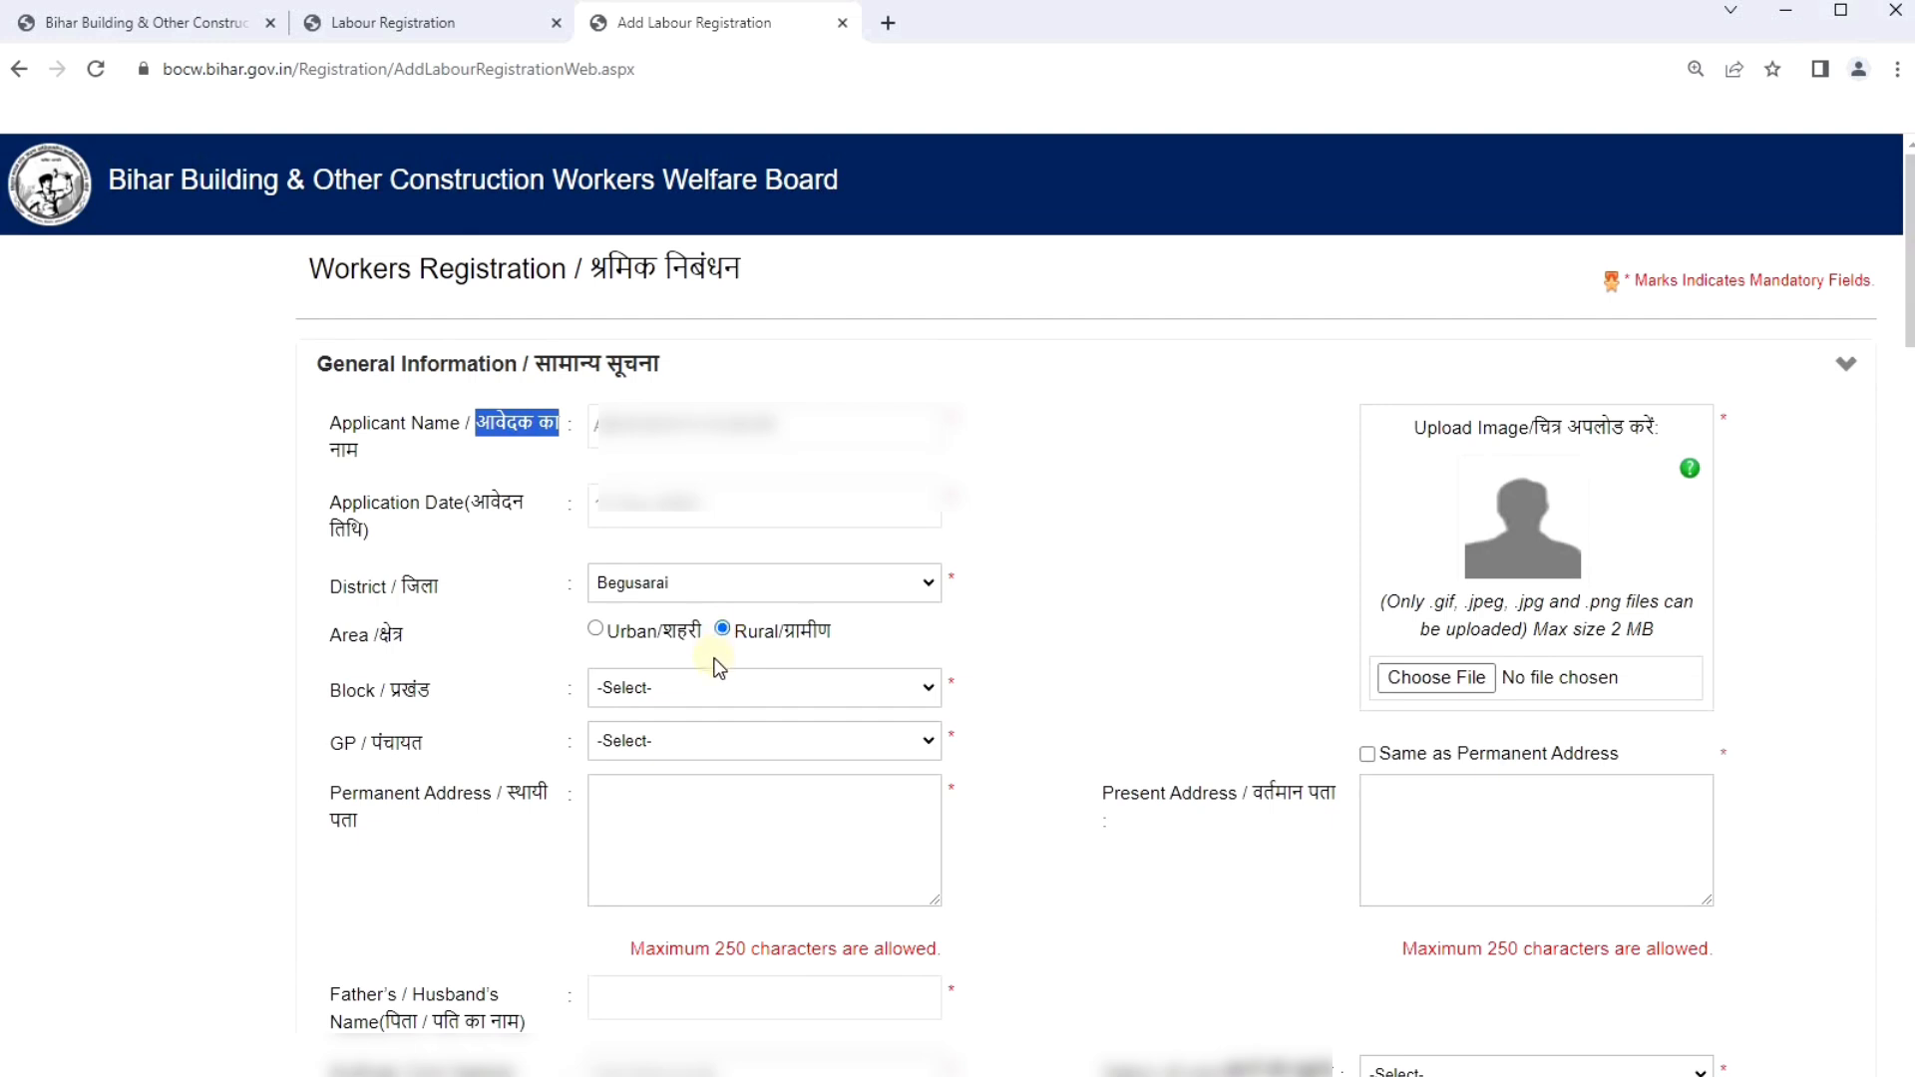
# Set the block to Birpur and the GP (panchayat) to bhawanandpur.
pyautogui.click(636, 691)
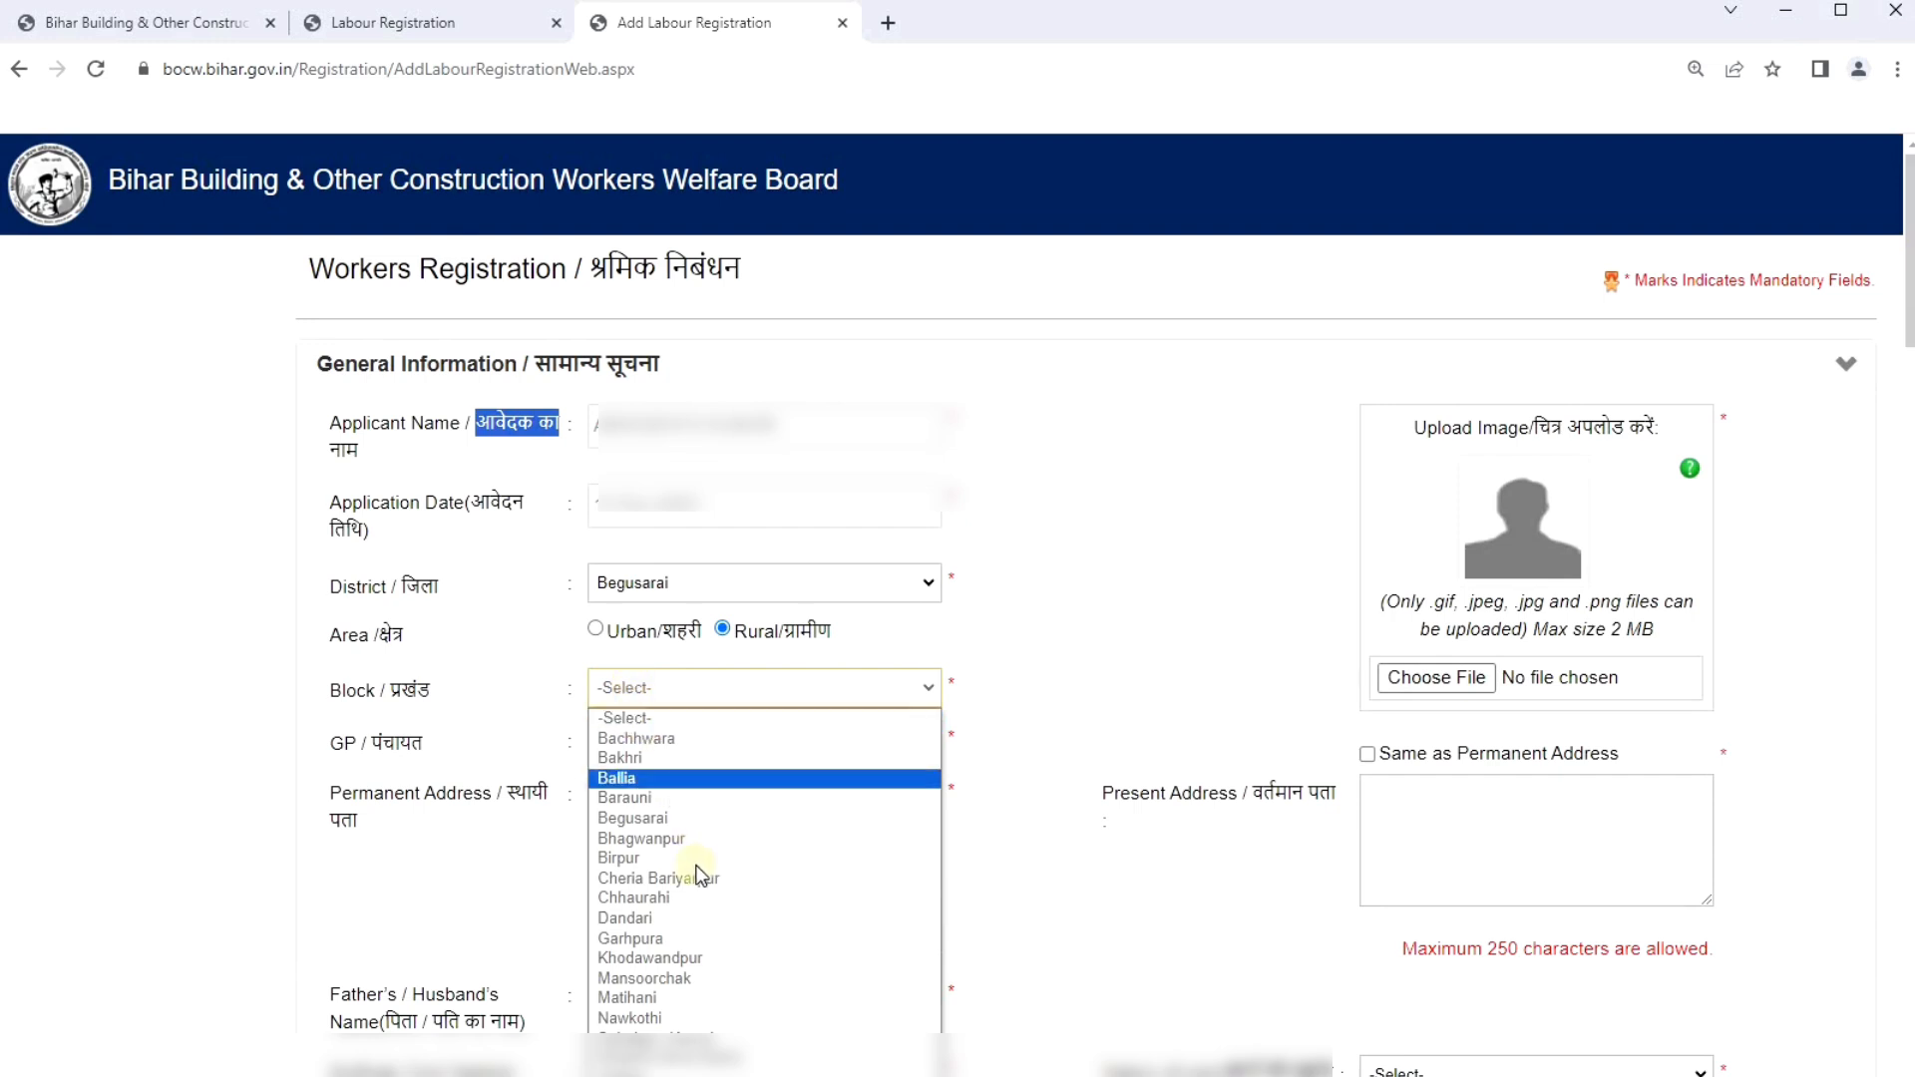
pyautogui.click(623, 858)
pyautogui.scroll(-15, 464, 783)
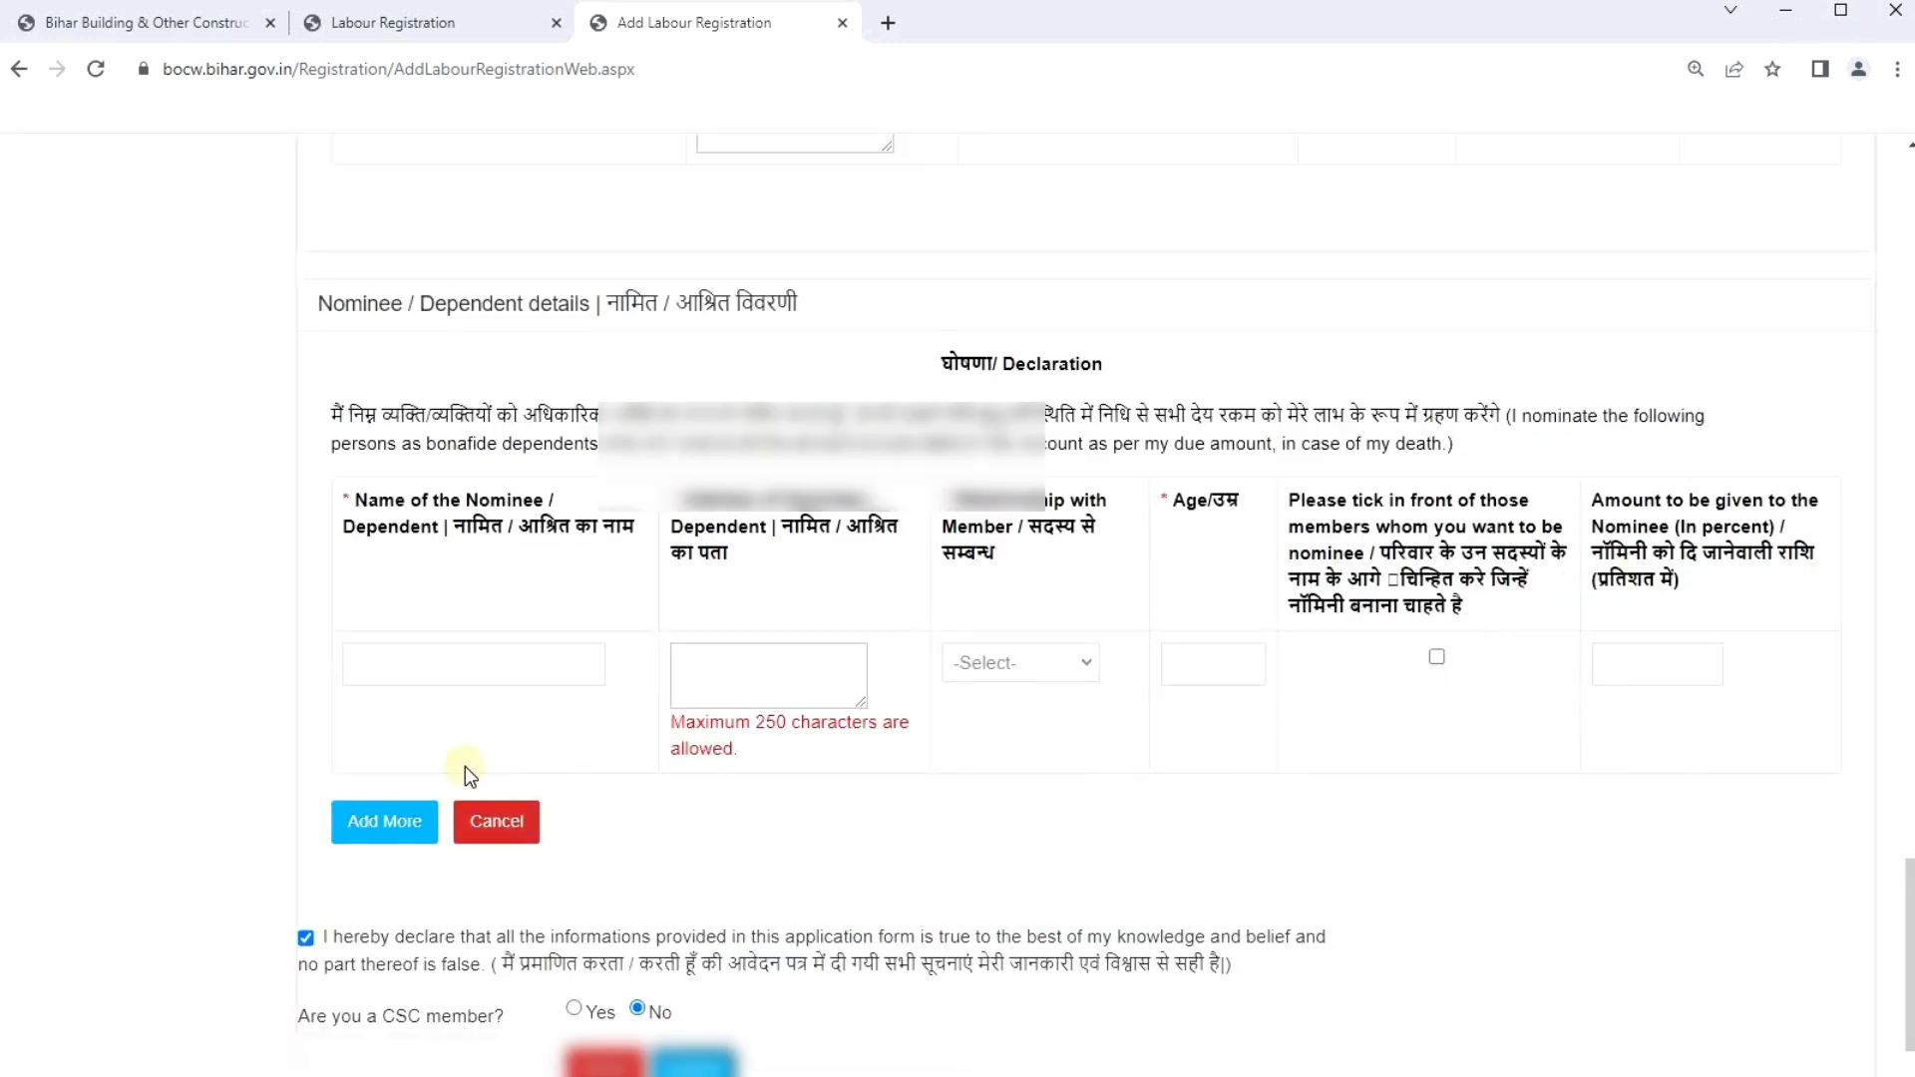
pyautogui.scroll(20, 465, 768)
pyautogui.scroll(6, 464, 766)
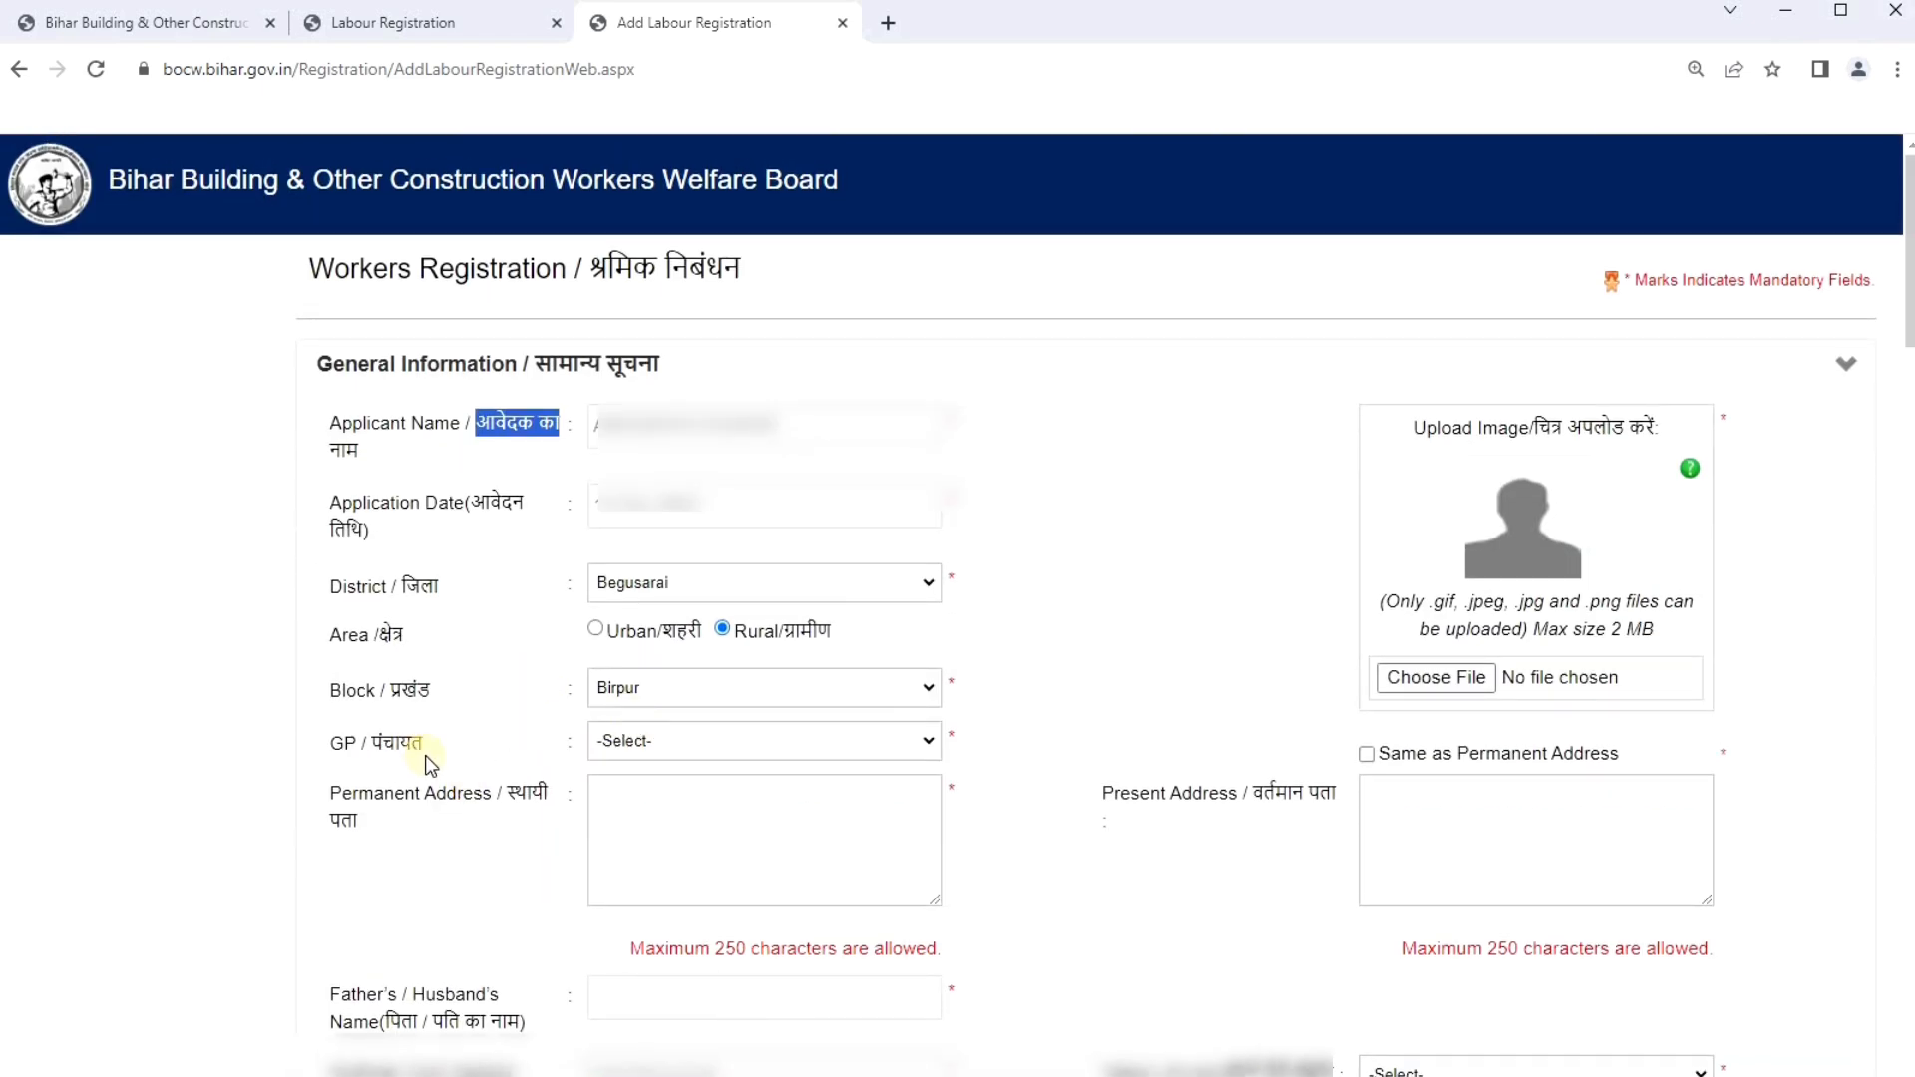
pyautogui.click(643, 744)
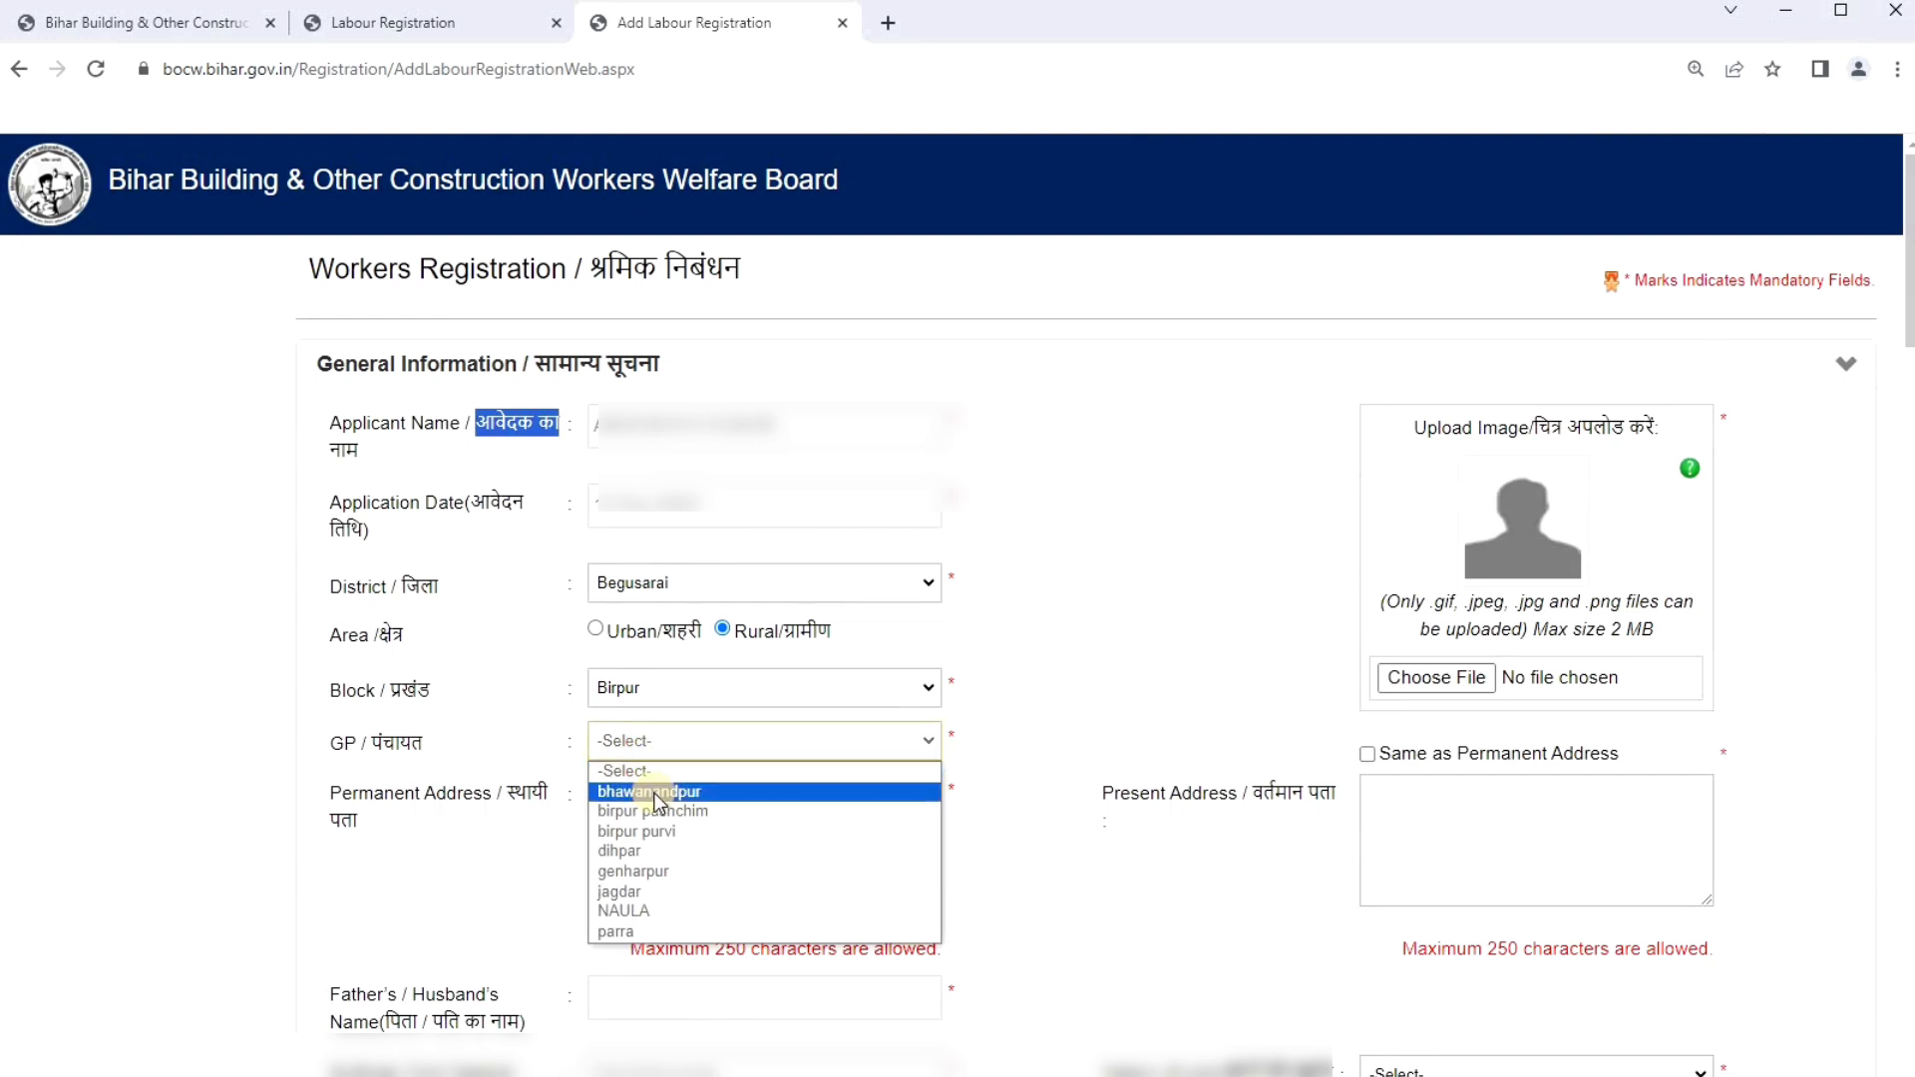
pyautogui.click(722, 792)
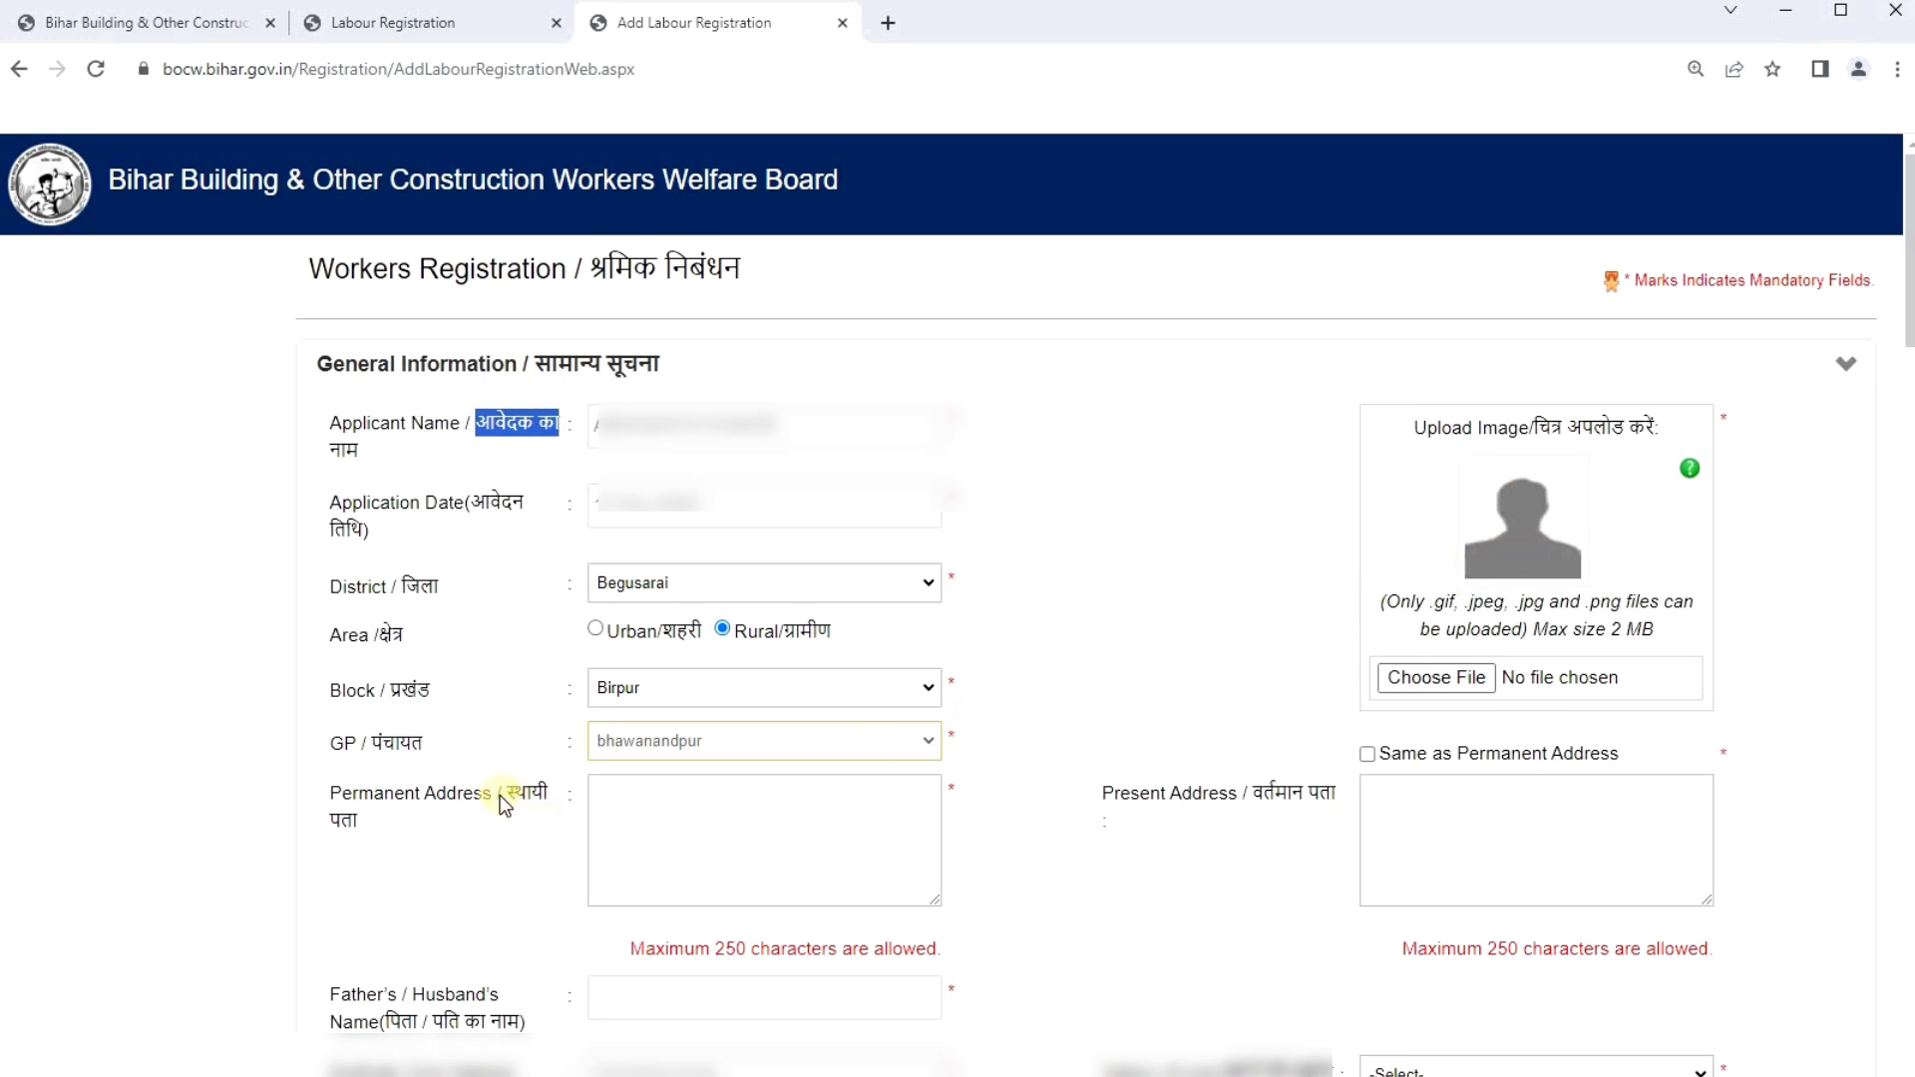
# Fill in the permanent address and copy it to the present address, leaving Same as Permanent Address unticked.
pyautogui.click(617, 806)
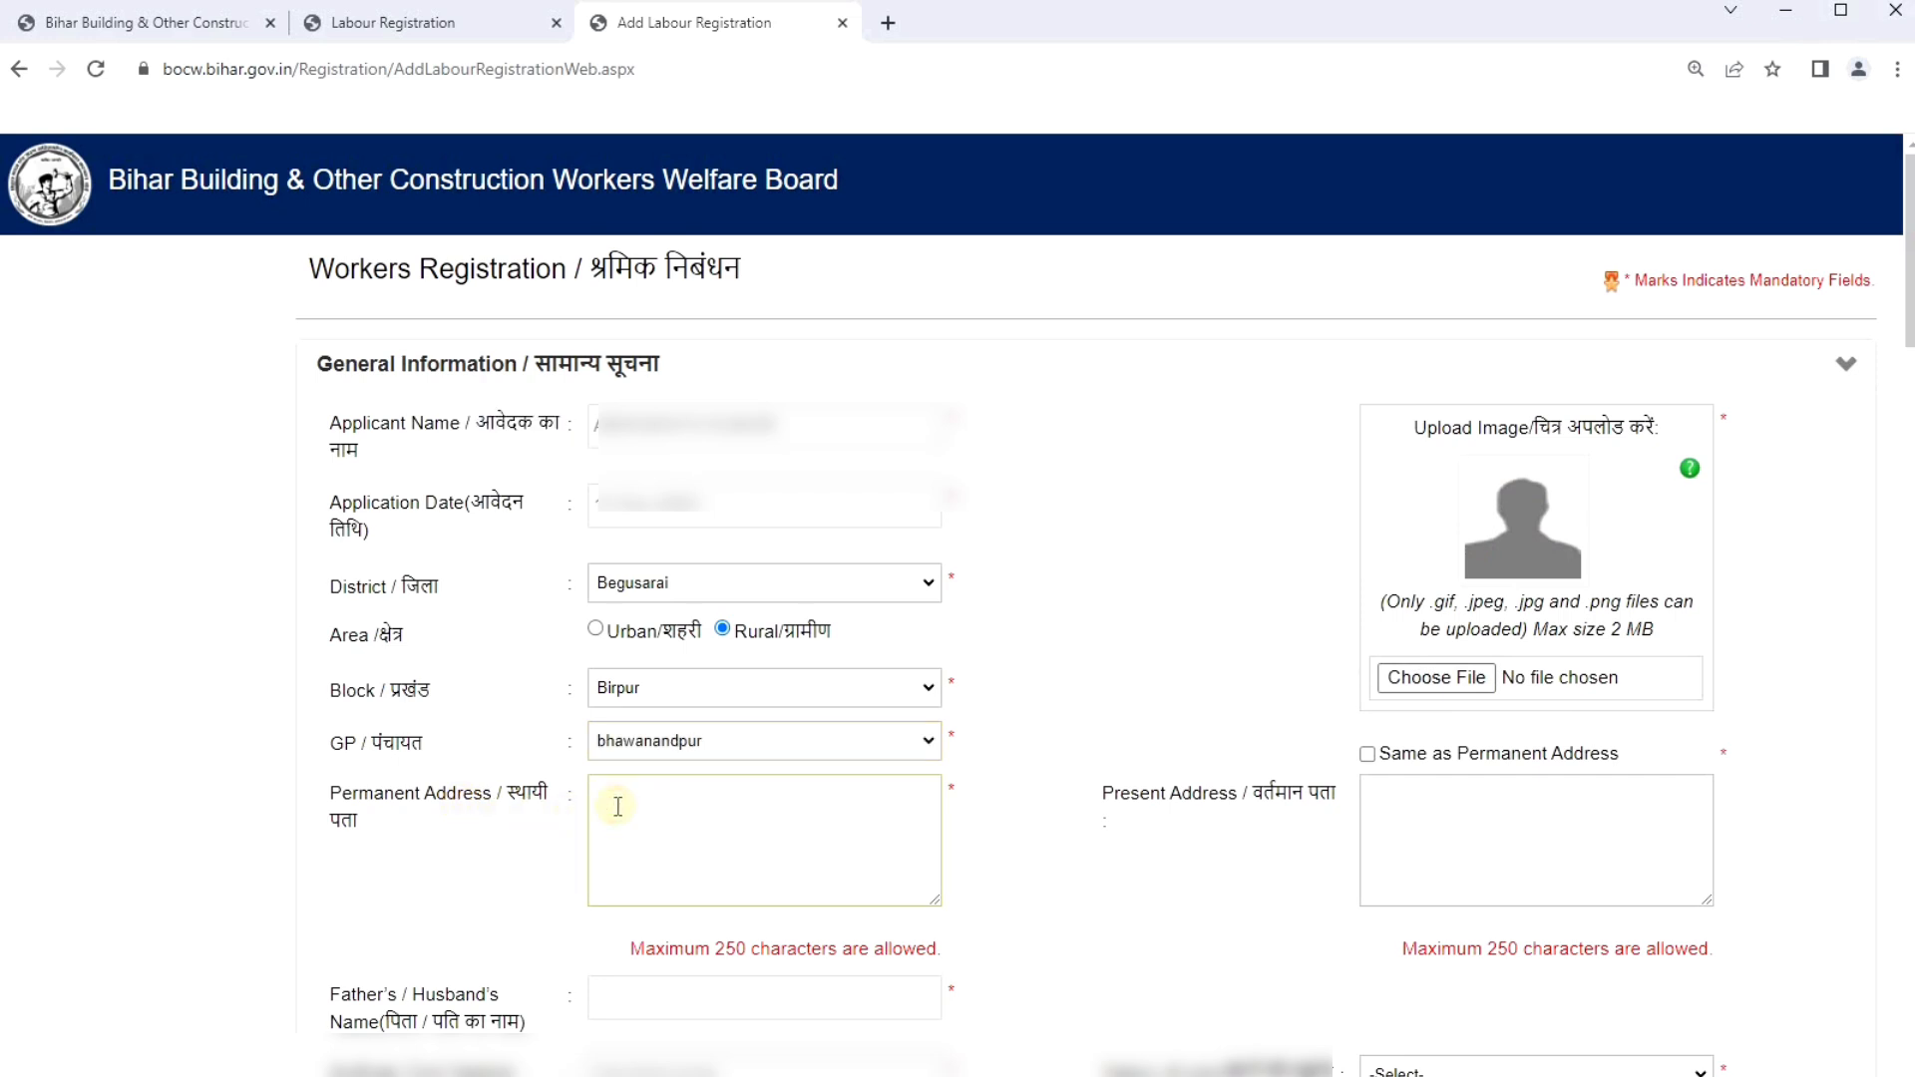
pyautogui.write('WAR')
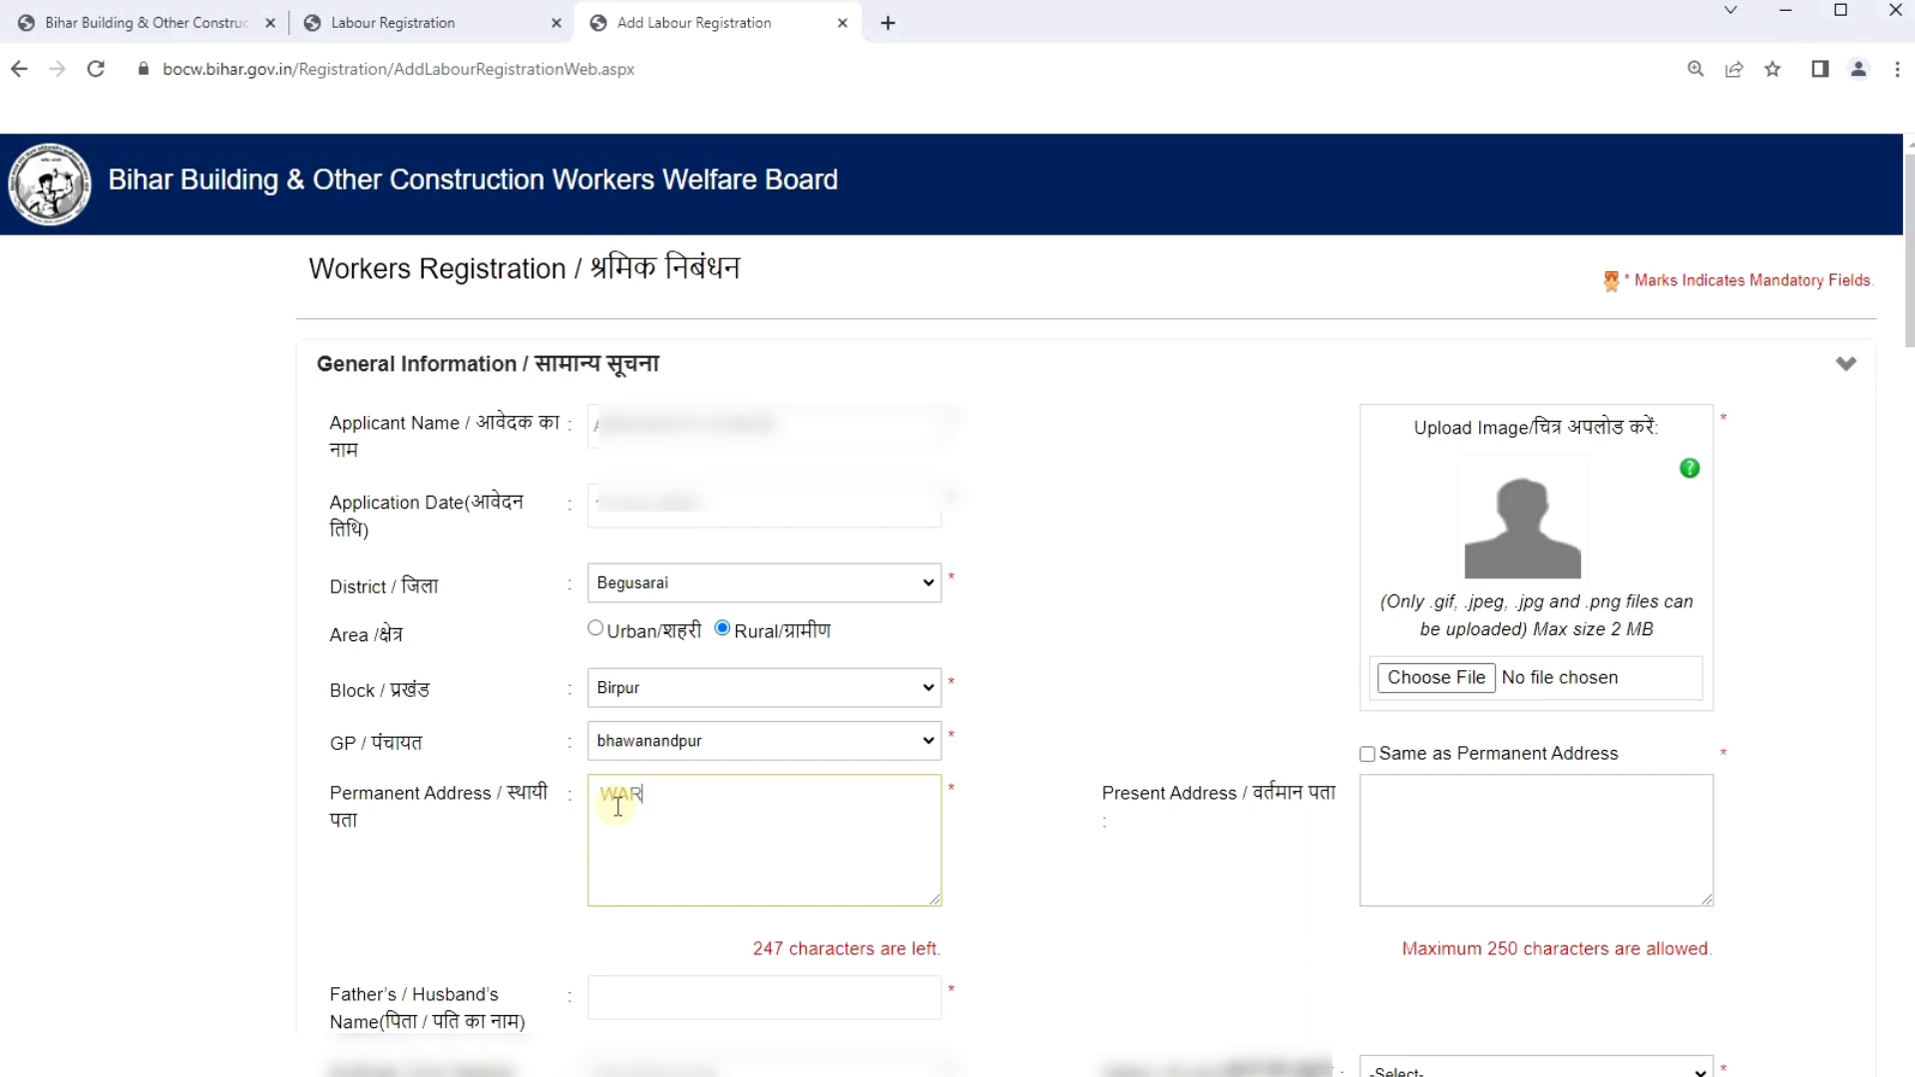
pyautogui.write('D 4, VILL- ,POST-, PS')
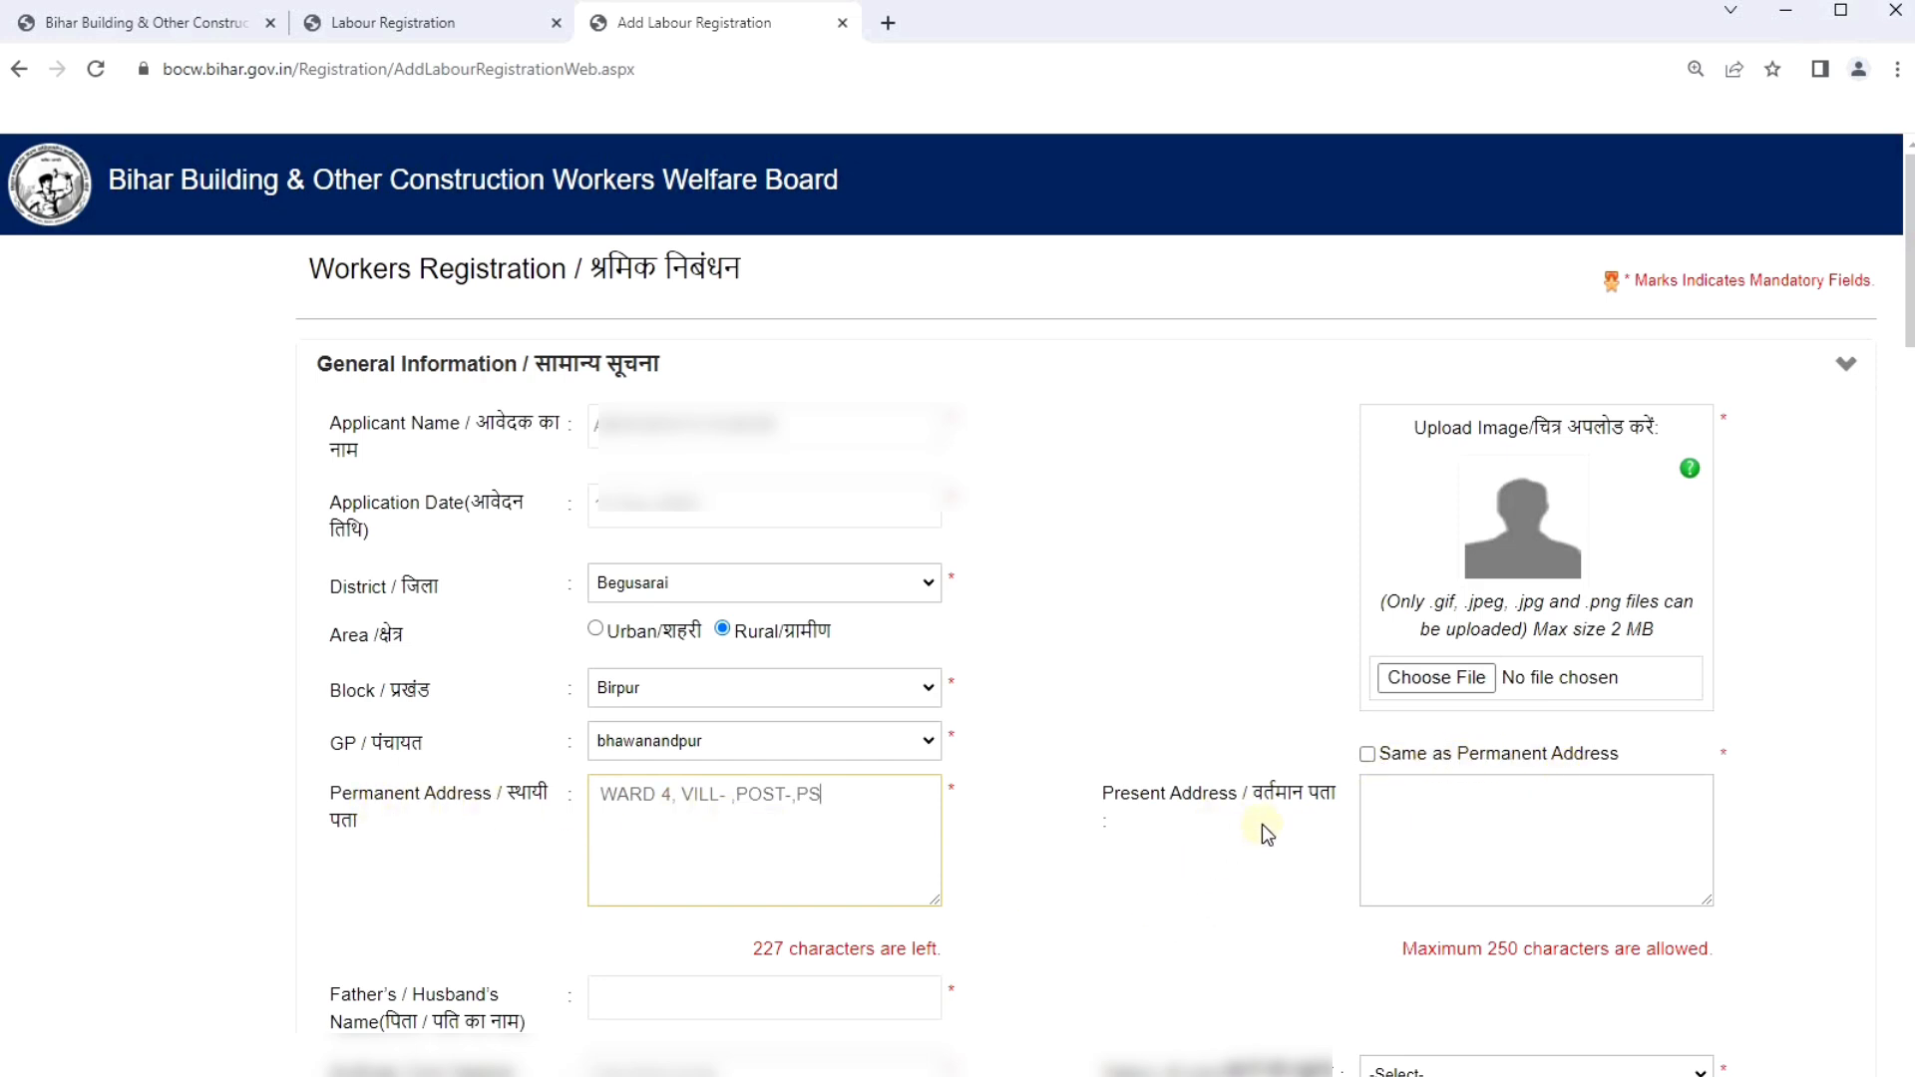
pyautogui.click(1366, 754)
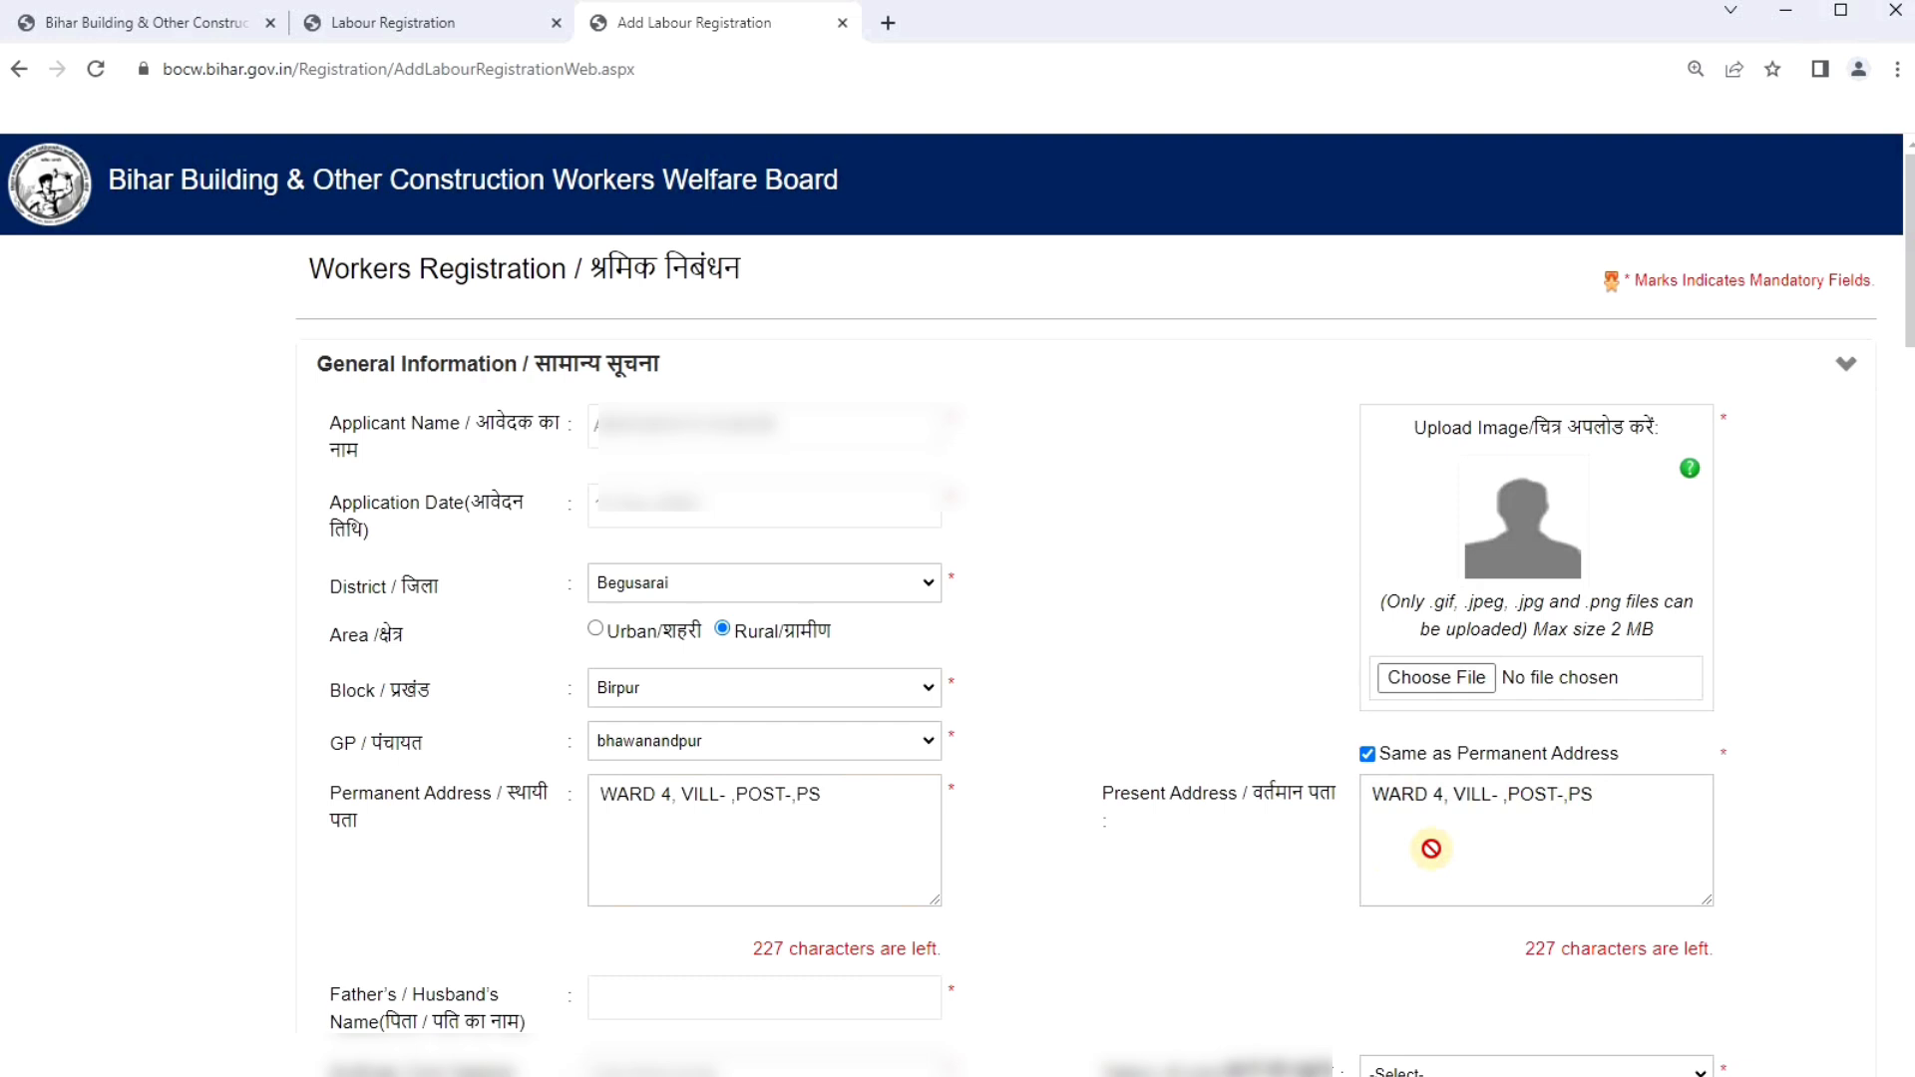
pyautogui.click(1366, 754)
pyautogui.click(1364, 753)
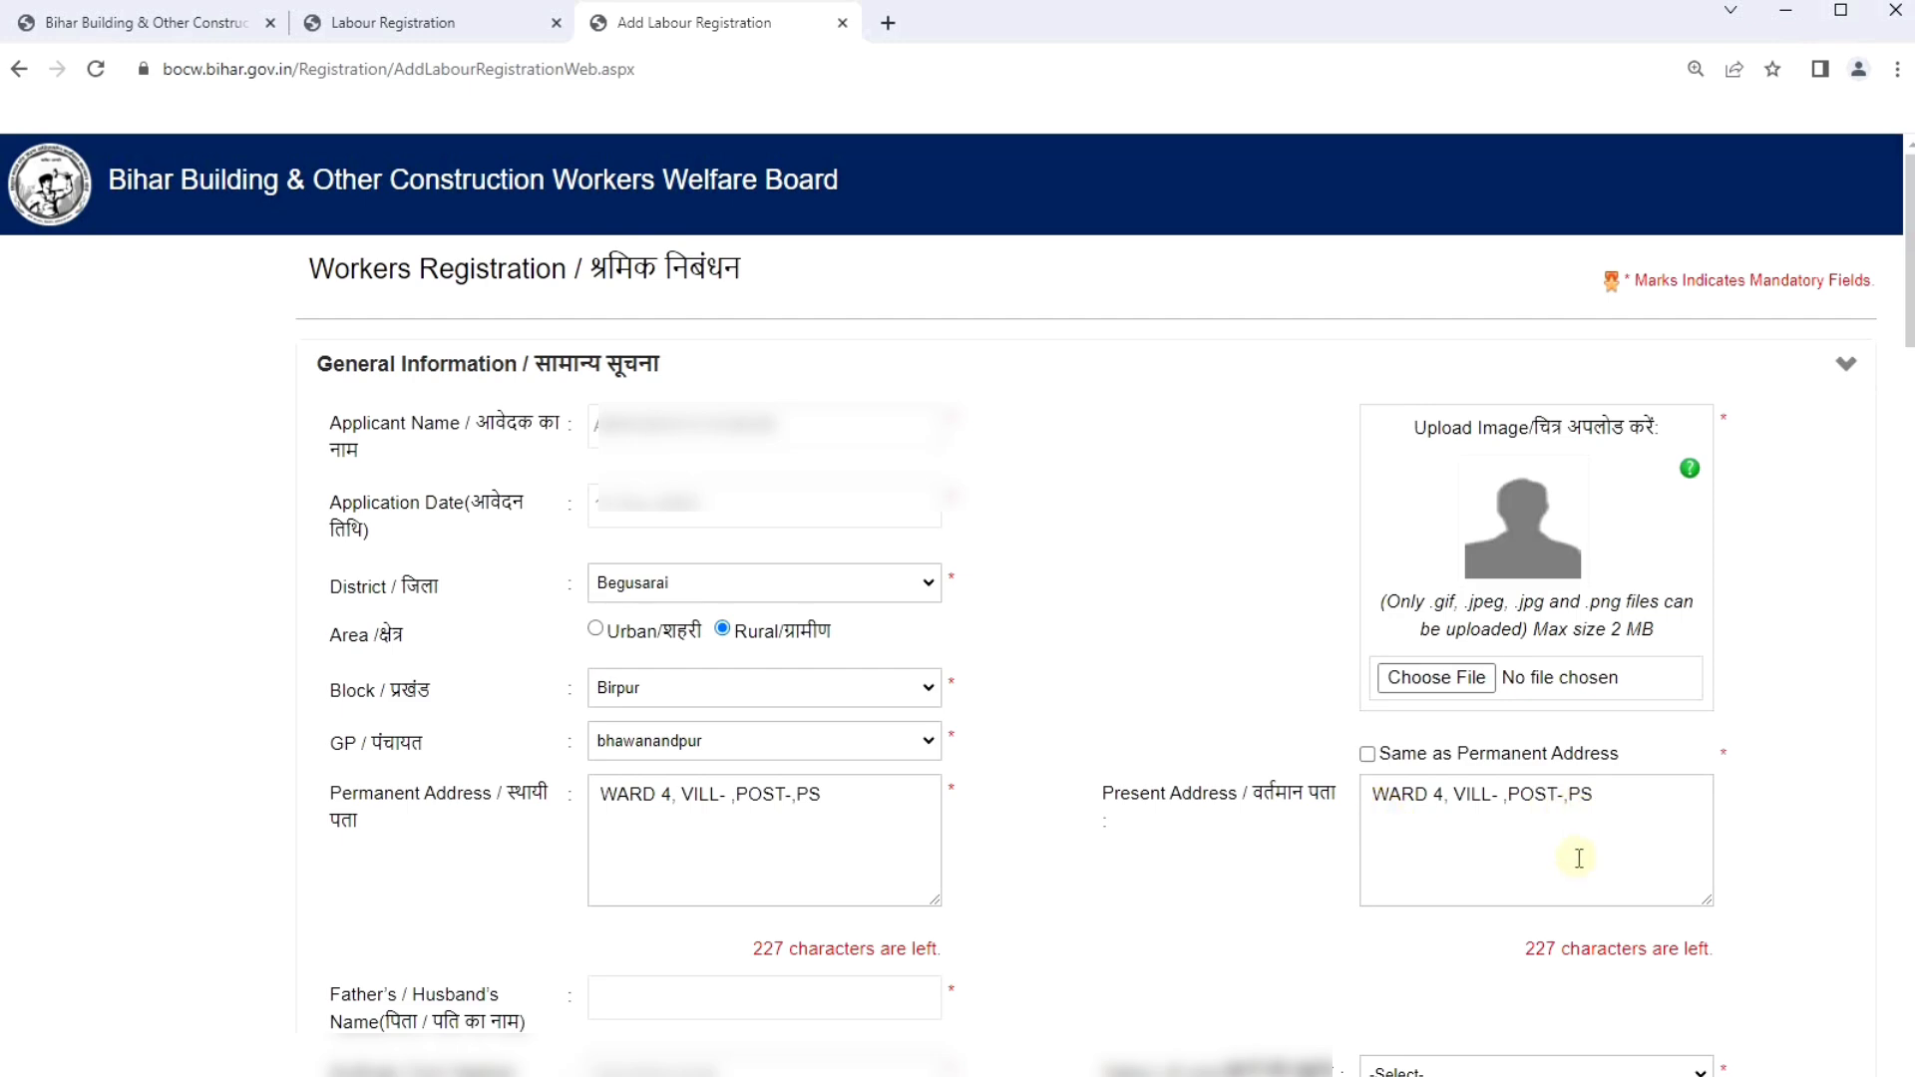
# Set the applicant's nature of work to राज मिस्त्री (Mason).
pyautogui.scroll(-6, 1376, 843)
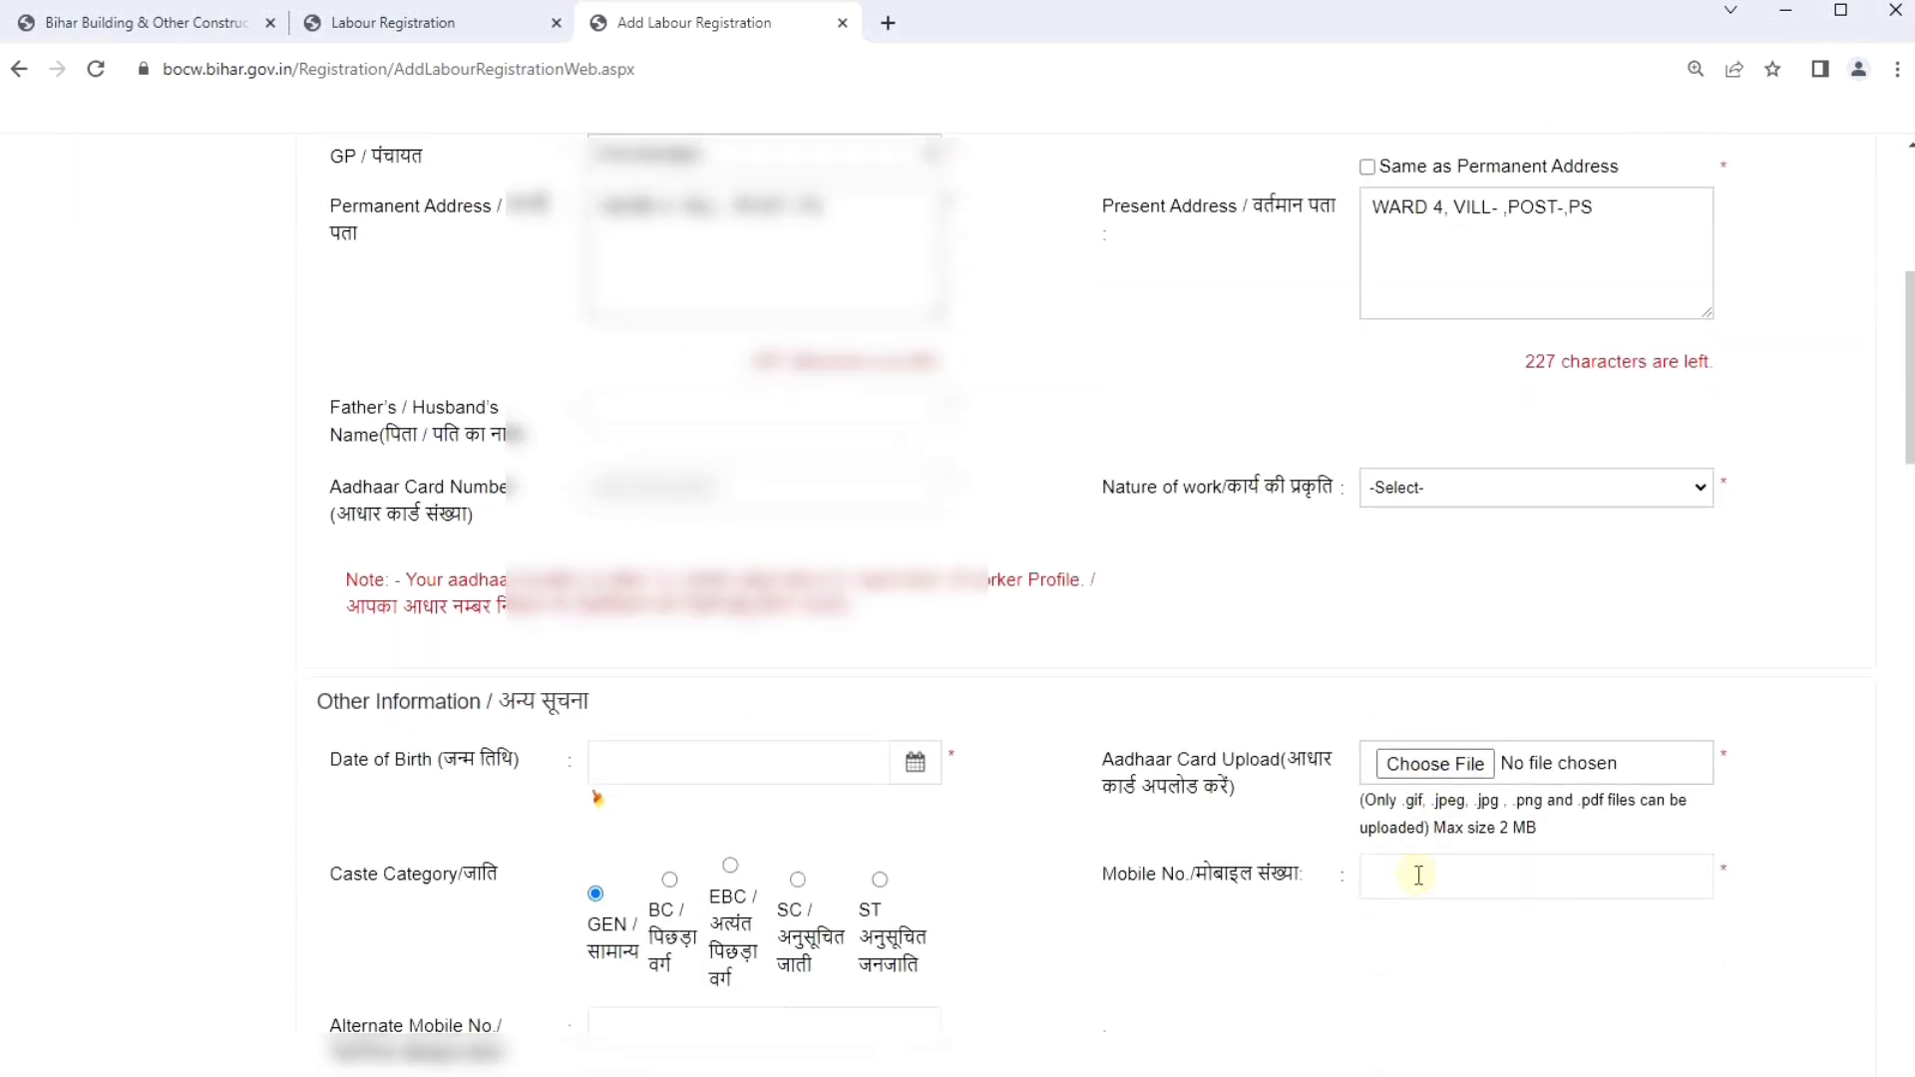
pyautogui.scroll(-2, 1337, 859)
pyautogui.scroll(2, 698, 558)
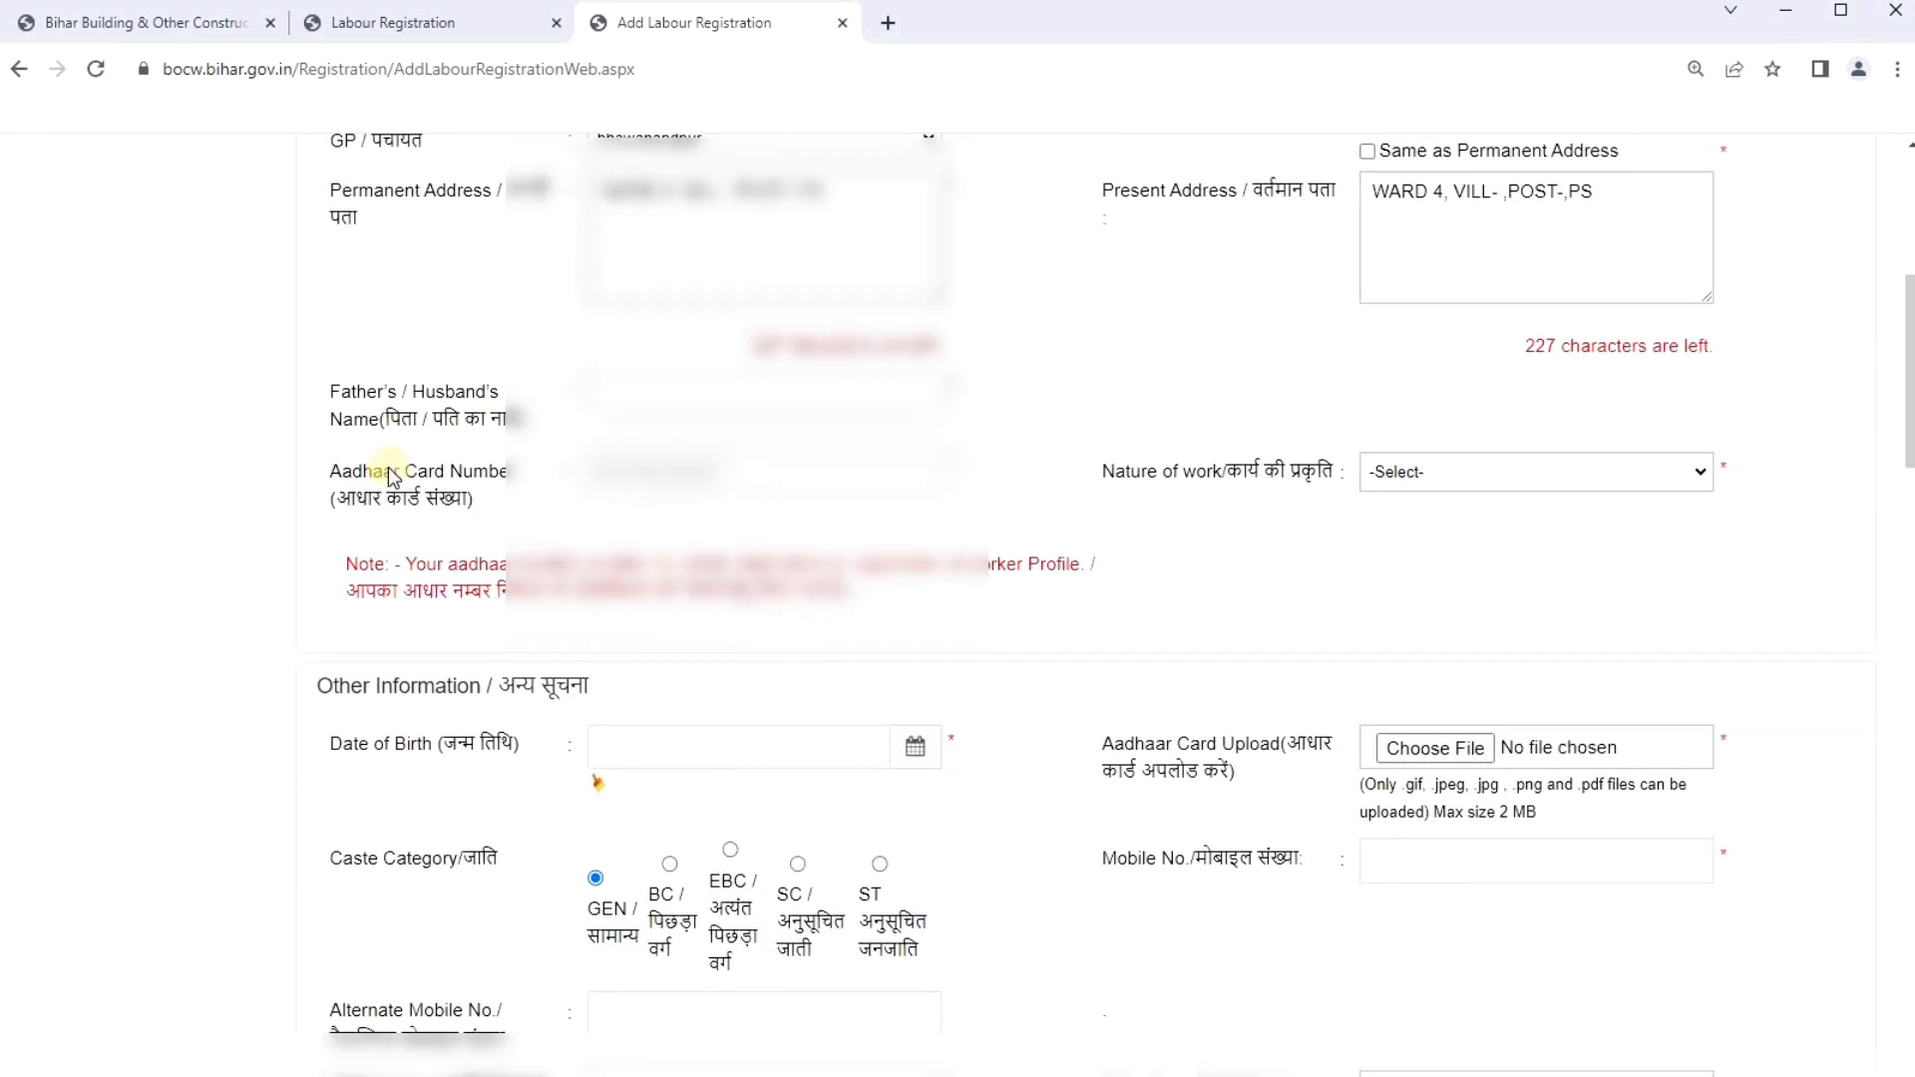
pyautogui.click(608, 395)
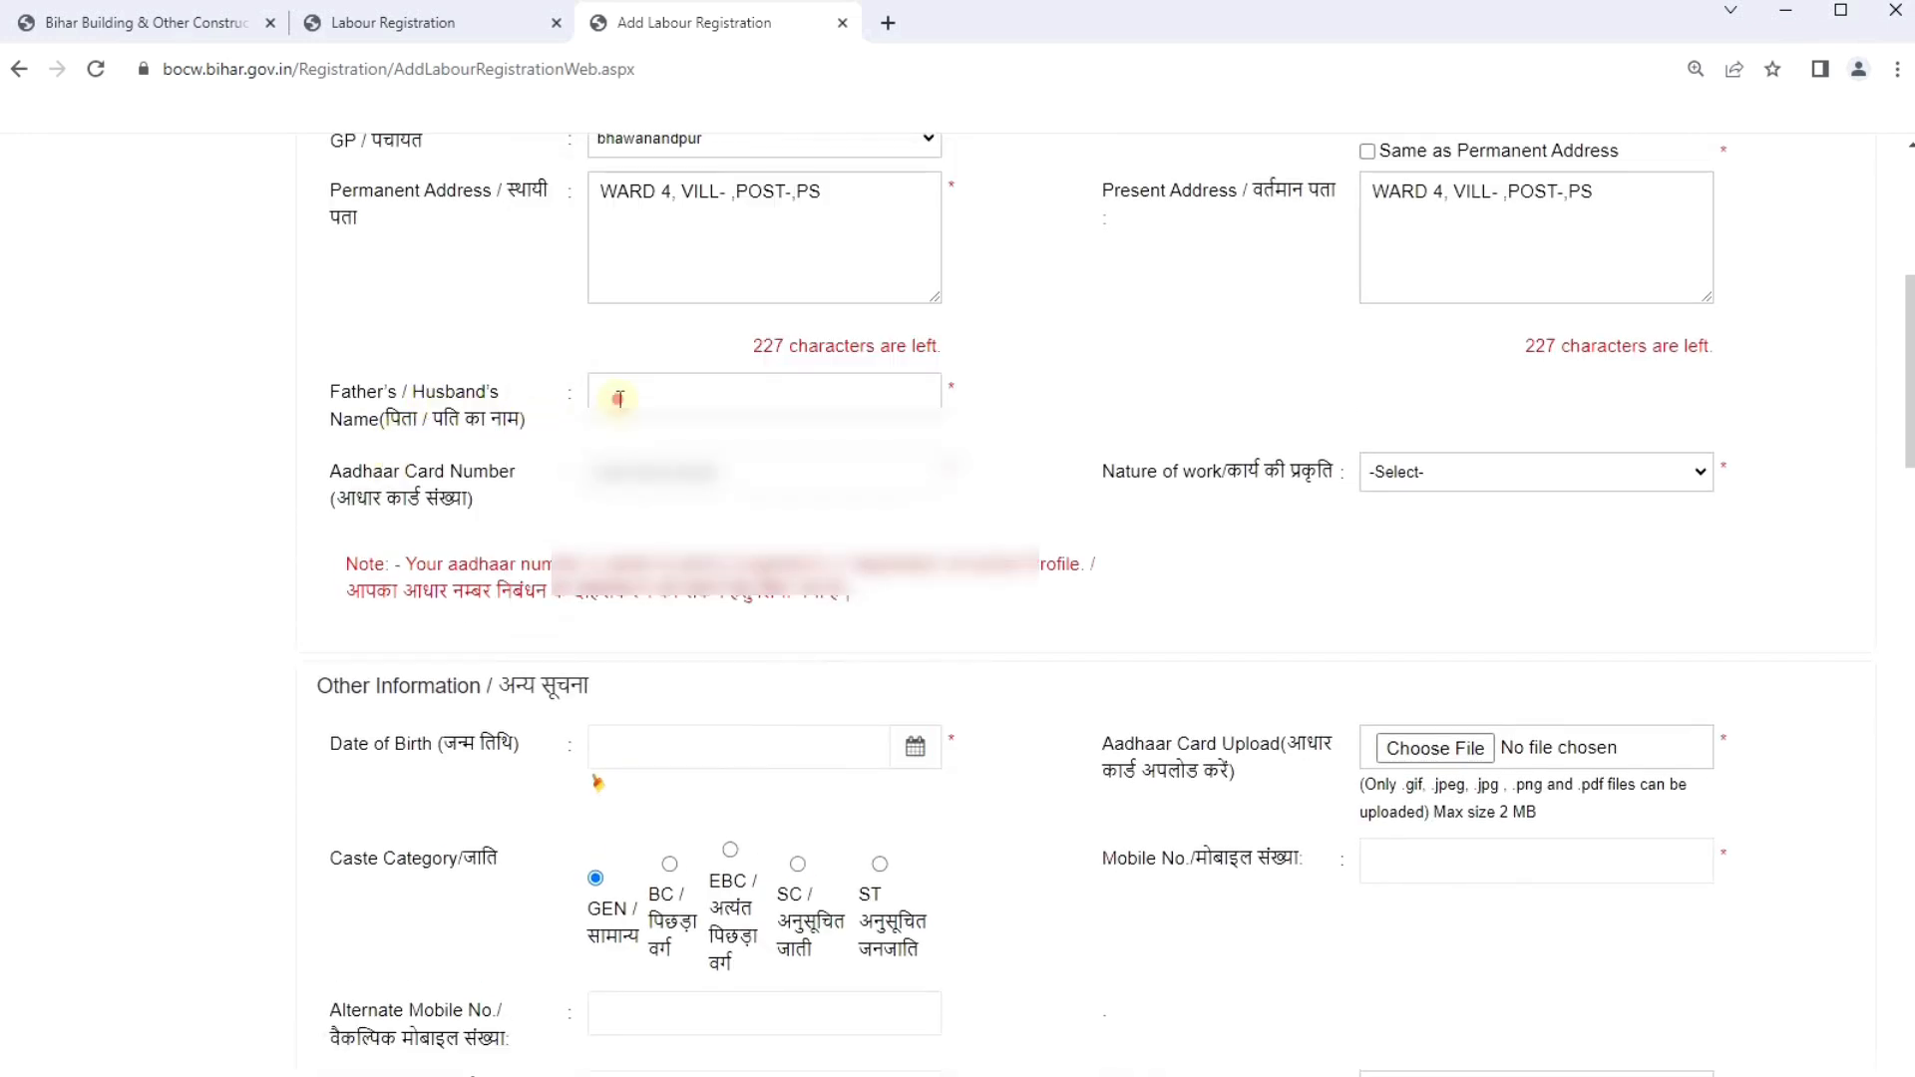
pyautogui.click(586, 350)
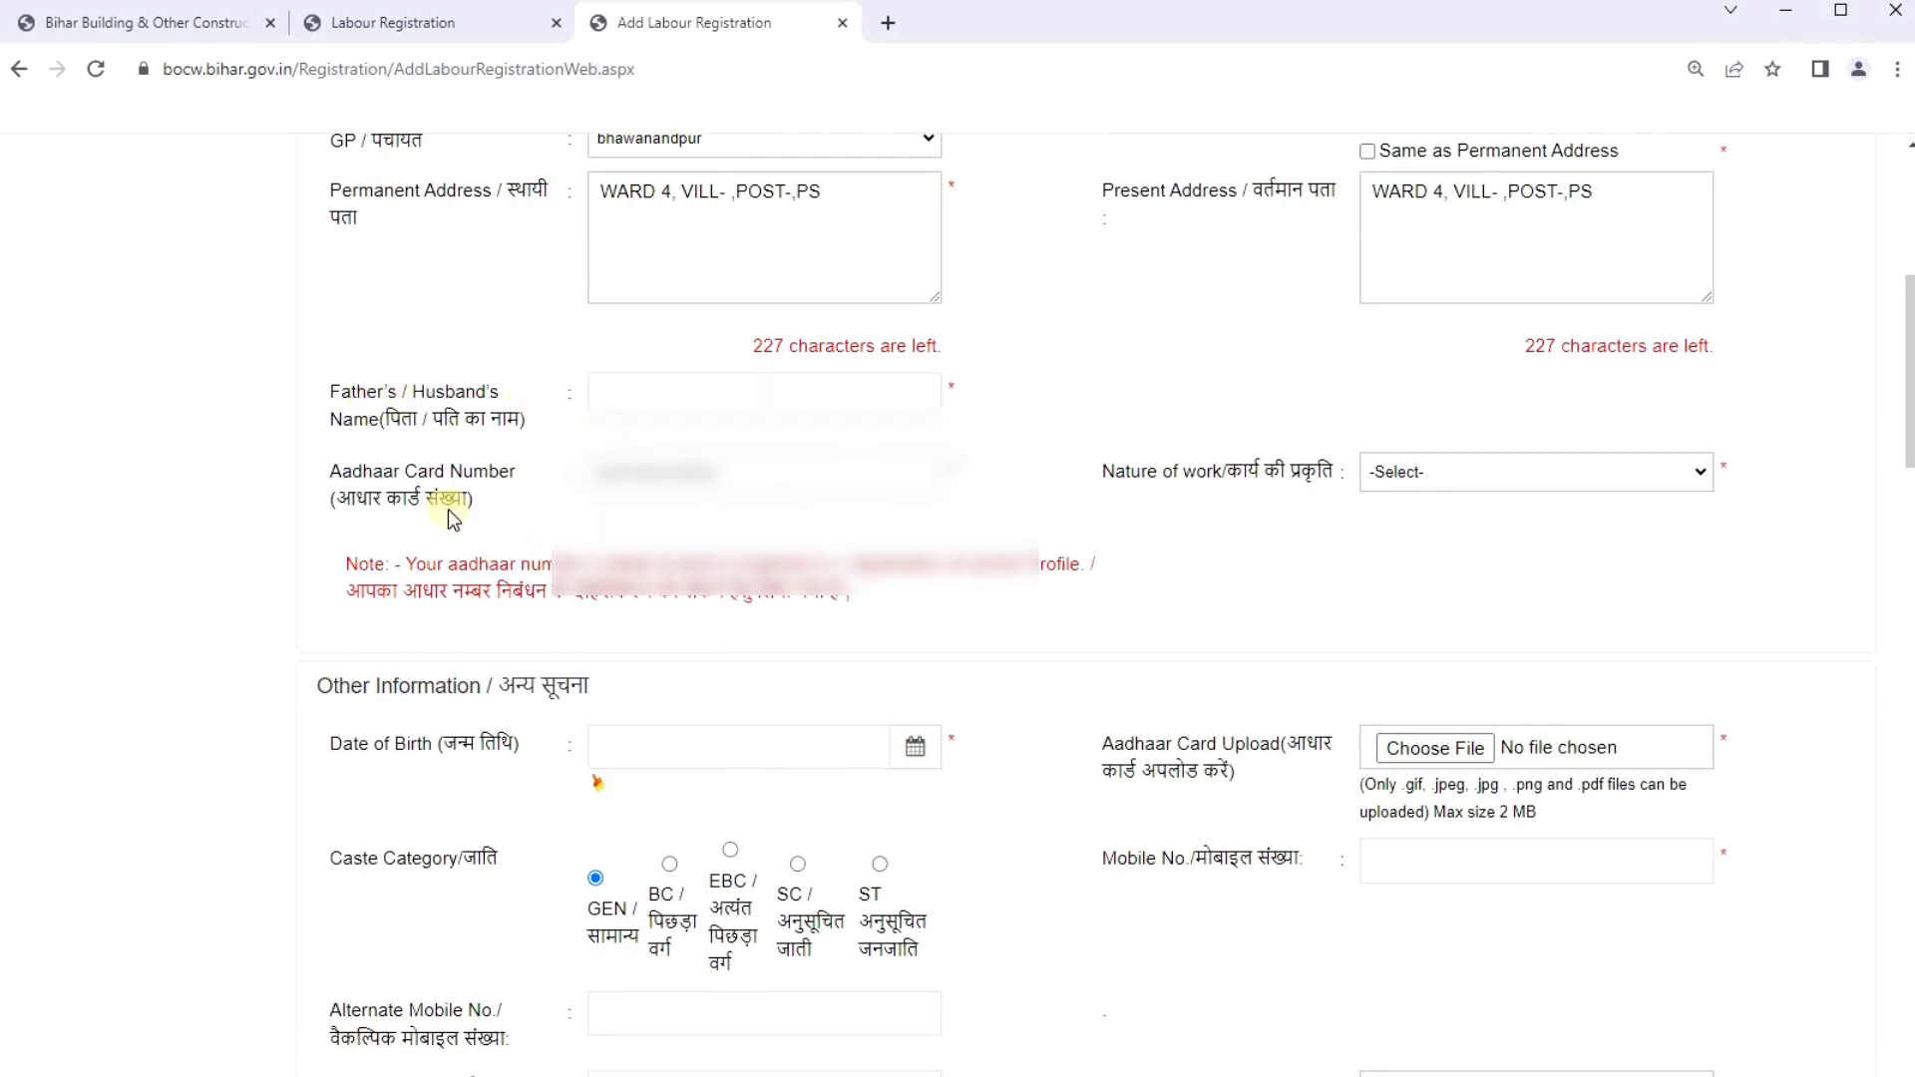
pyautogui.click(616, 491)
pyautogui.click(1416, 475)
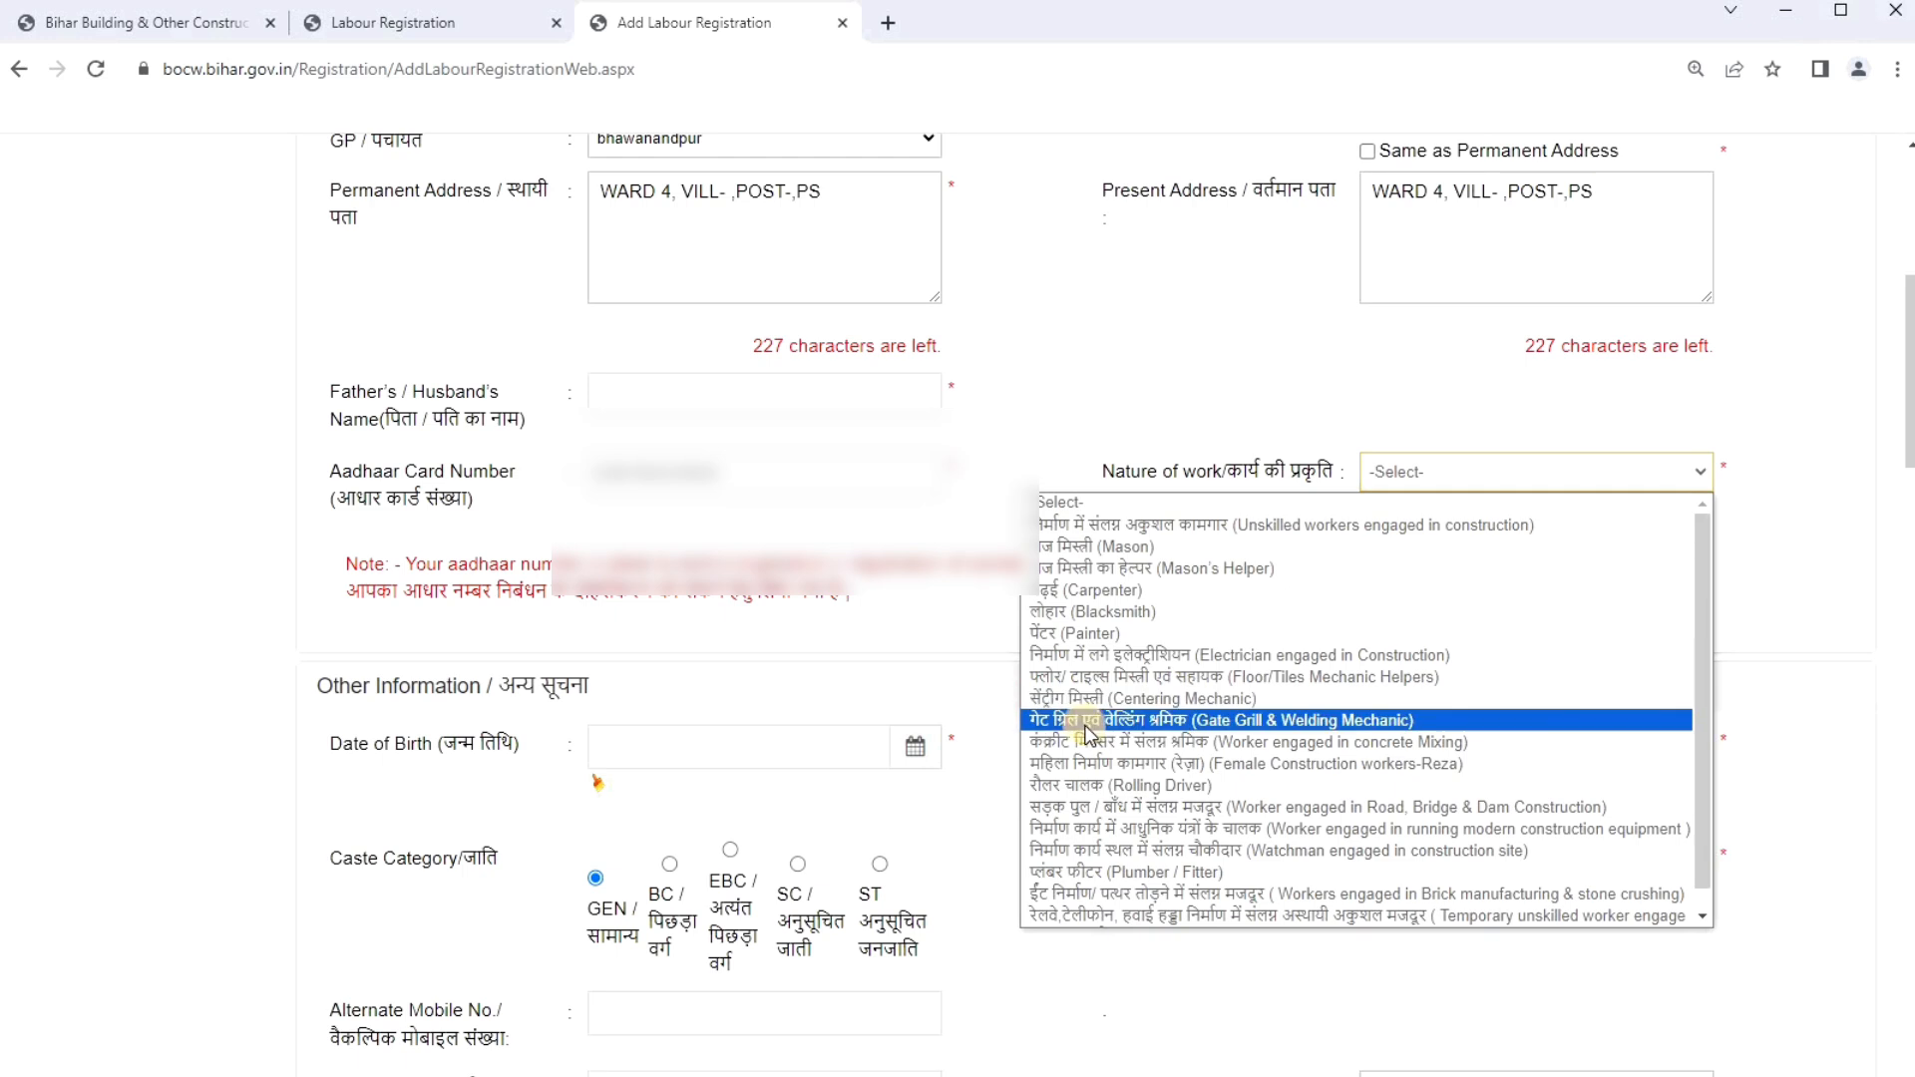
pyautogui.scroll(-1, 1149, 731)
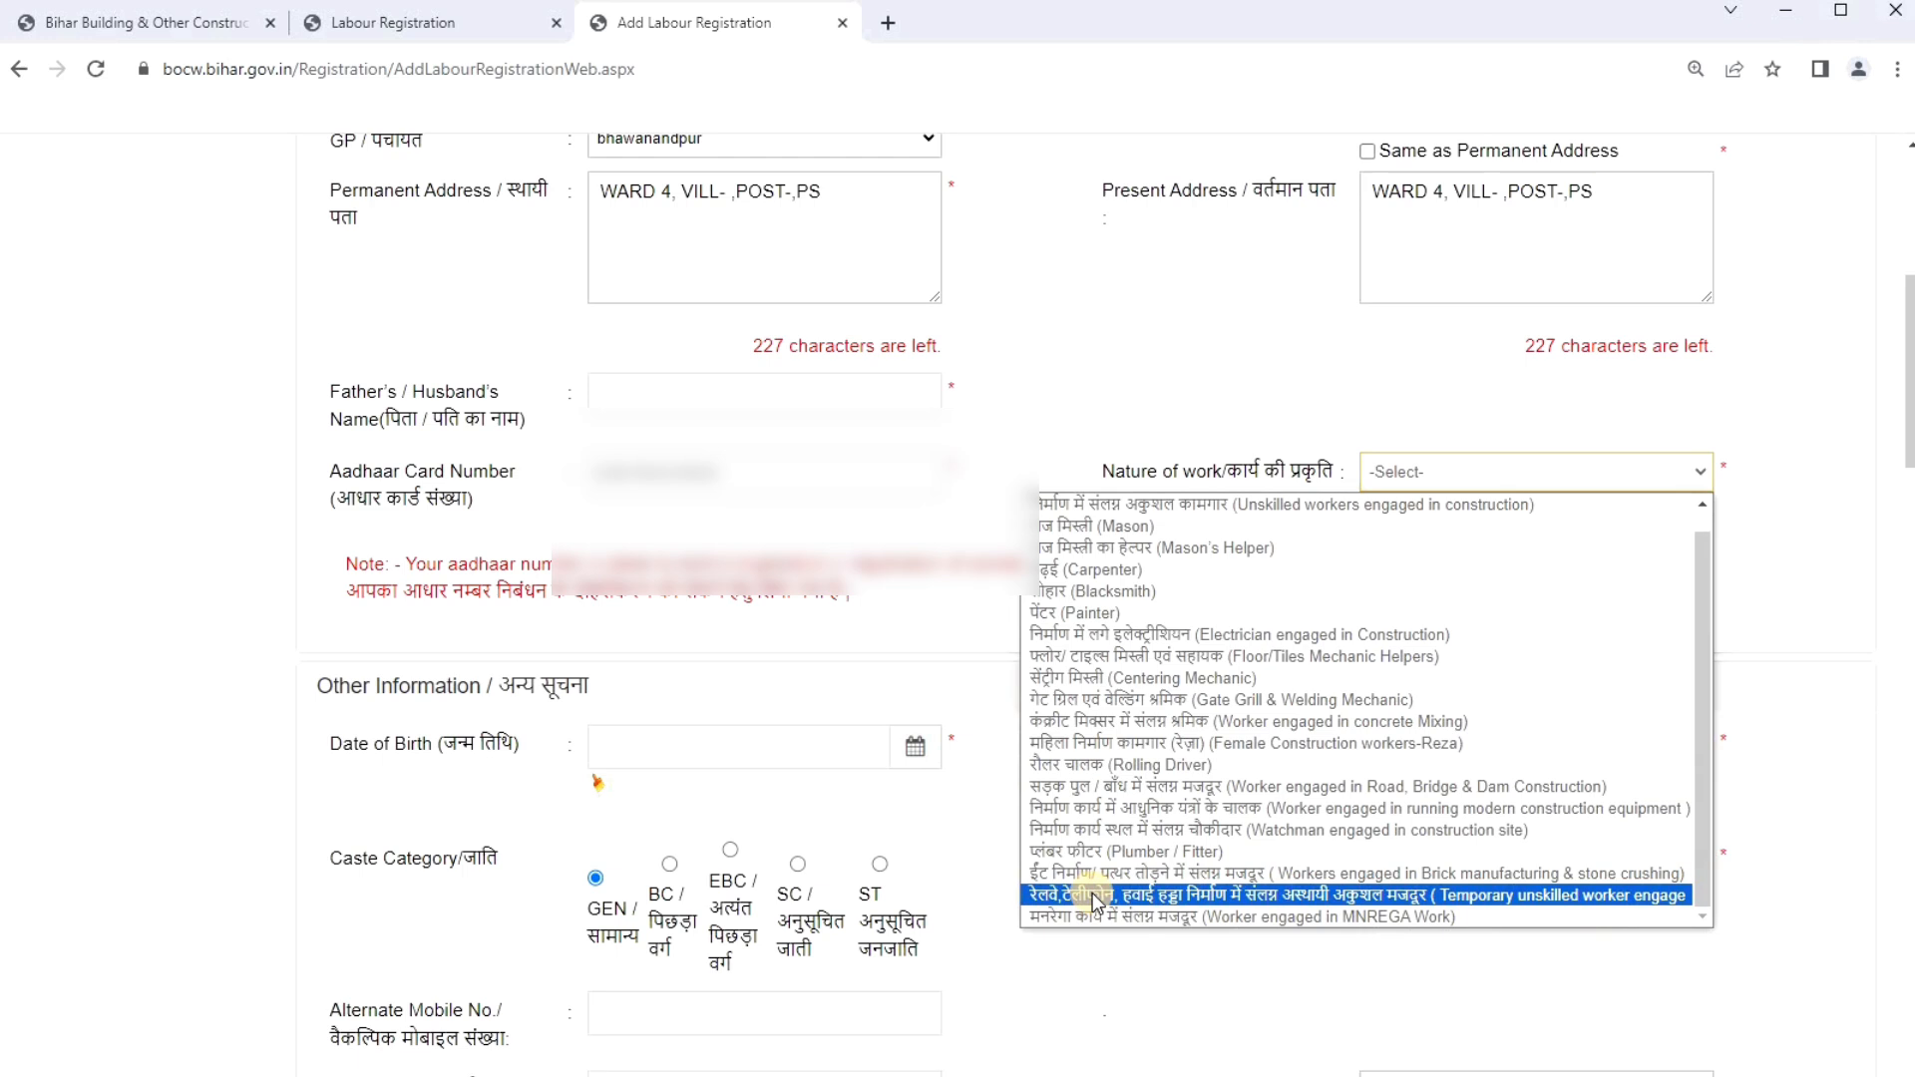
pyautogui.scroll(1, 1097, 713)
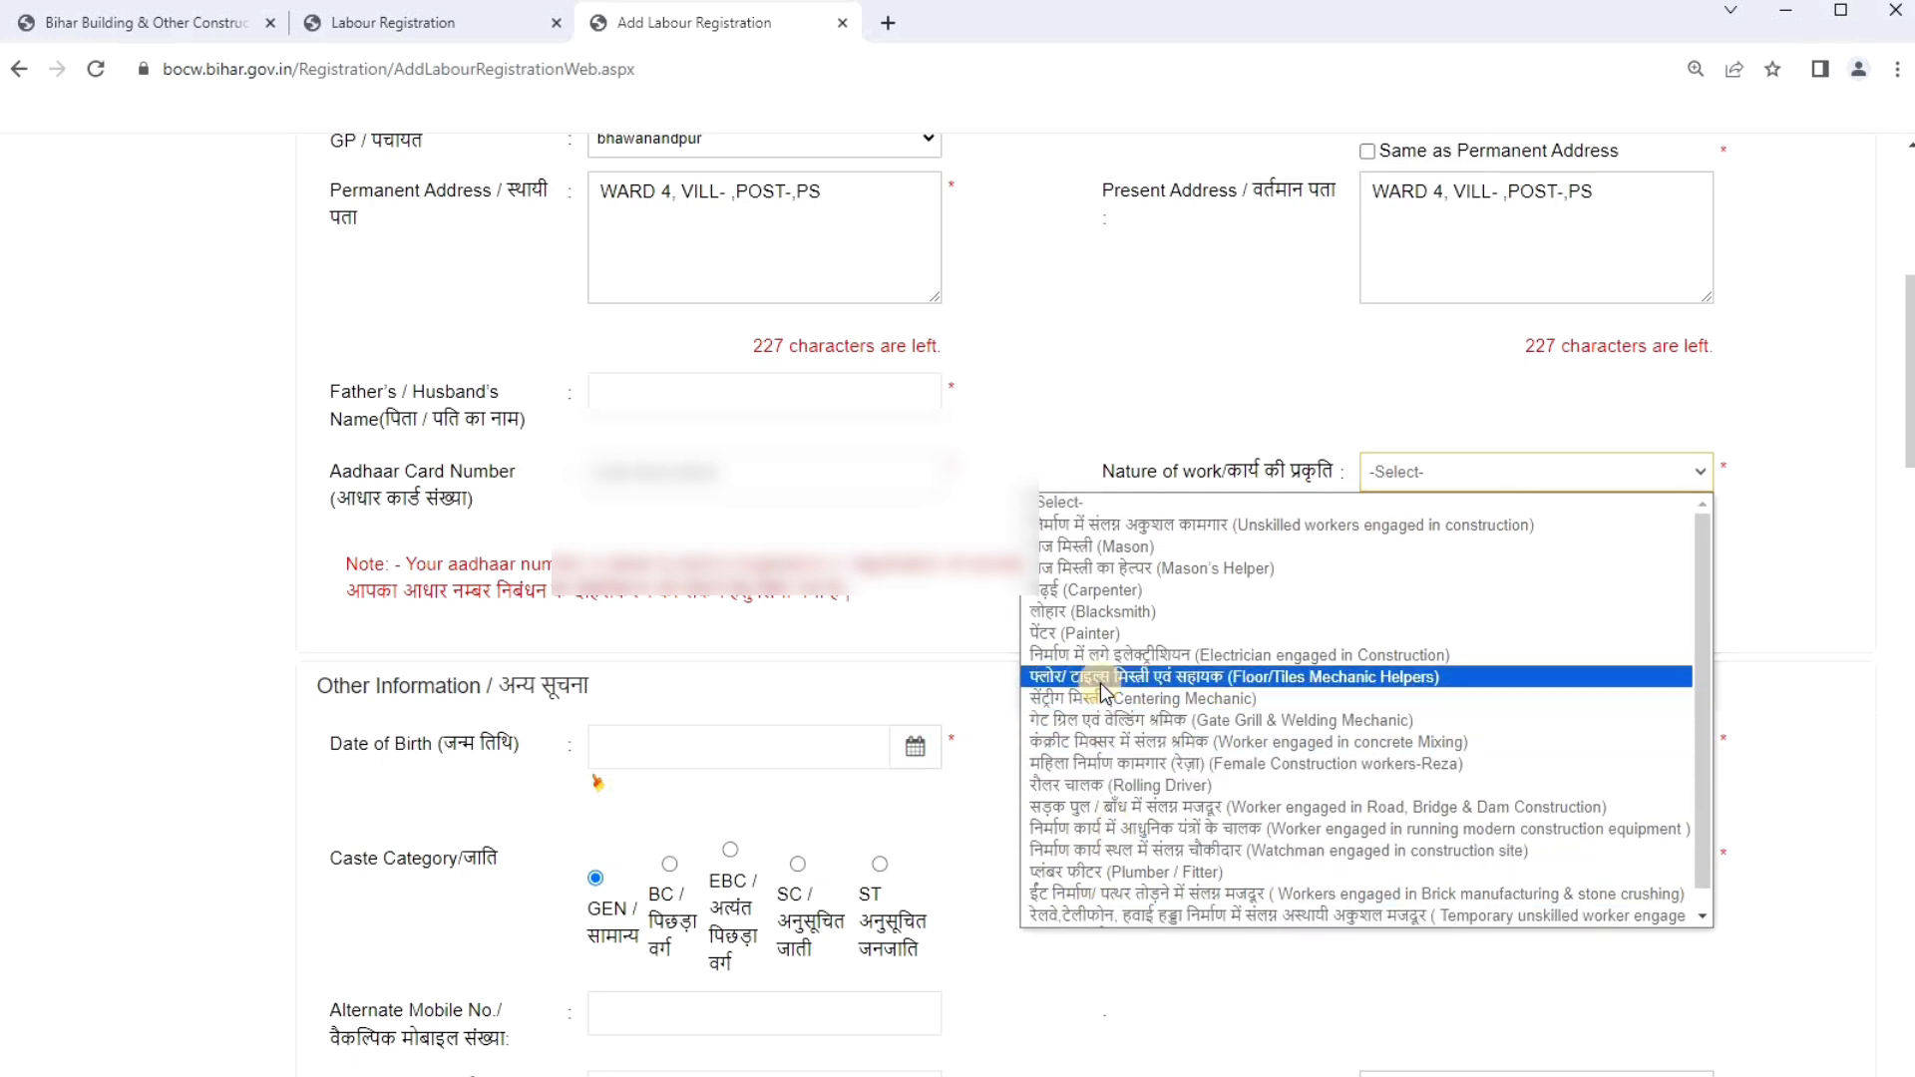
pyautogui.click(1107, 549)
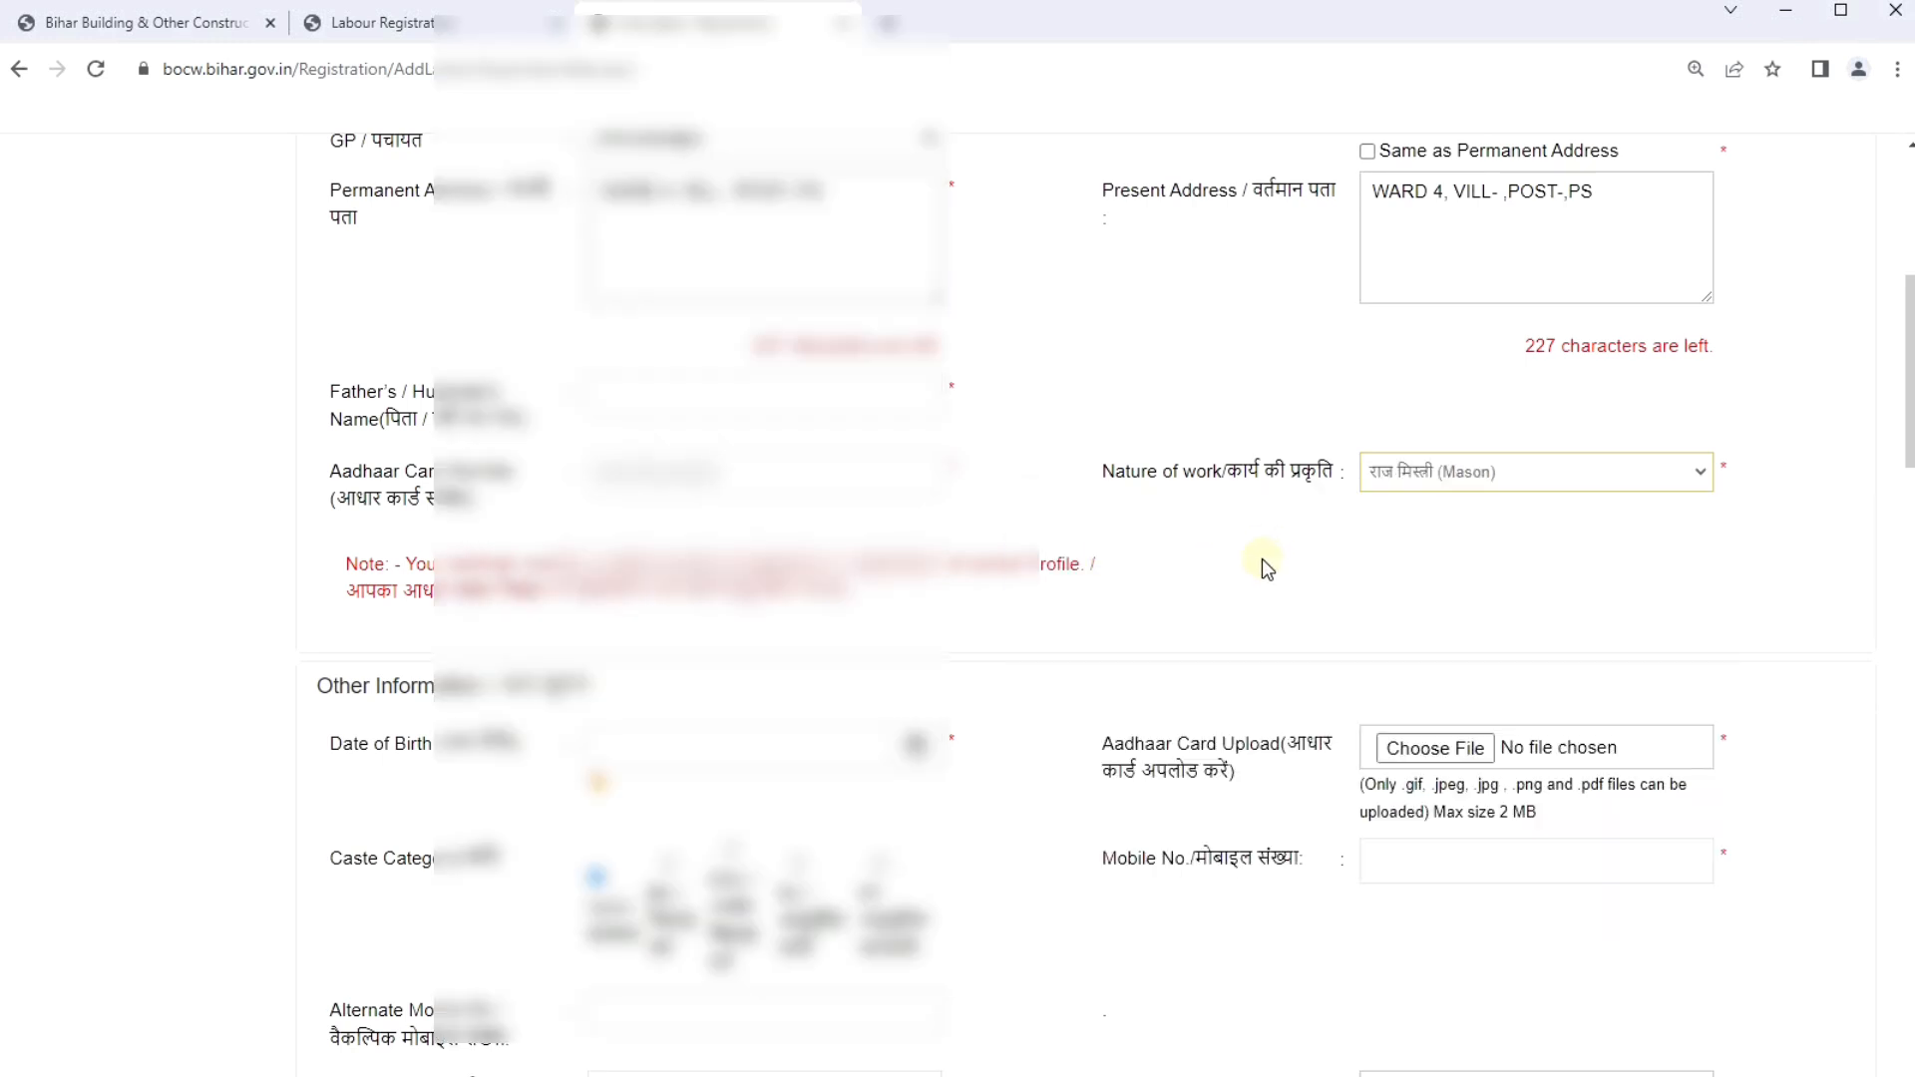
# Pick the applicant's date of birth in the Other Information section's calendar.
pyautogui.scroll(-4, 1048, 555)
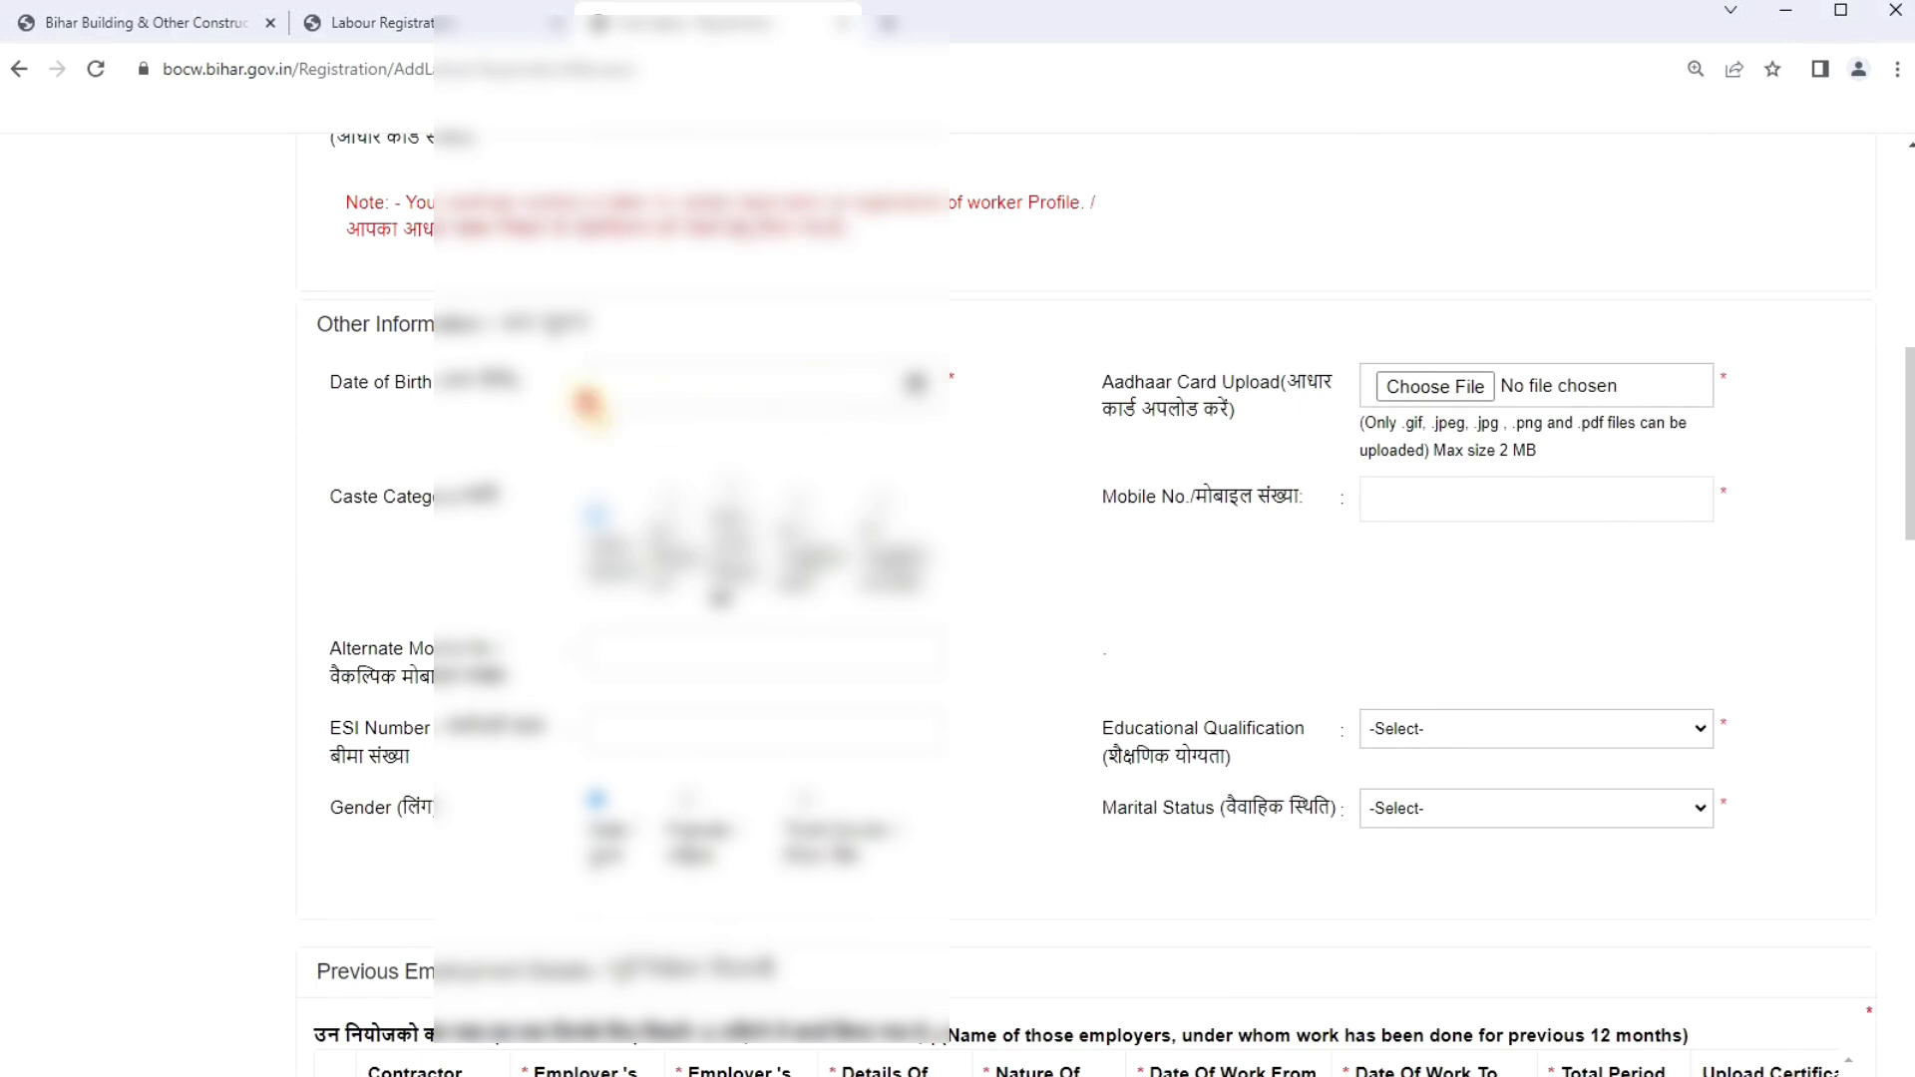
pyautogui.click(748, 389)
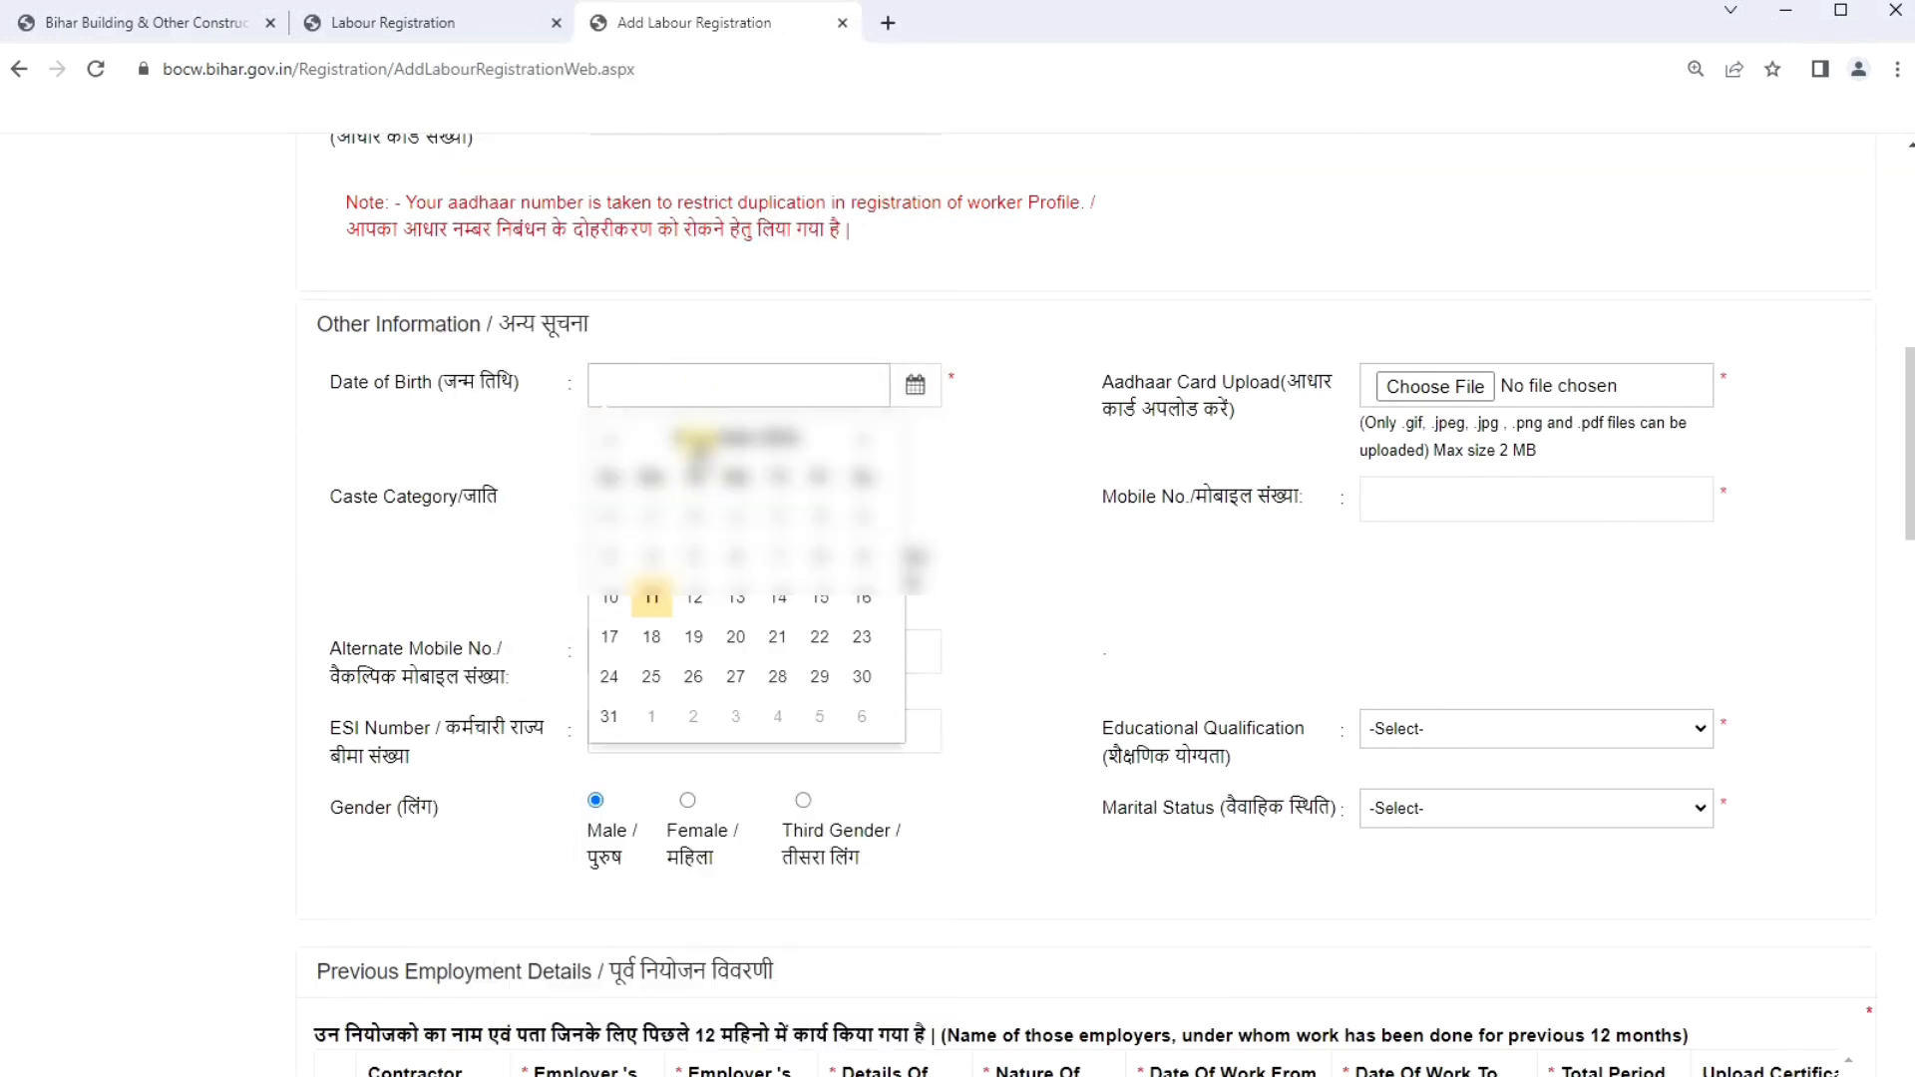
pyautogui.click(698, 439)
pyautogui.click(733, 439)
pyautogui.click(610, 439)
pyautogui.click(610, 439)
pyautogui.click(703, 498)
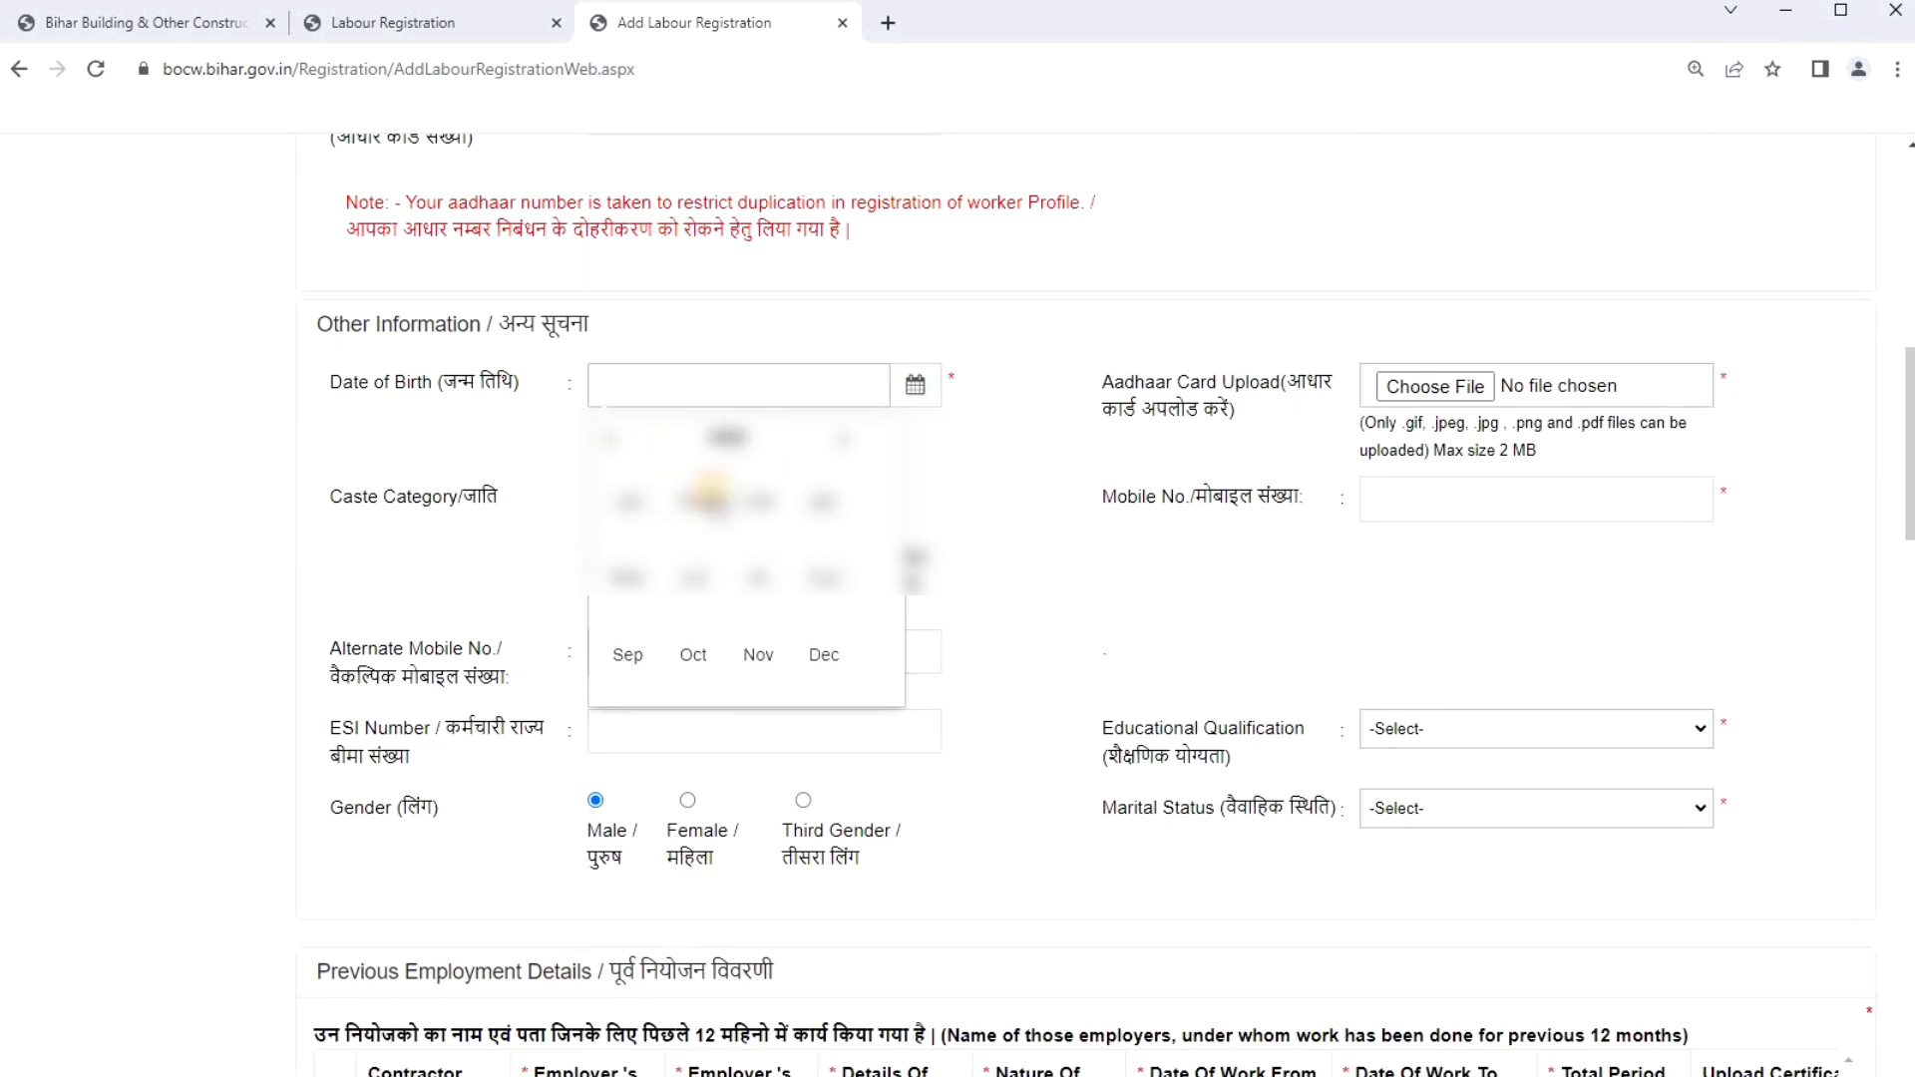
pyautogui.click(698, 503)
pyautogui.click(710, 516)
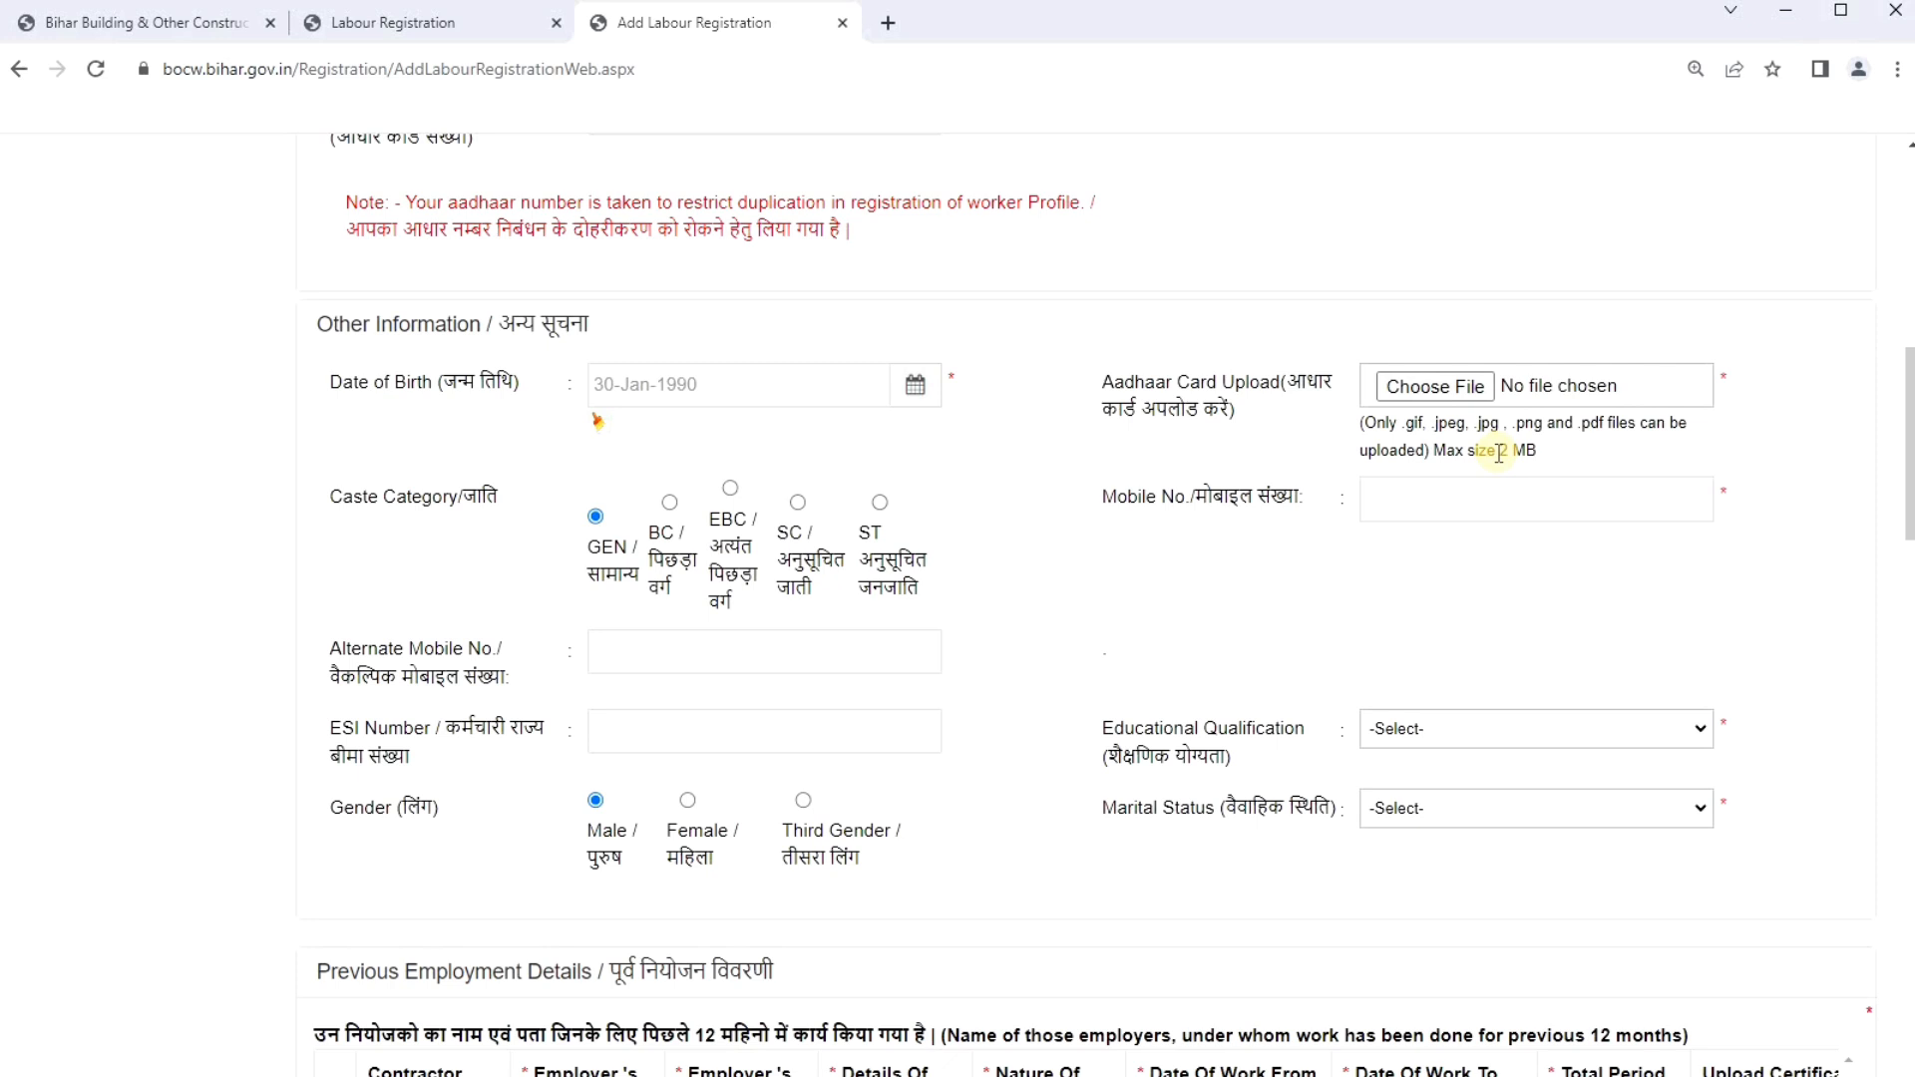
pyautogui.moveTo(1496, 453); pyautogui.dragTo(1539, 456)
pyautogui.click(1428, 503)
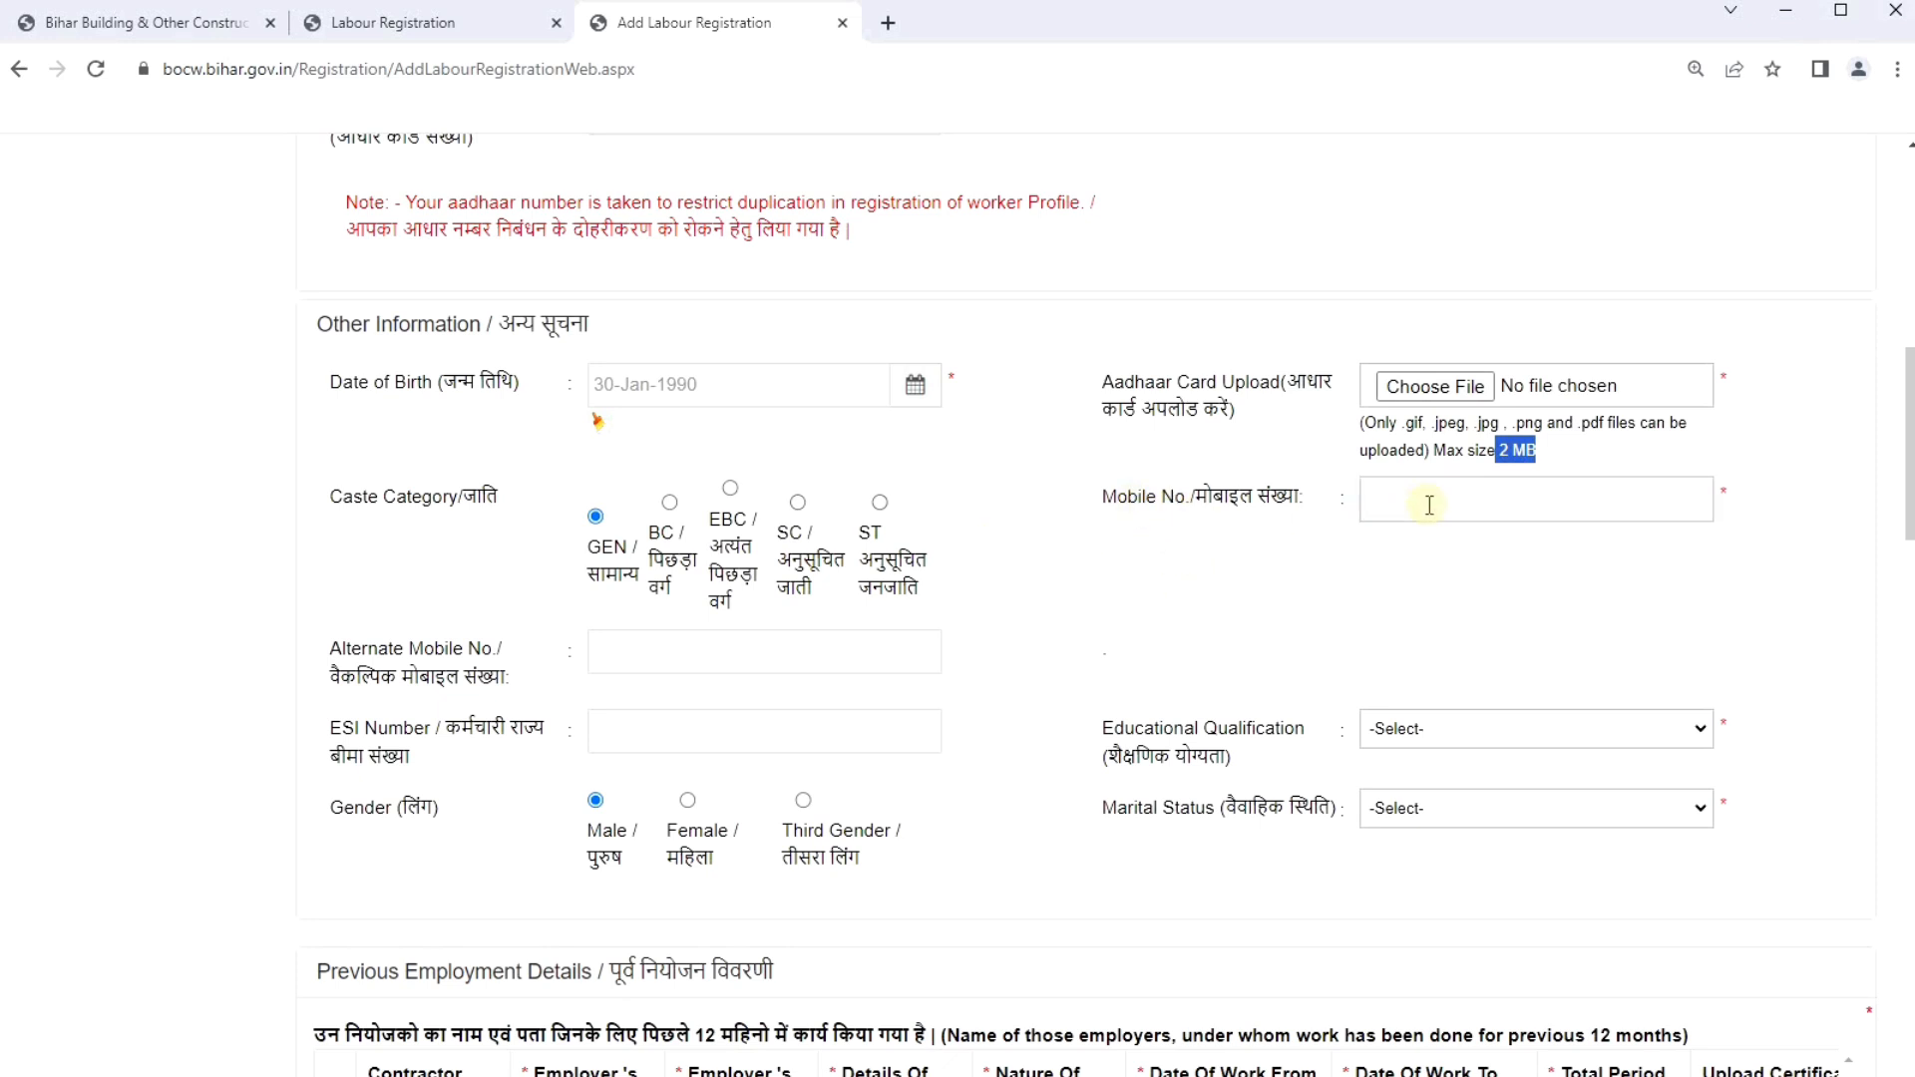
pyautogui.click(1392, 564)
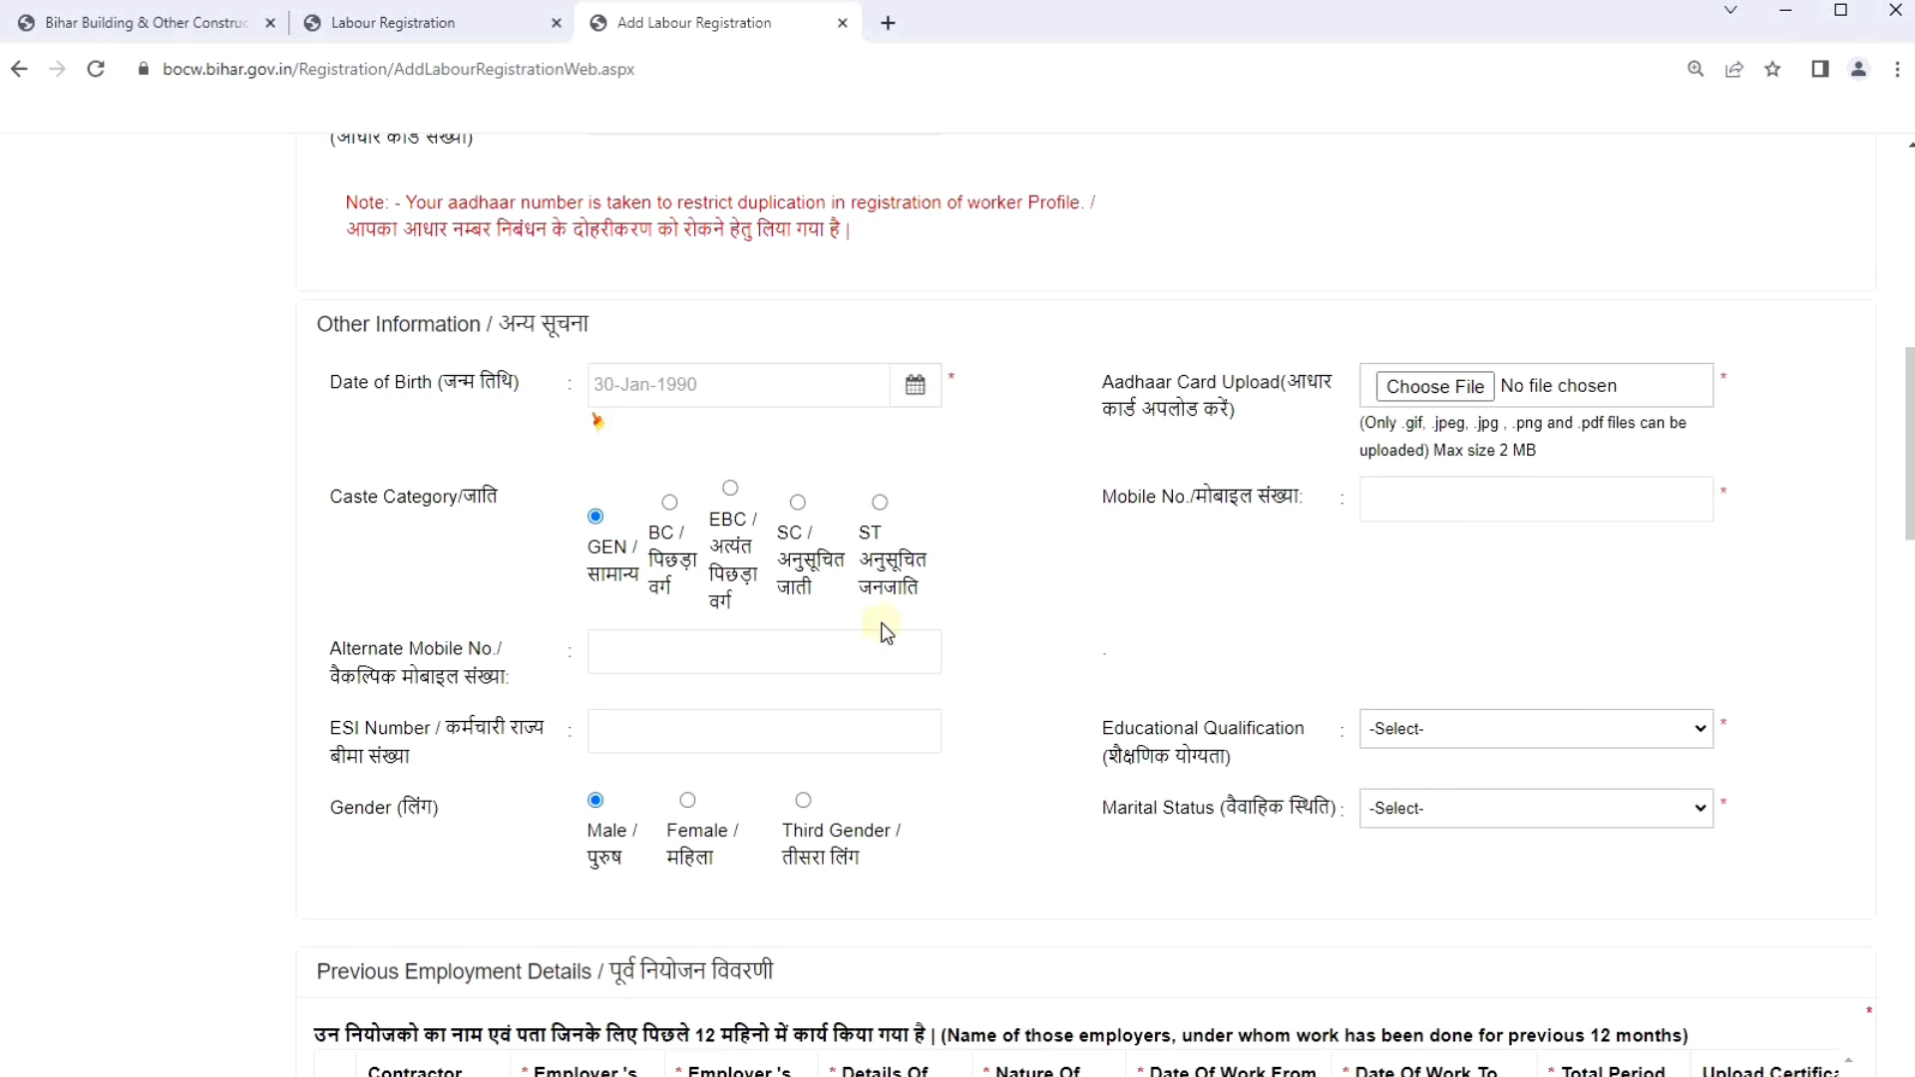
# Examine the alternate mobile, ESI number, gender, educational qualification and marital status fields and their options in the Other Information section.
pyautogui.scroll(-1, 644, 659)
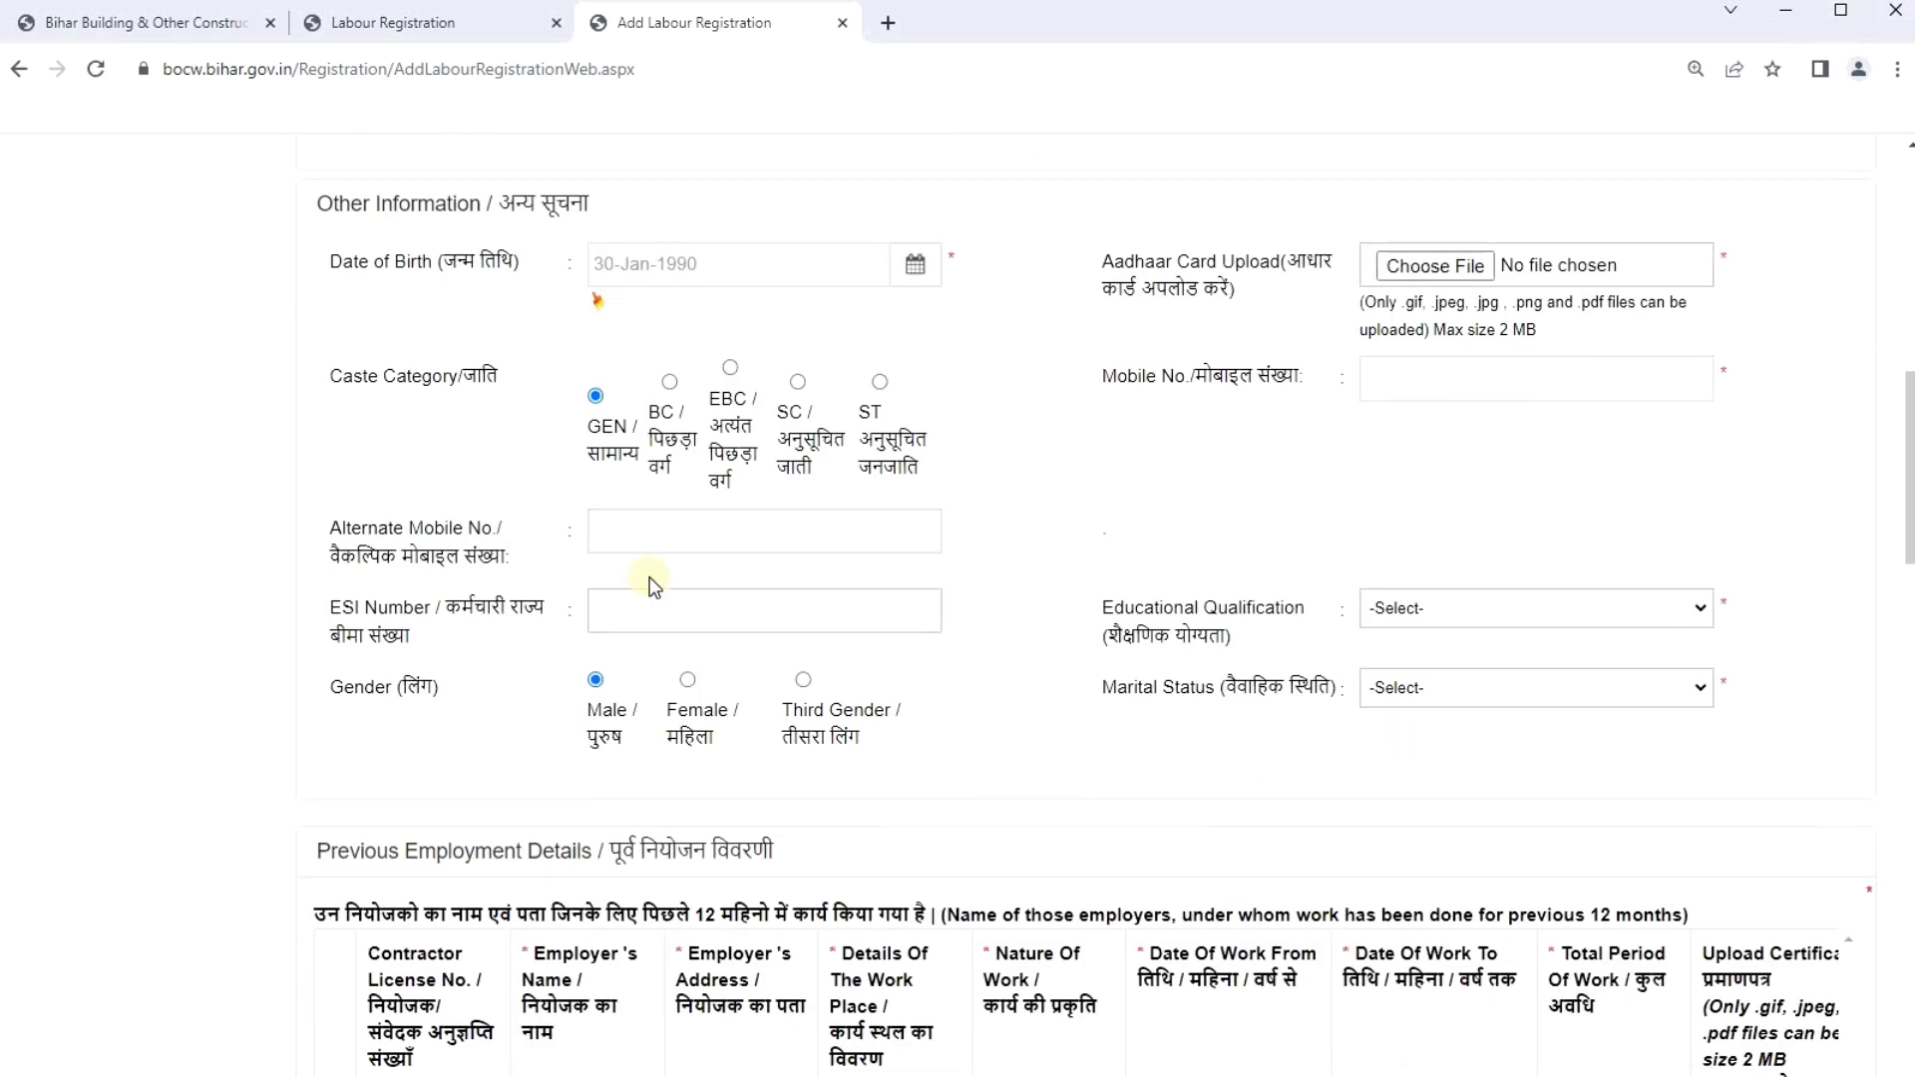
pyautogui.click(633, 536)
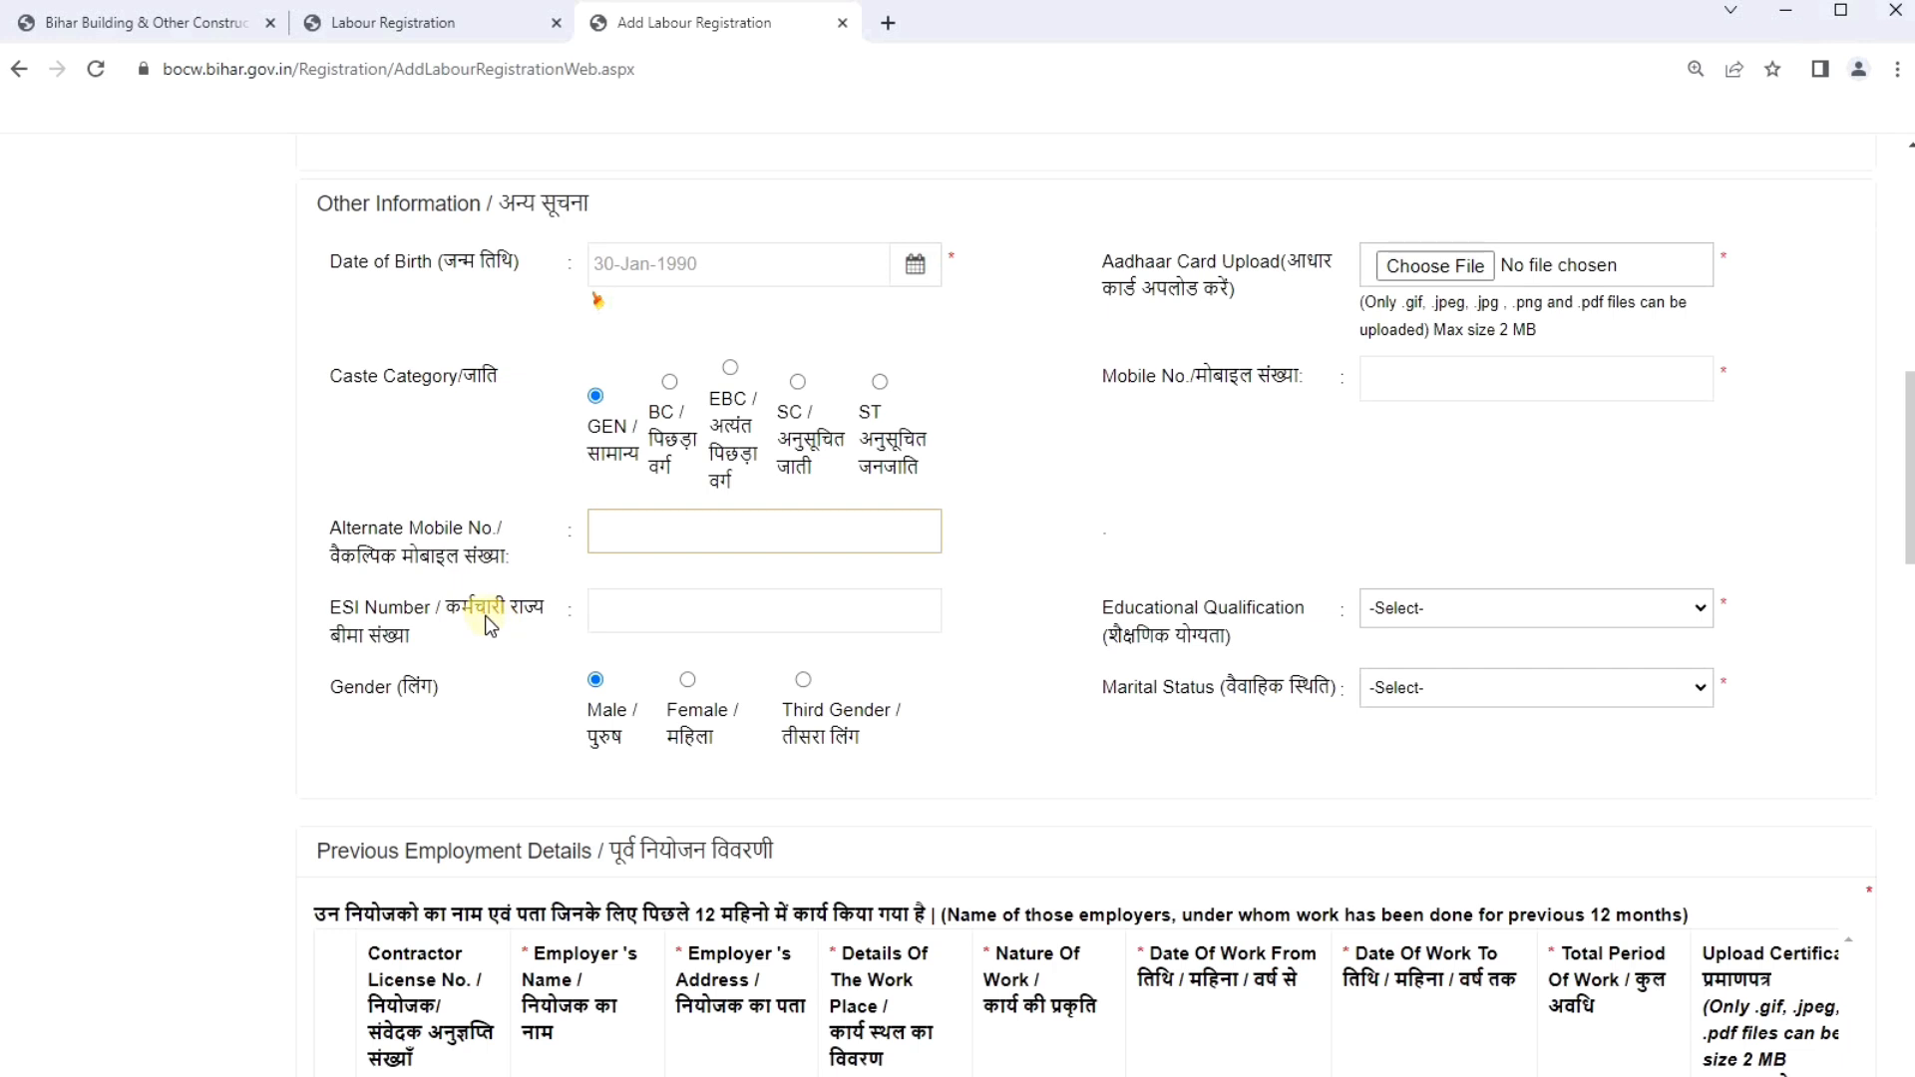
pyautogui.click(613, 620)
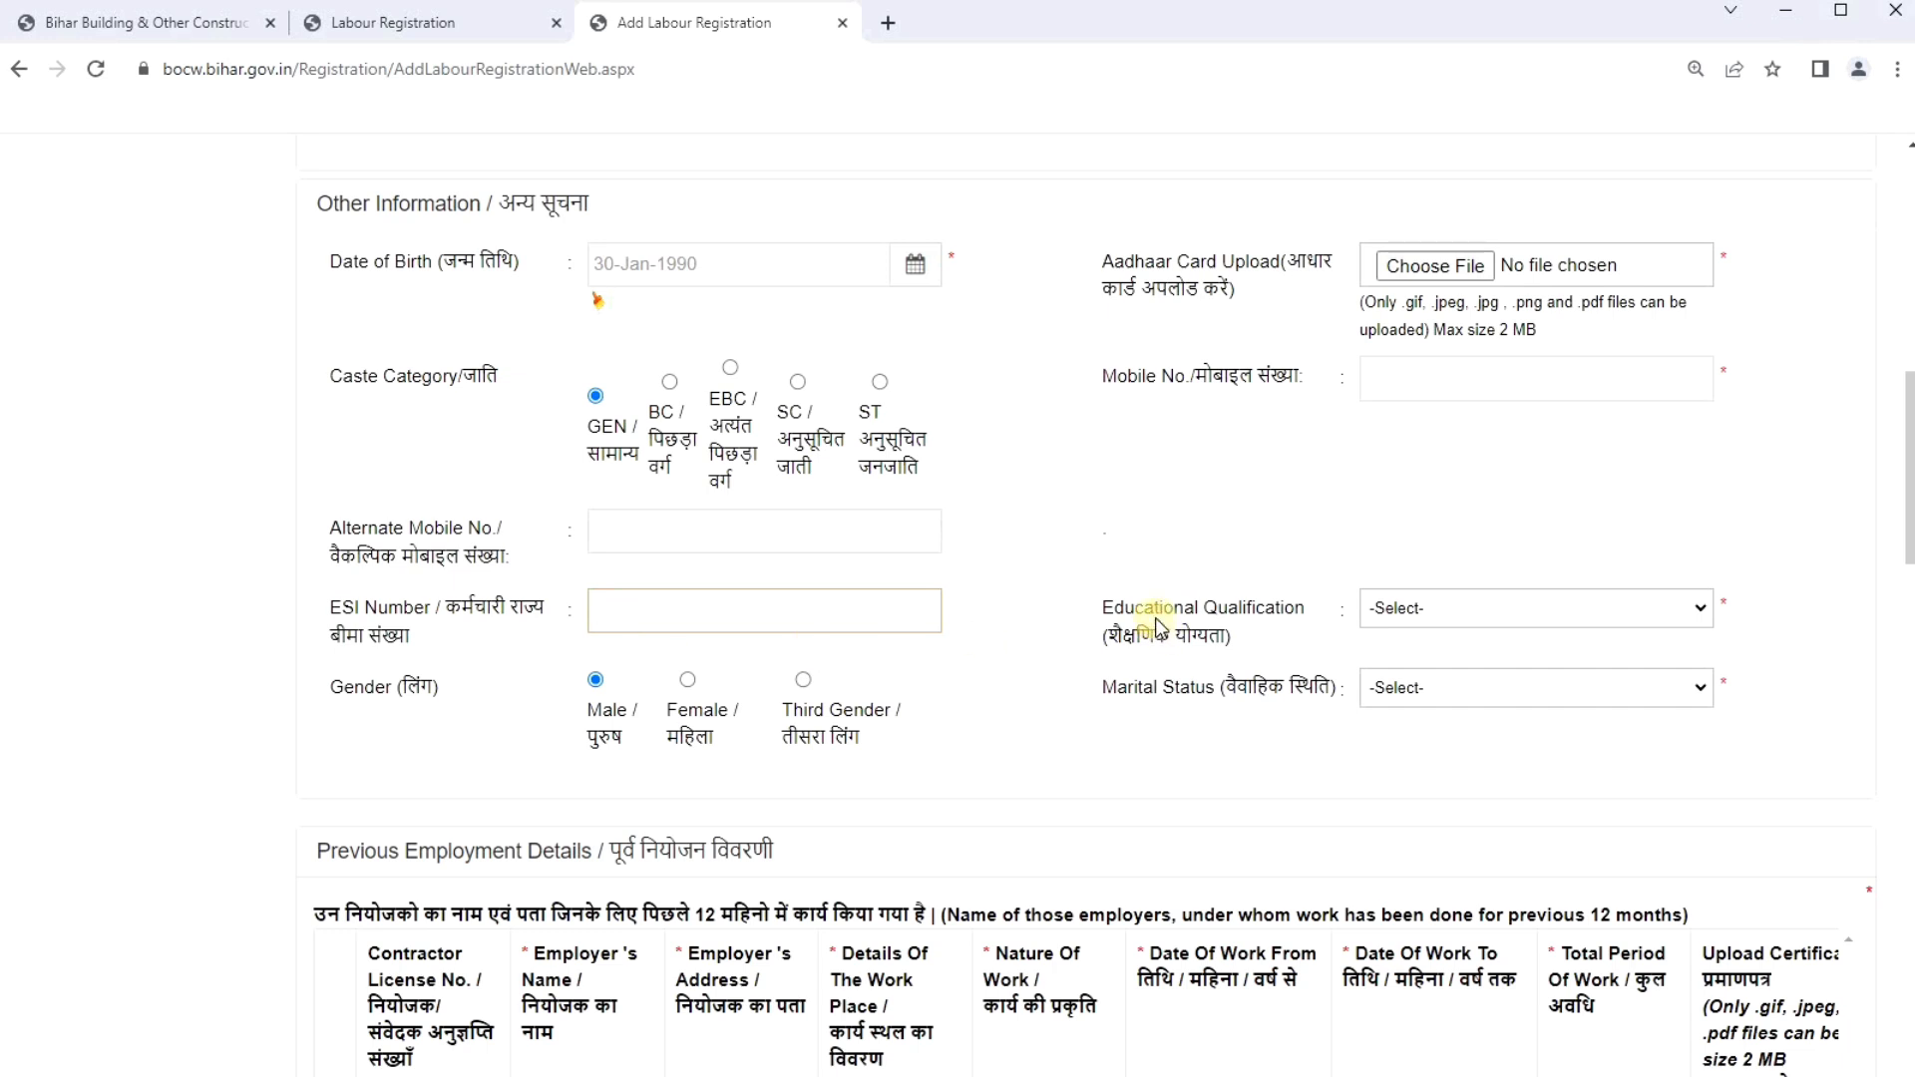
pyautogui.click(1446, 607)
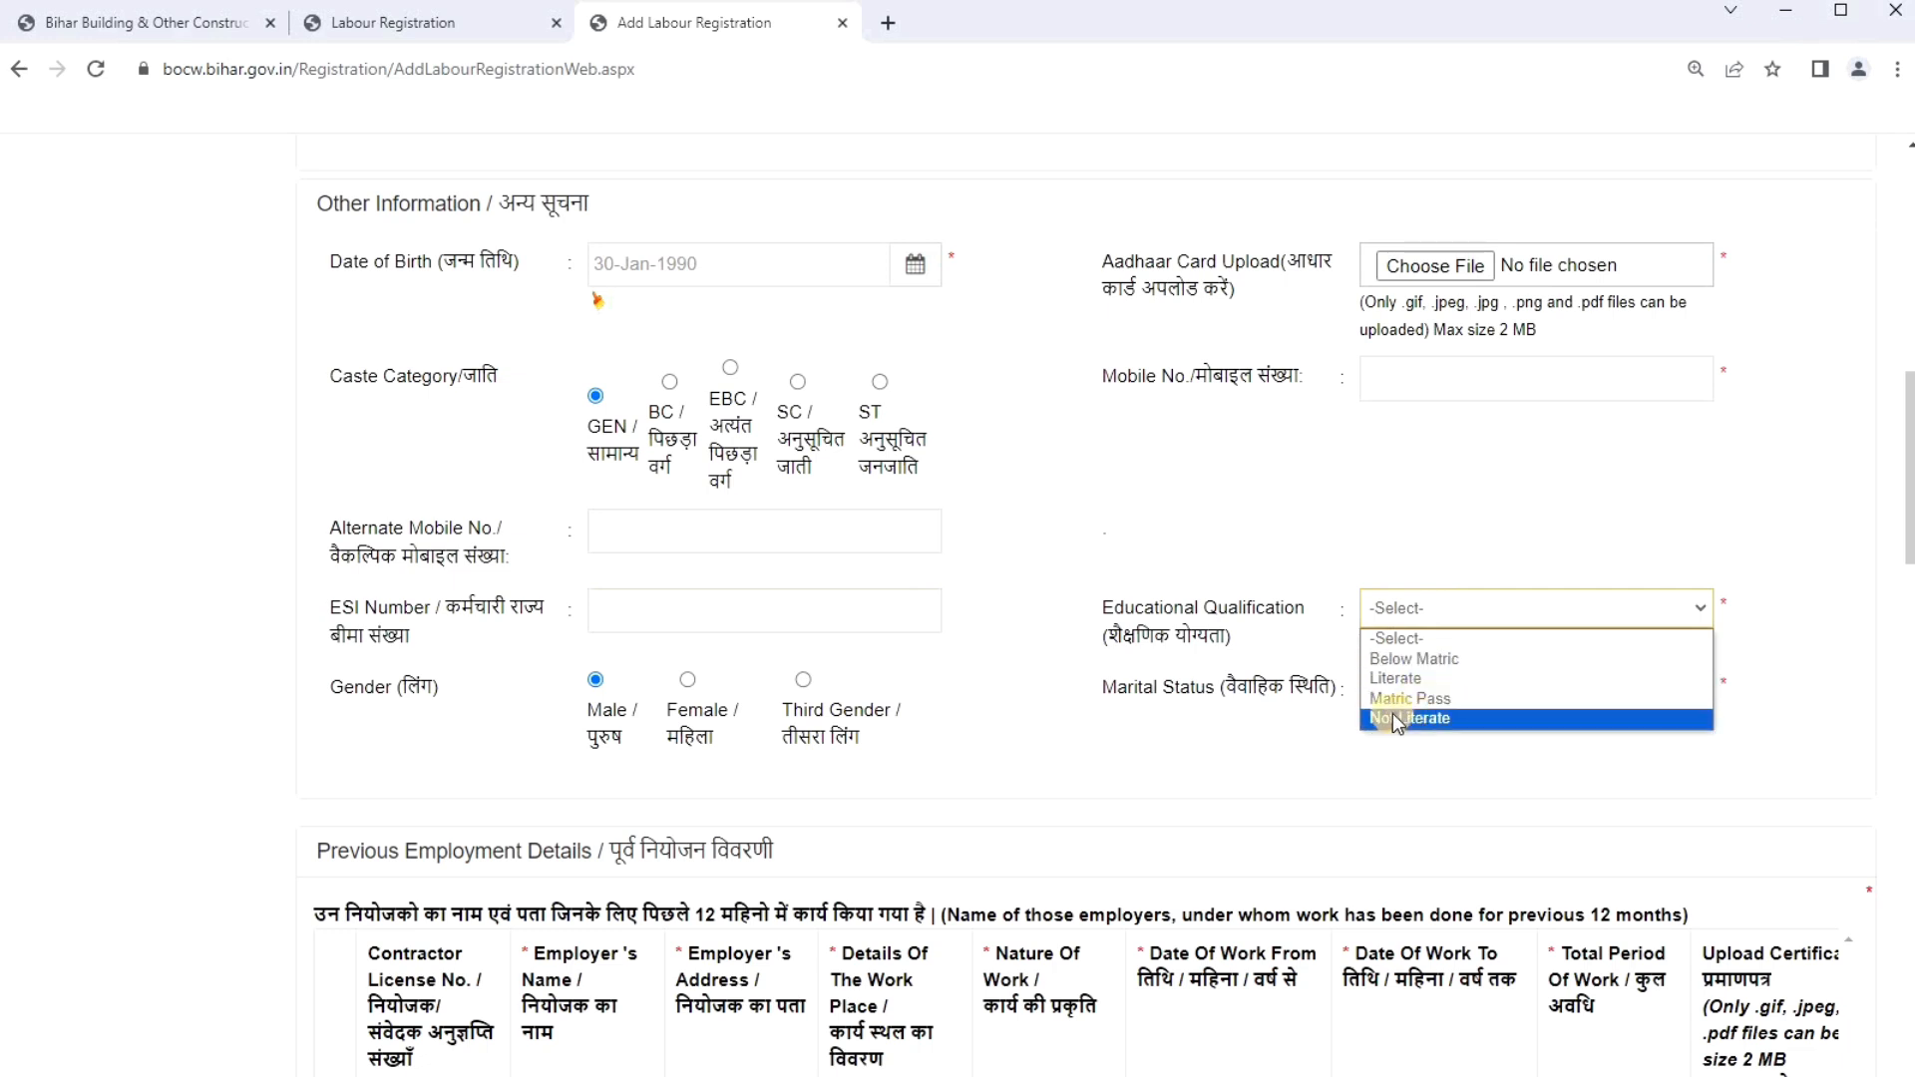
pyautogui.click(1187, 724)
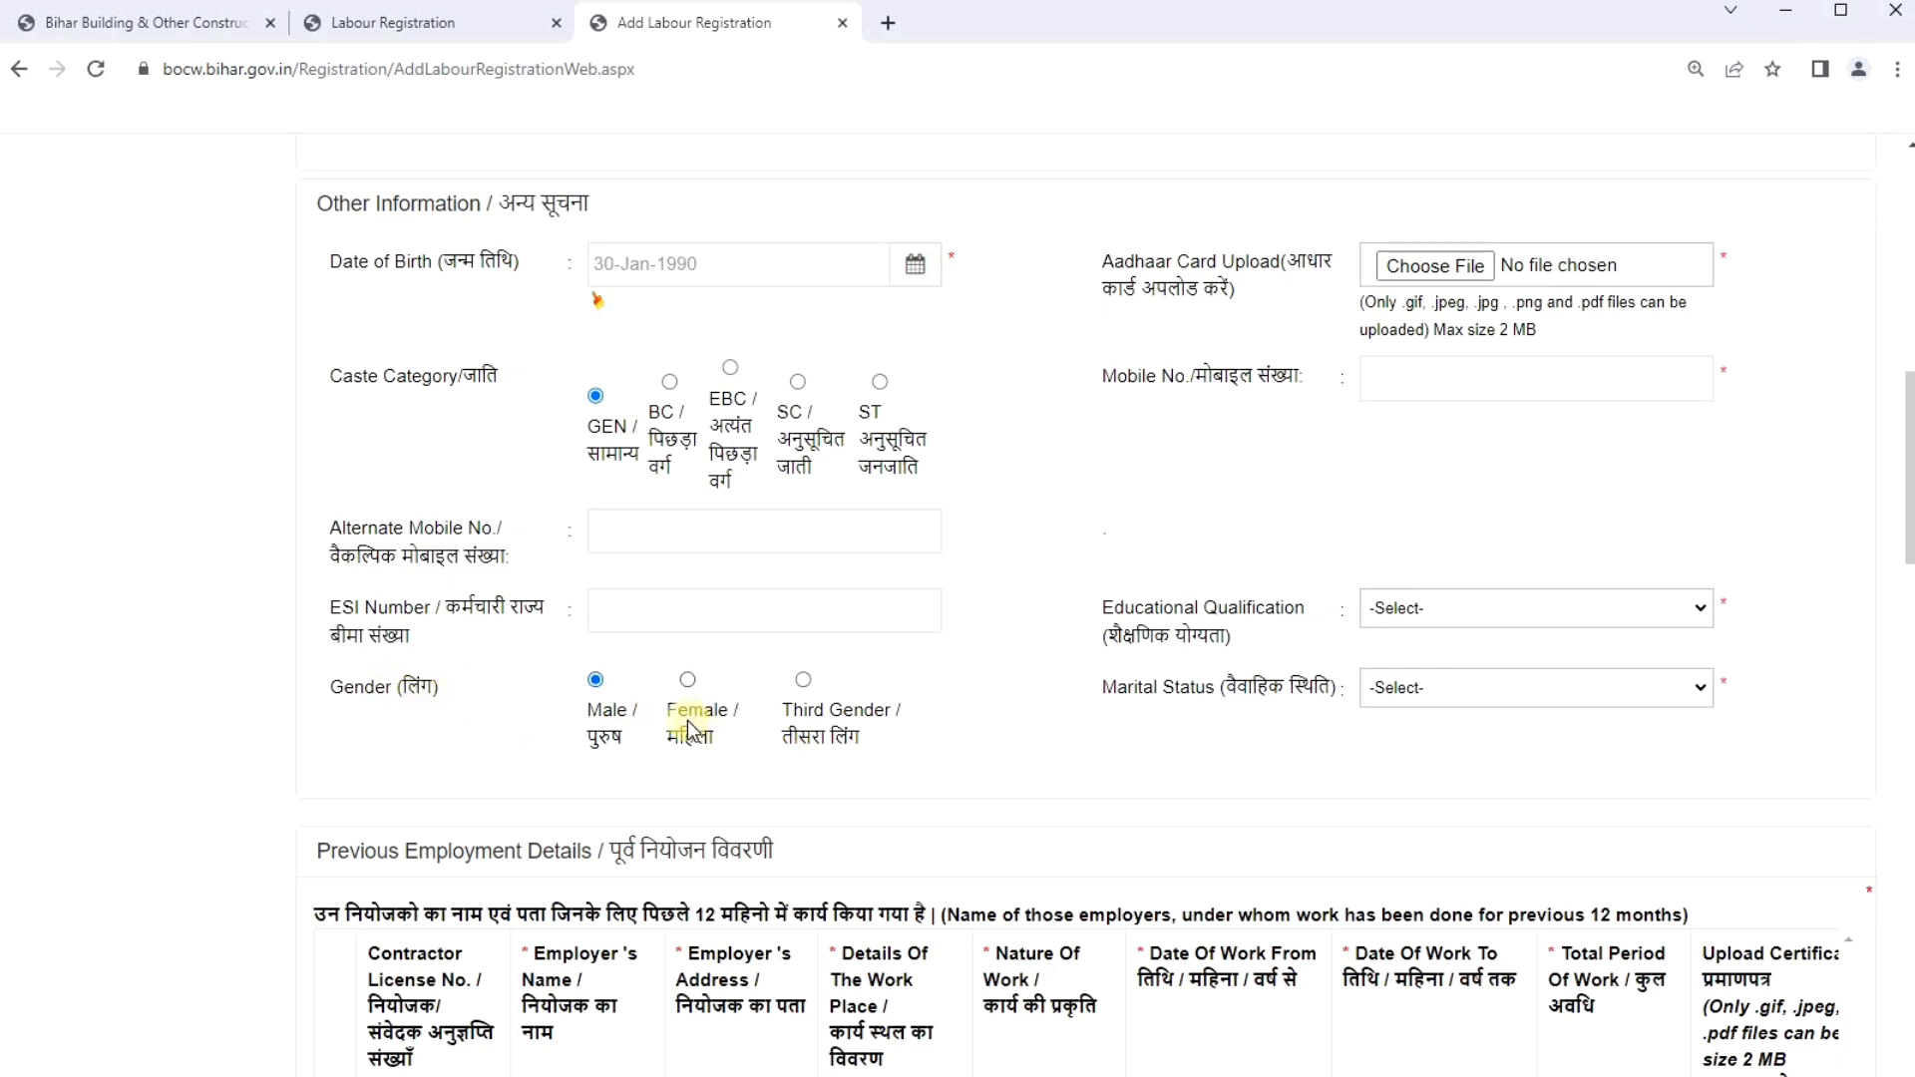
pyautogui.click(689, 681)
pyautogui.click(596, 680)
pyautogui.click(1430, 695)
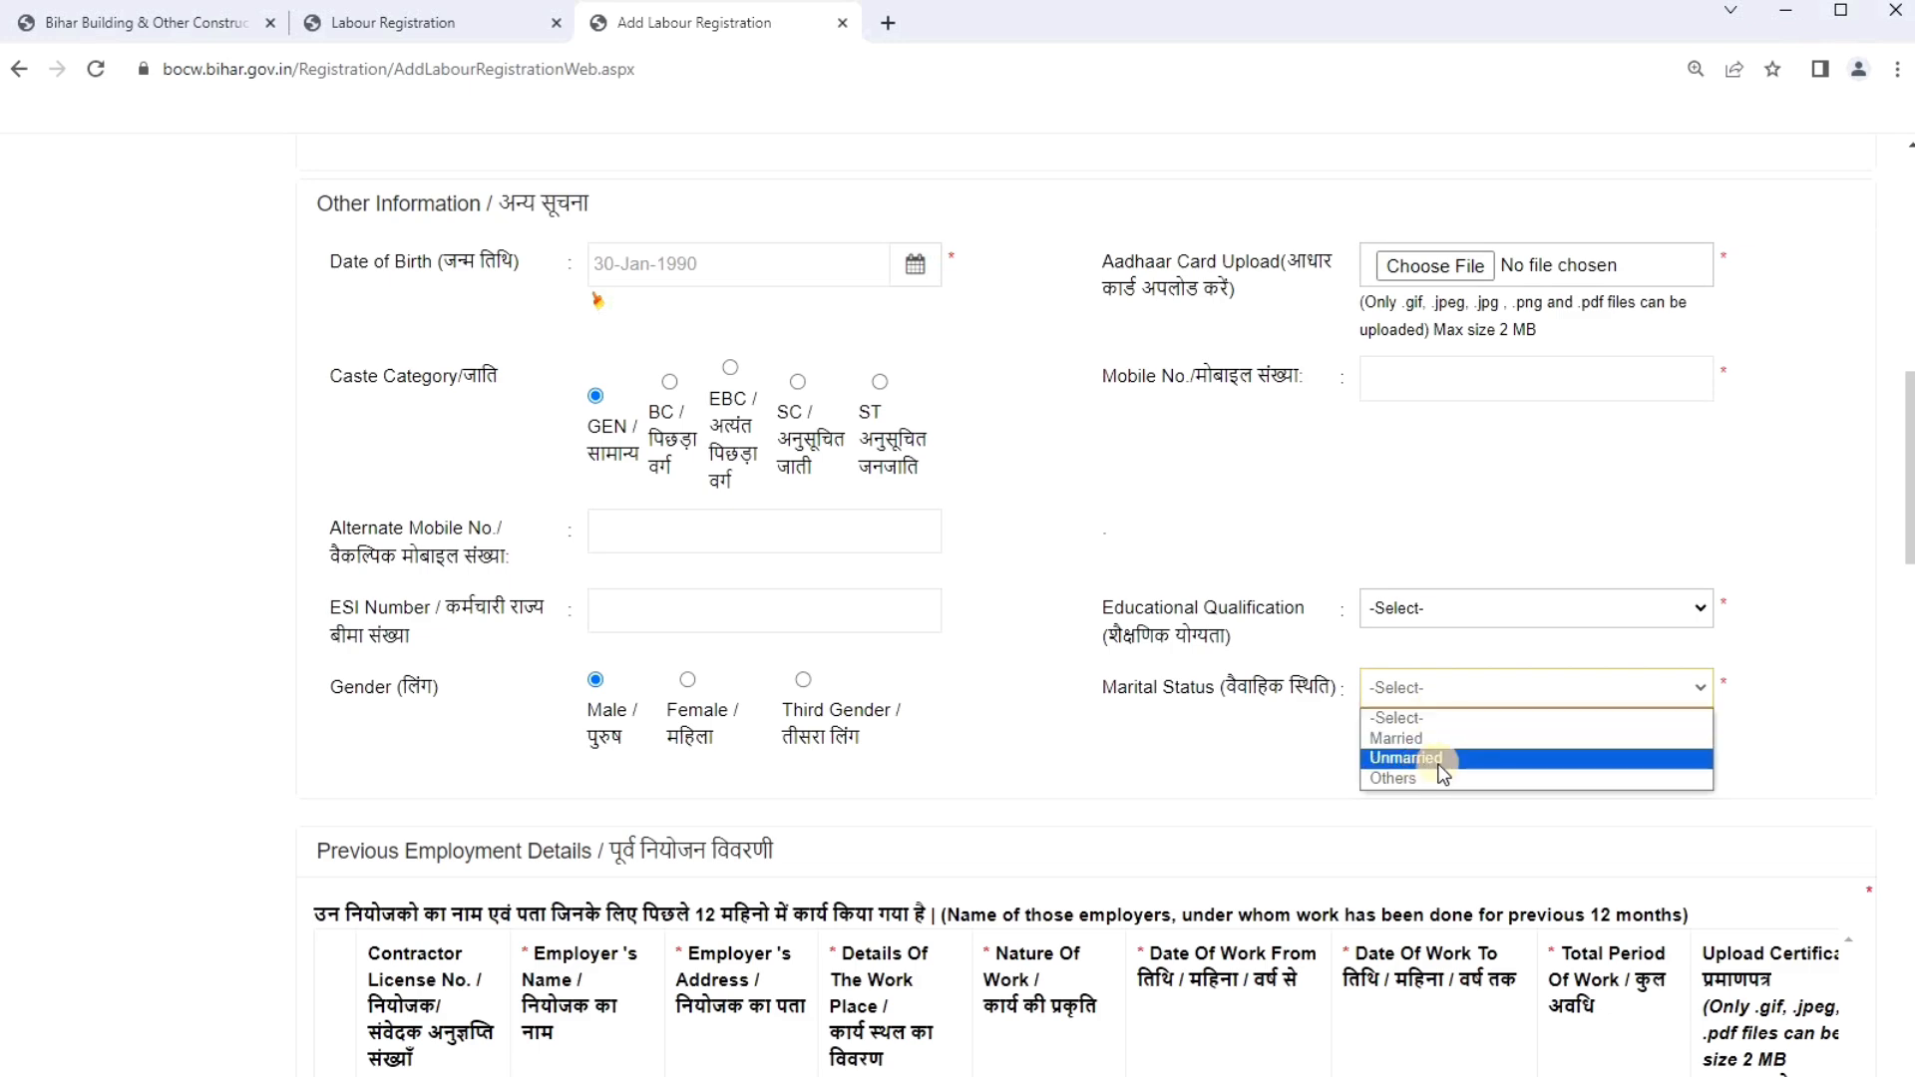
pyautogui.click(1302, 760)
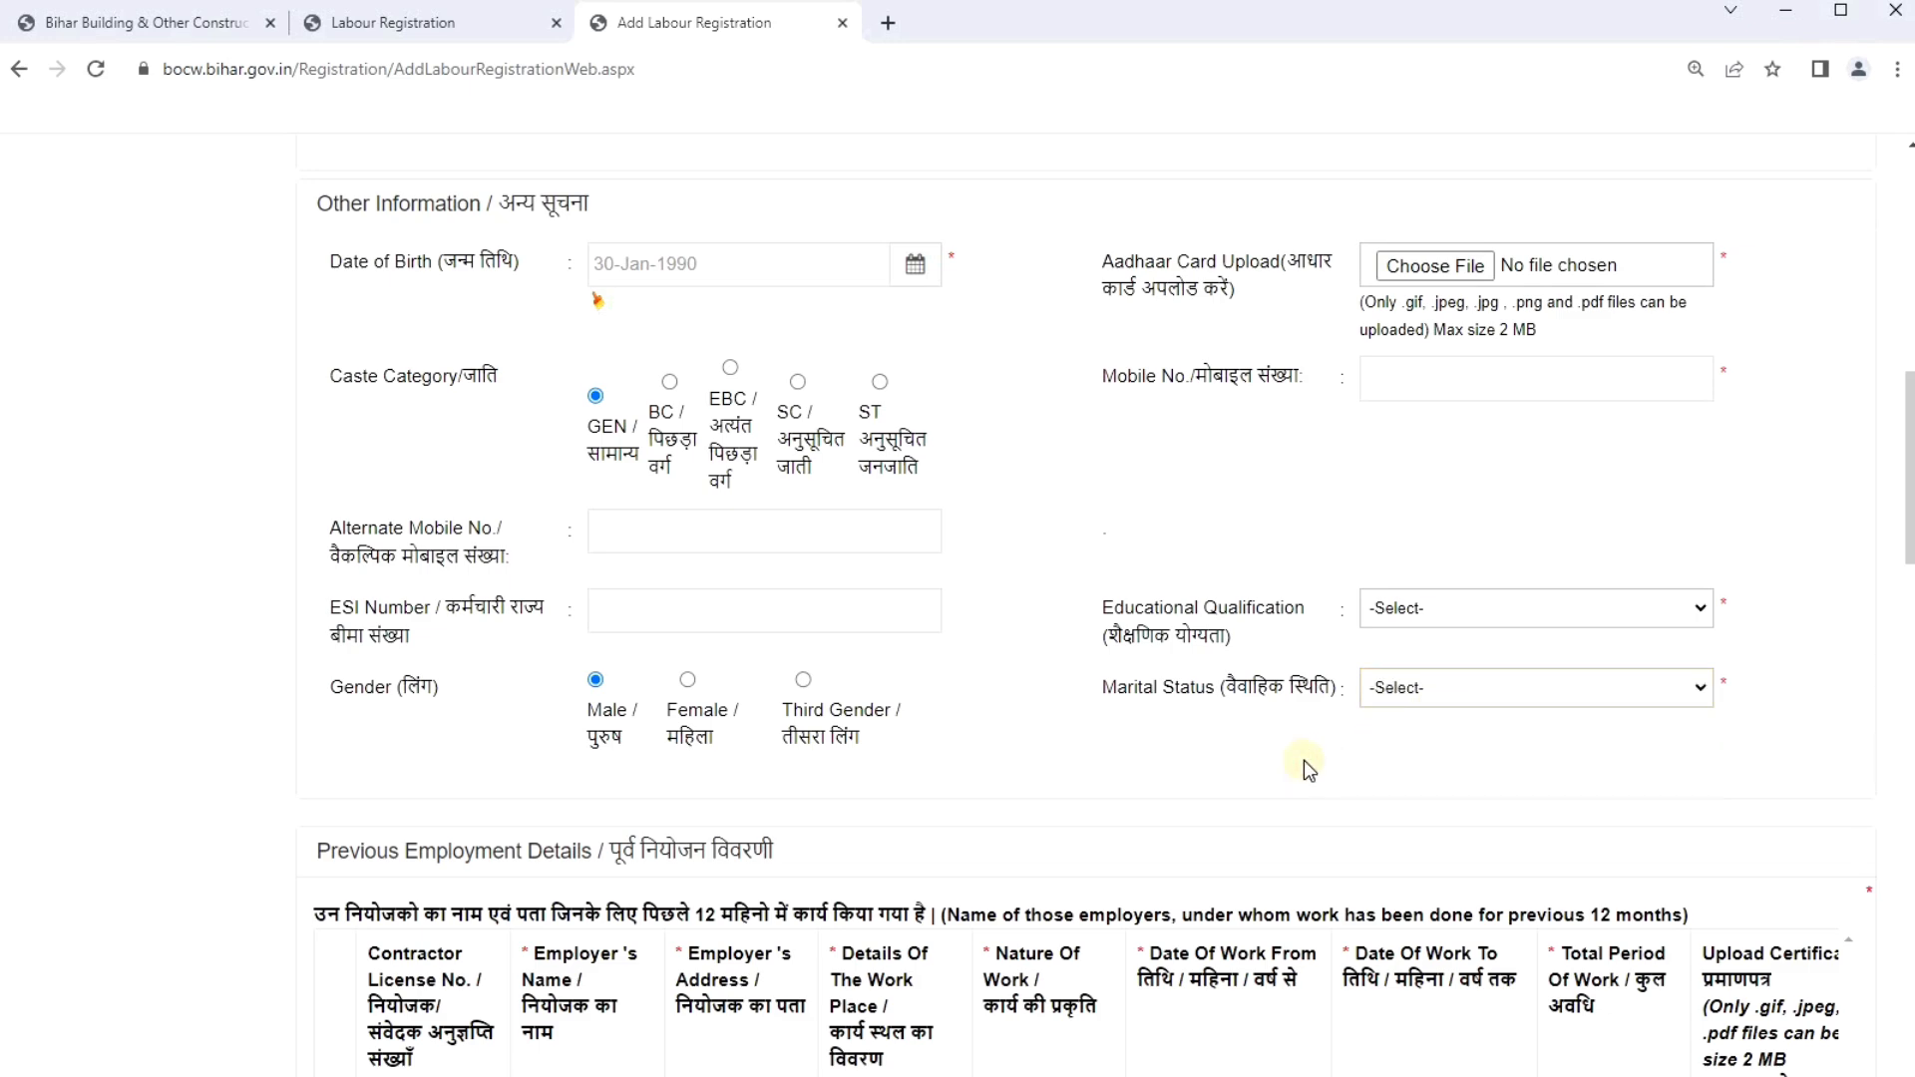
# Set the nature of work in the Previous Employment Details row to राज मिस्त्री (Mason).
pyautogui.scroll(-5, 1303, 760)
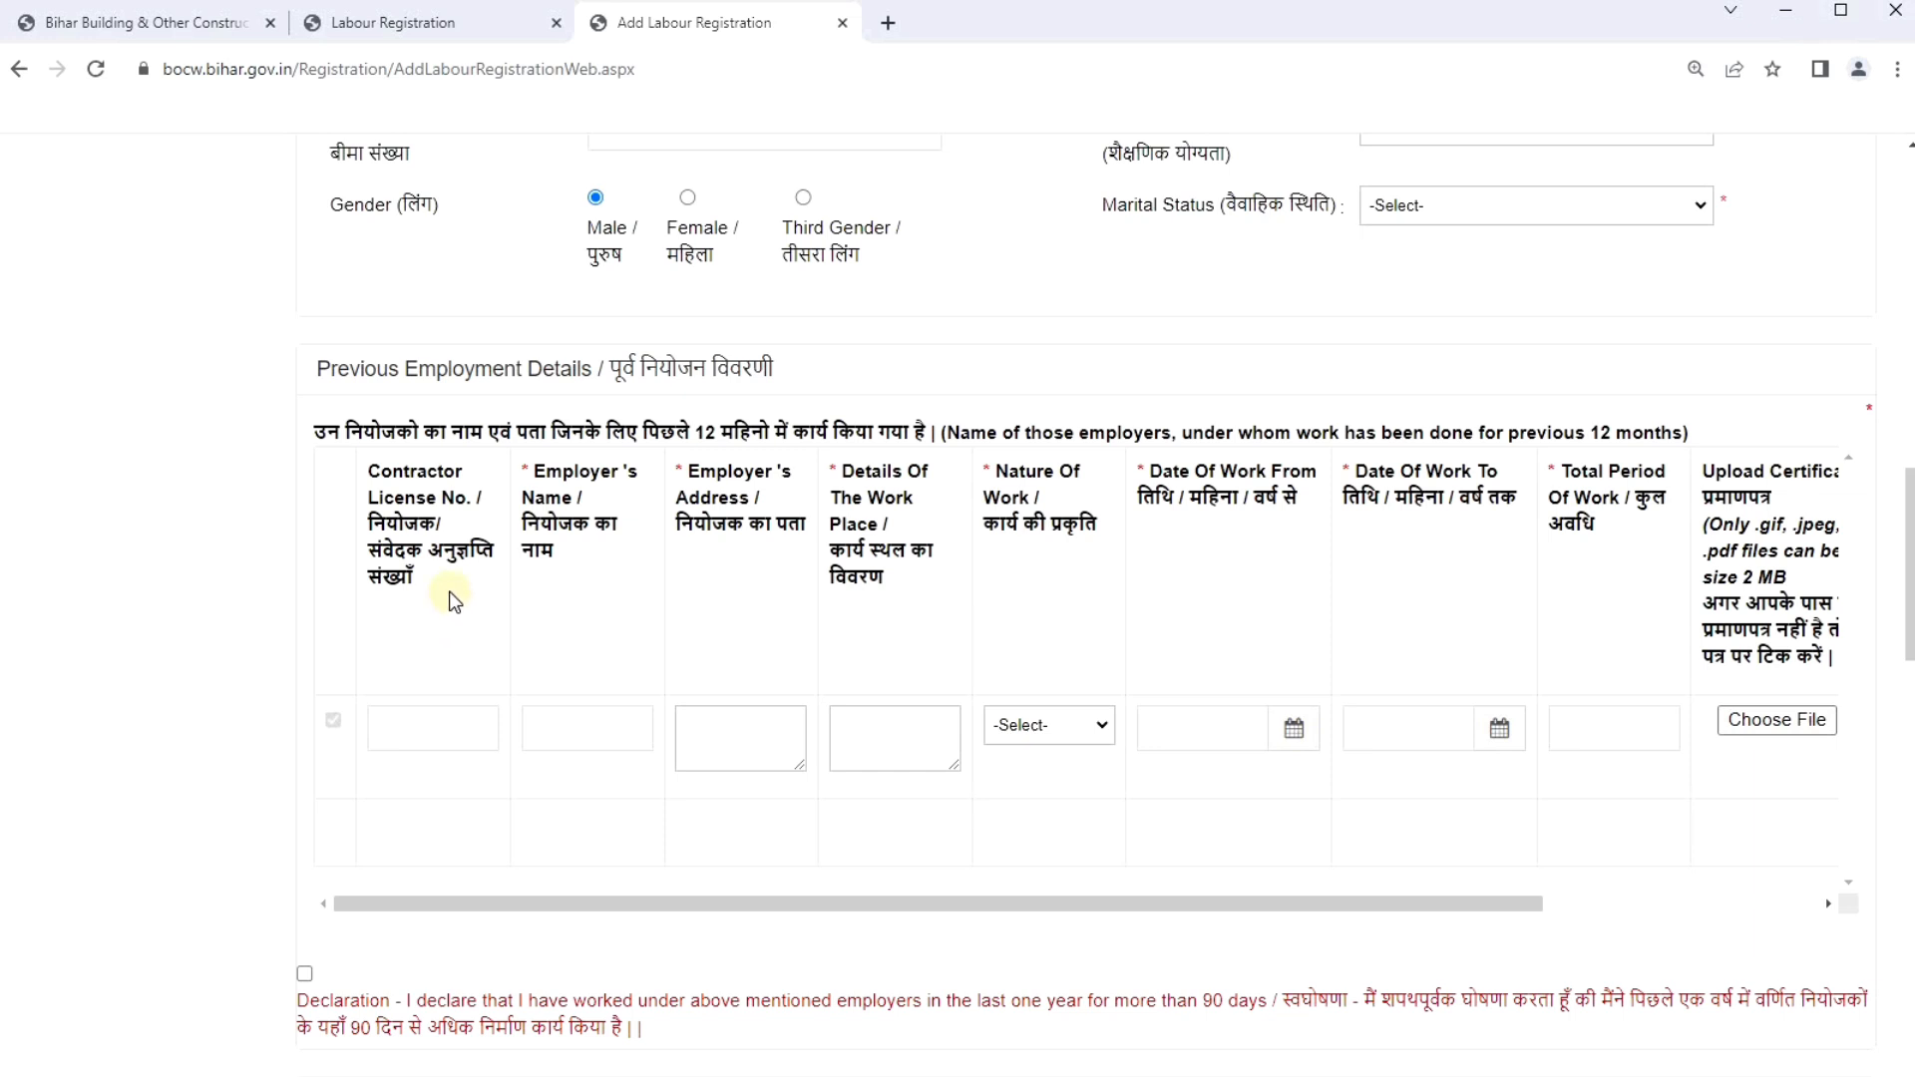
pyautogui.click(388, 727)
pyautogui.click(550, 722)
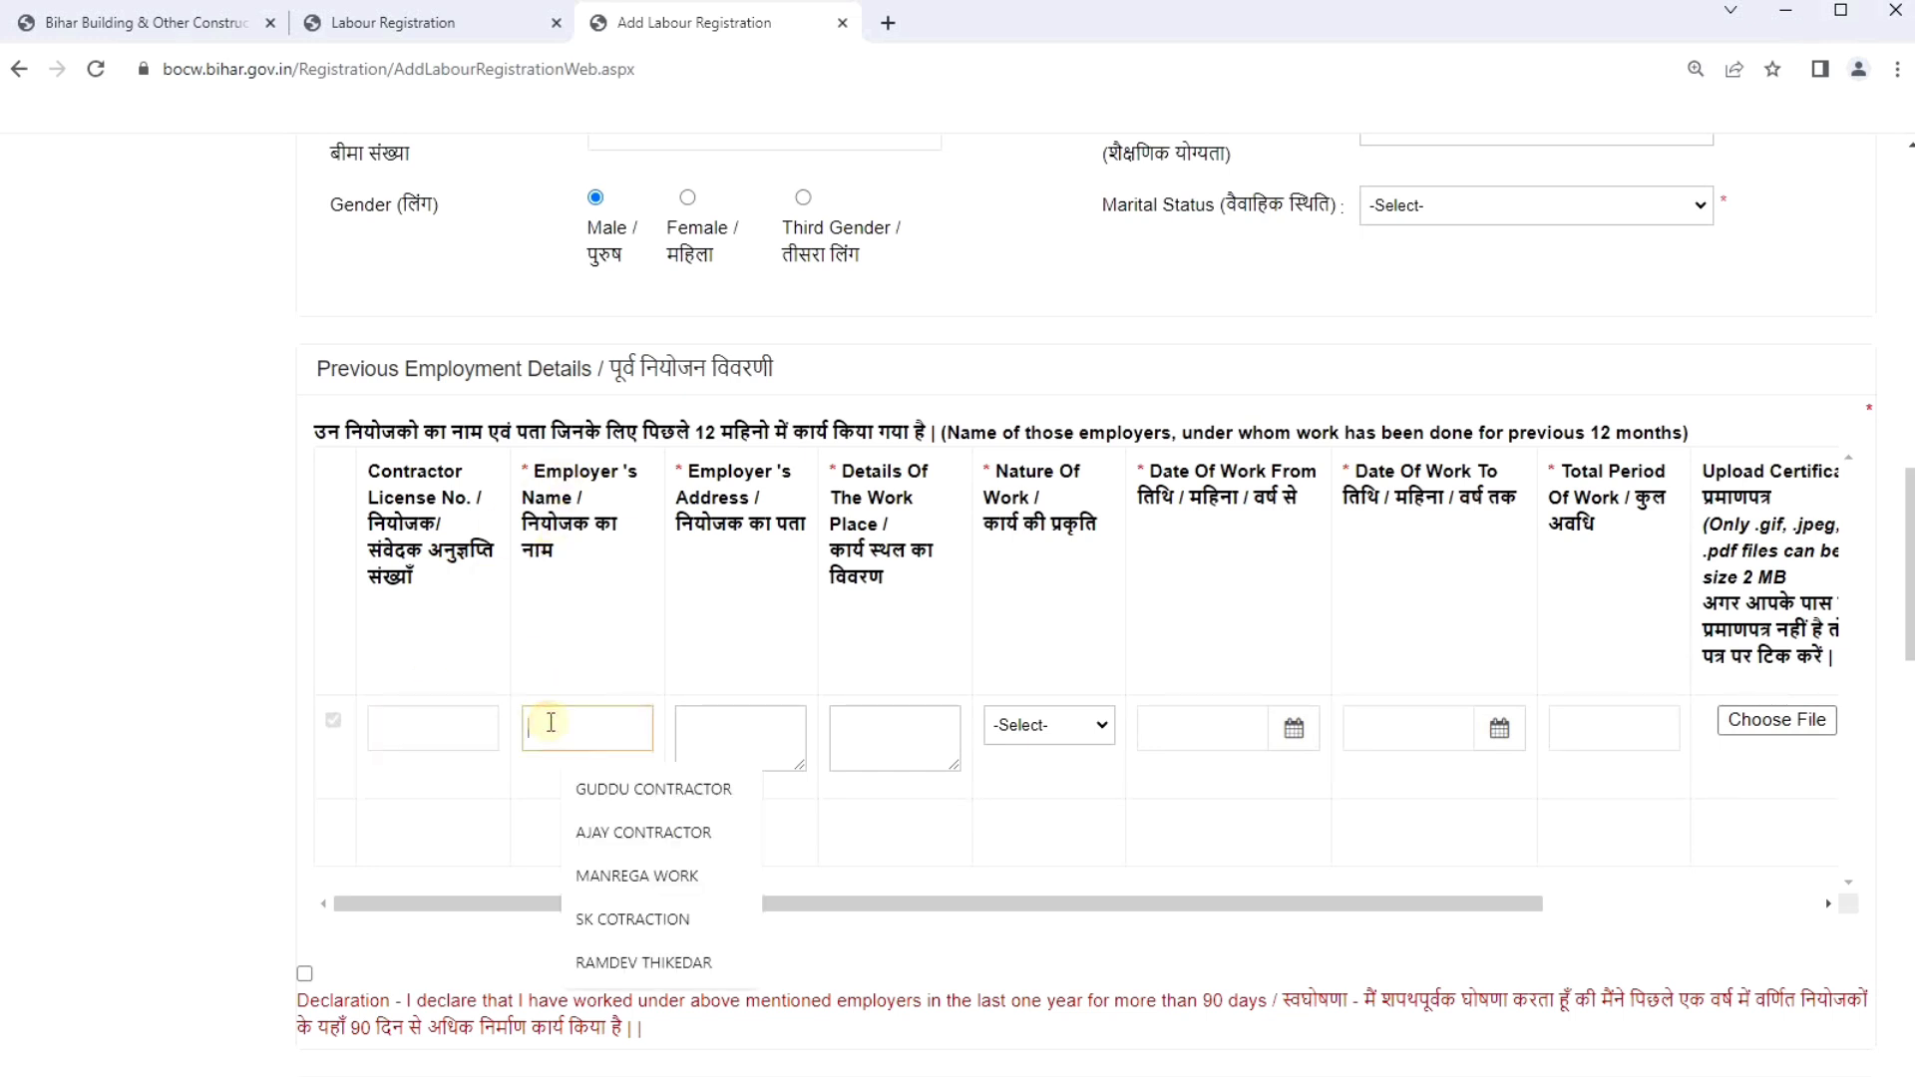
pyautogui.click(569, 653)
pyautogui.click(560, 718)
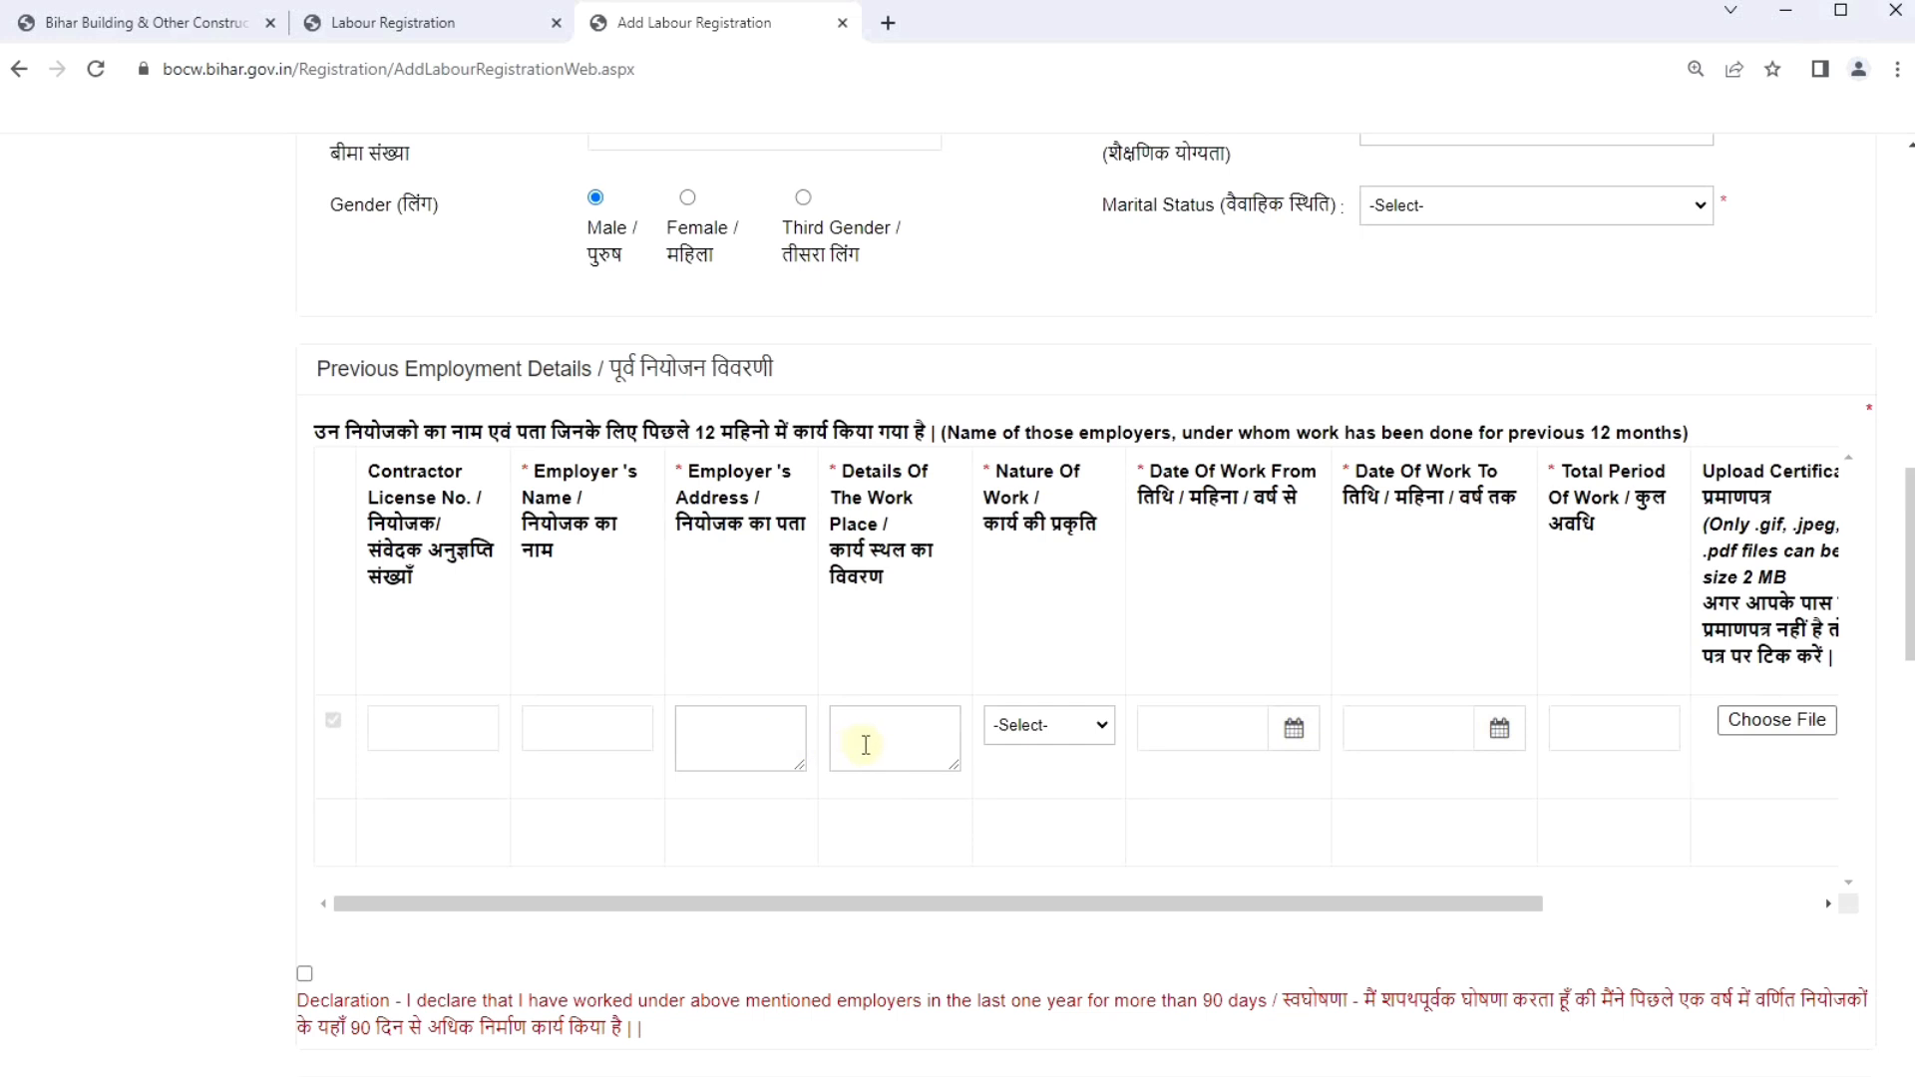
pyautogui.click(1022, 726)
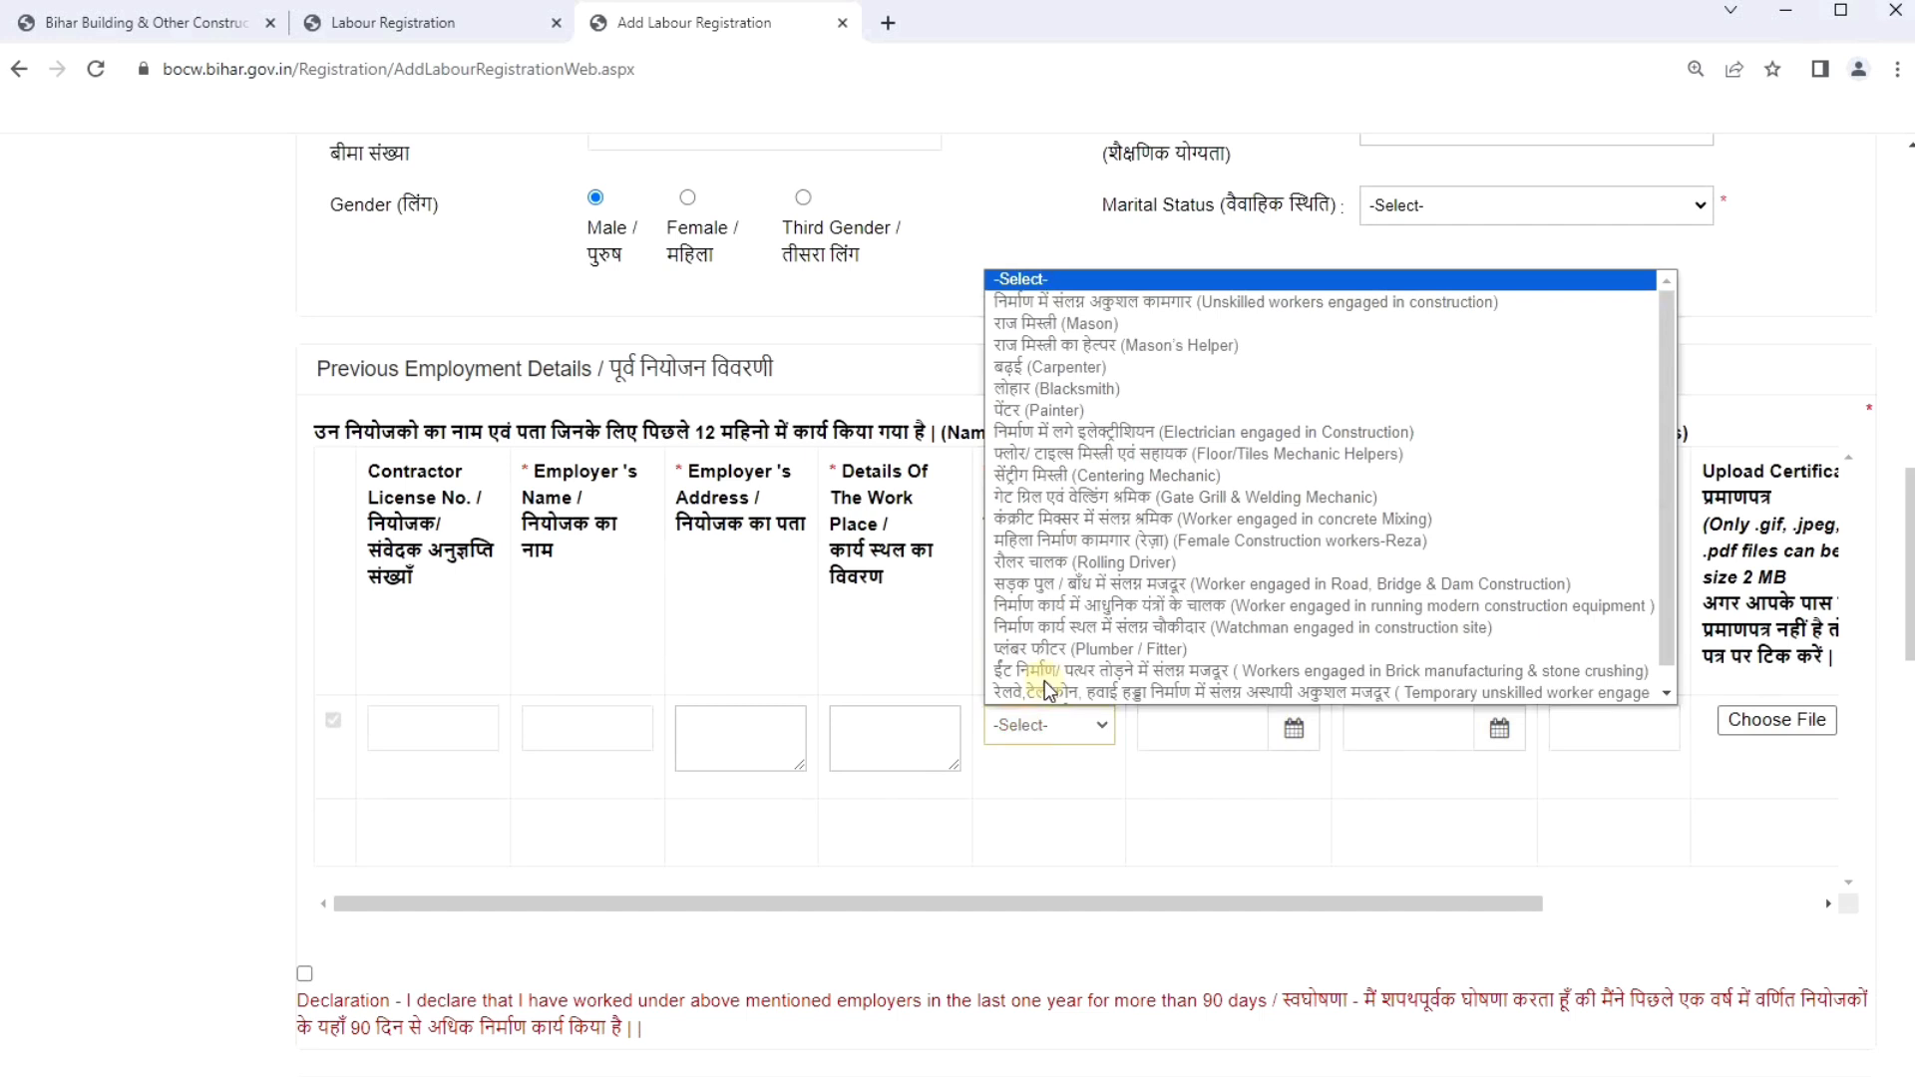
pyautogui.scroll(1, 1090, 321)
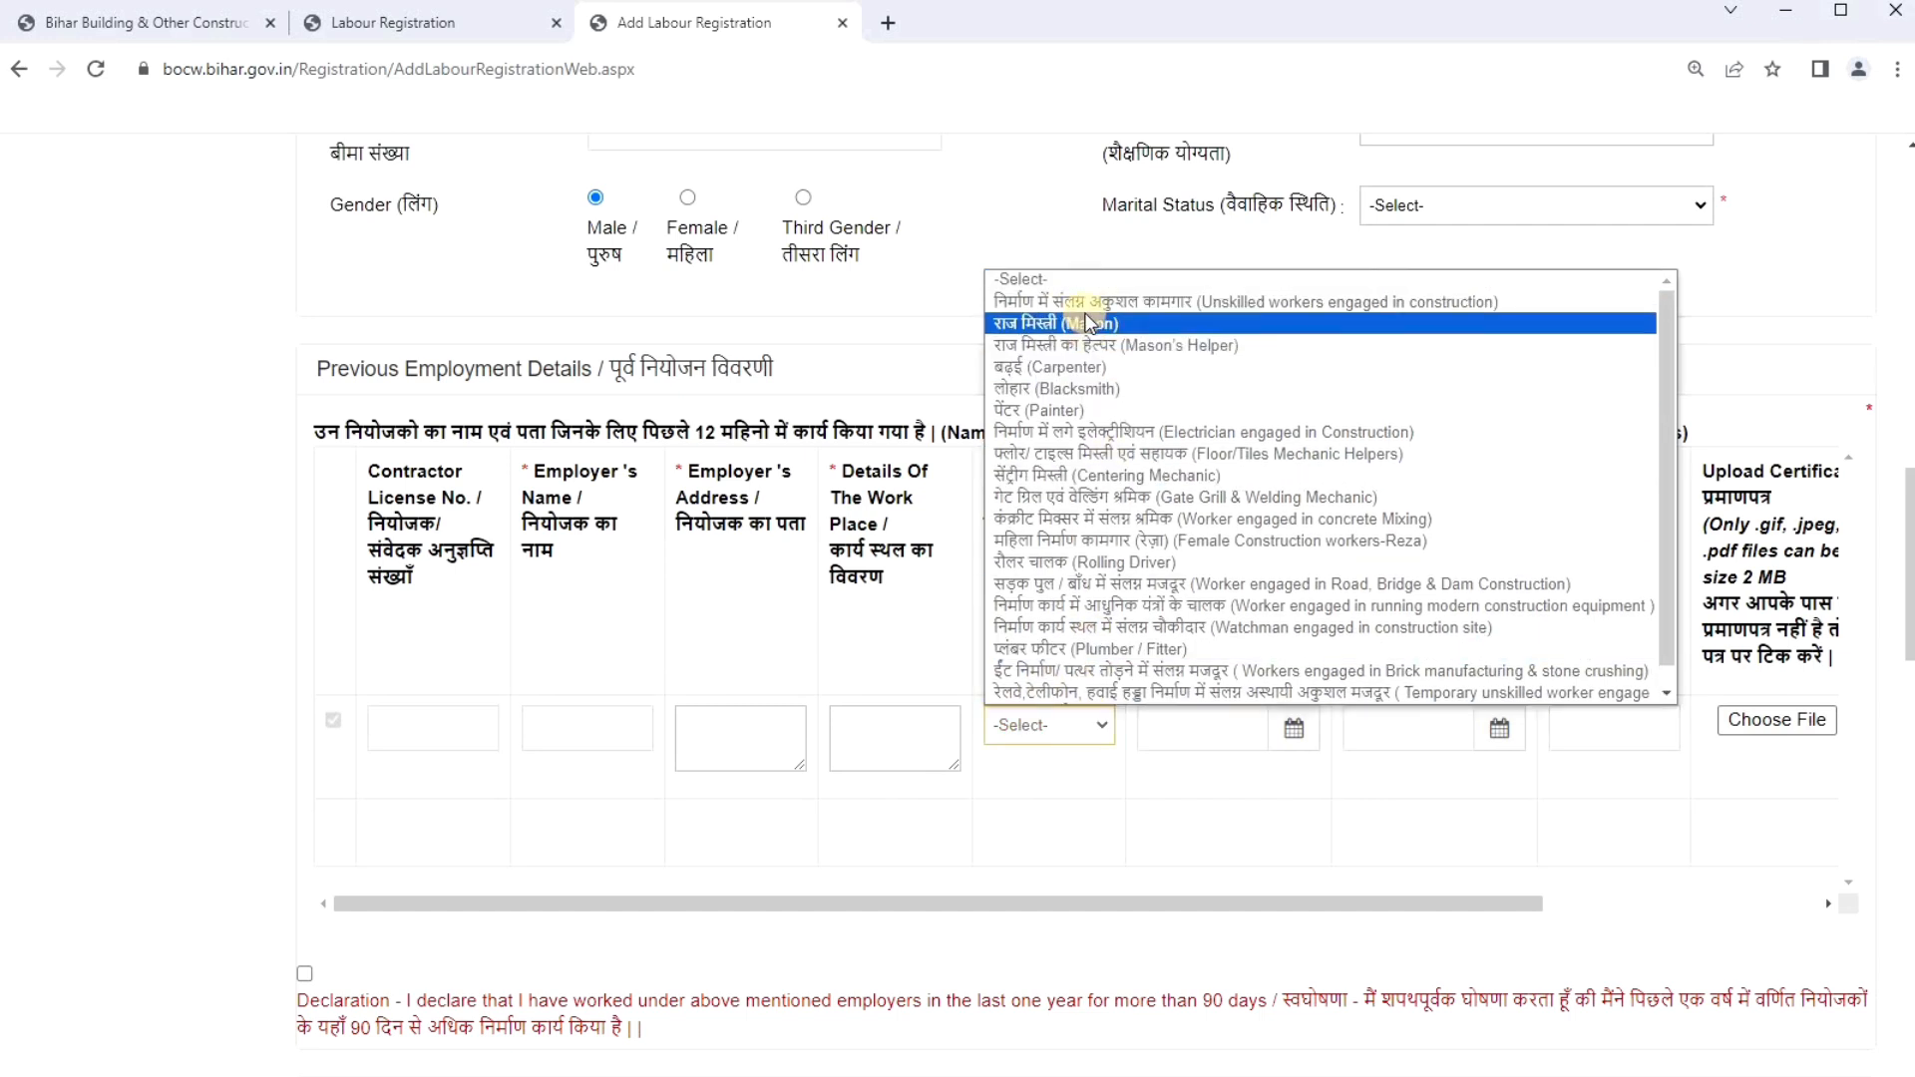
pyautogui.click(1090, 321)
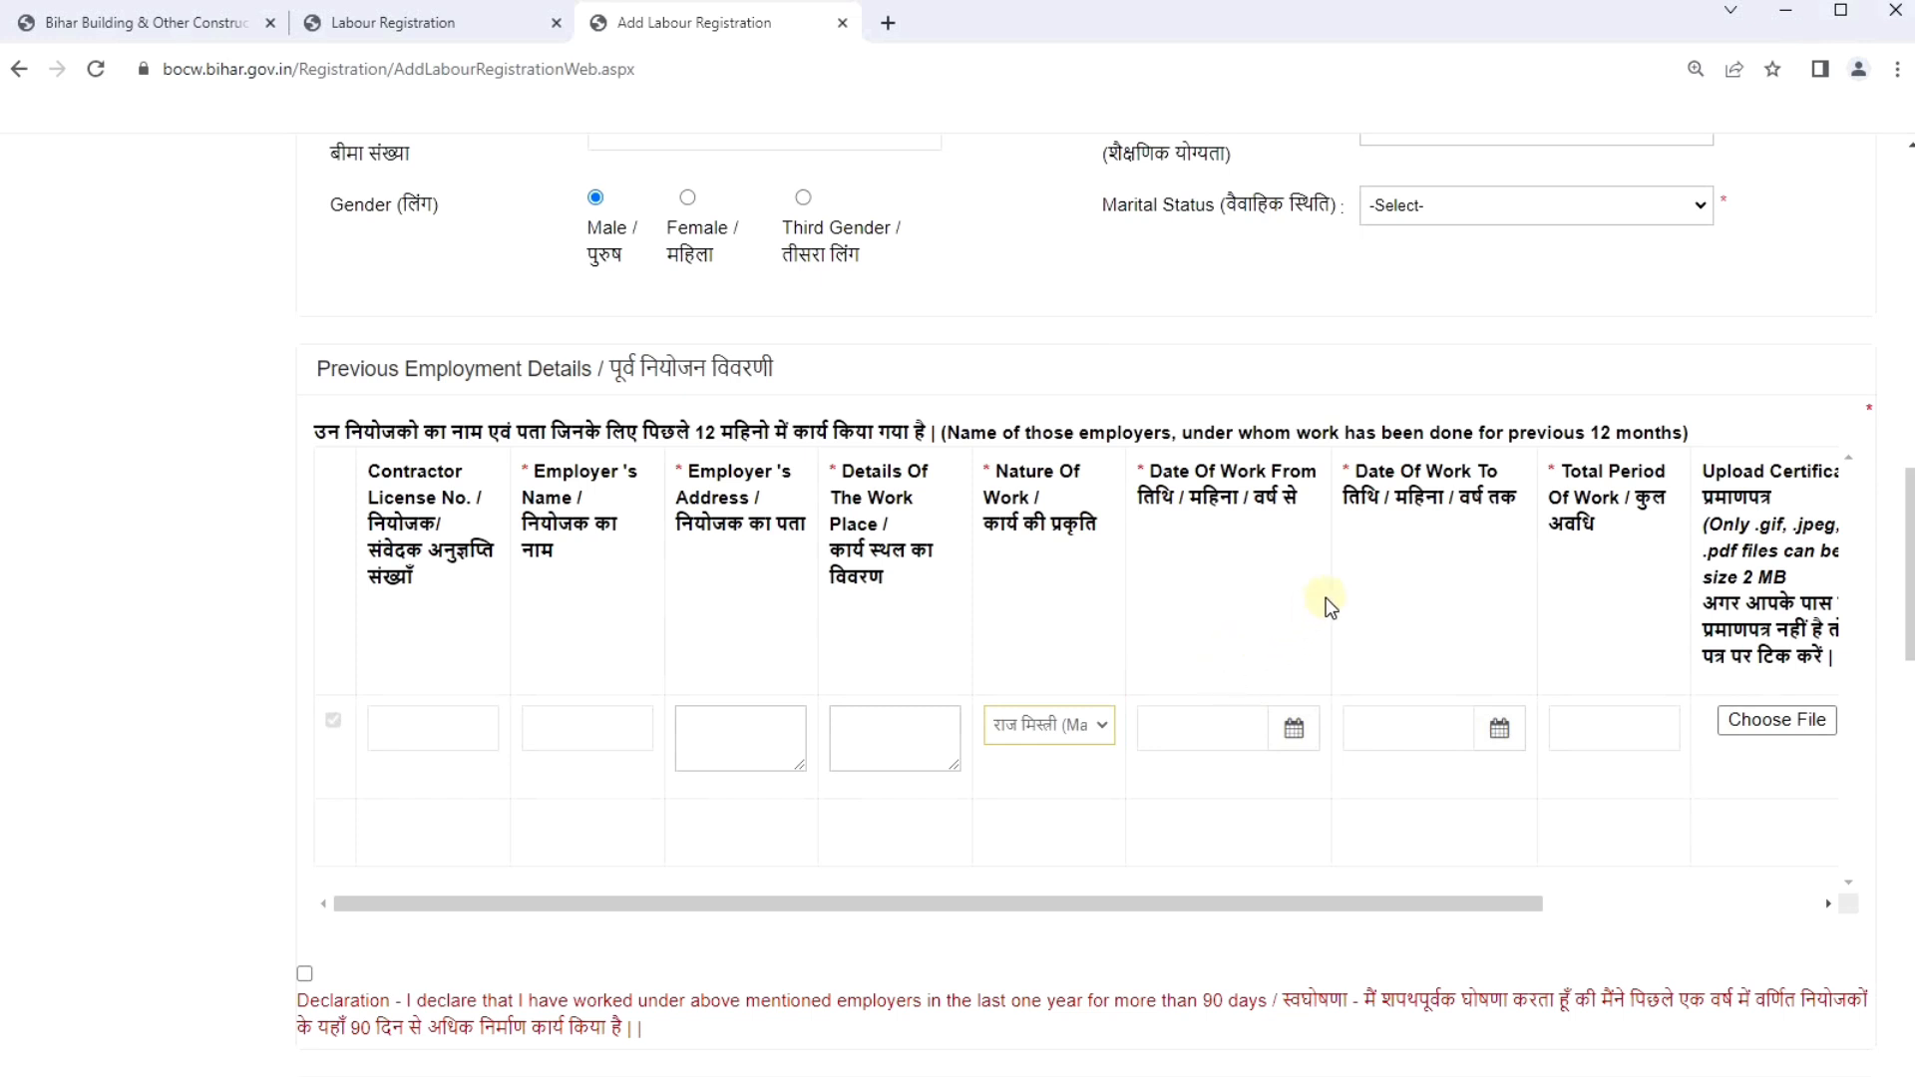
# Set the previous employment's Date Of Work From to 01-Aug-2023.
pyautogui.click(1294, 729)
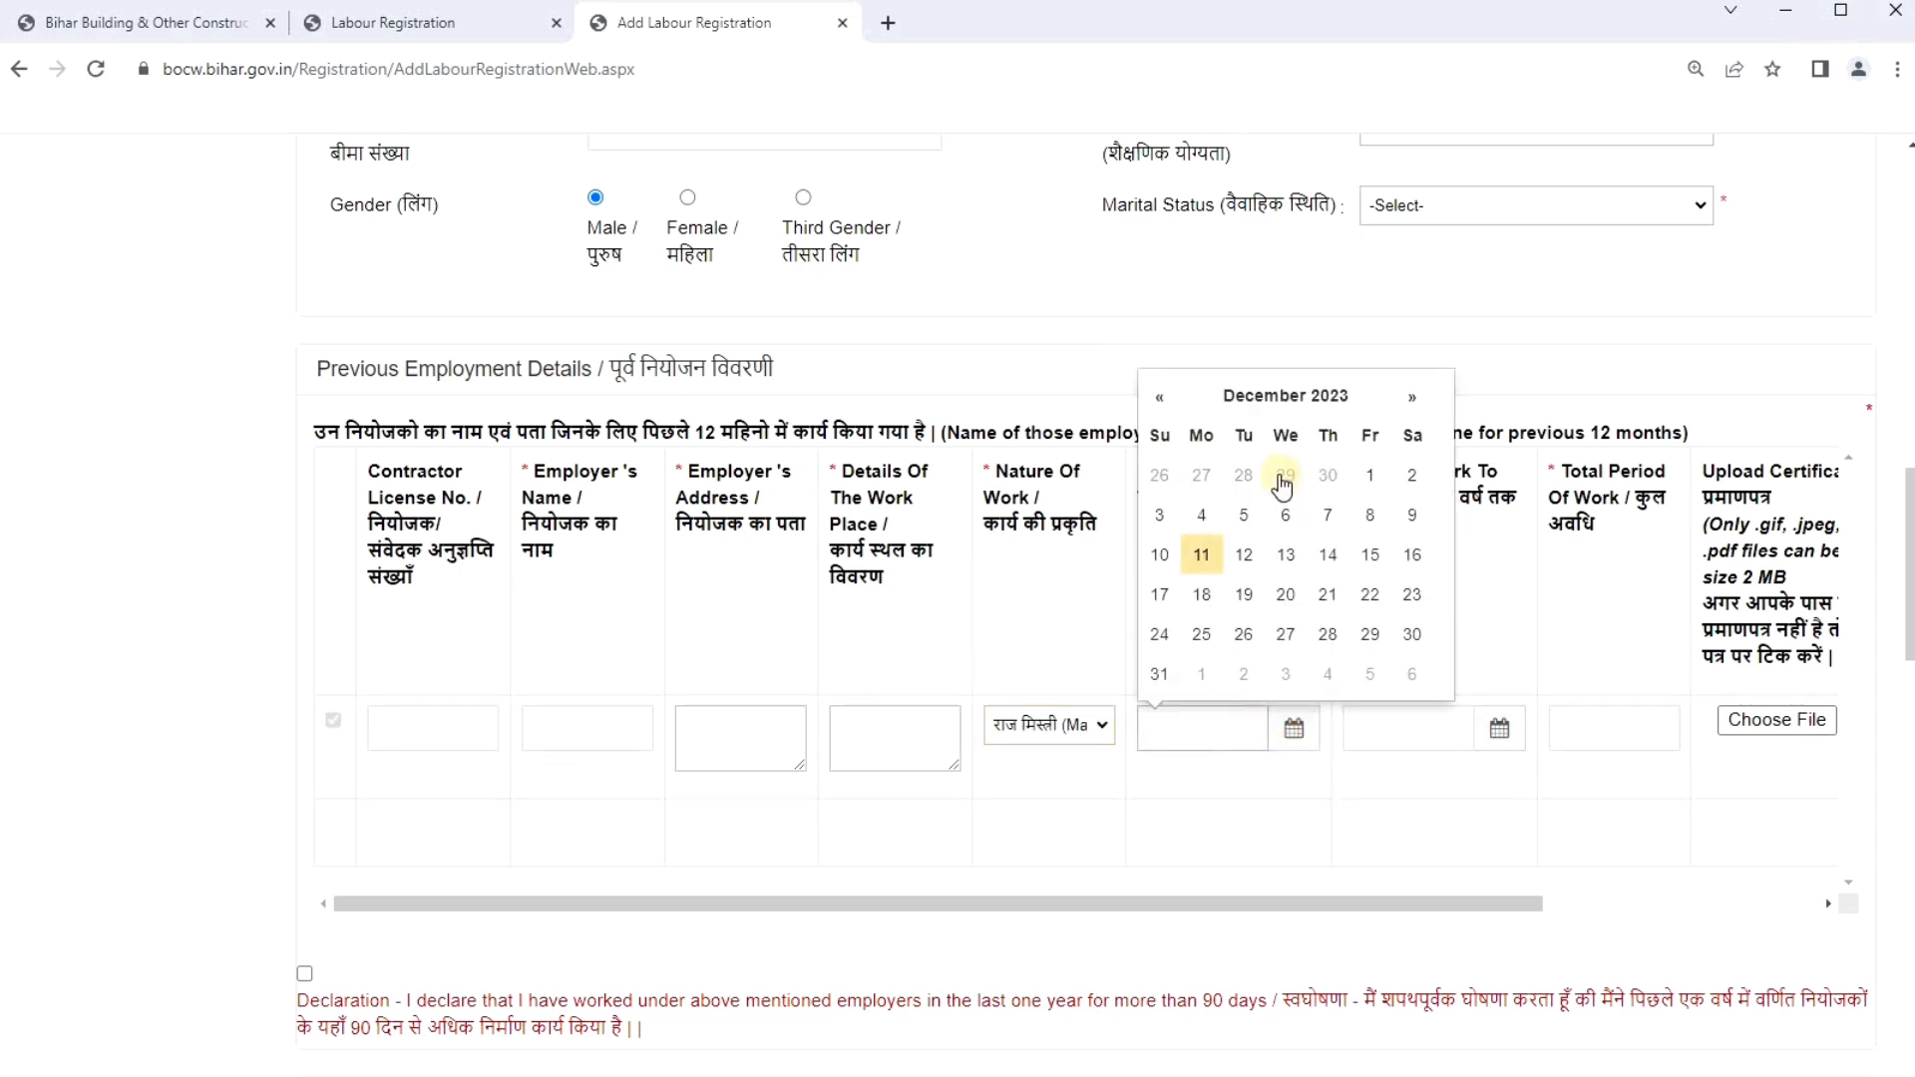
pyautogui.click(1159, 397)
pyautogui.click(1159, 396)
pyautogui.click(1158, 397)
pyautogui.click(1159, 397)
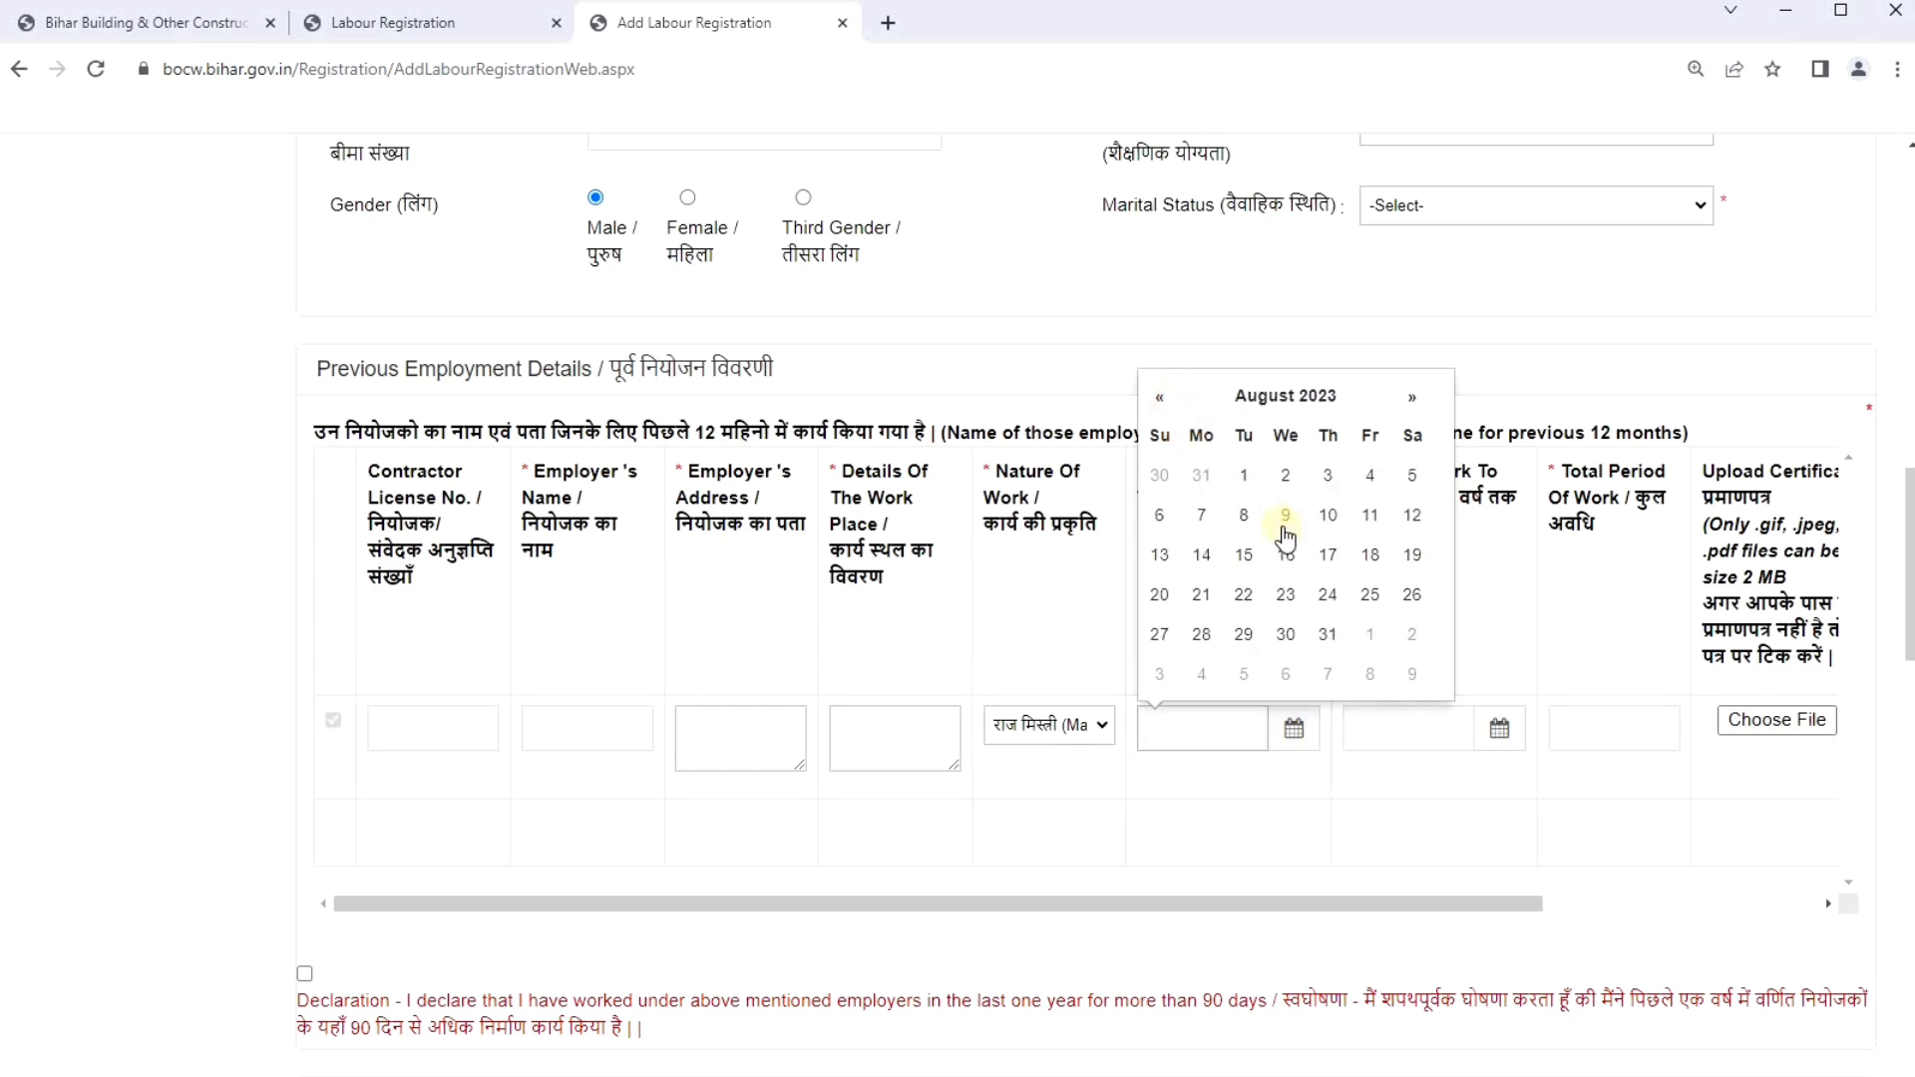
pyautogui.click(1247, 481)
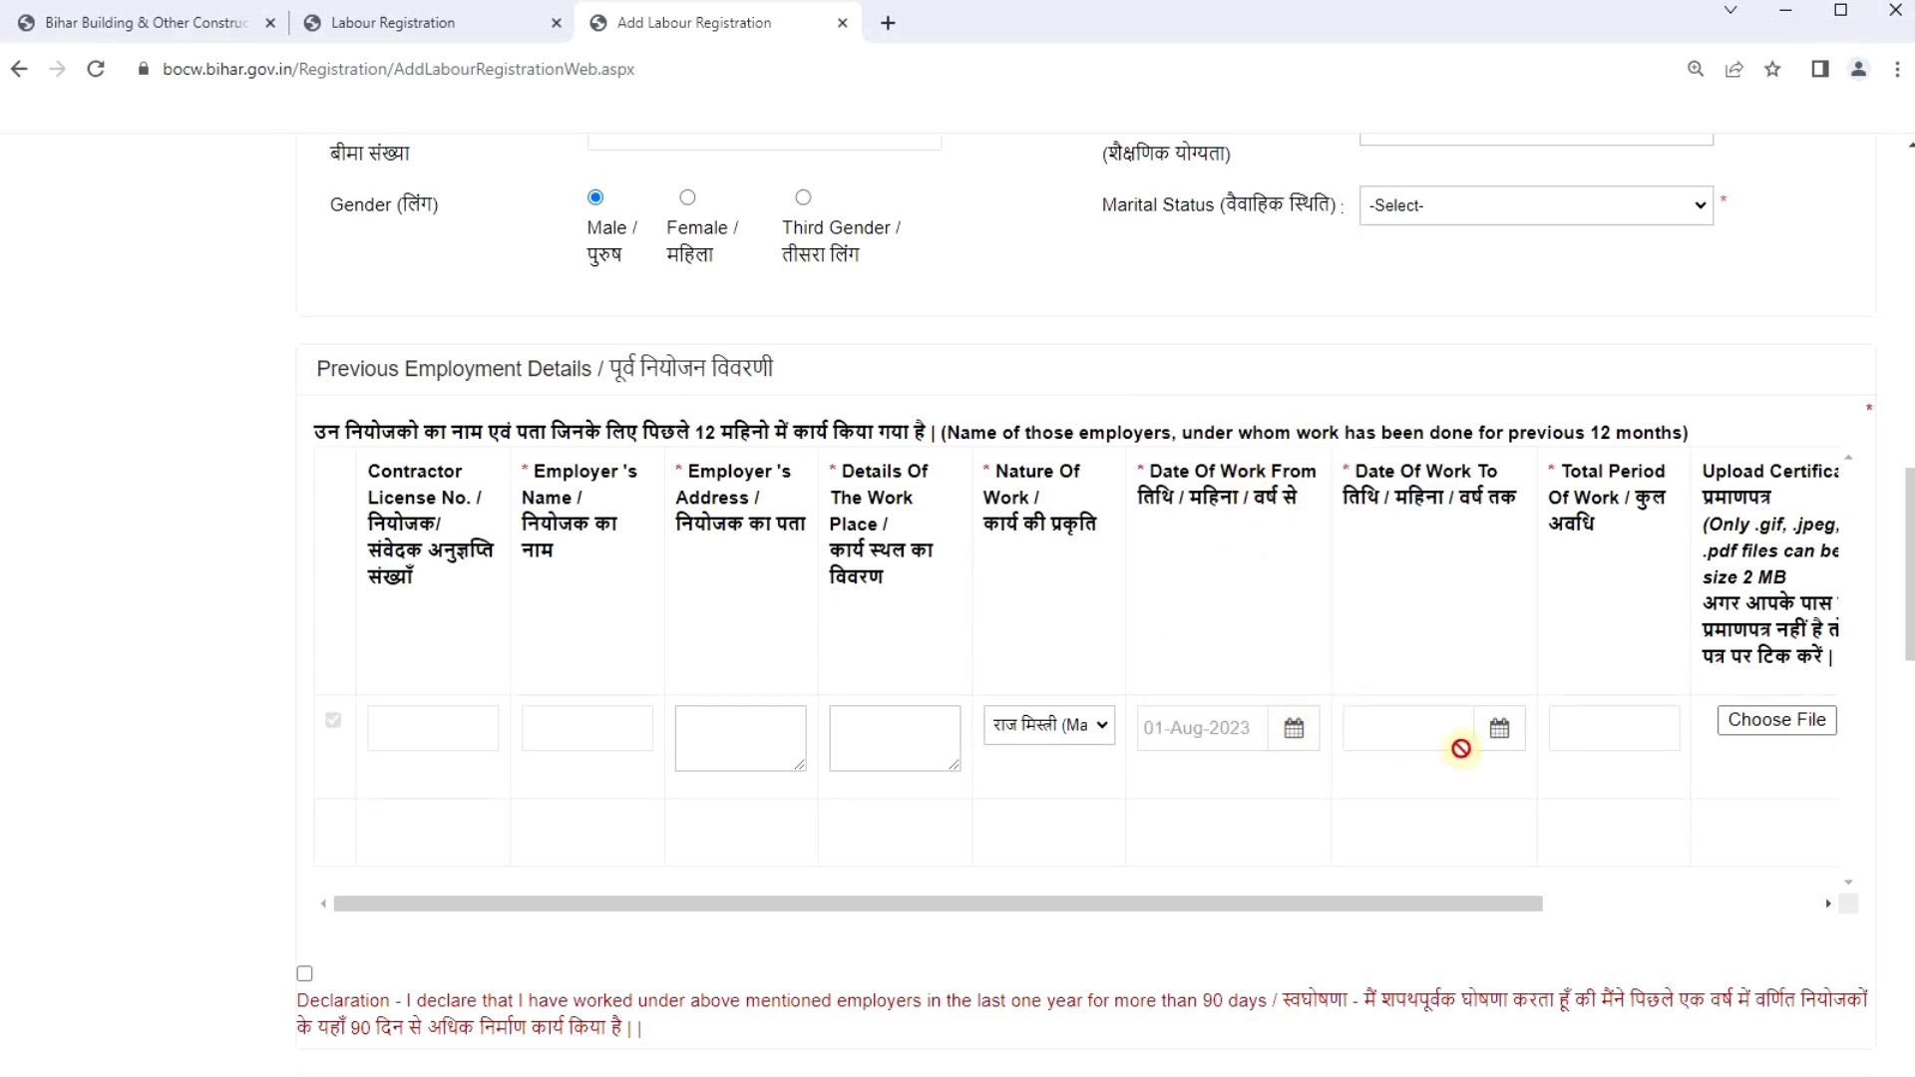
# Set the previous employment's Date Of Work To to 11-Dec-2023 and its total period of work to 100.
pyautogui.click(1409, 727)
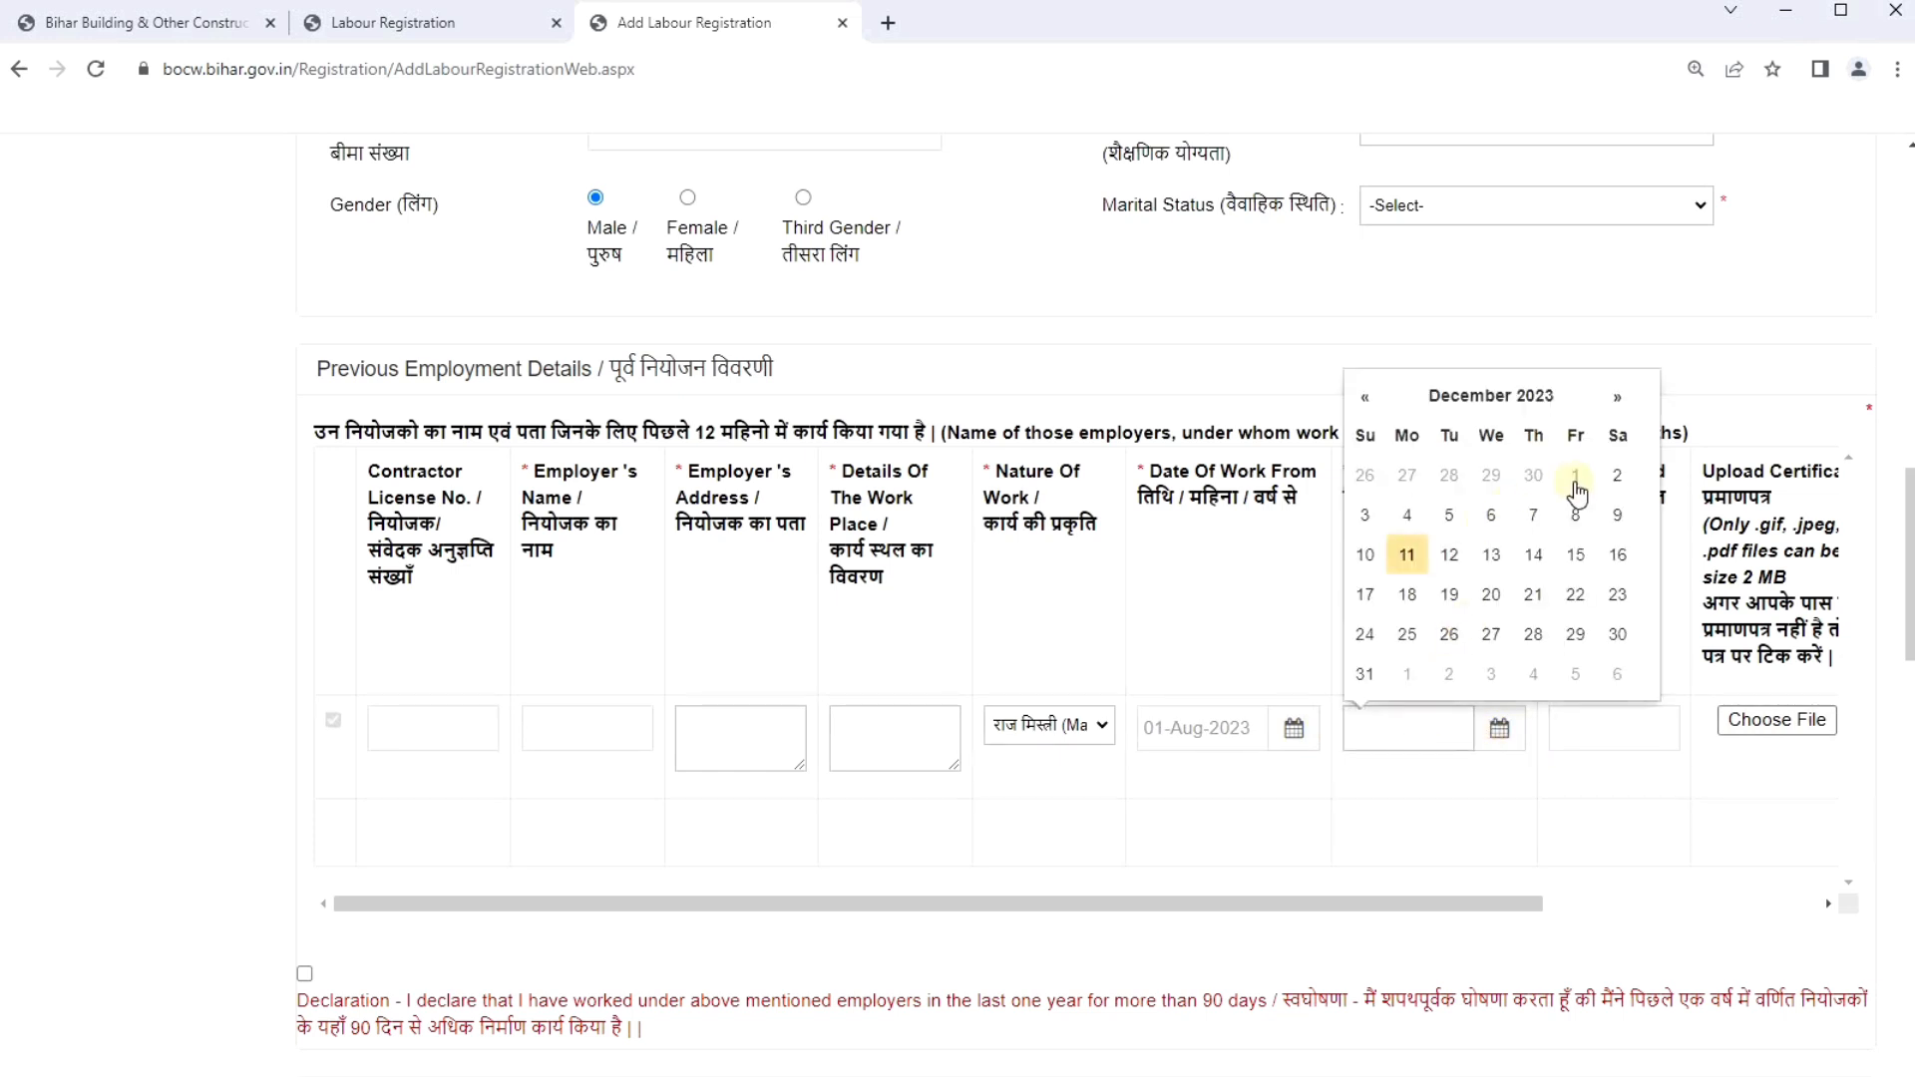
pyautogui.click(1407, 555)
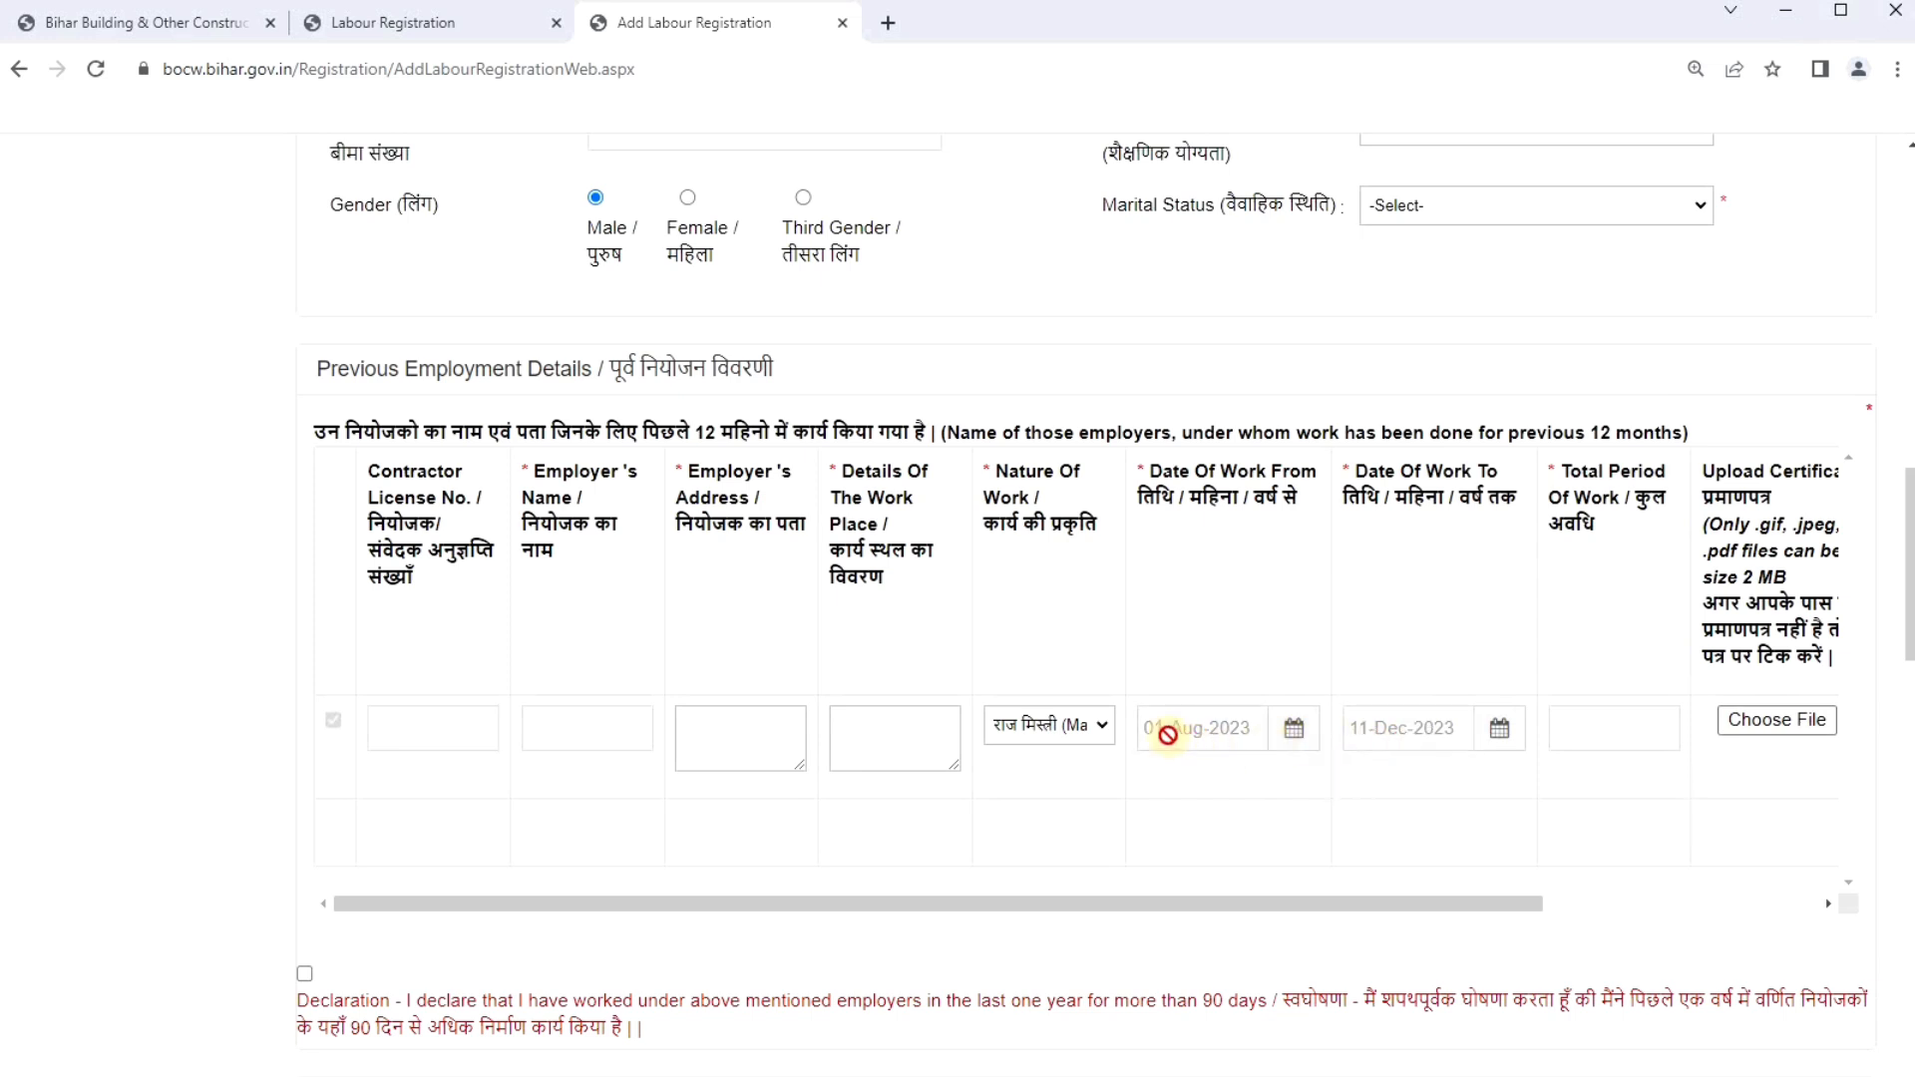
pyautogui.click(1597, 733)
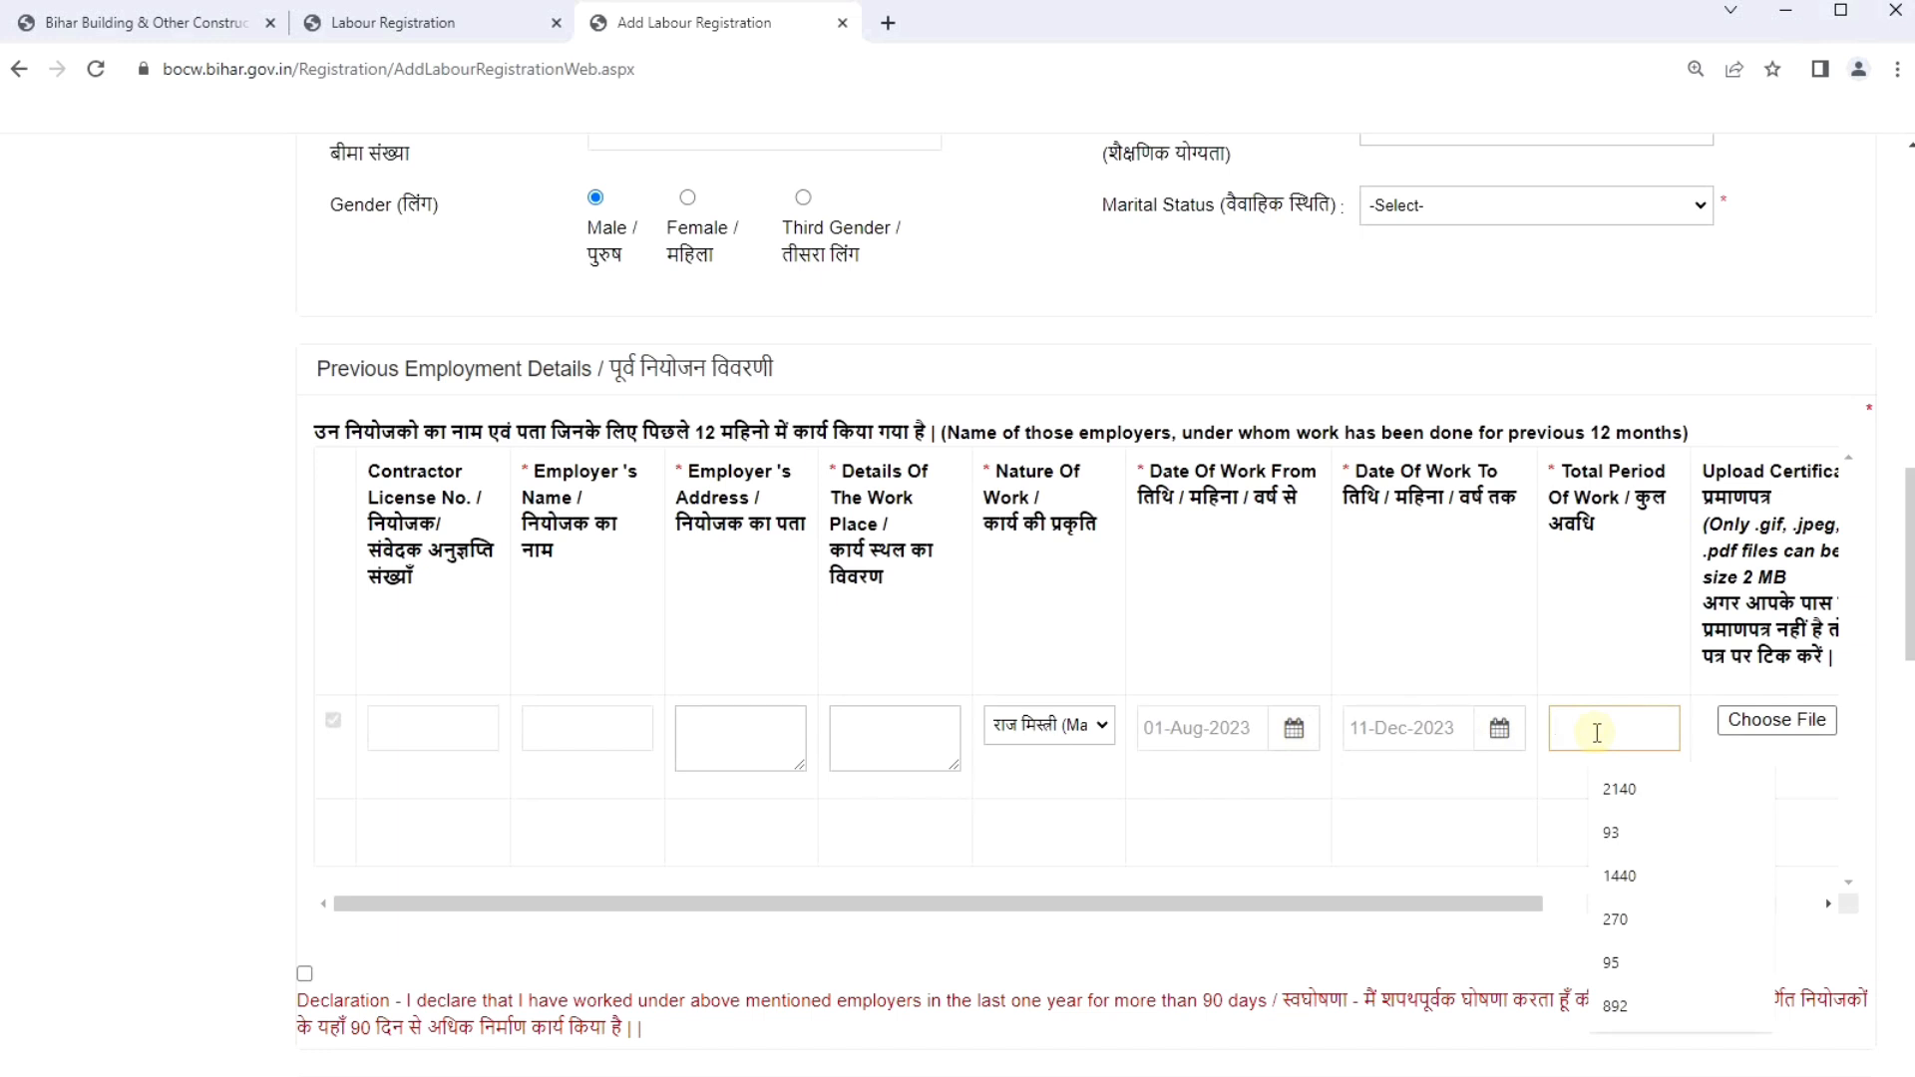
pyautogui.write('100')
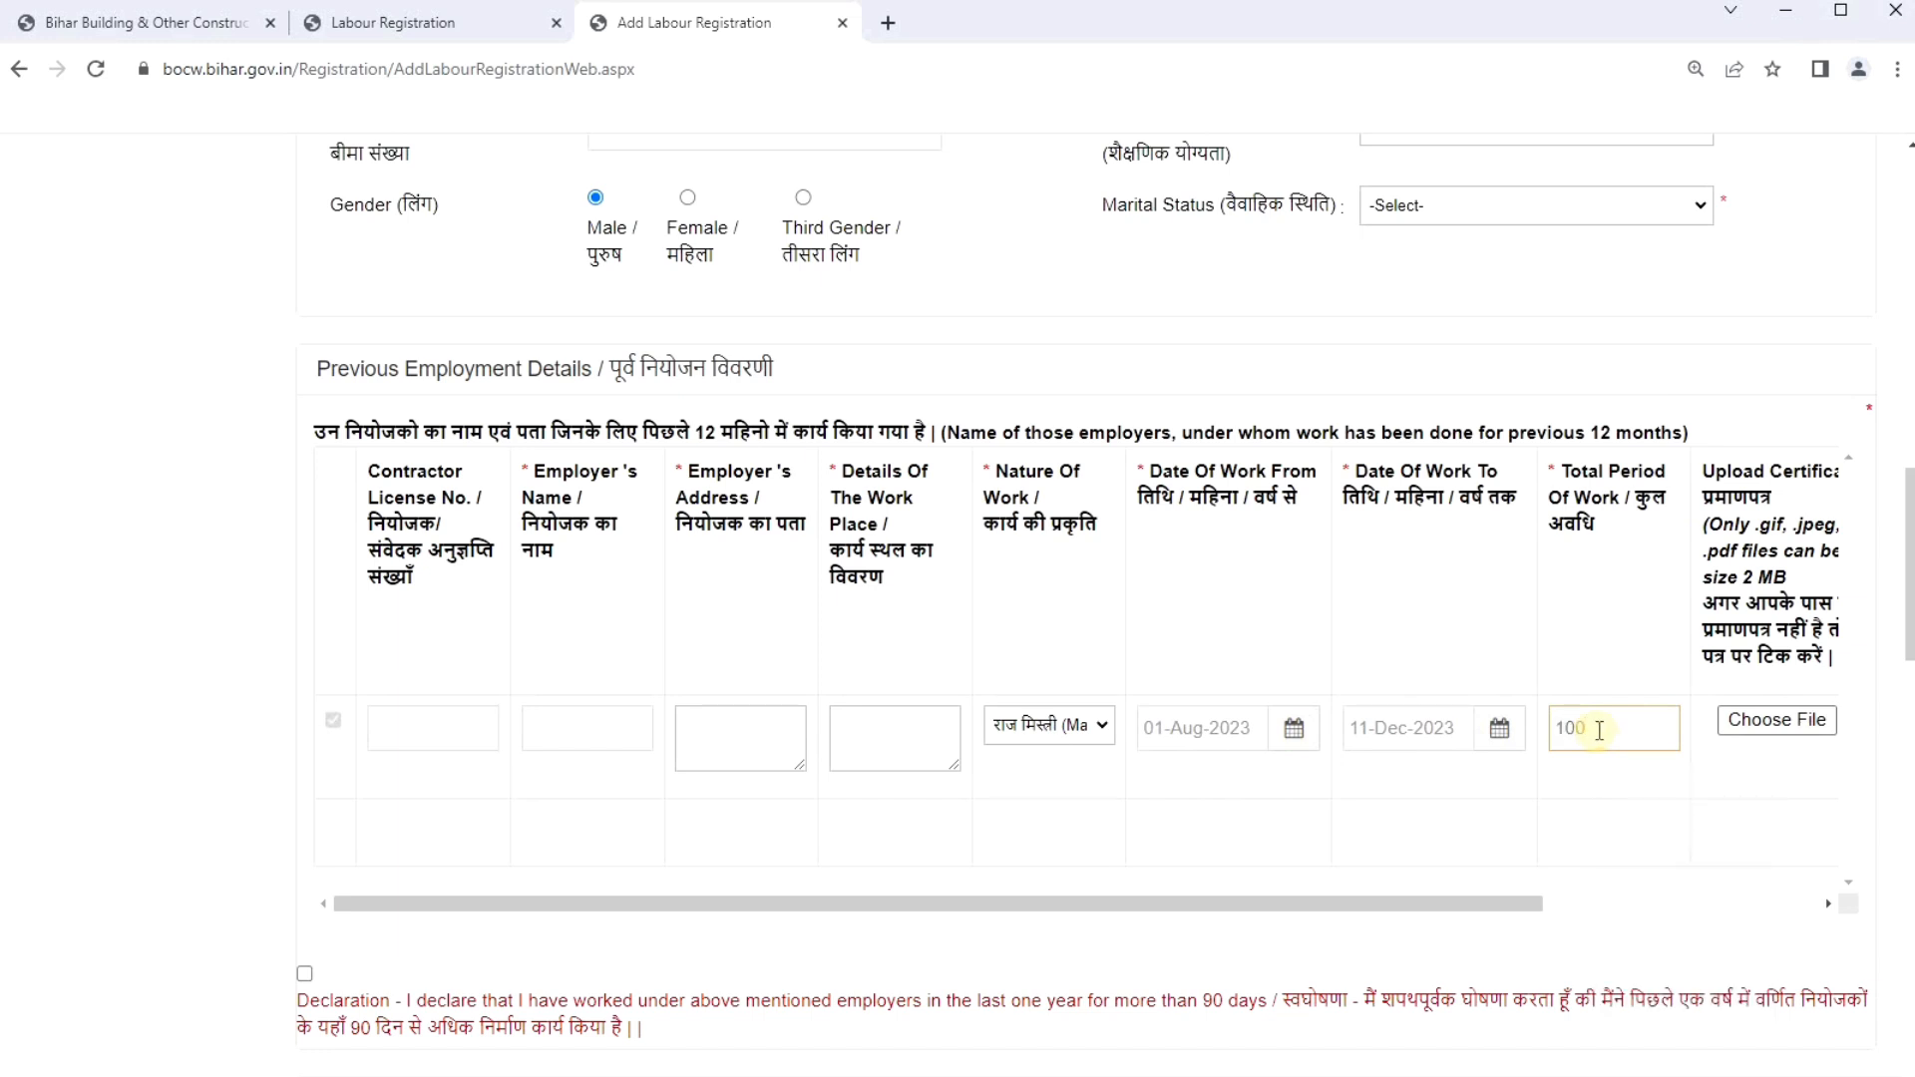
# Tick the declaration of having worked under the listed employers for more than 90 days in the last year.
pyautogui.moveTo(1606, 903); pyautogui.dragTo(1852, 896)
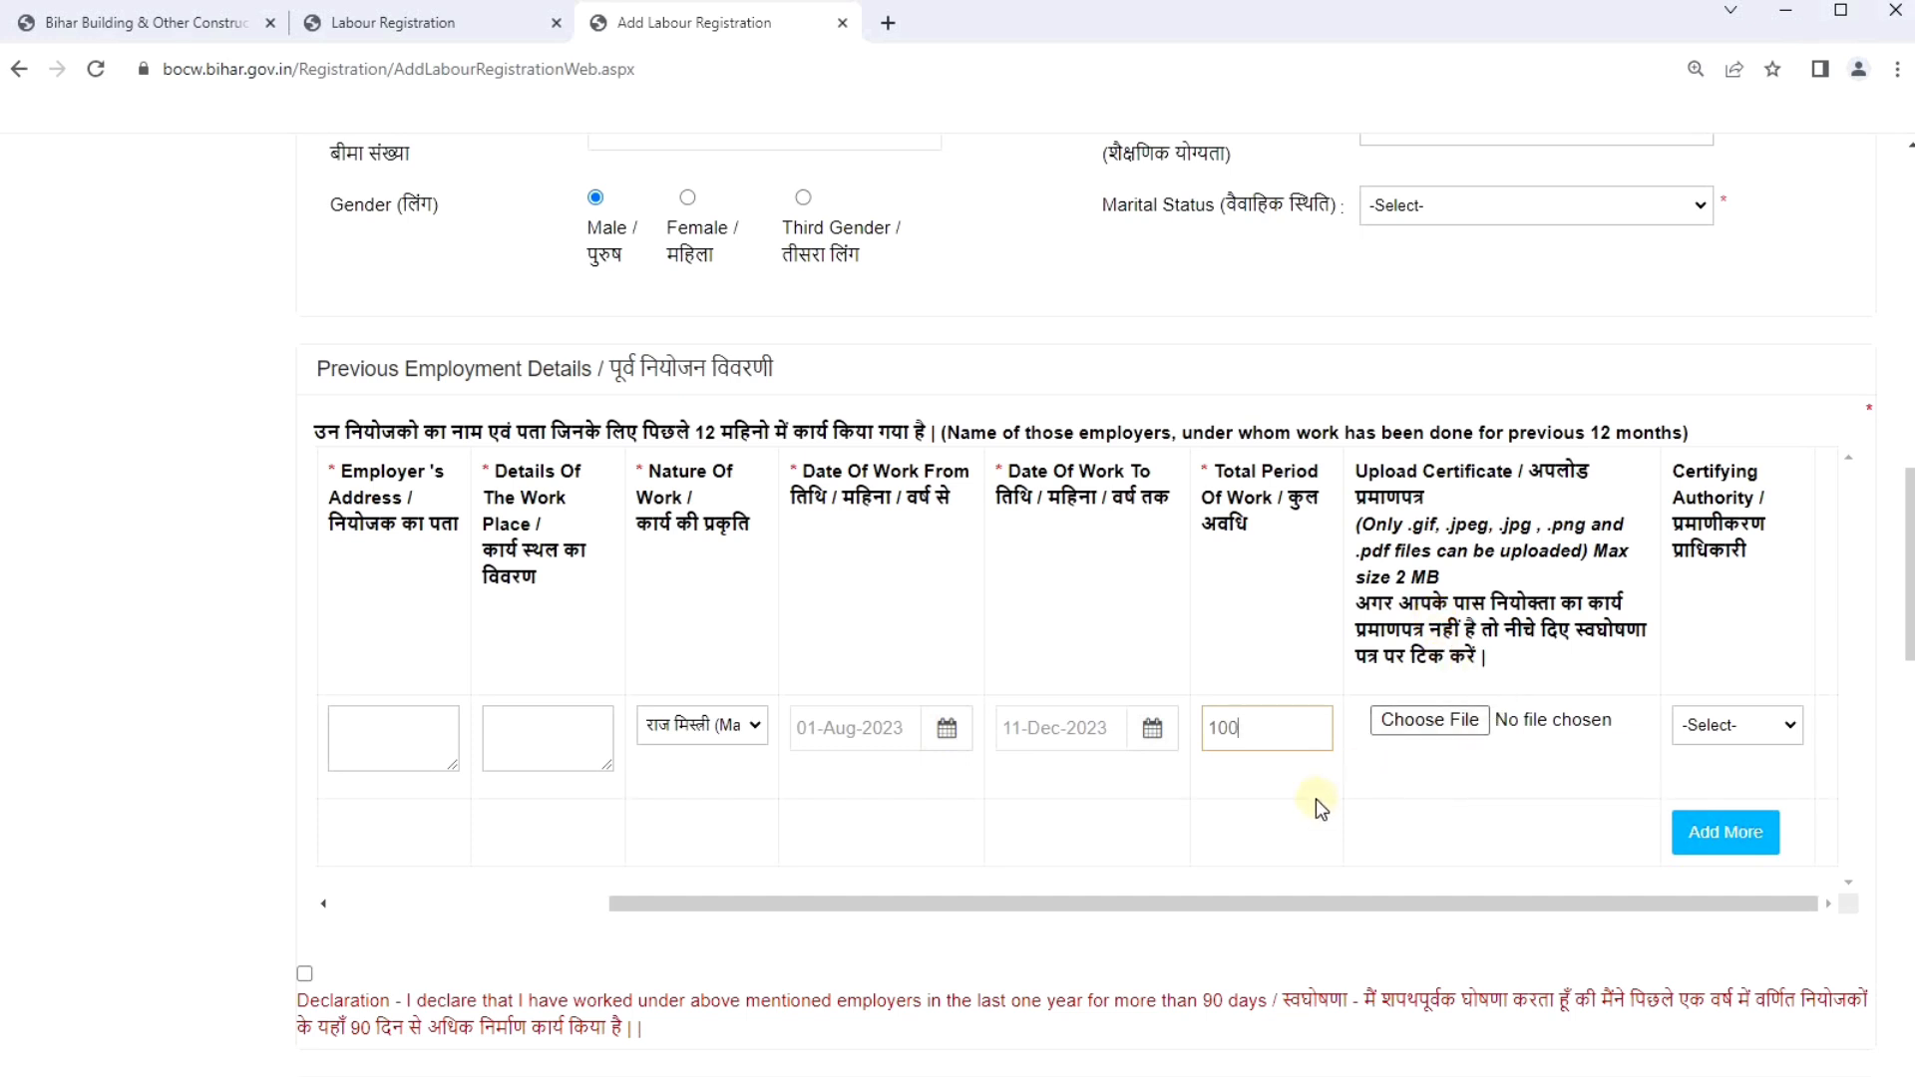
pyautogui.scroll(-2, 1315, 799)
pyautogui.scroll(-1, 938, 869)
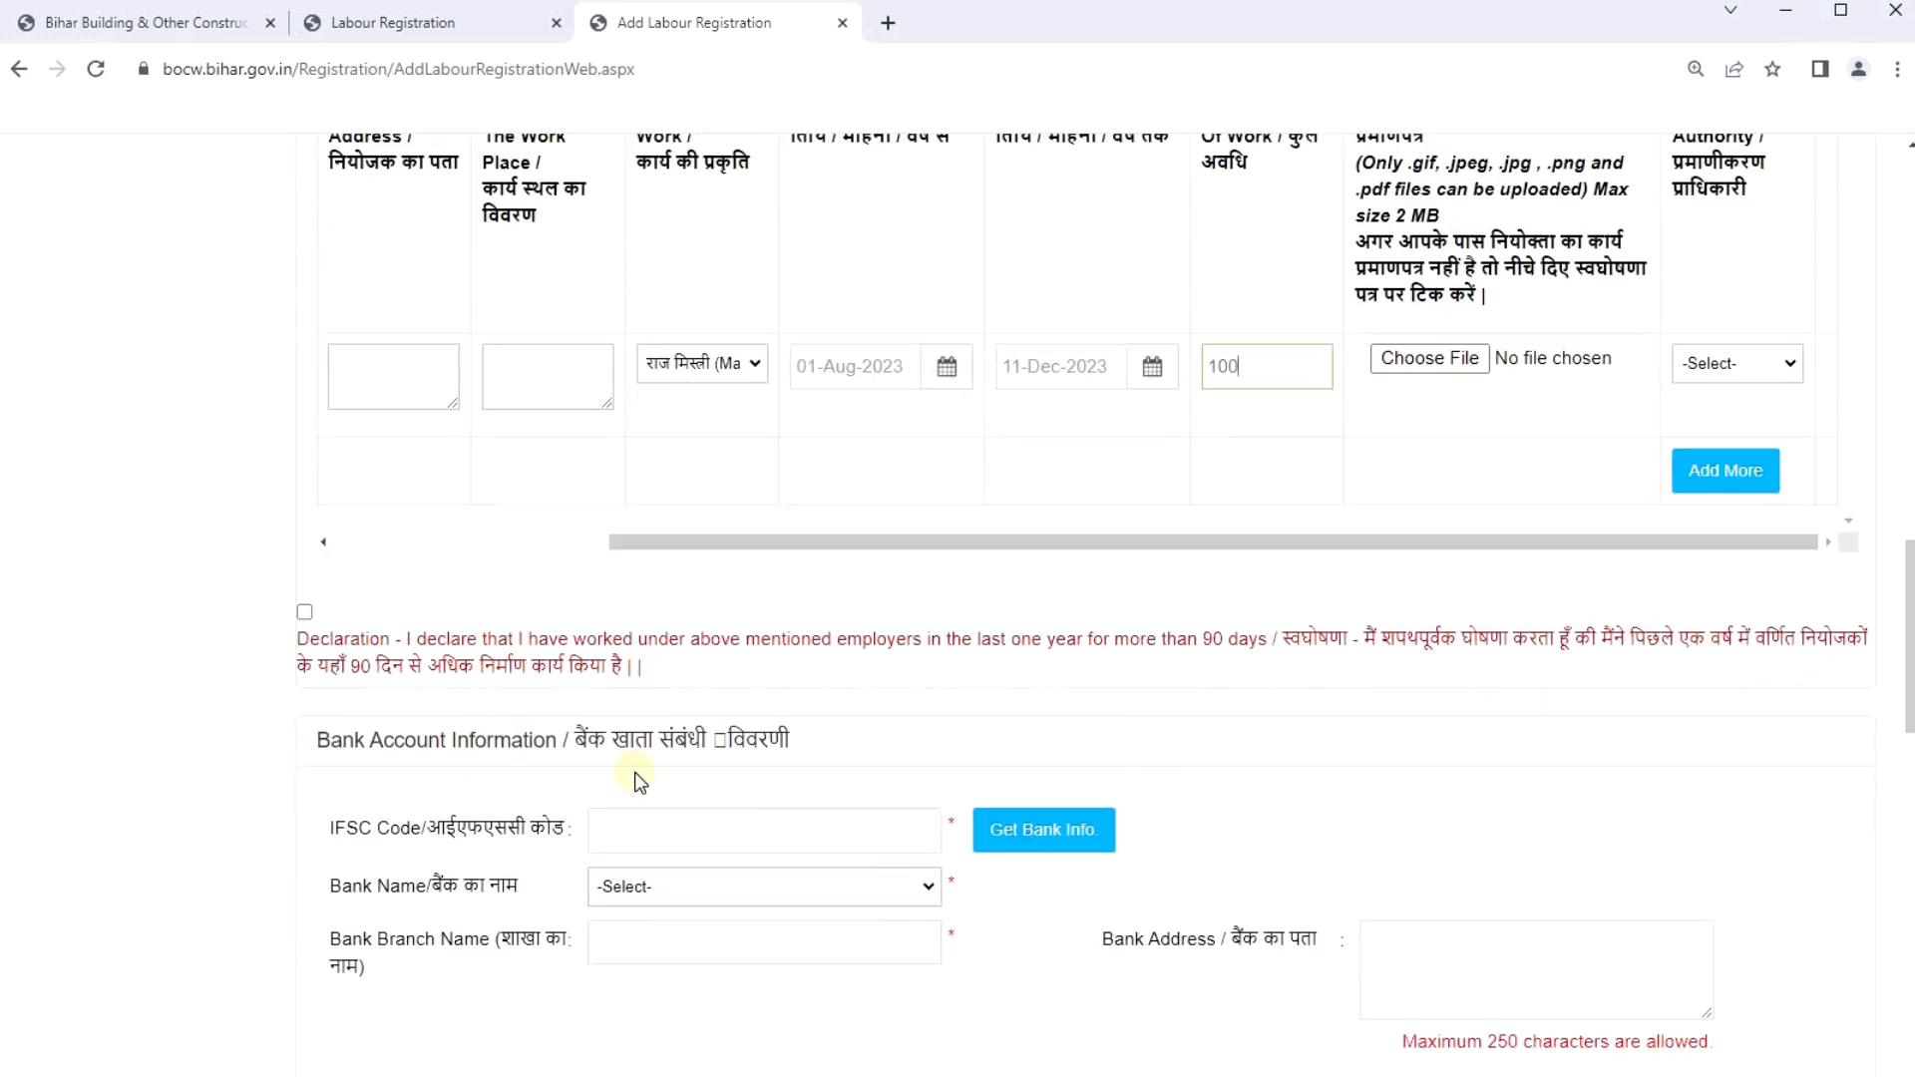
pyautogui.click(304, 612)
# Examine the Bank Account Information fields: IFSC code, bank name, branch, address, account number, its confirmation and the passbook upload.
pyautogui.scroll(-3, 416, 678)
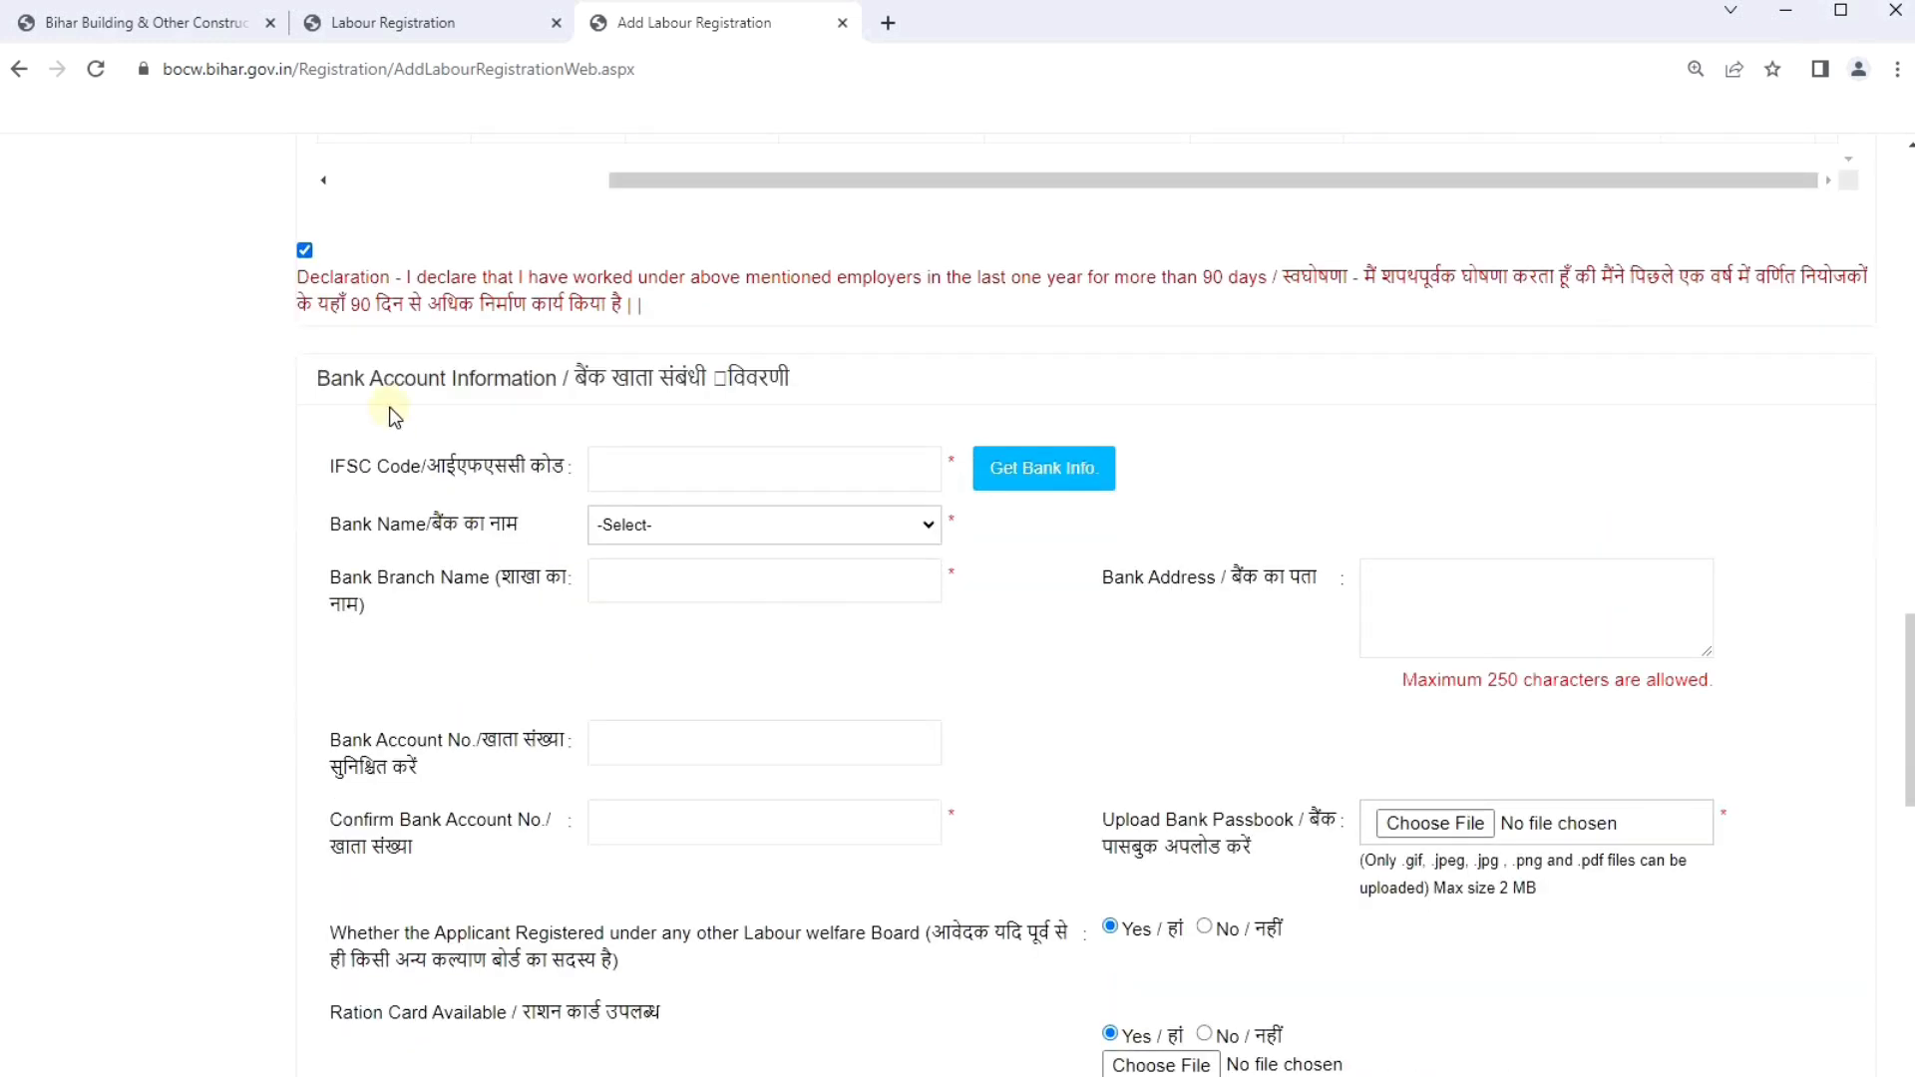
pyautogui.click(618, 466)
pyautogui.click(626, 421)
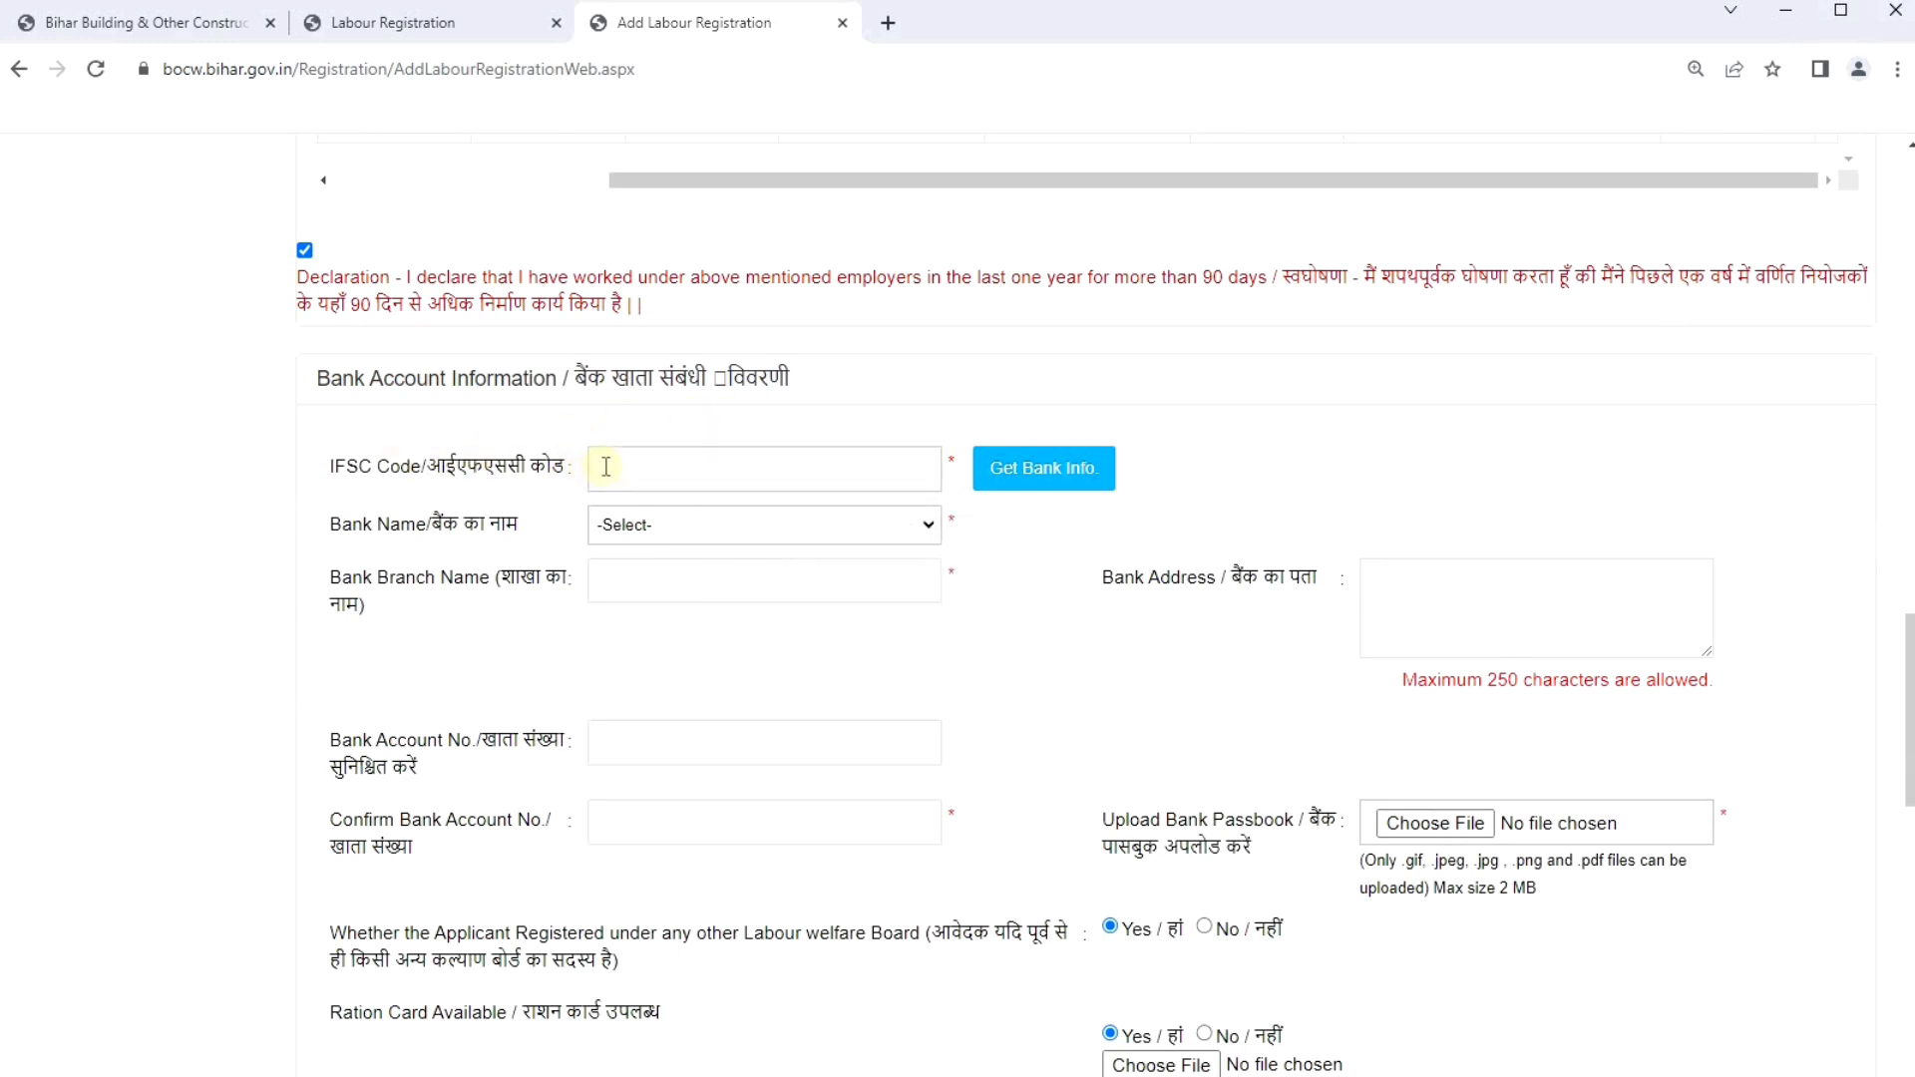
pyautogui.click(1032, 477)
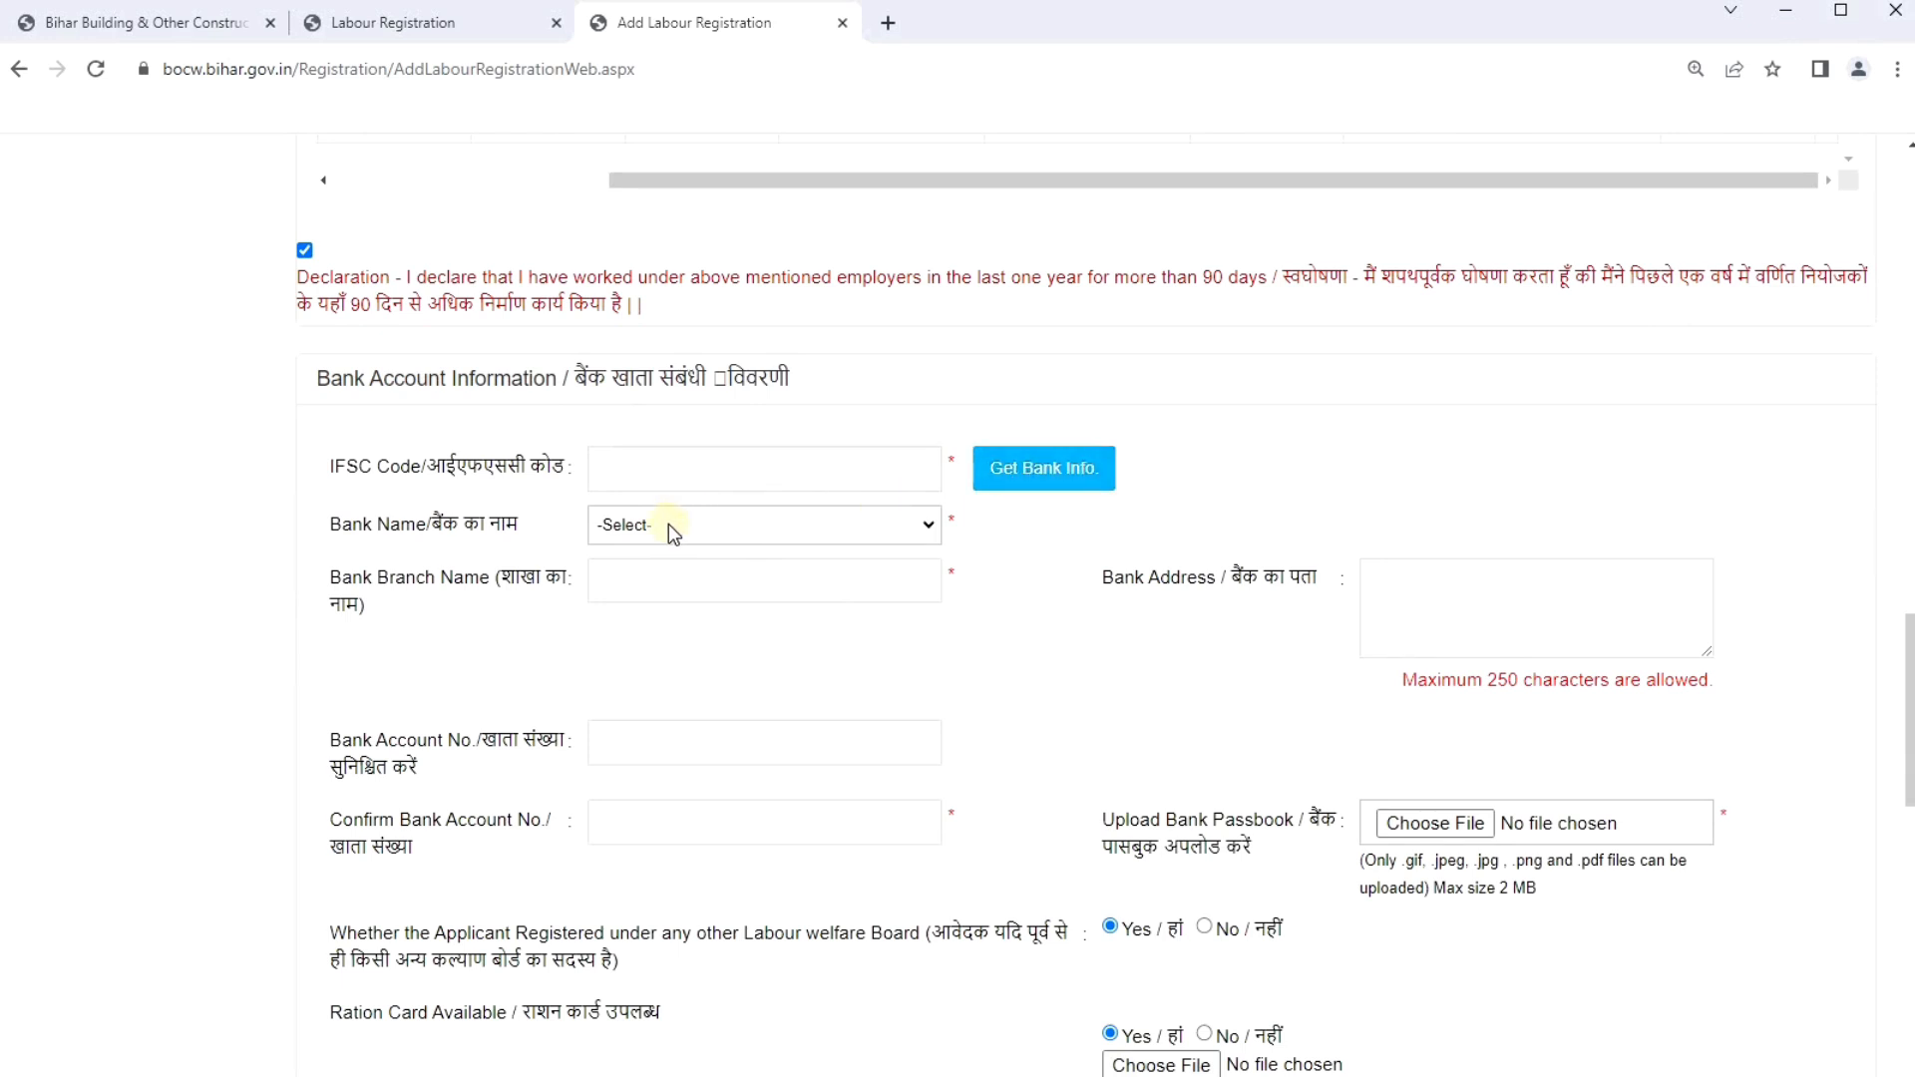
pyautogui.click(630, 576)
pyautogui.click(1395, 602)
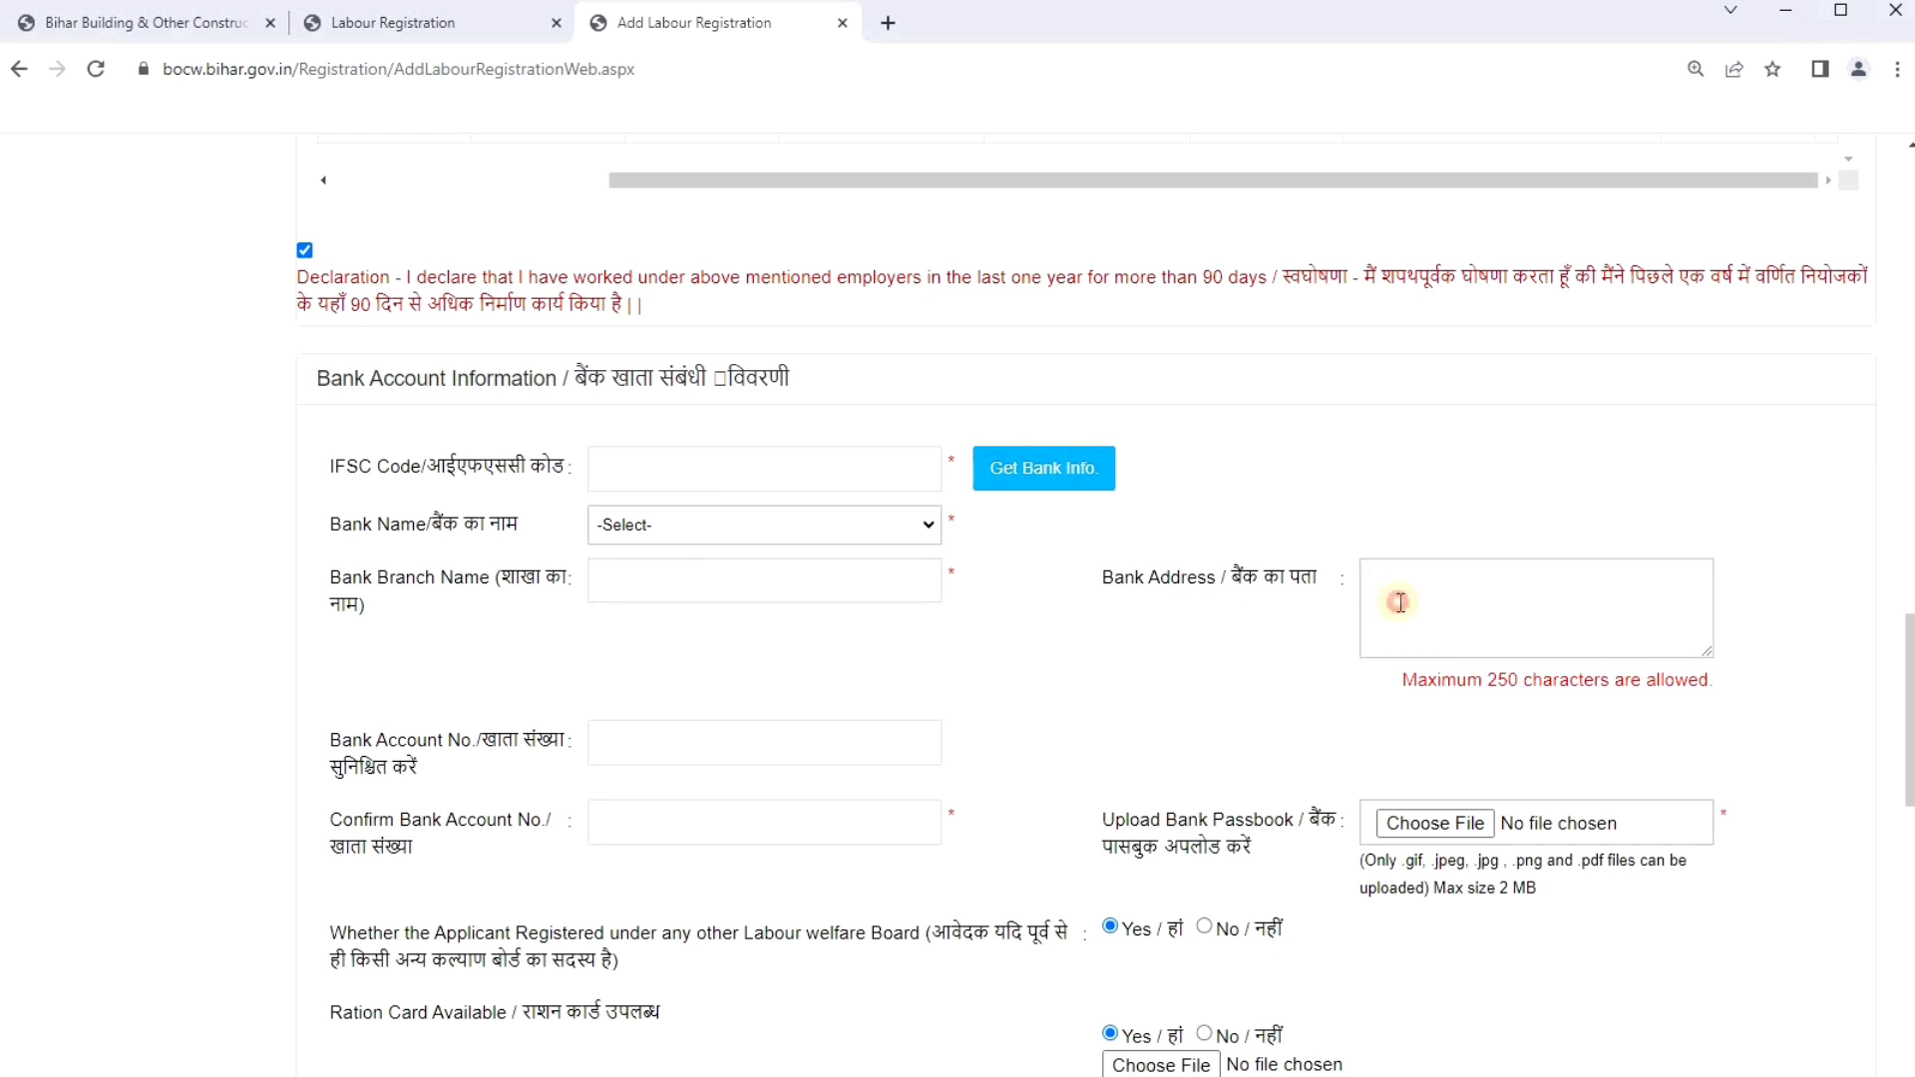
pyautogui.scroll(-3, 1188, 658)
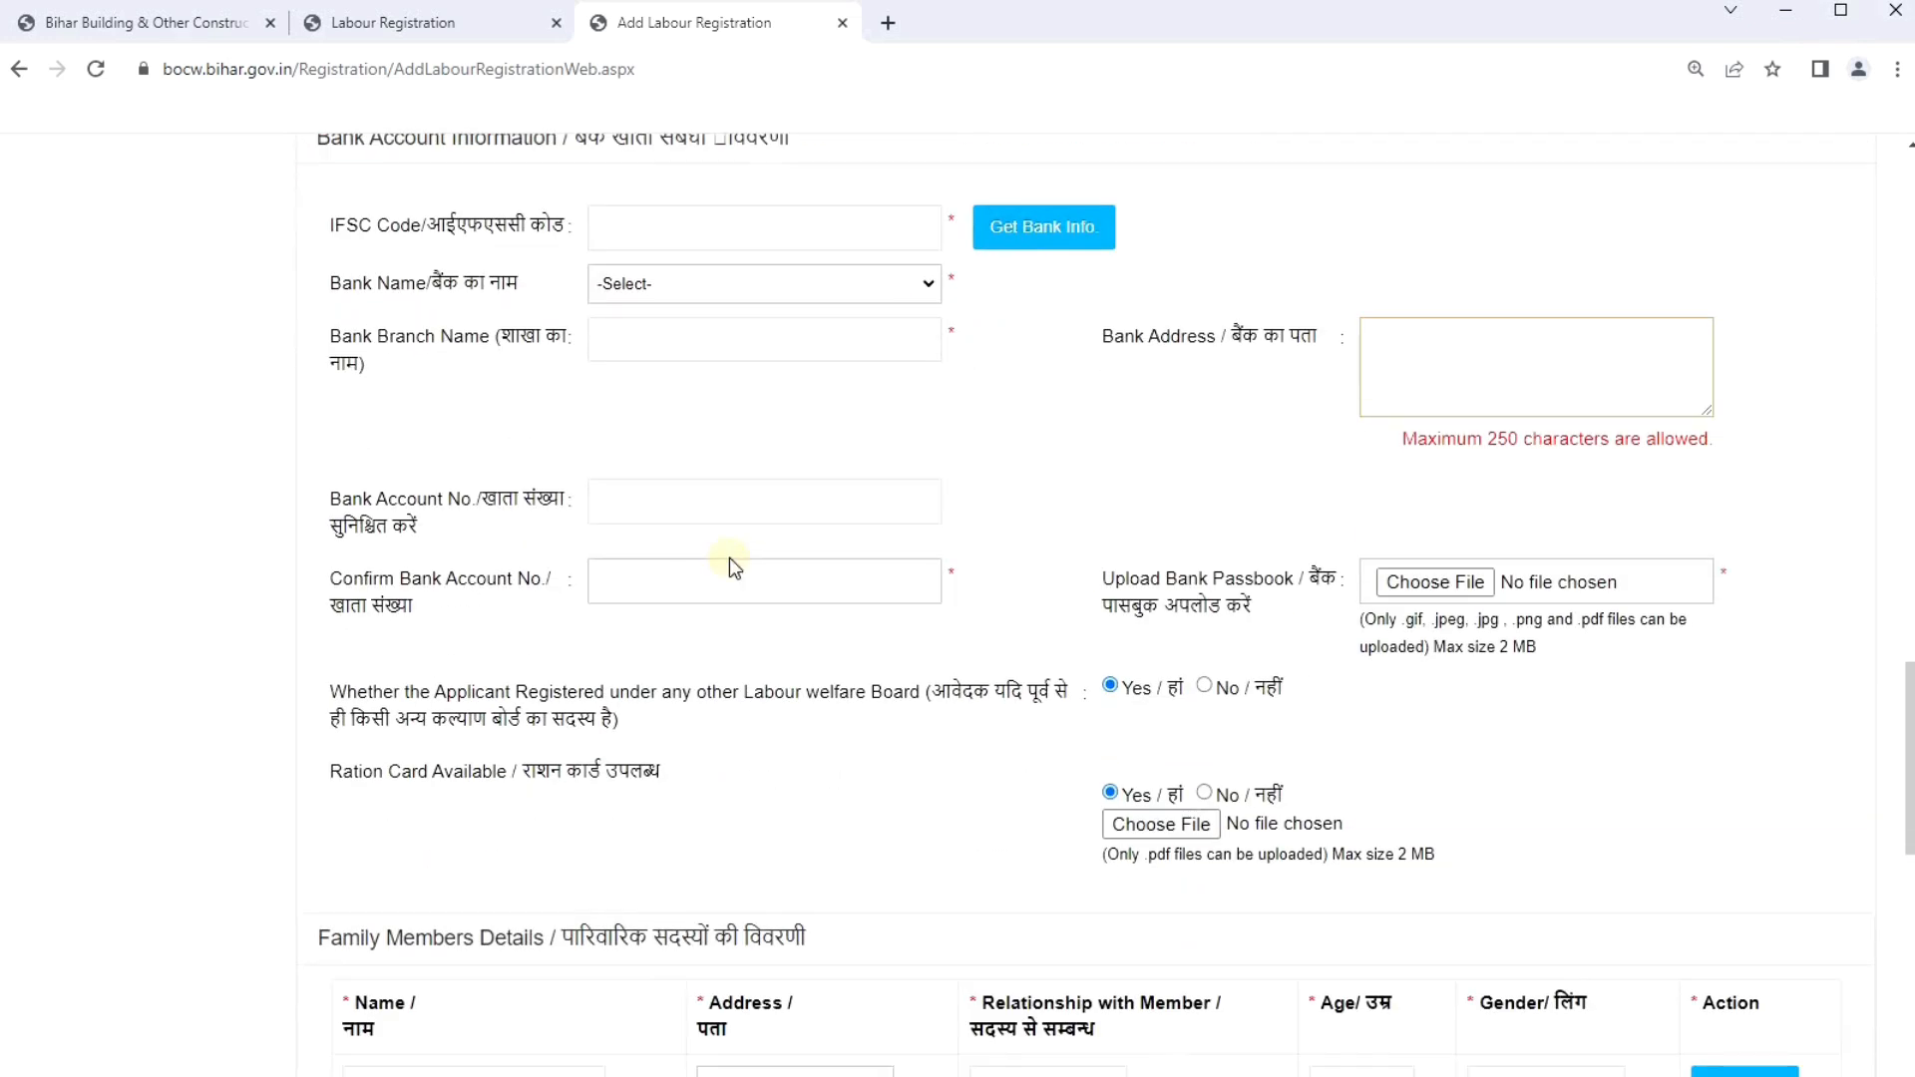
pyautogui.click(635, 498)
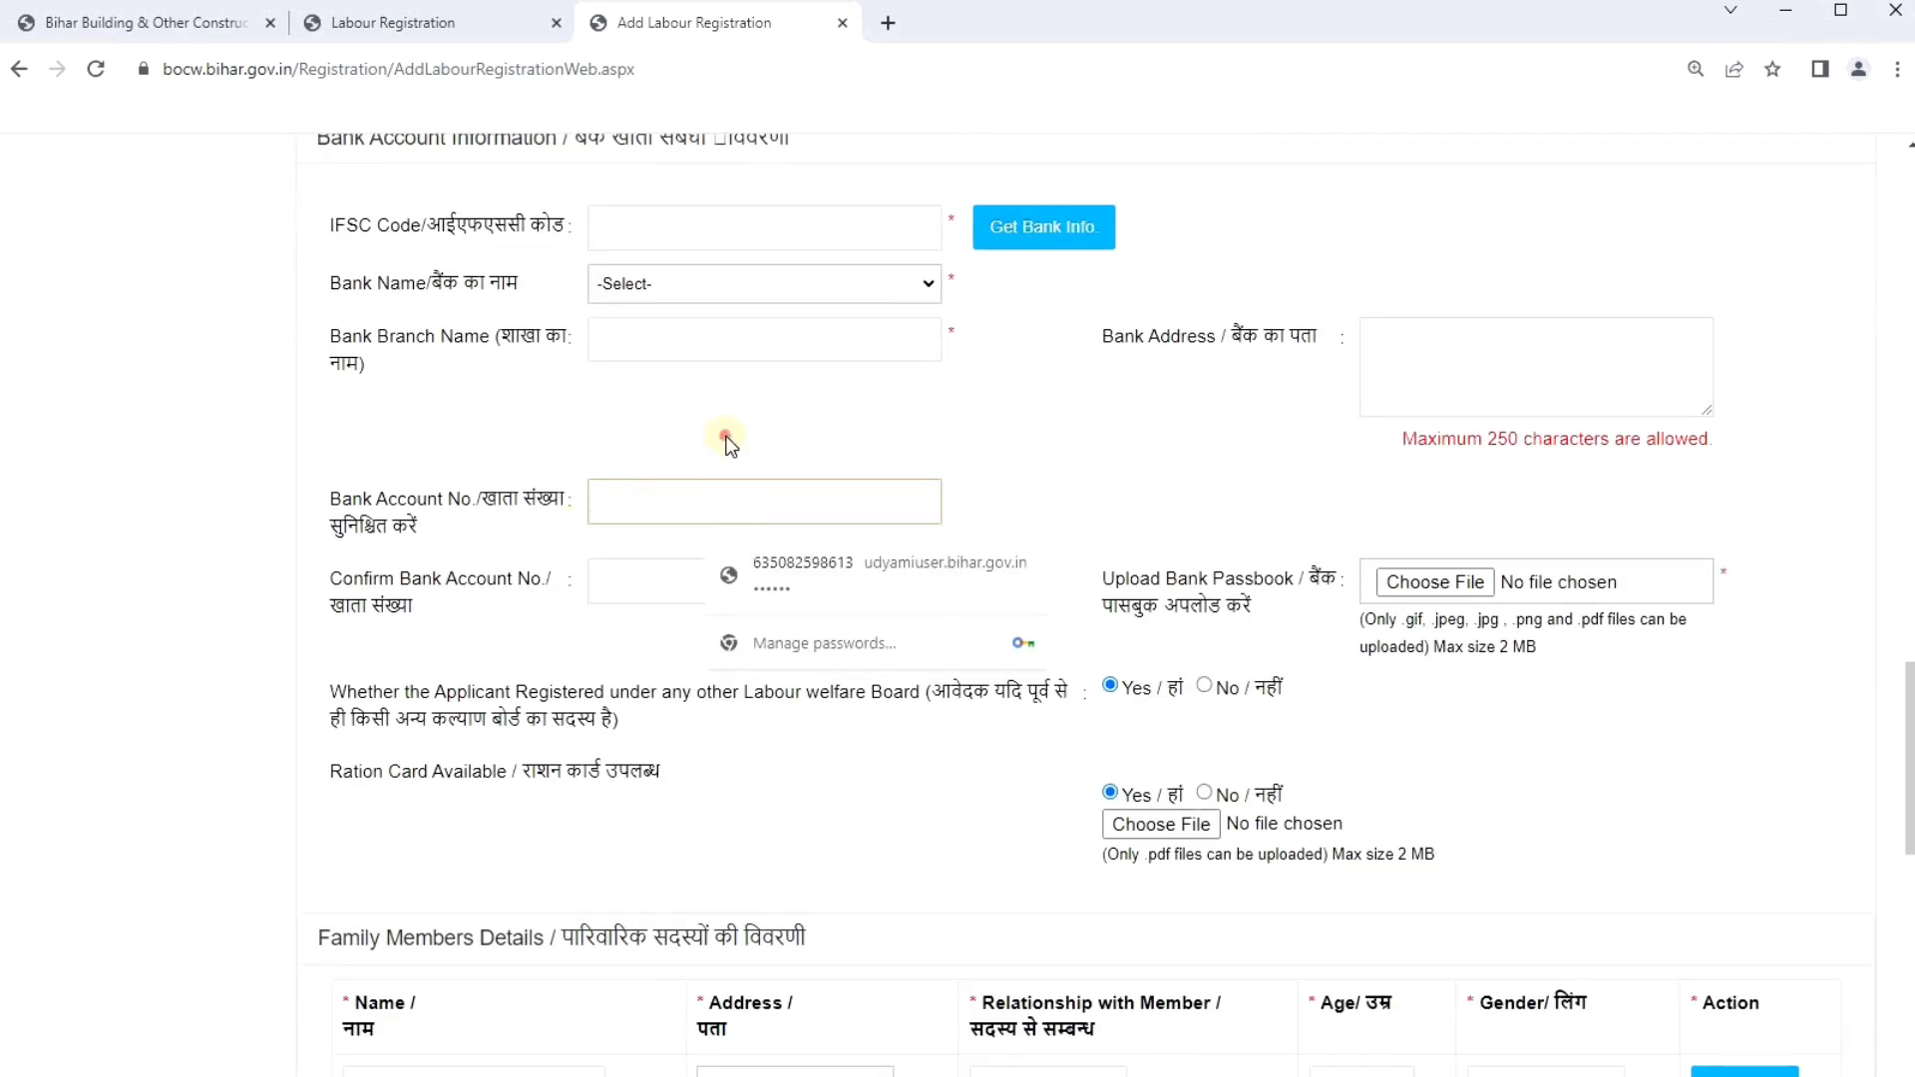
pyautogui.click(642, 583)
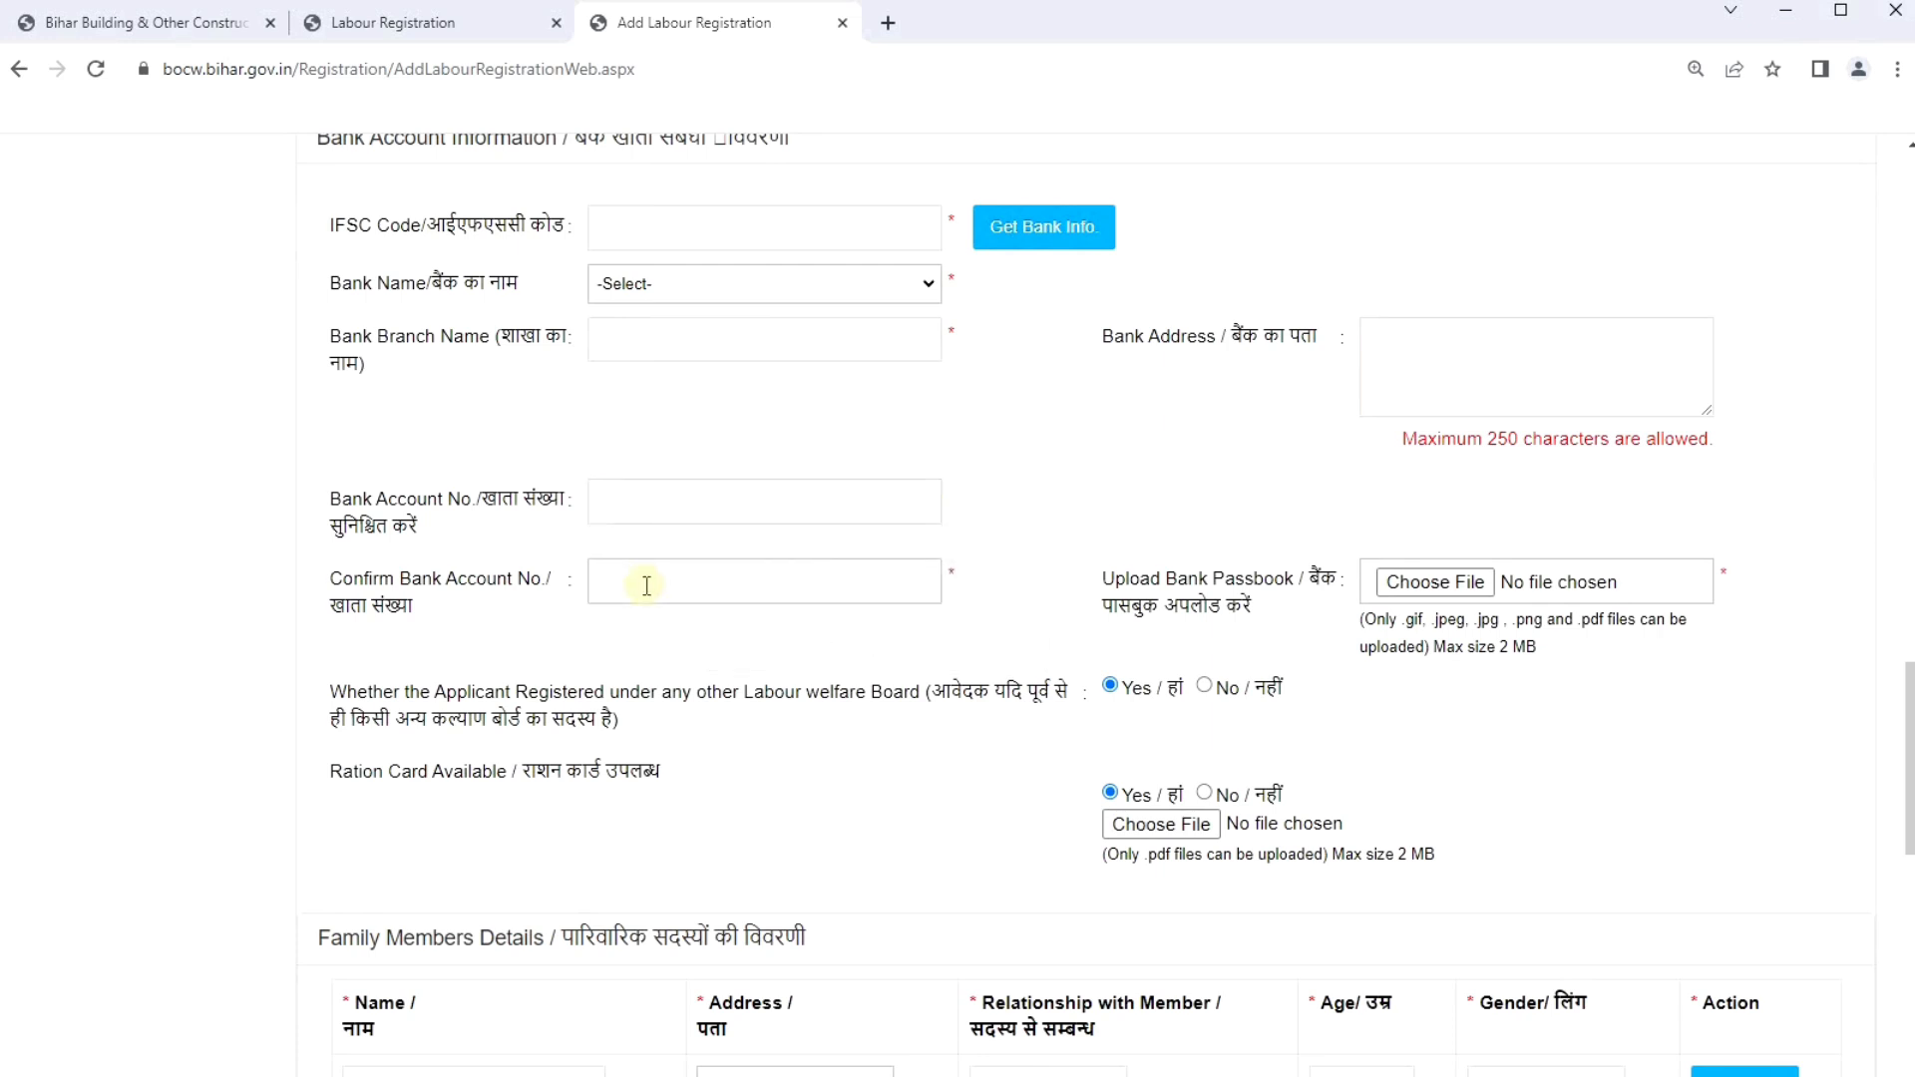
pyautogui.click(1338, 627)
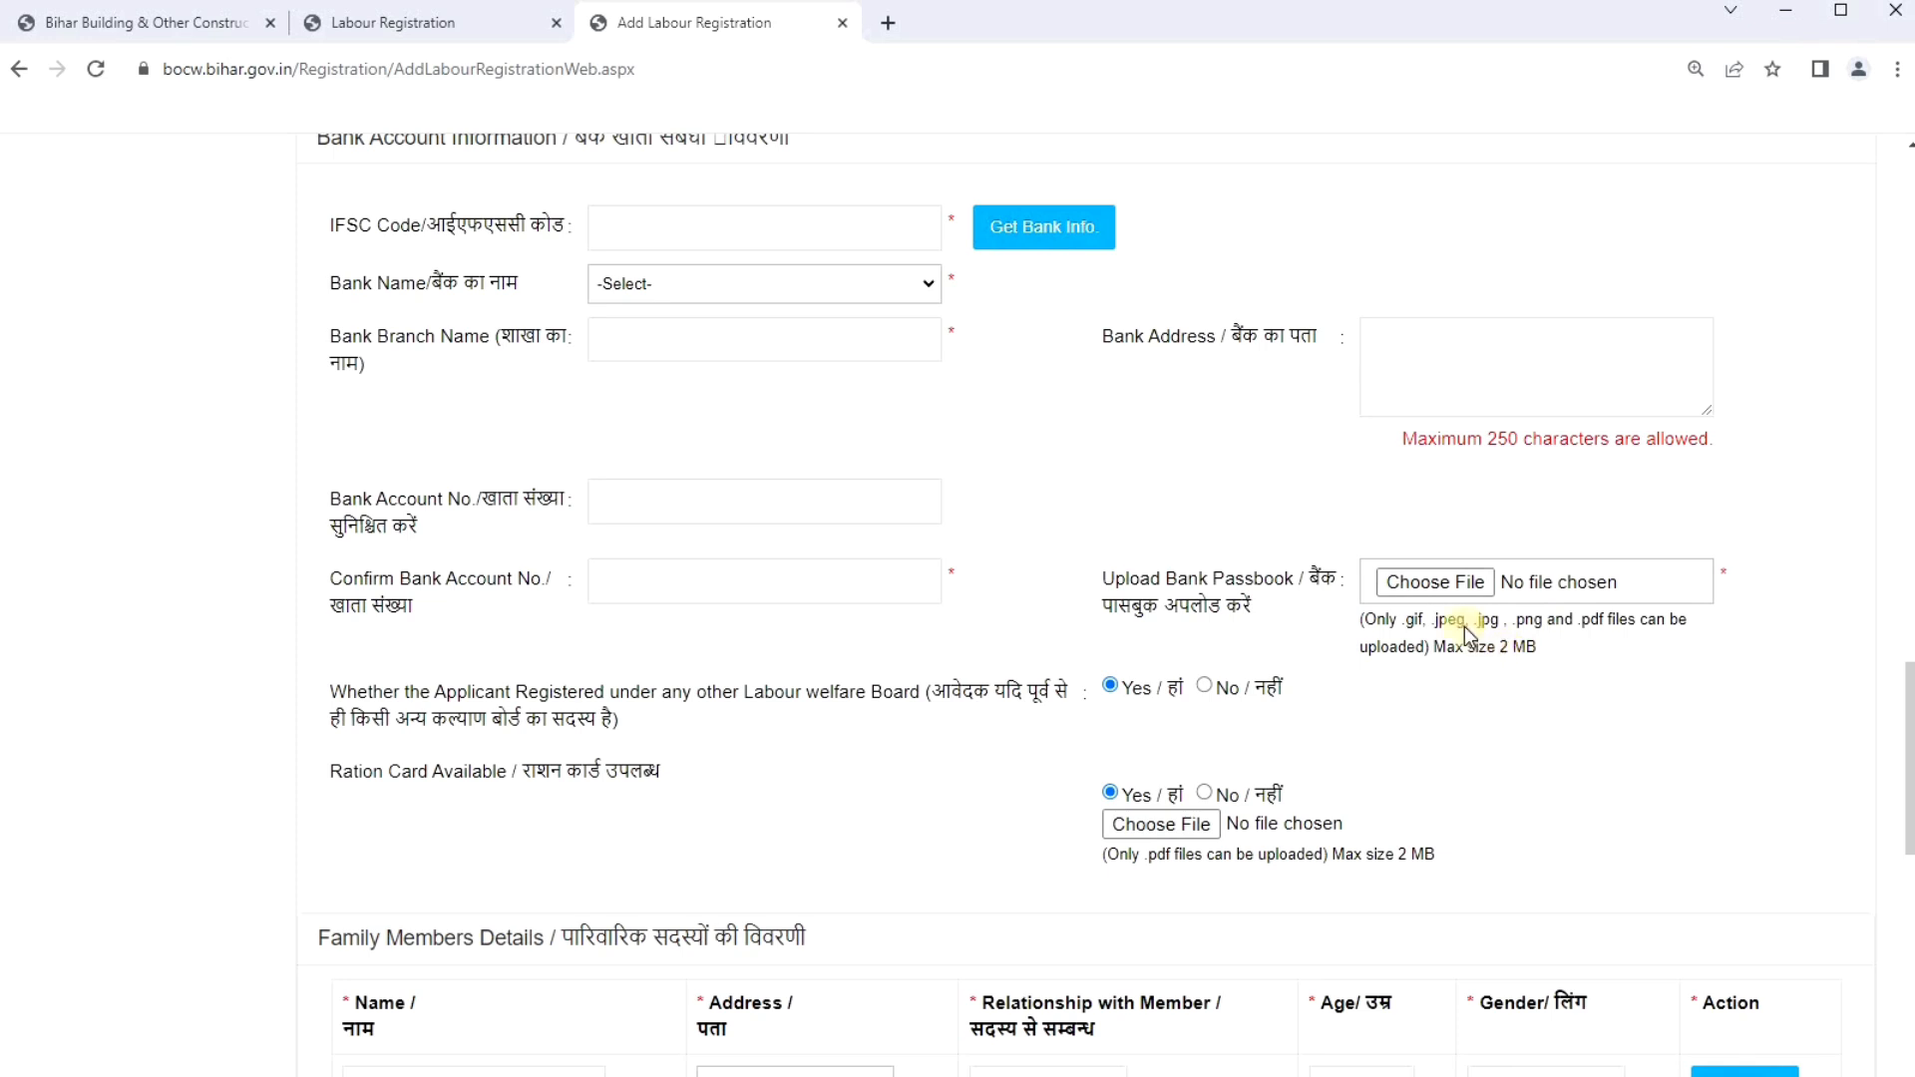
# Answer No to registration under any other Labour Welfare Board and No to Ration Card Available.
pyautogui.scroll(-2, 1377, 628)
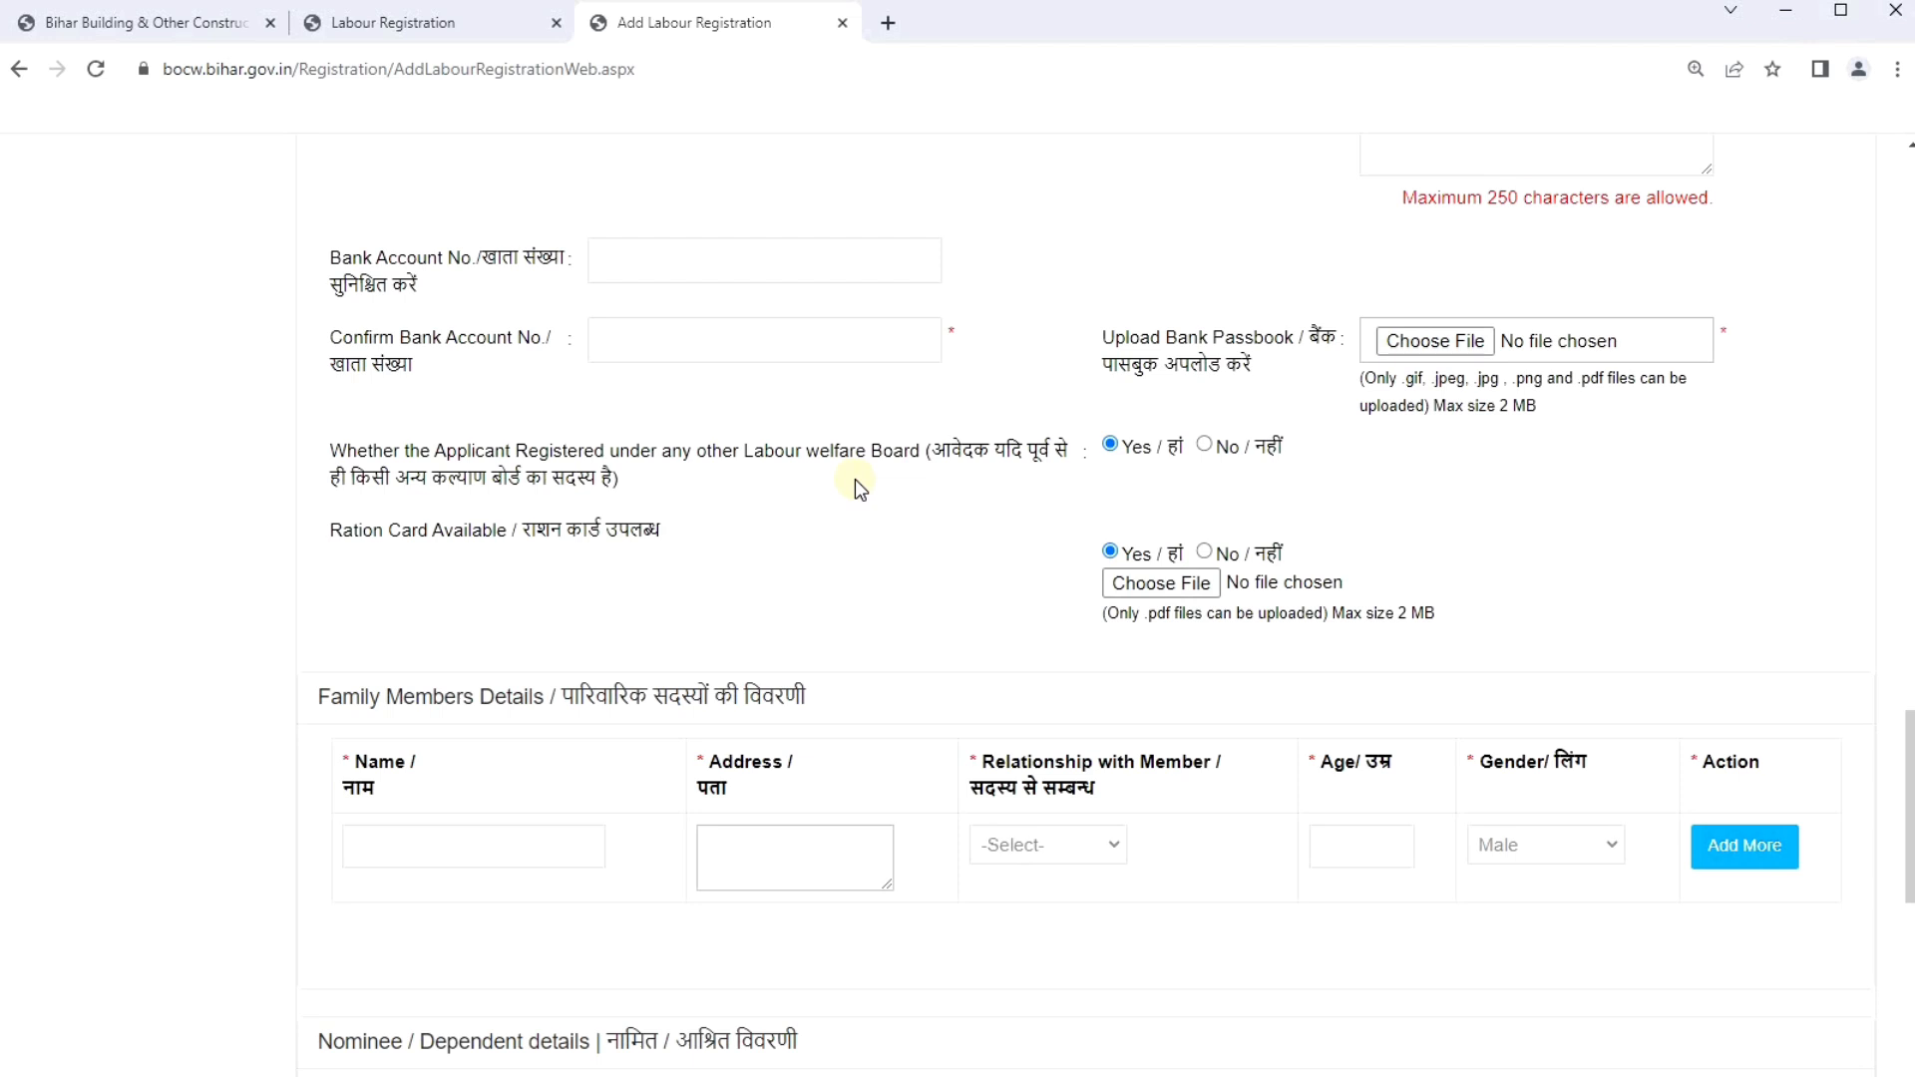
pyautogui.click(1205, 446)
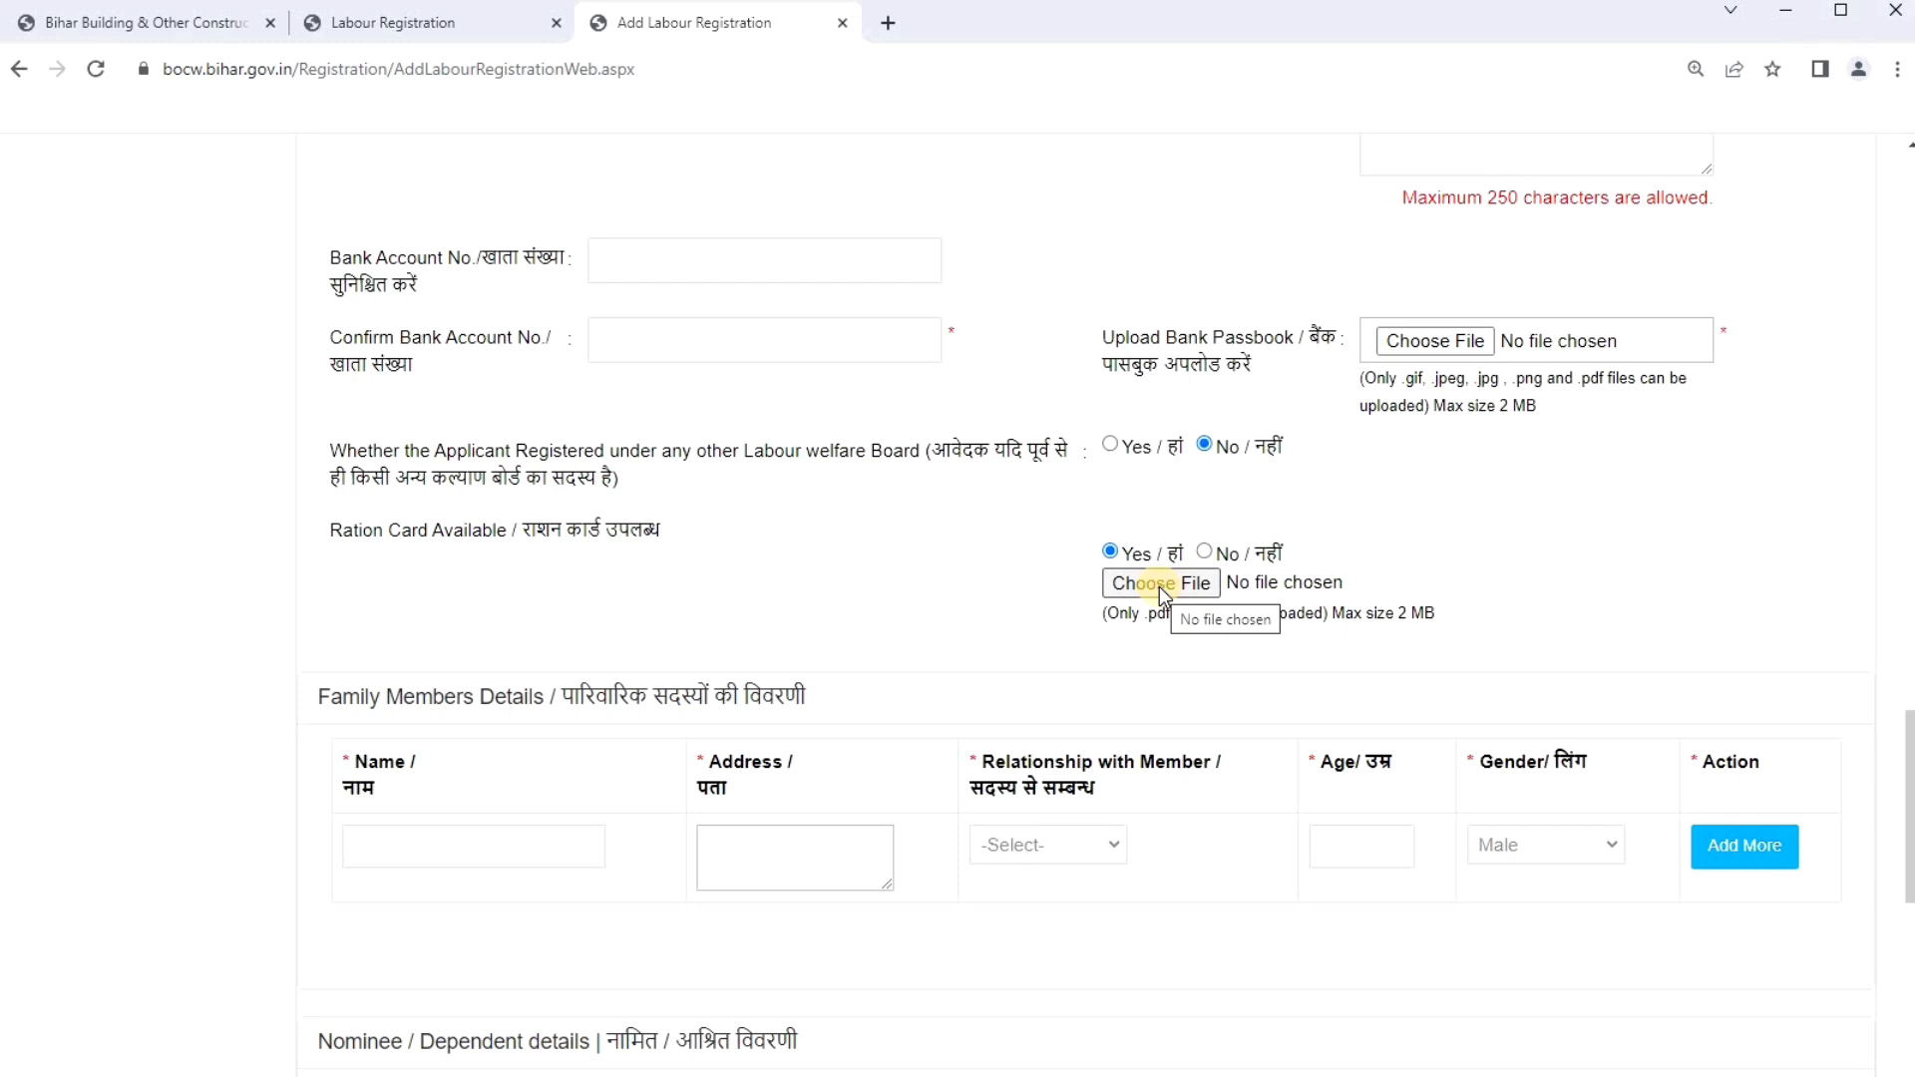
pyautogui.click(1205, 553)
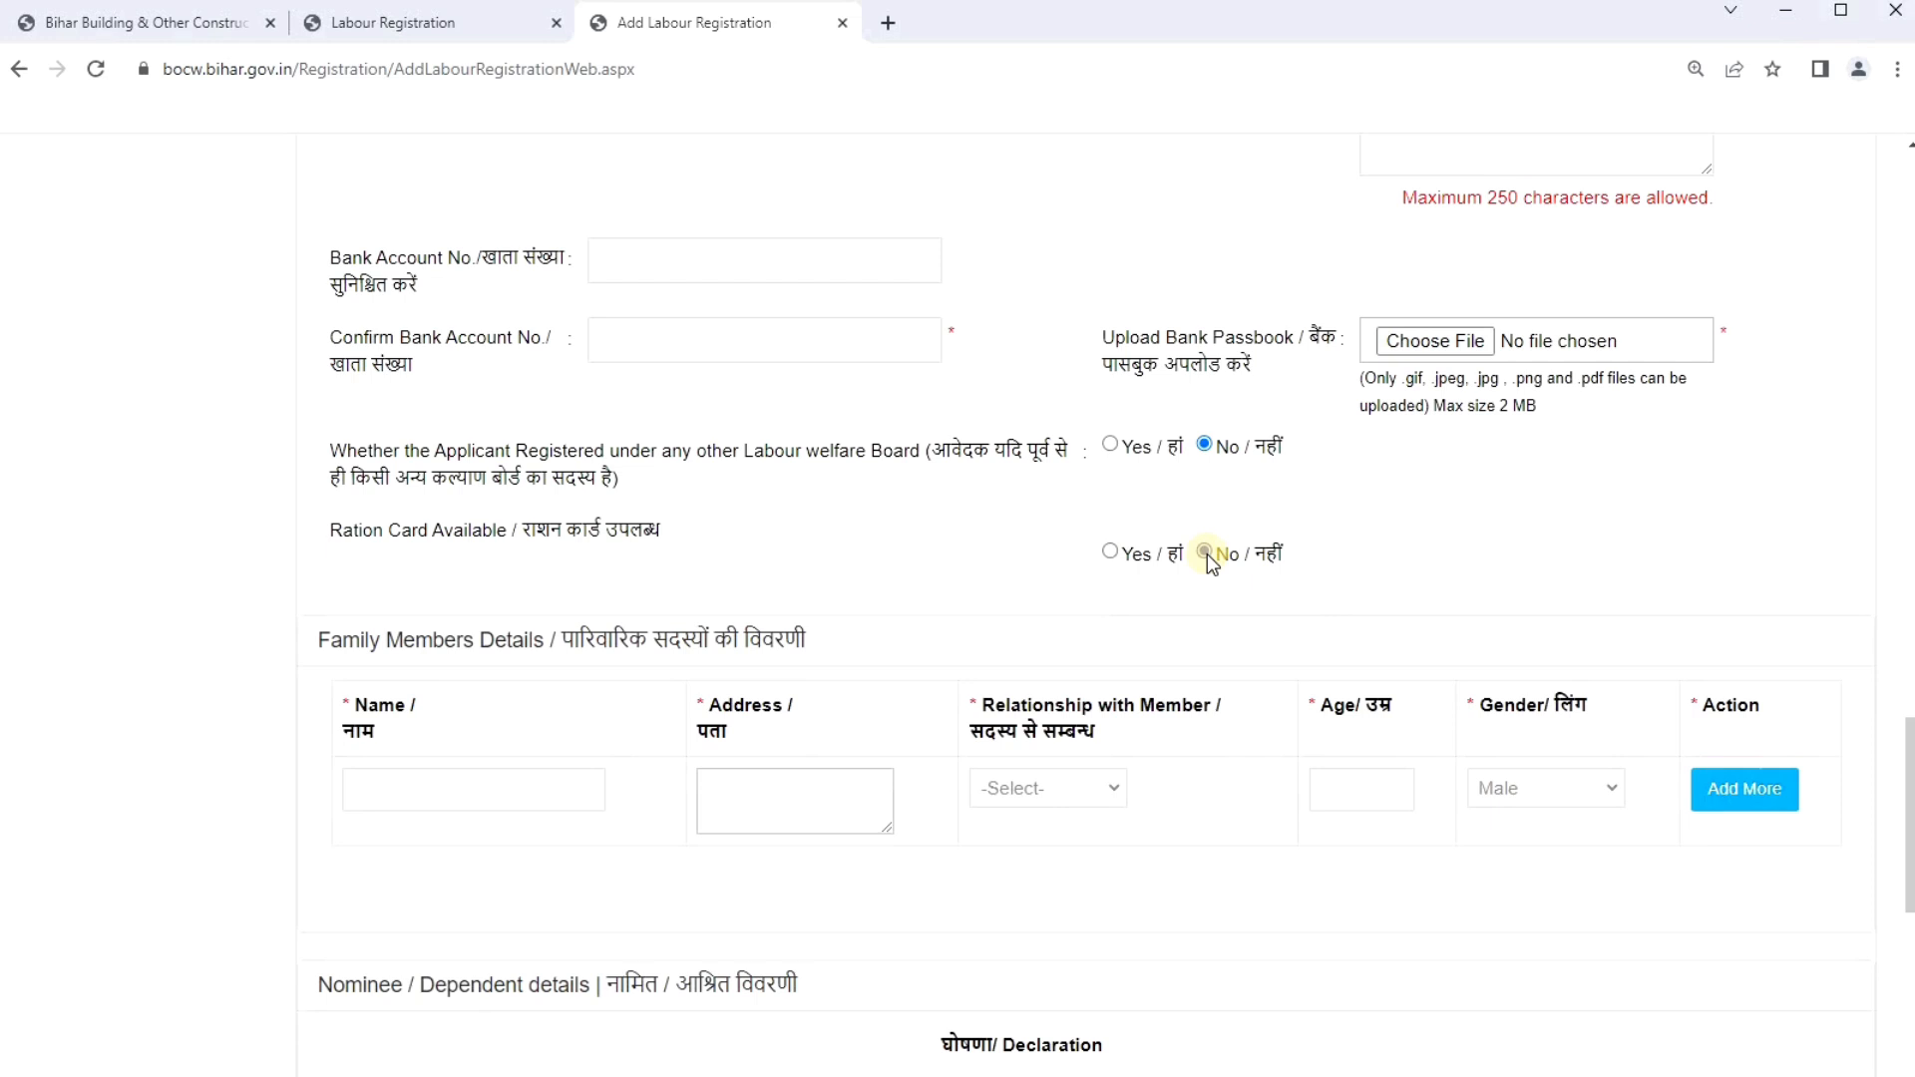
pyautogui.click(1113, 554)
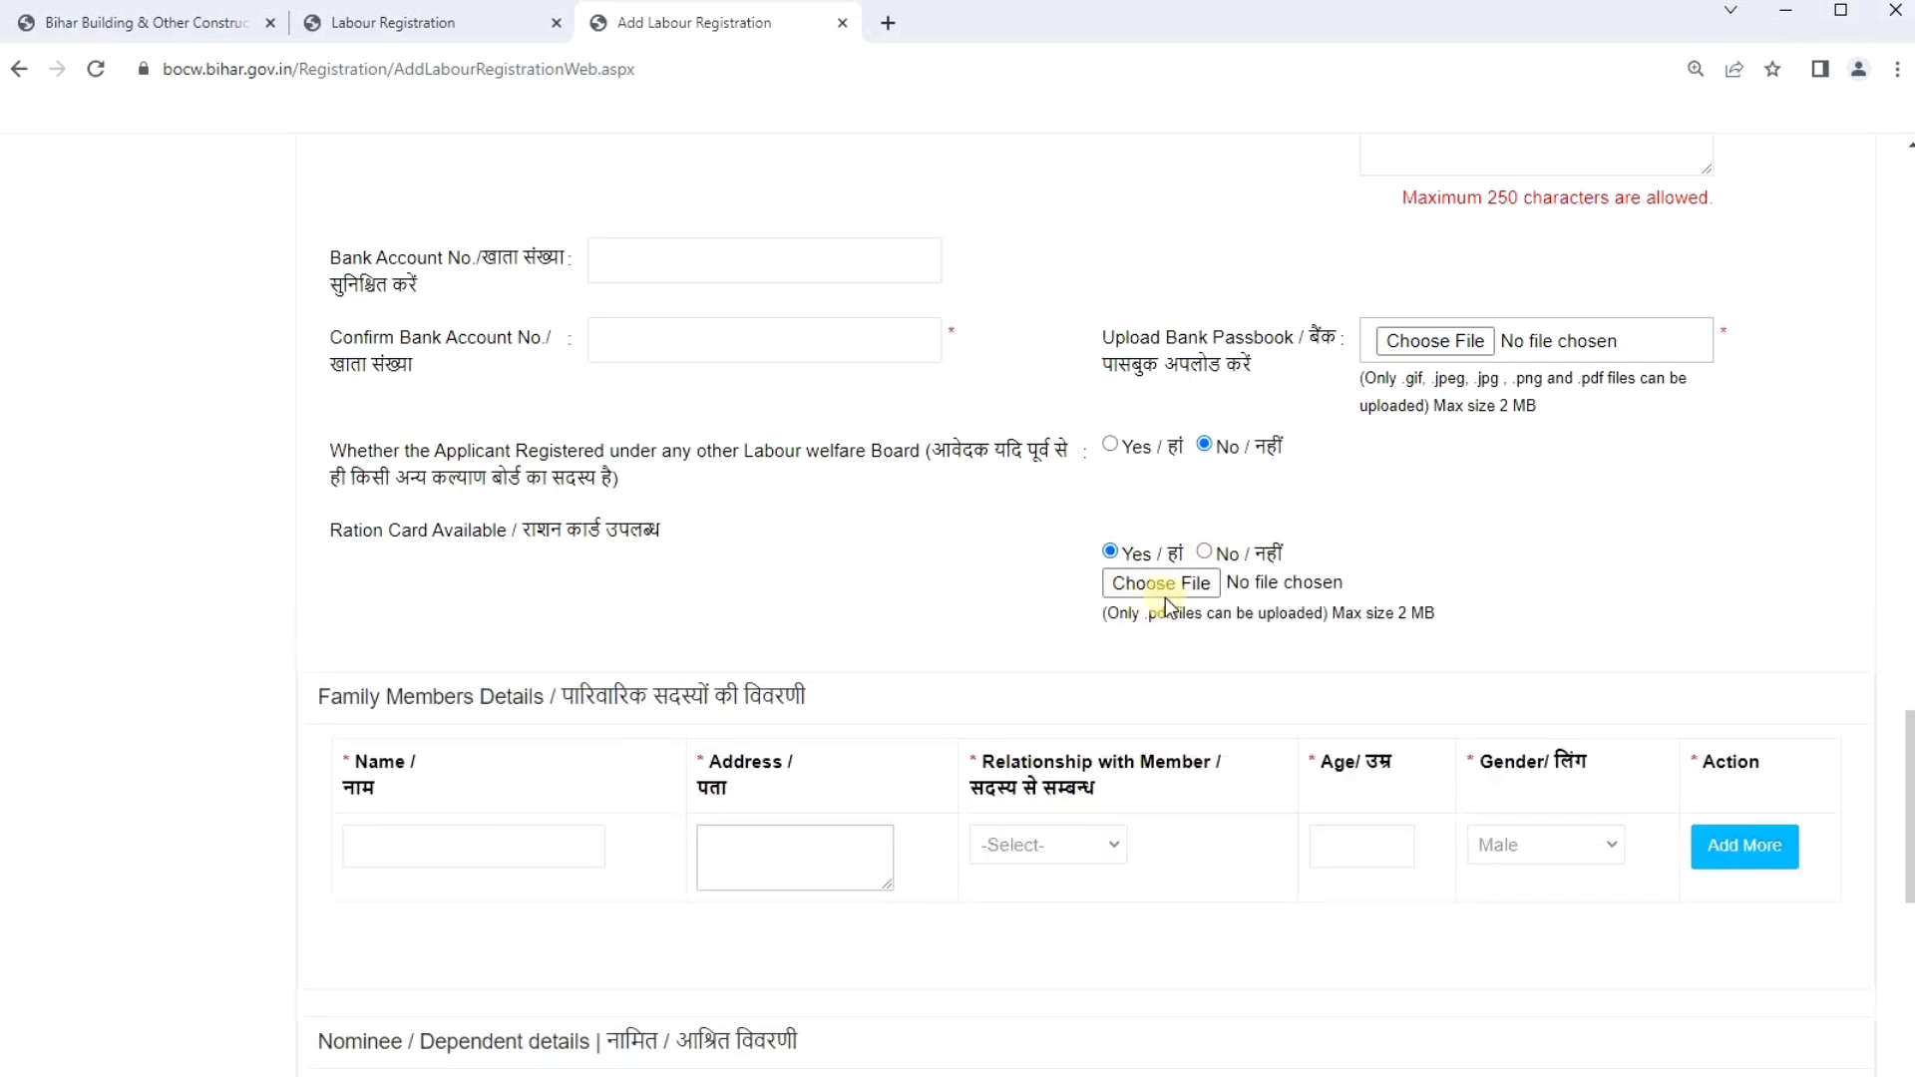
pyautogui.click(1205, 551)
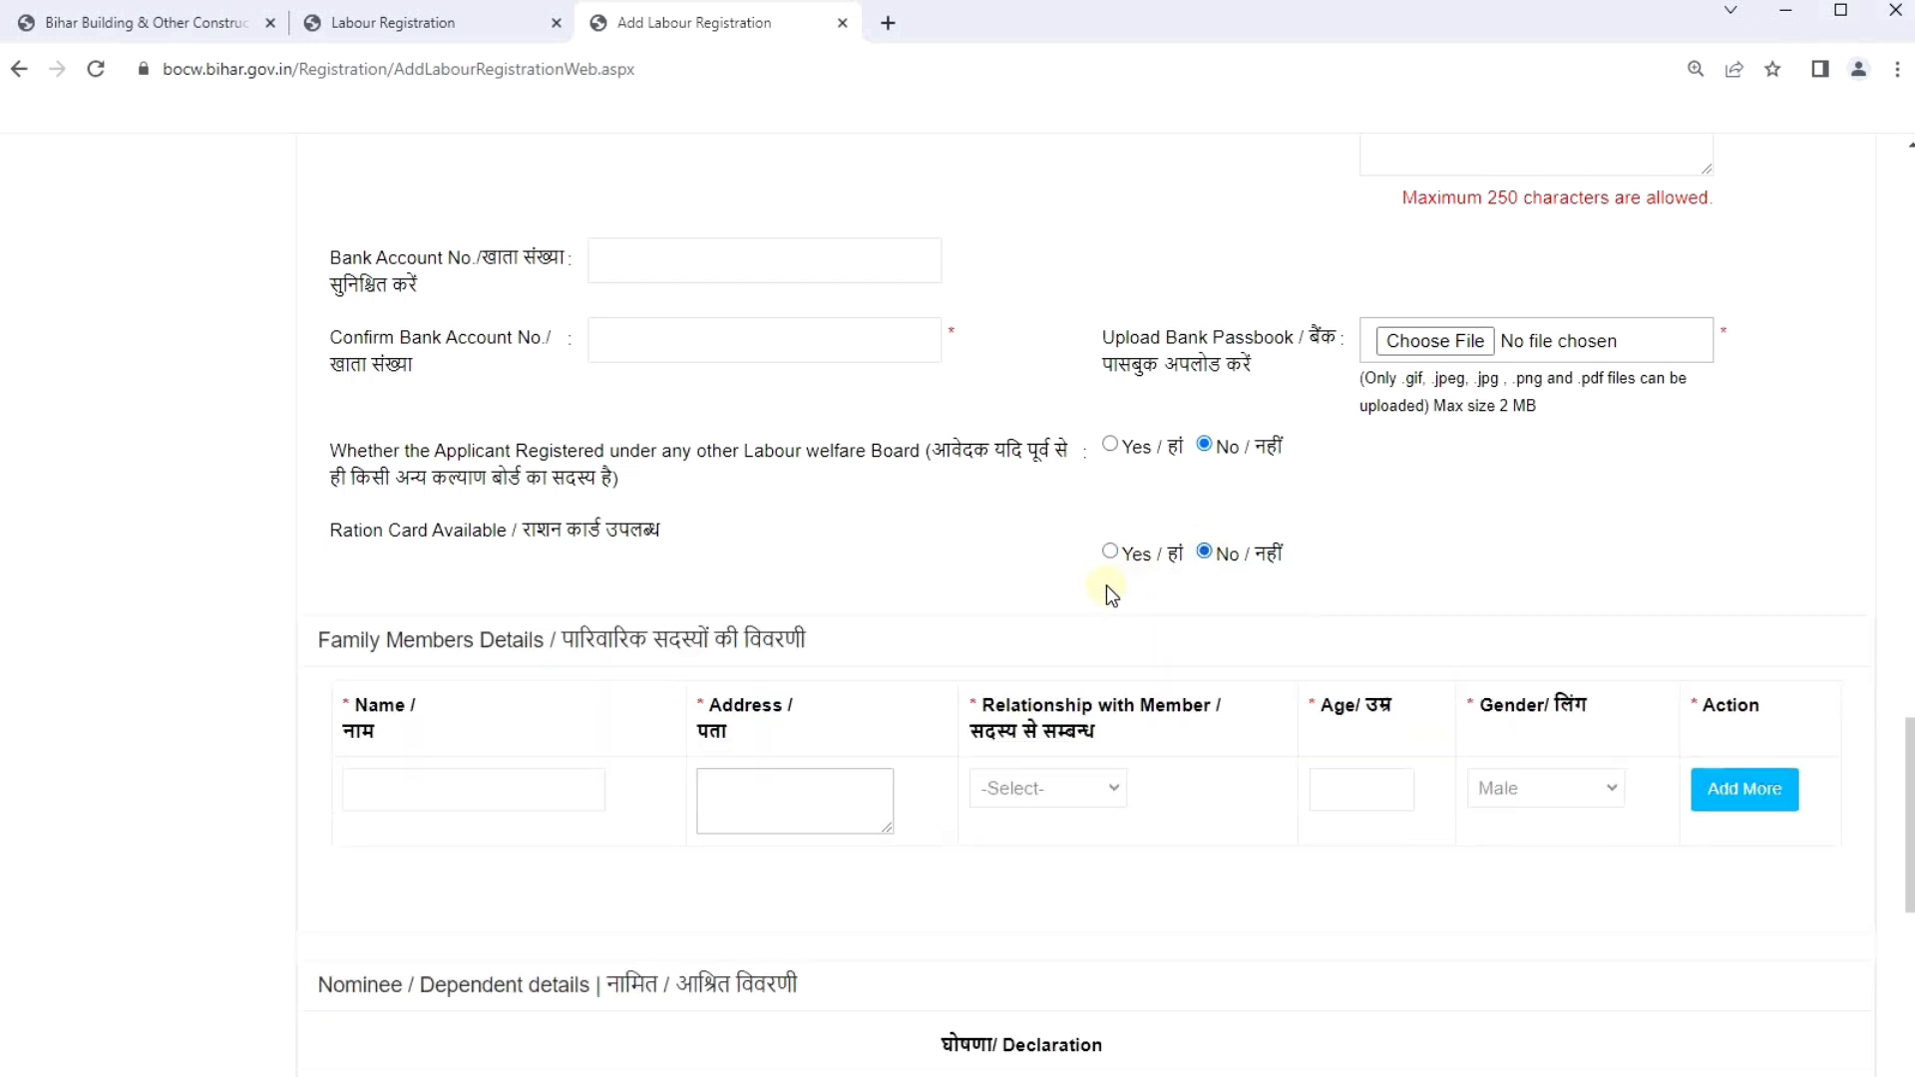
# Set the family member's relationship to Wife and gender to Female, and try to add the entry.
pyautogui.scroll(-1, 997, 574)
pyautogui.click(462, 662)
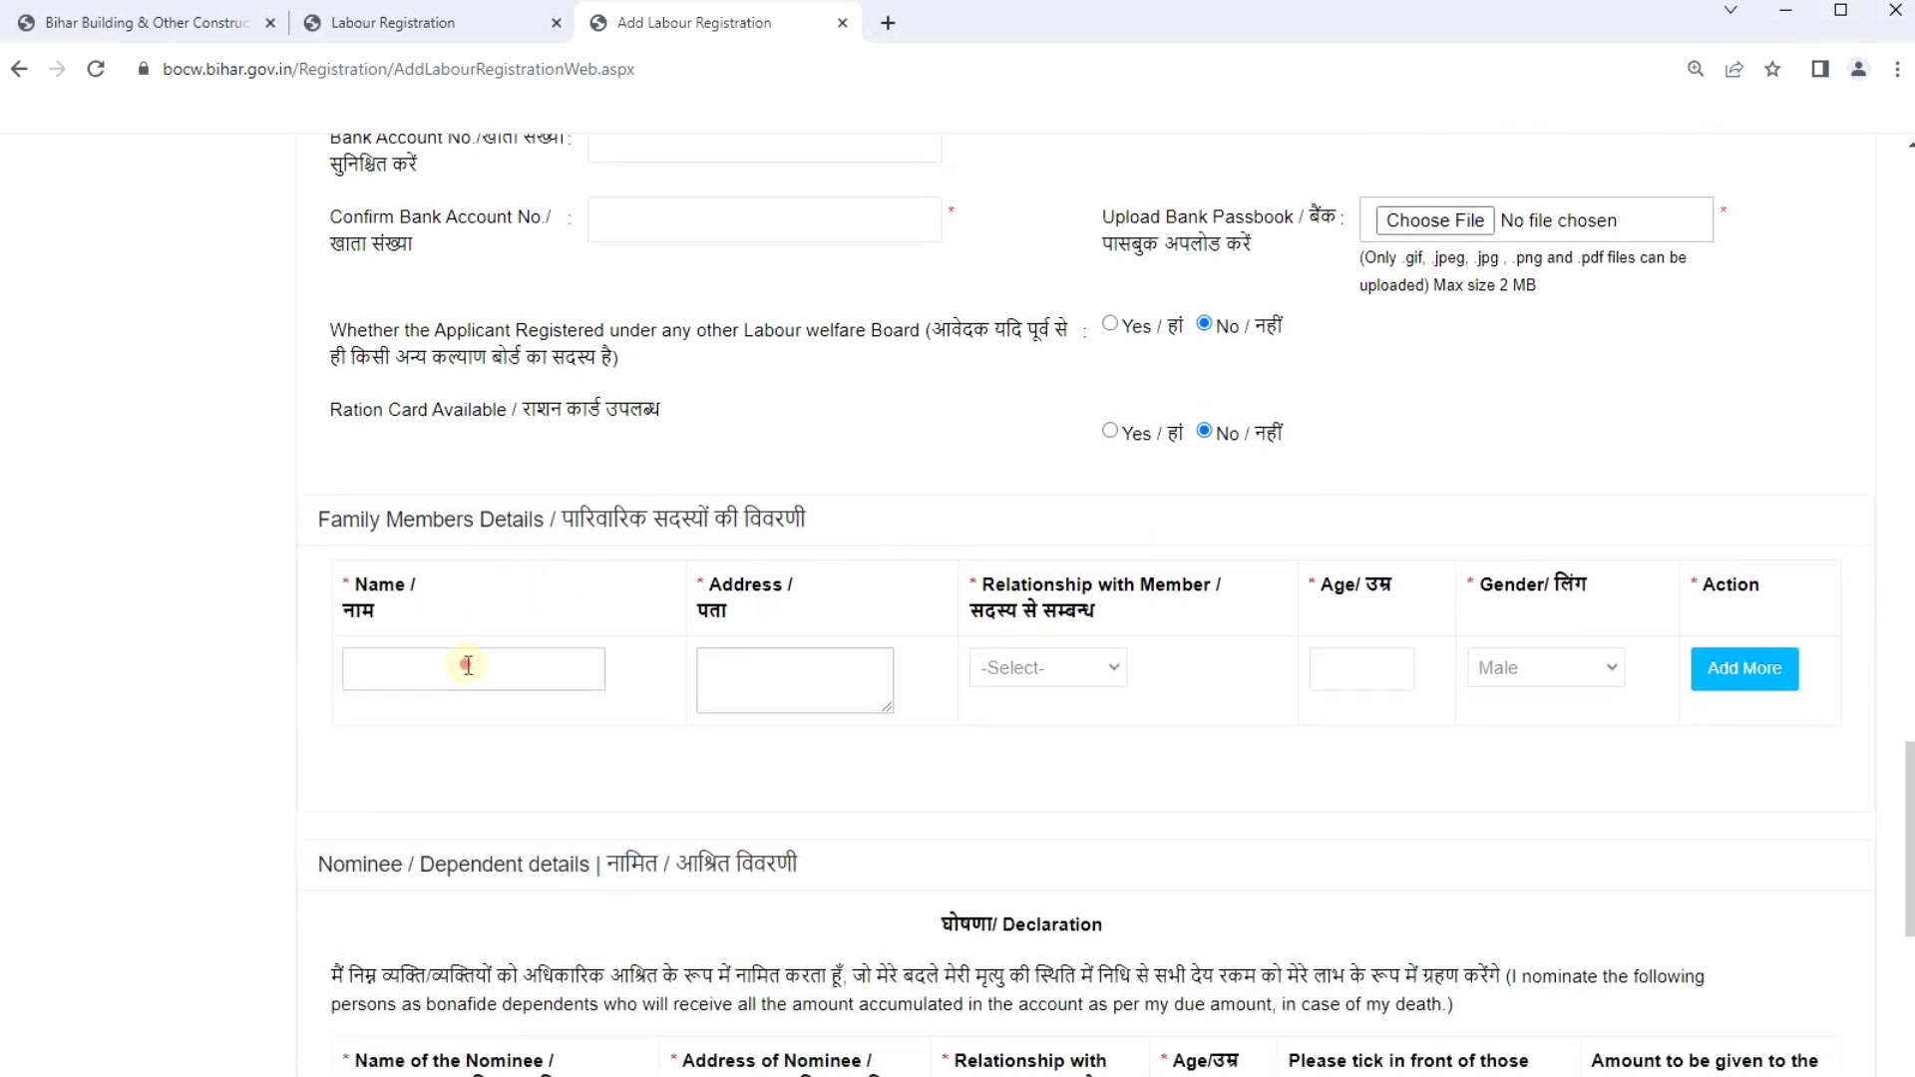
pyautogui.click(474, 630)
pyautogui.click(415, 662)
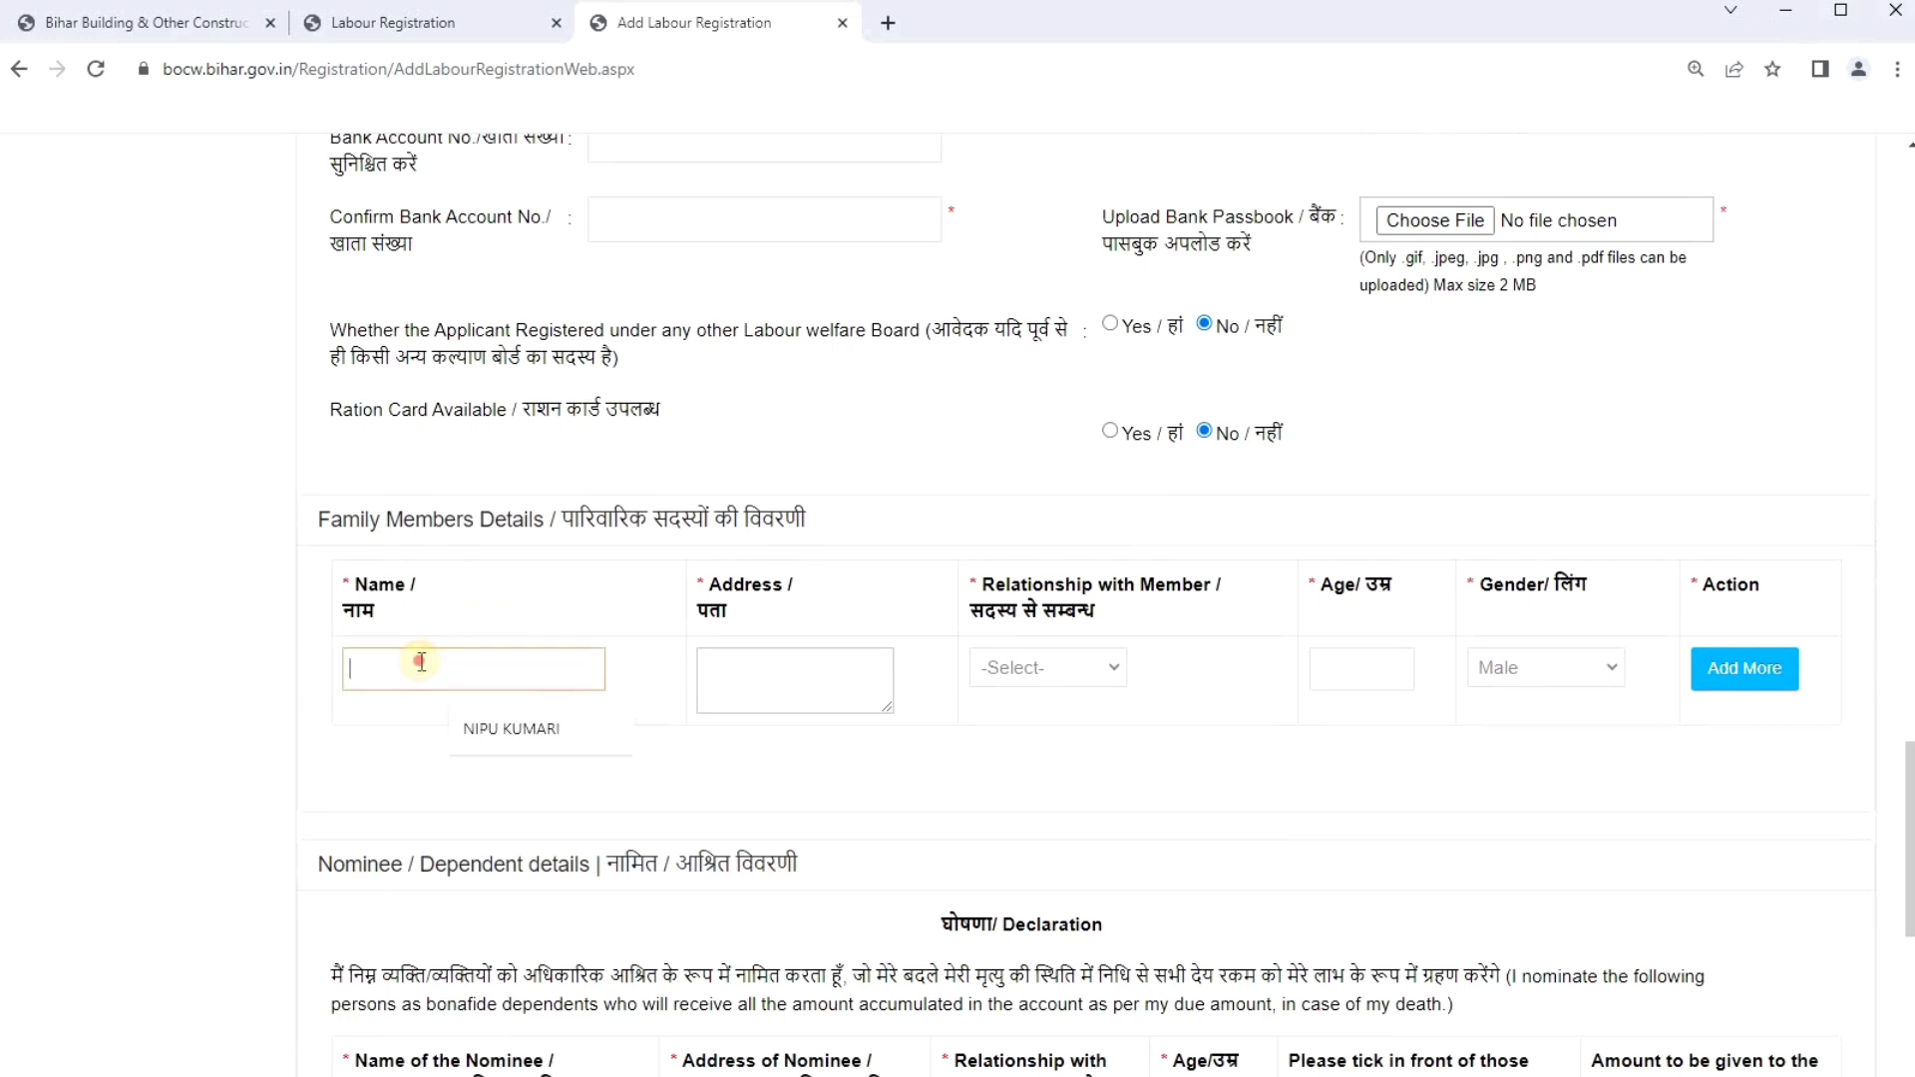
pyautogui.click(773, 707)
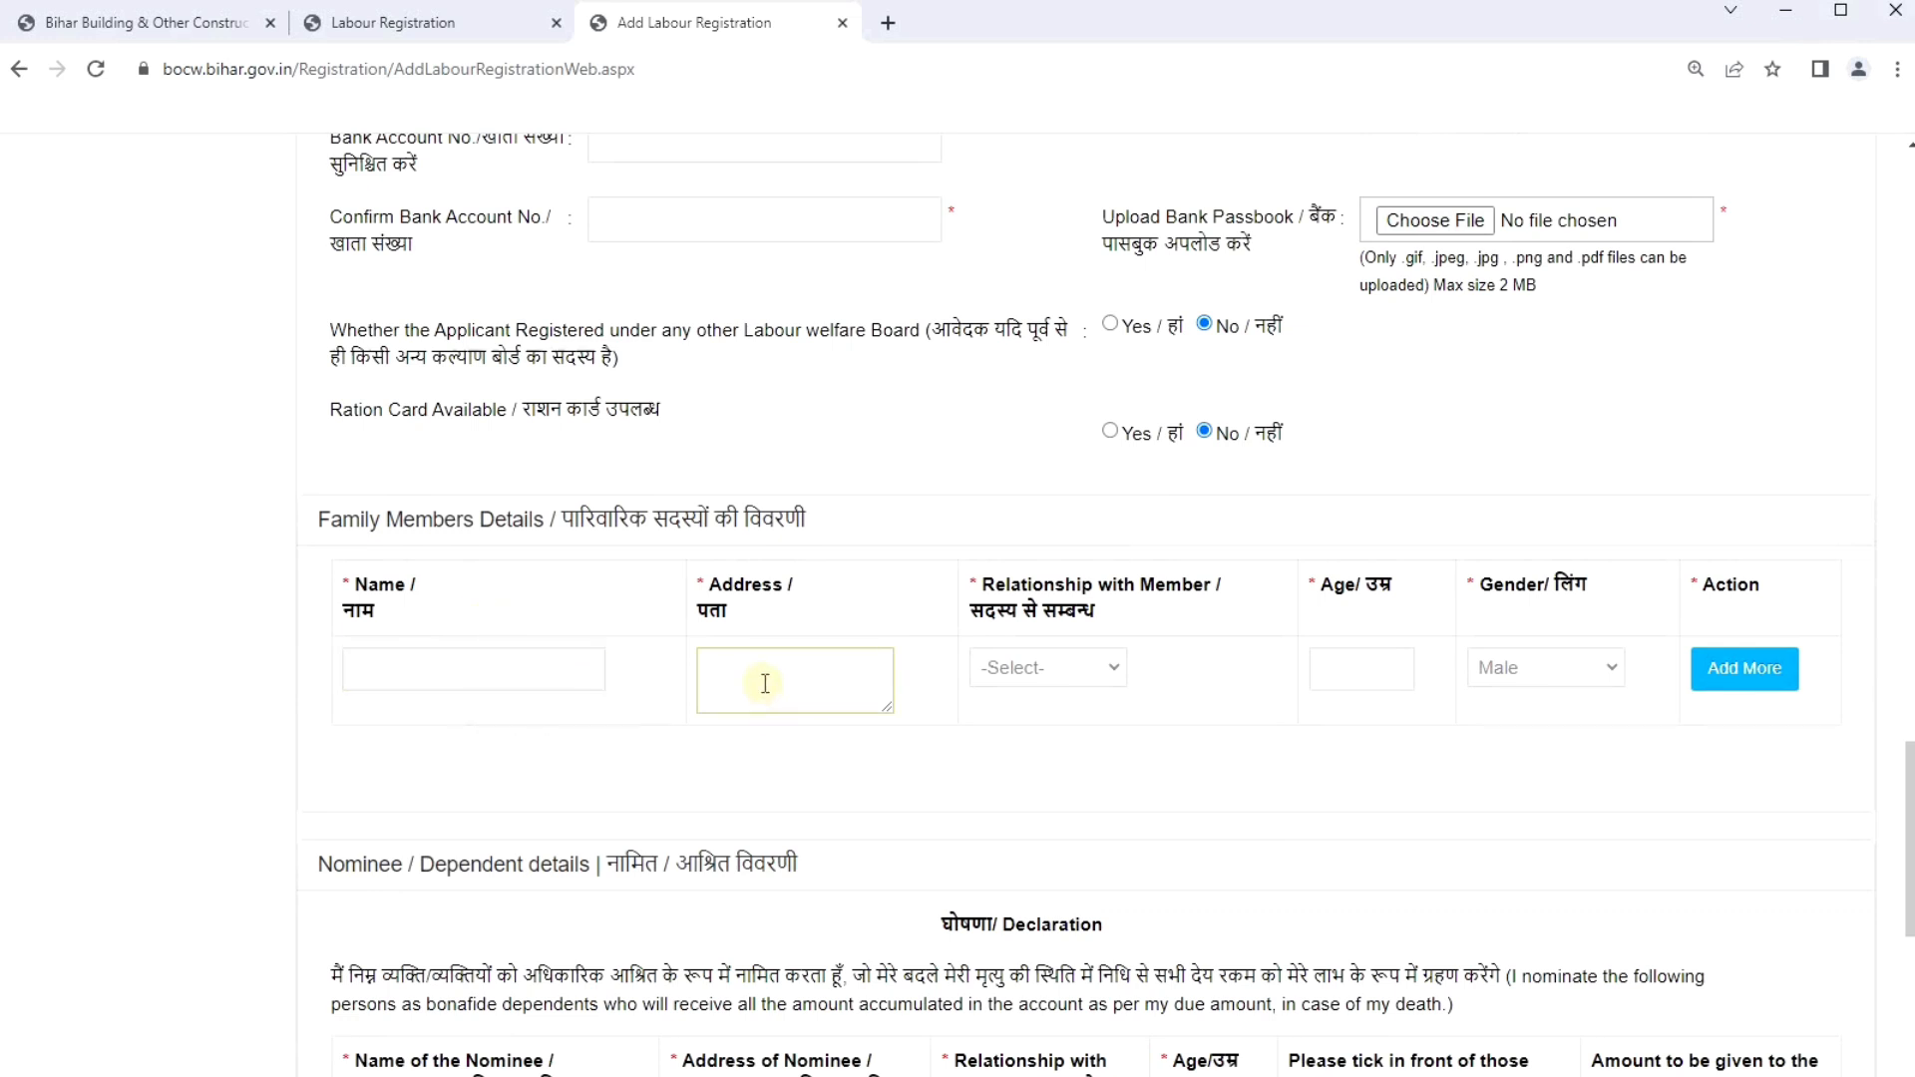
pyautogui.click(1033, 672)
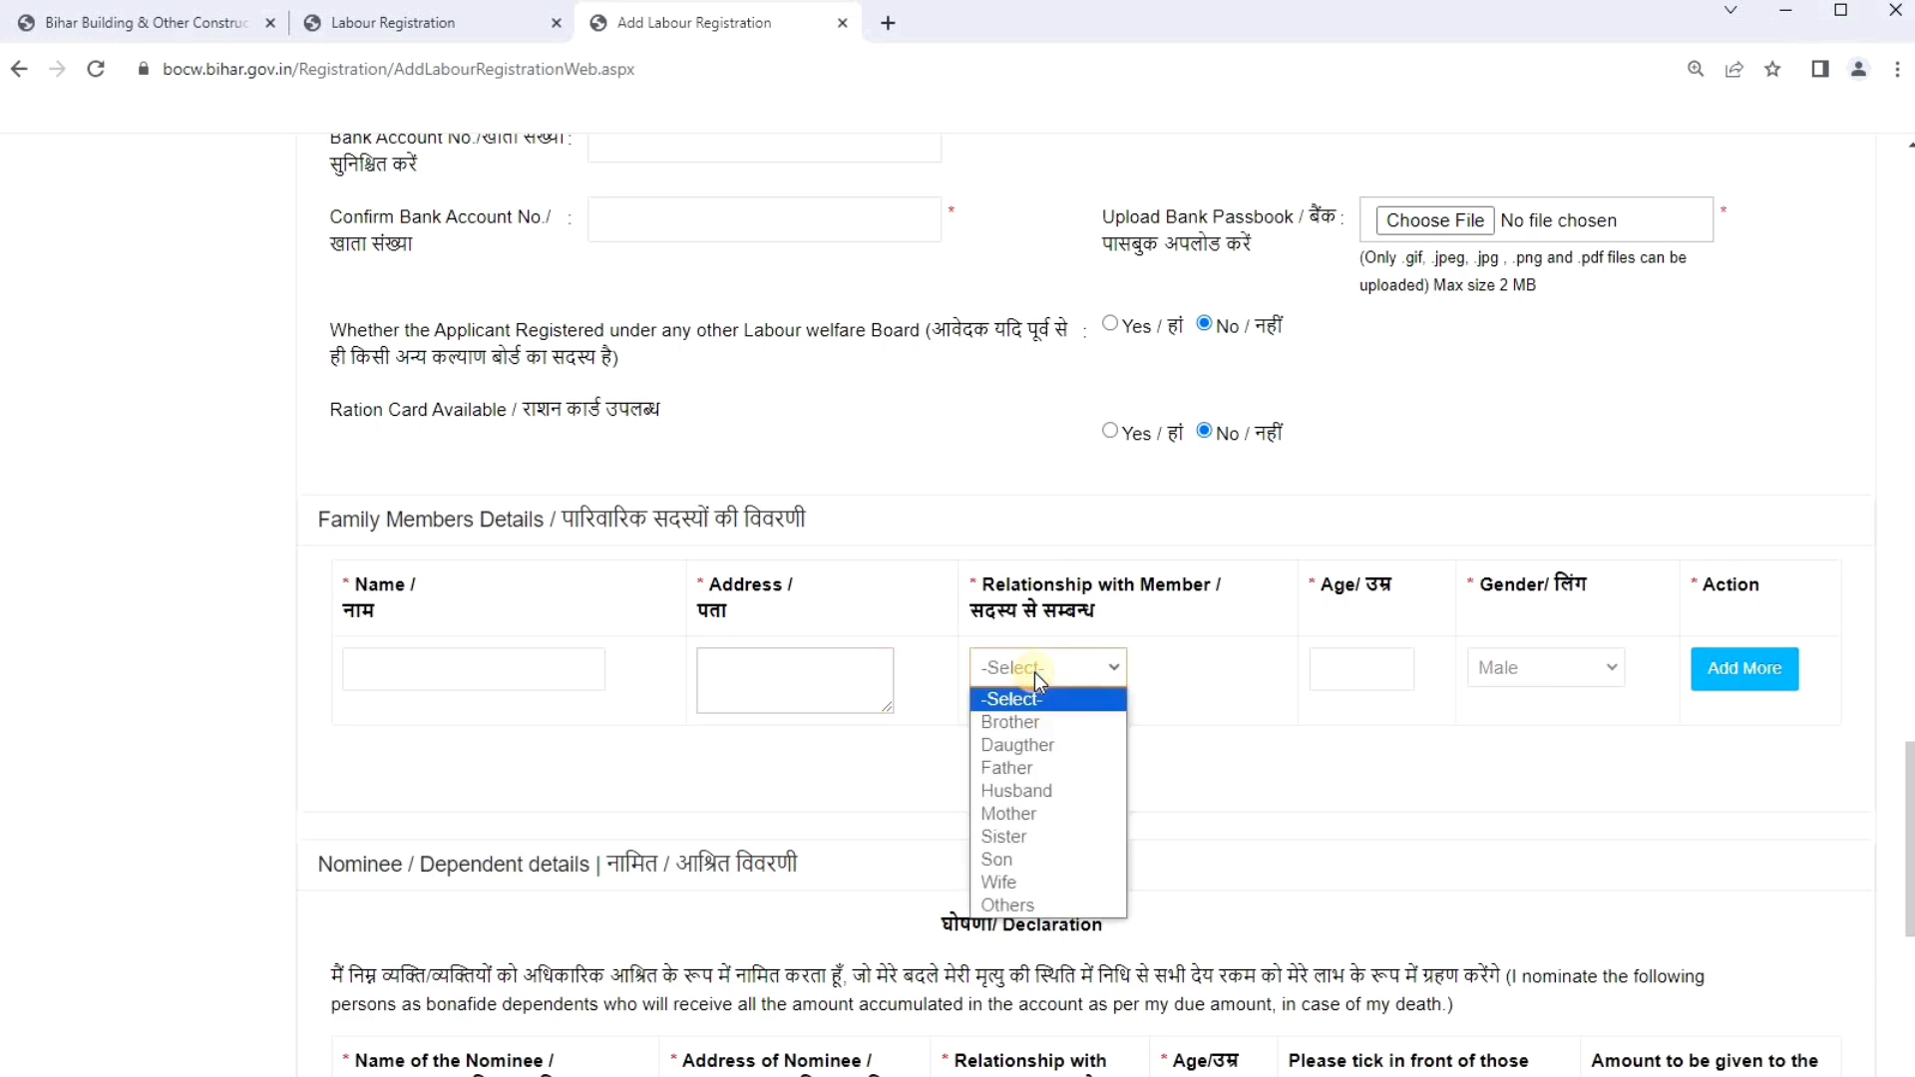
pyautogui.click(1025, 881)
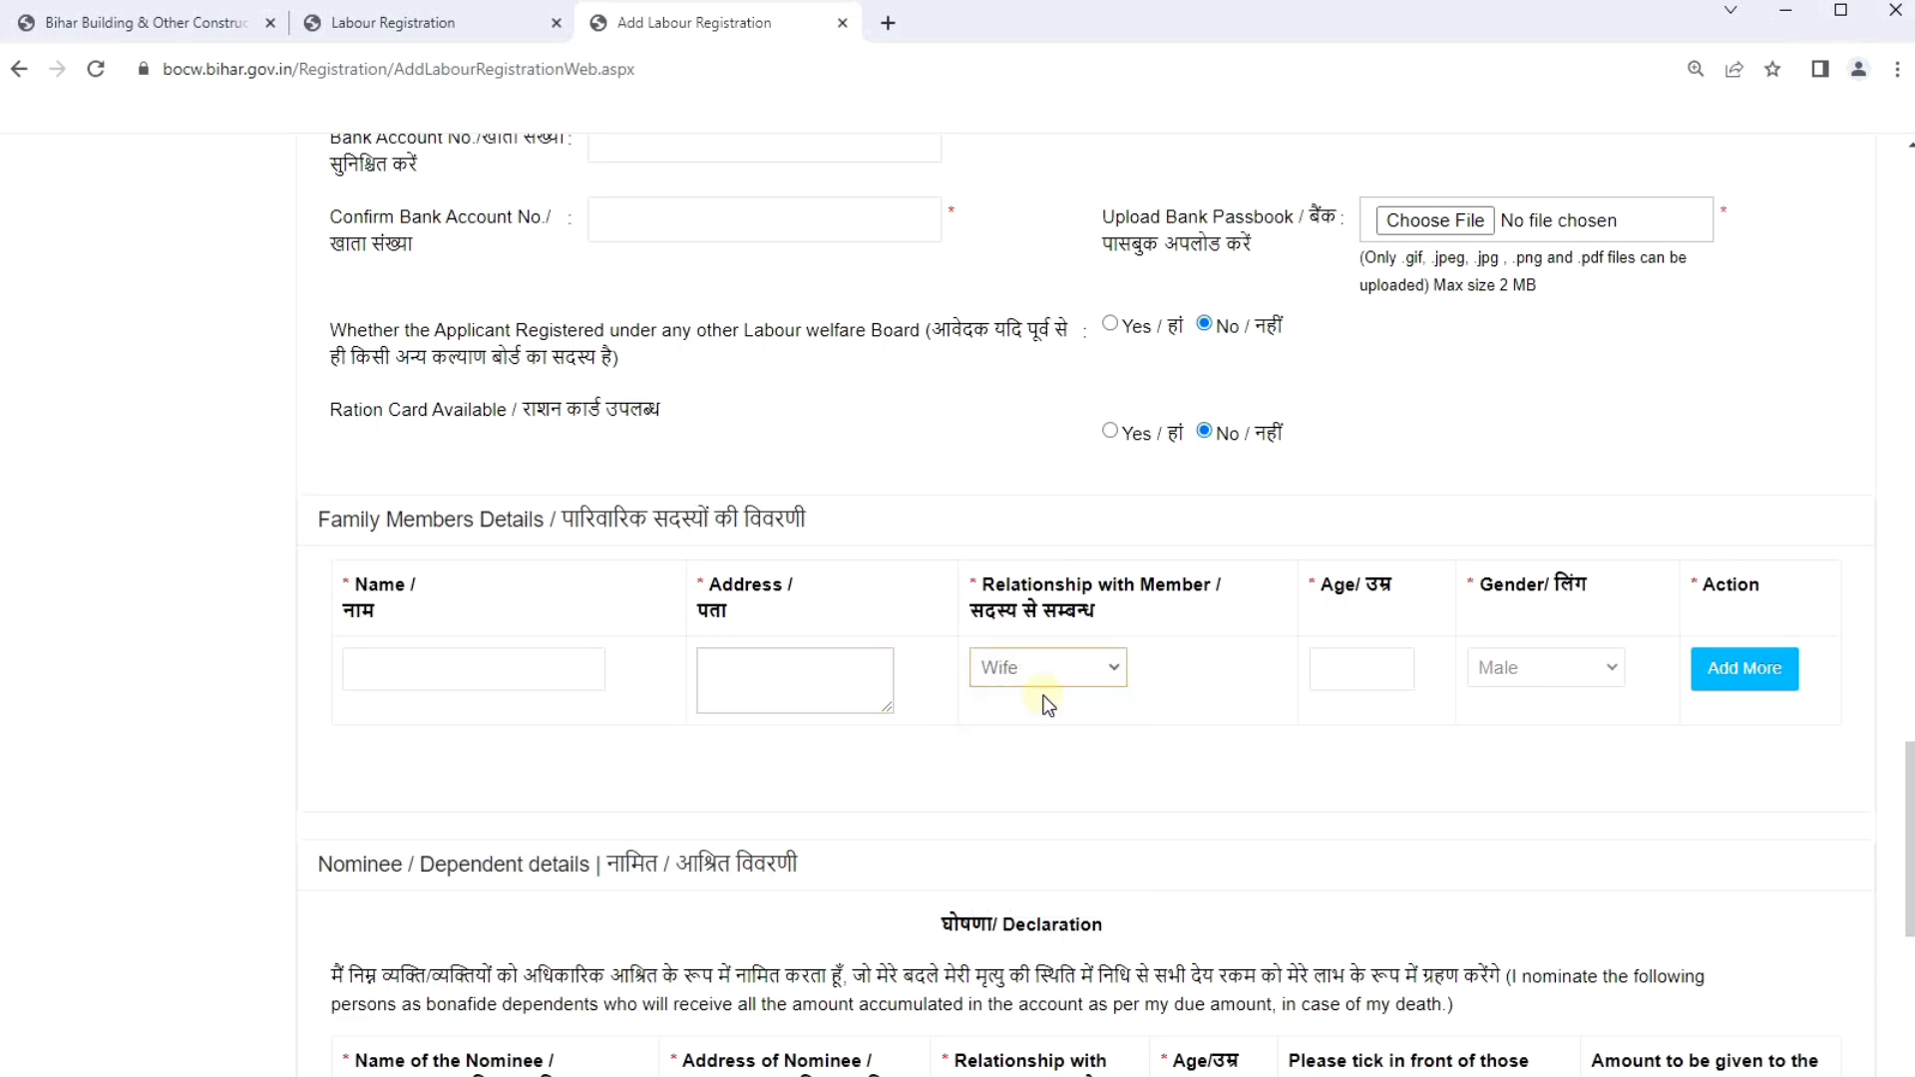
pyautogui.click(1347, 677)
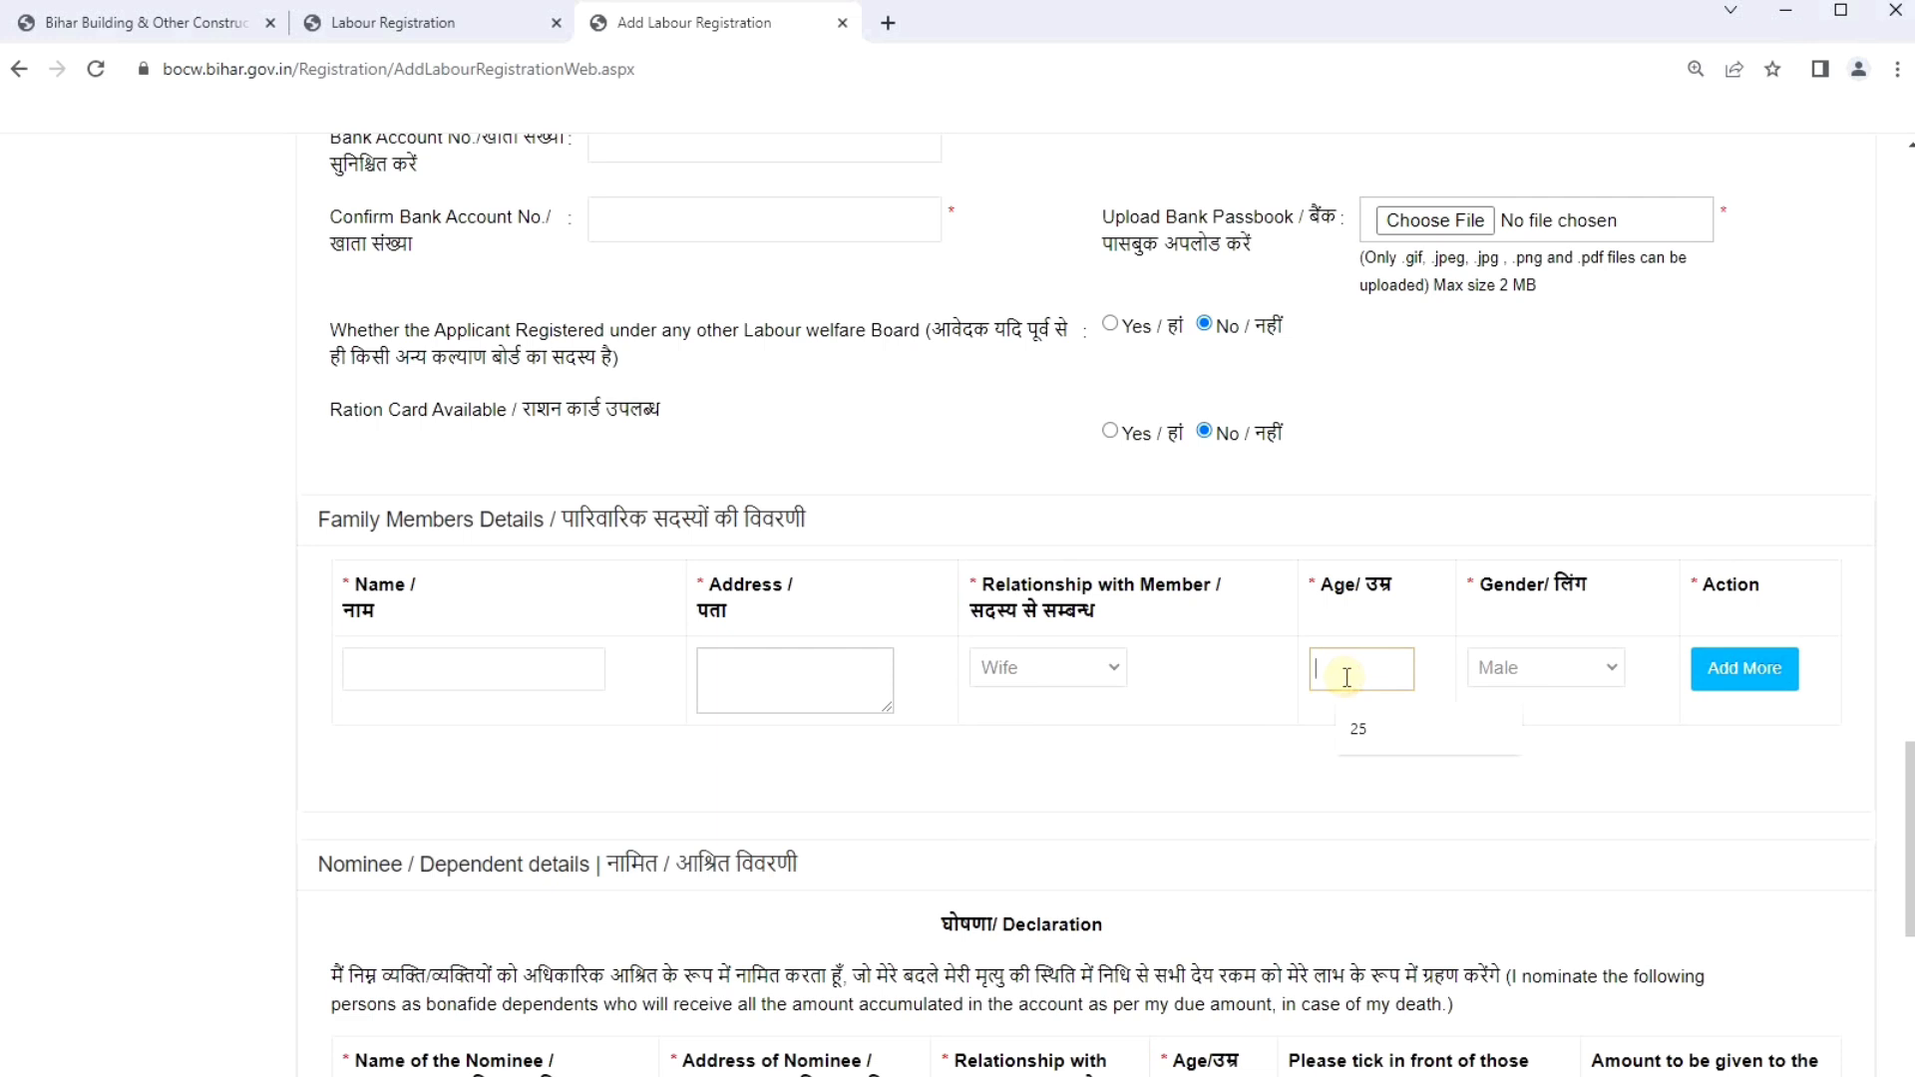
pyautogui.click(1512, 670)
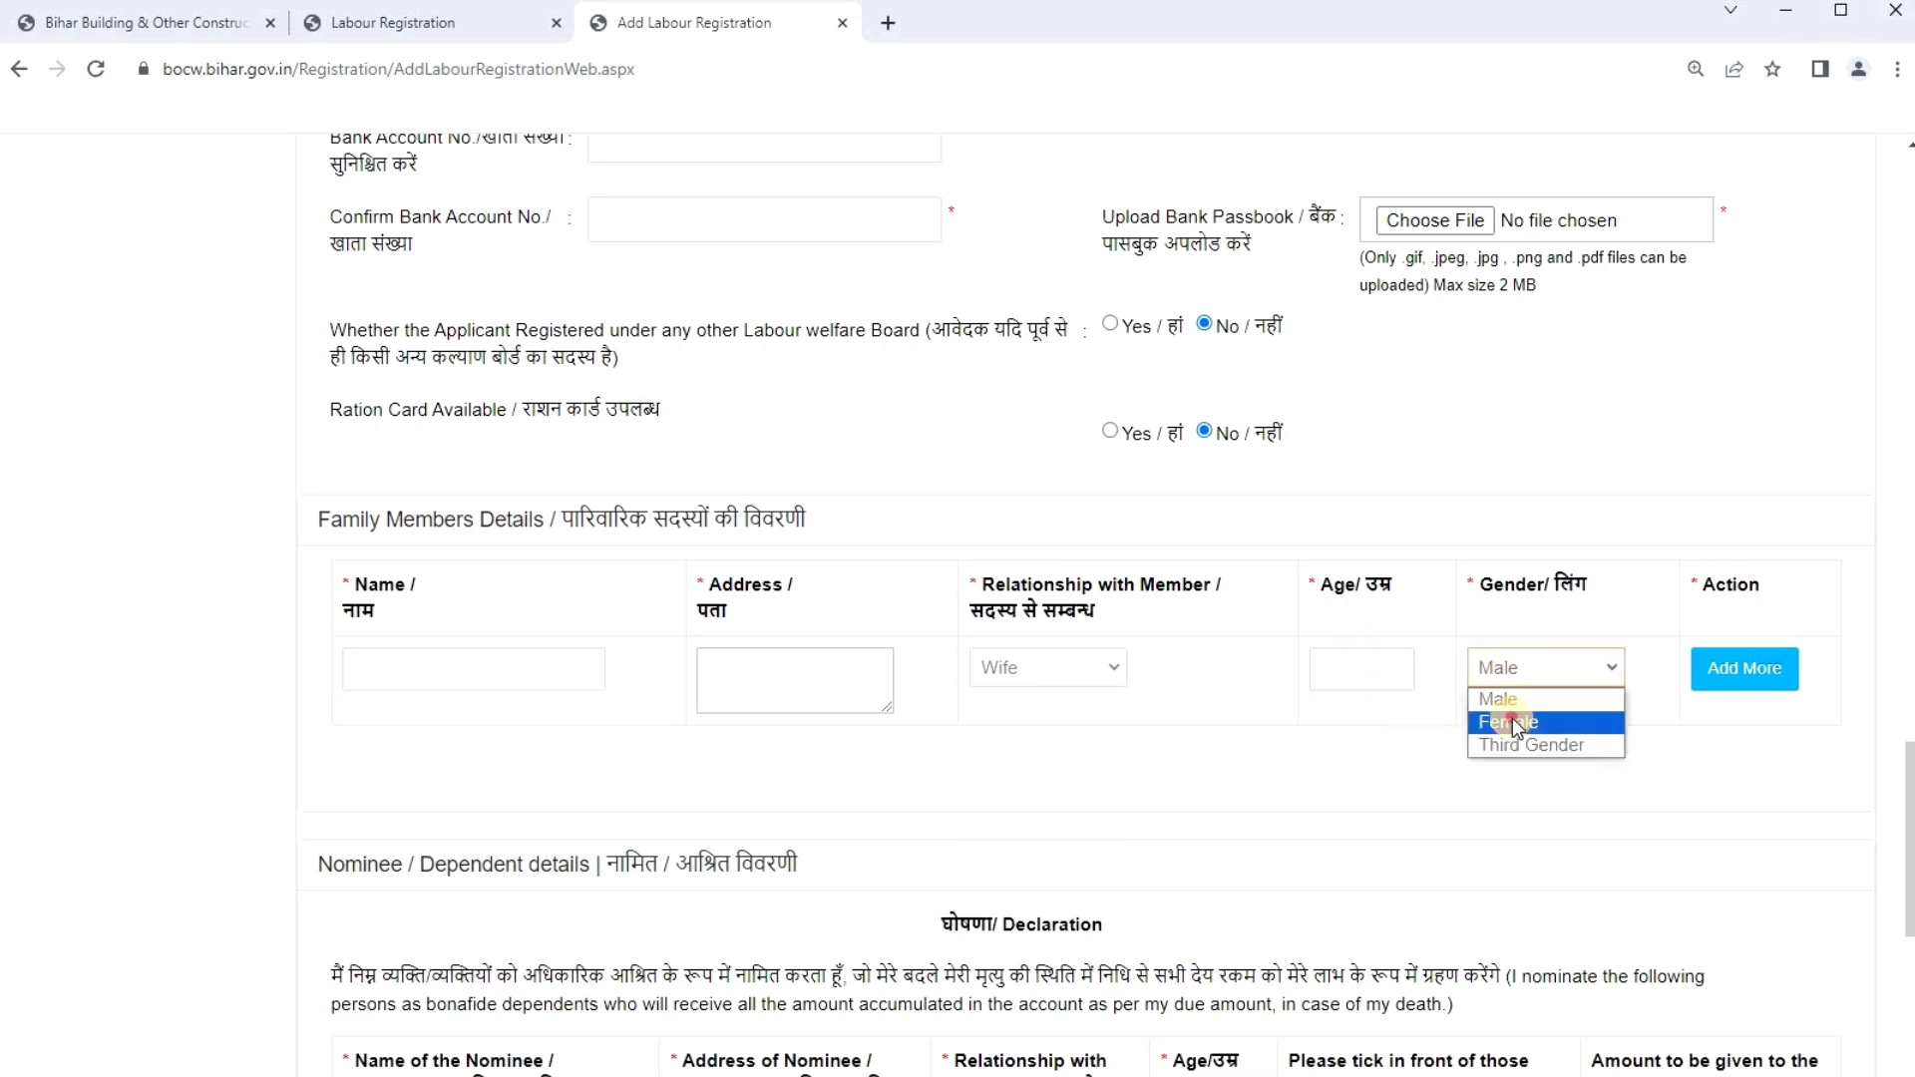
pyautogui.click(1511, 720)
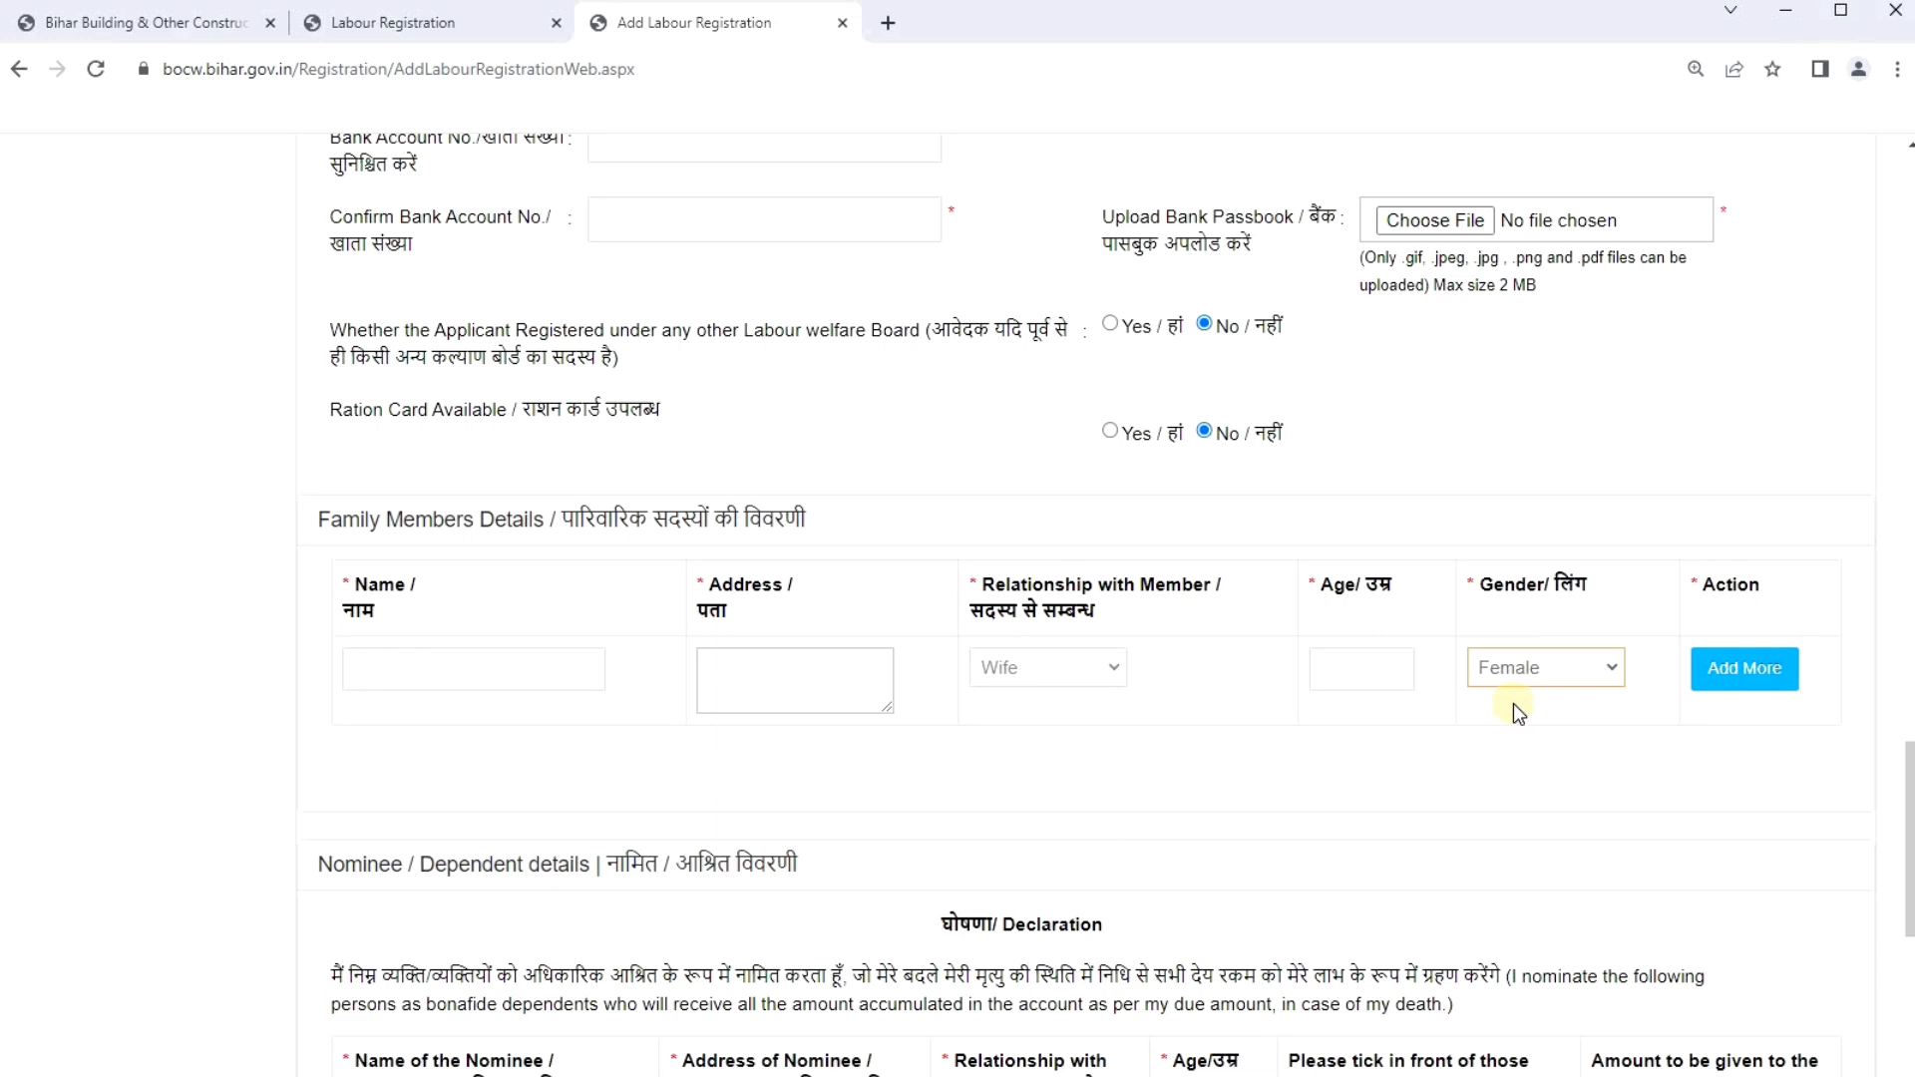
pyautogui.click(1701, 674)
pyautogui.click(973, 634)
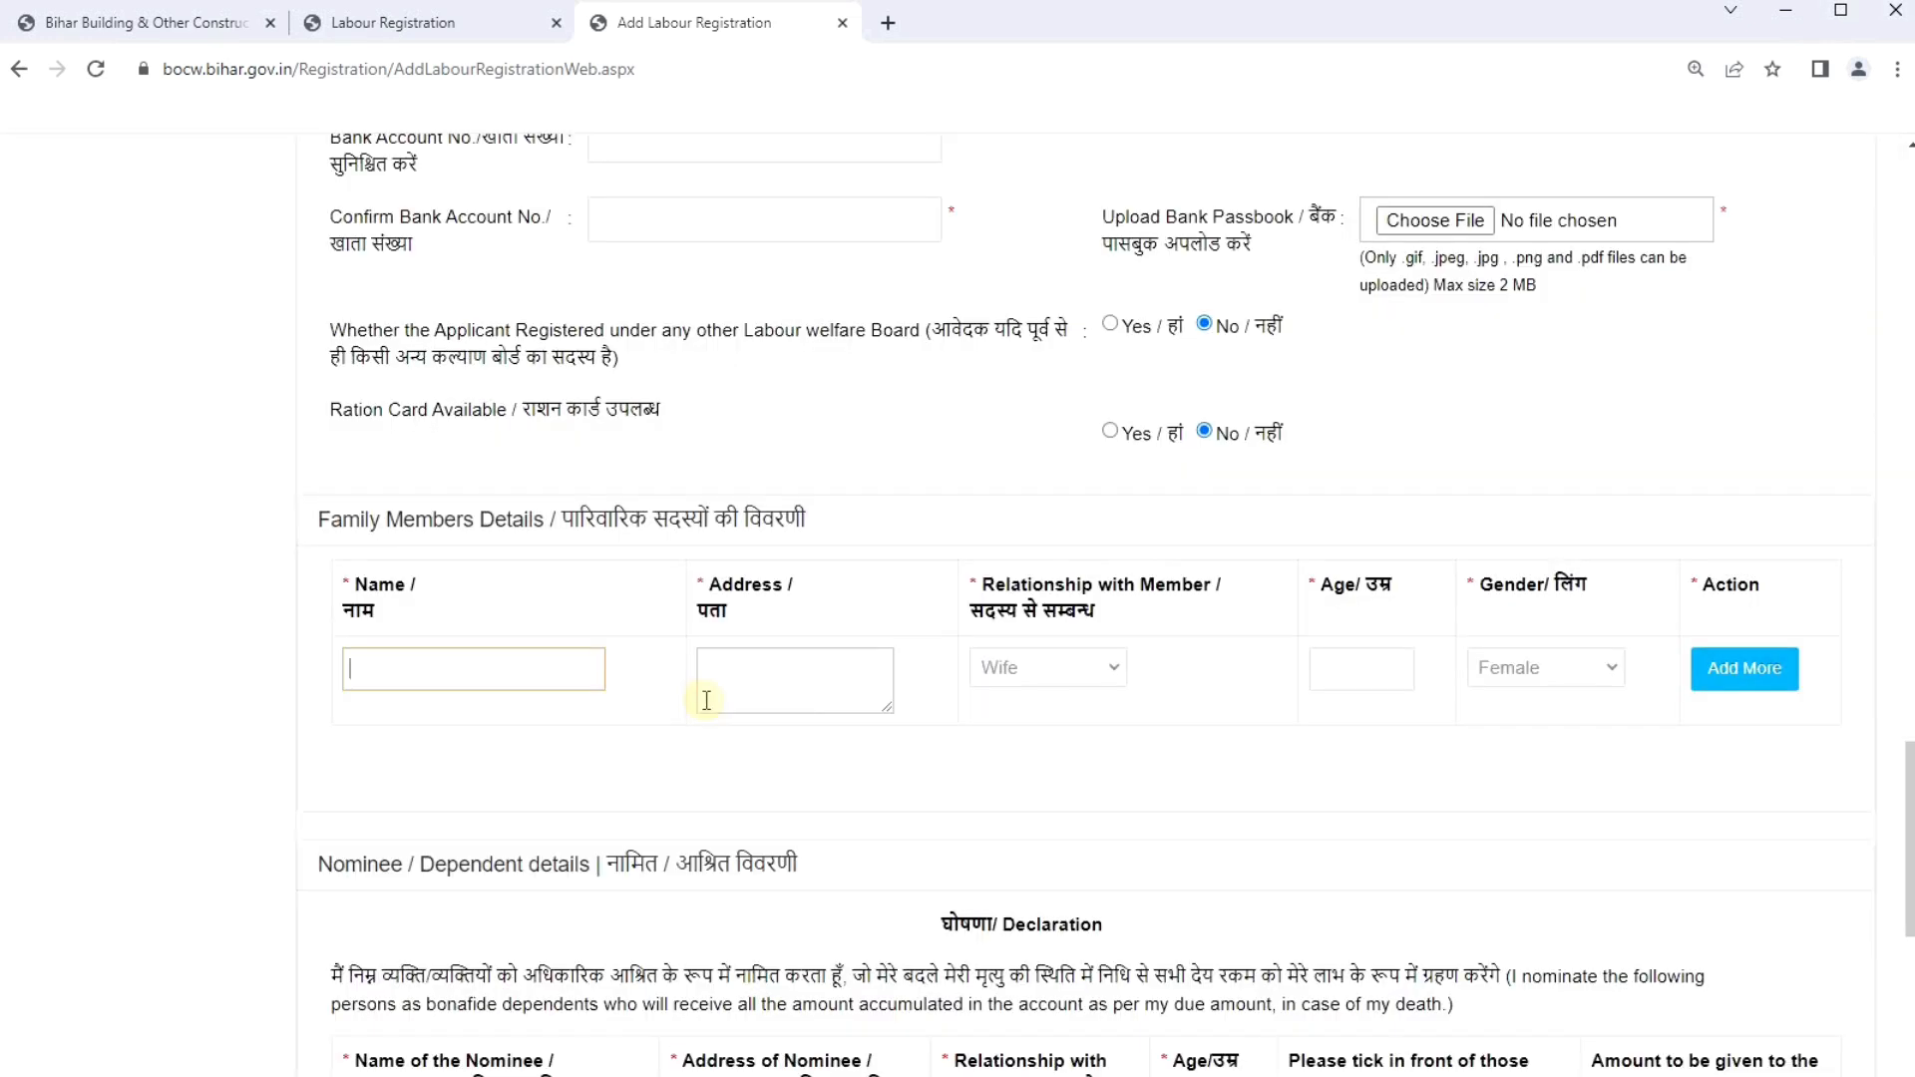
# Enter the family member's name, address DFDF and age 25, and add the member to the list.
pyautogui.click(555, 722)
pyautogui.click(783, 691)
pyautogui.write('DFDF')
pyautogui.click(1332, 679)
pyautogui.click(1458, 734)
pyautogui.click(1755, 670)
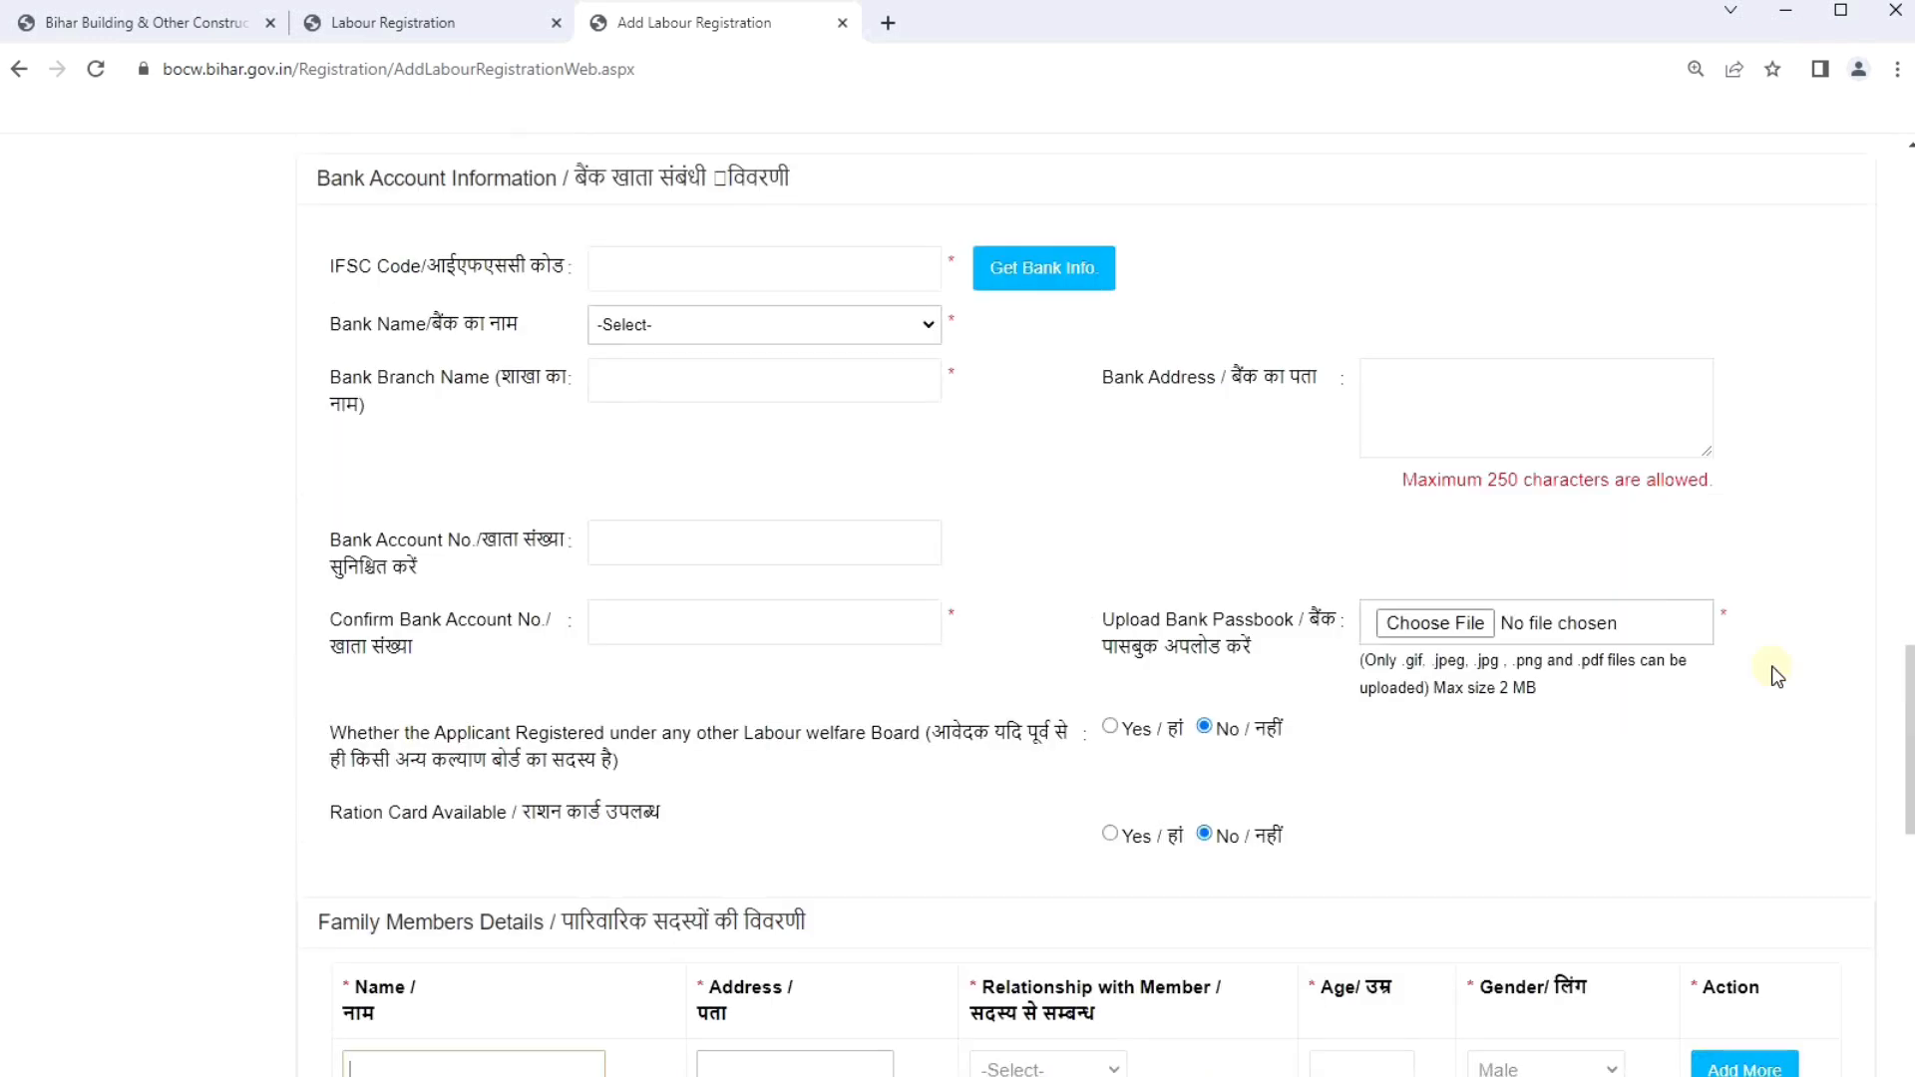
# Examine the added family member entry and the fields of the Nominee / Dependent details section.
pyautogui.scroll(-5, 1432, 726)
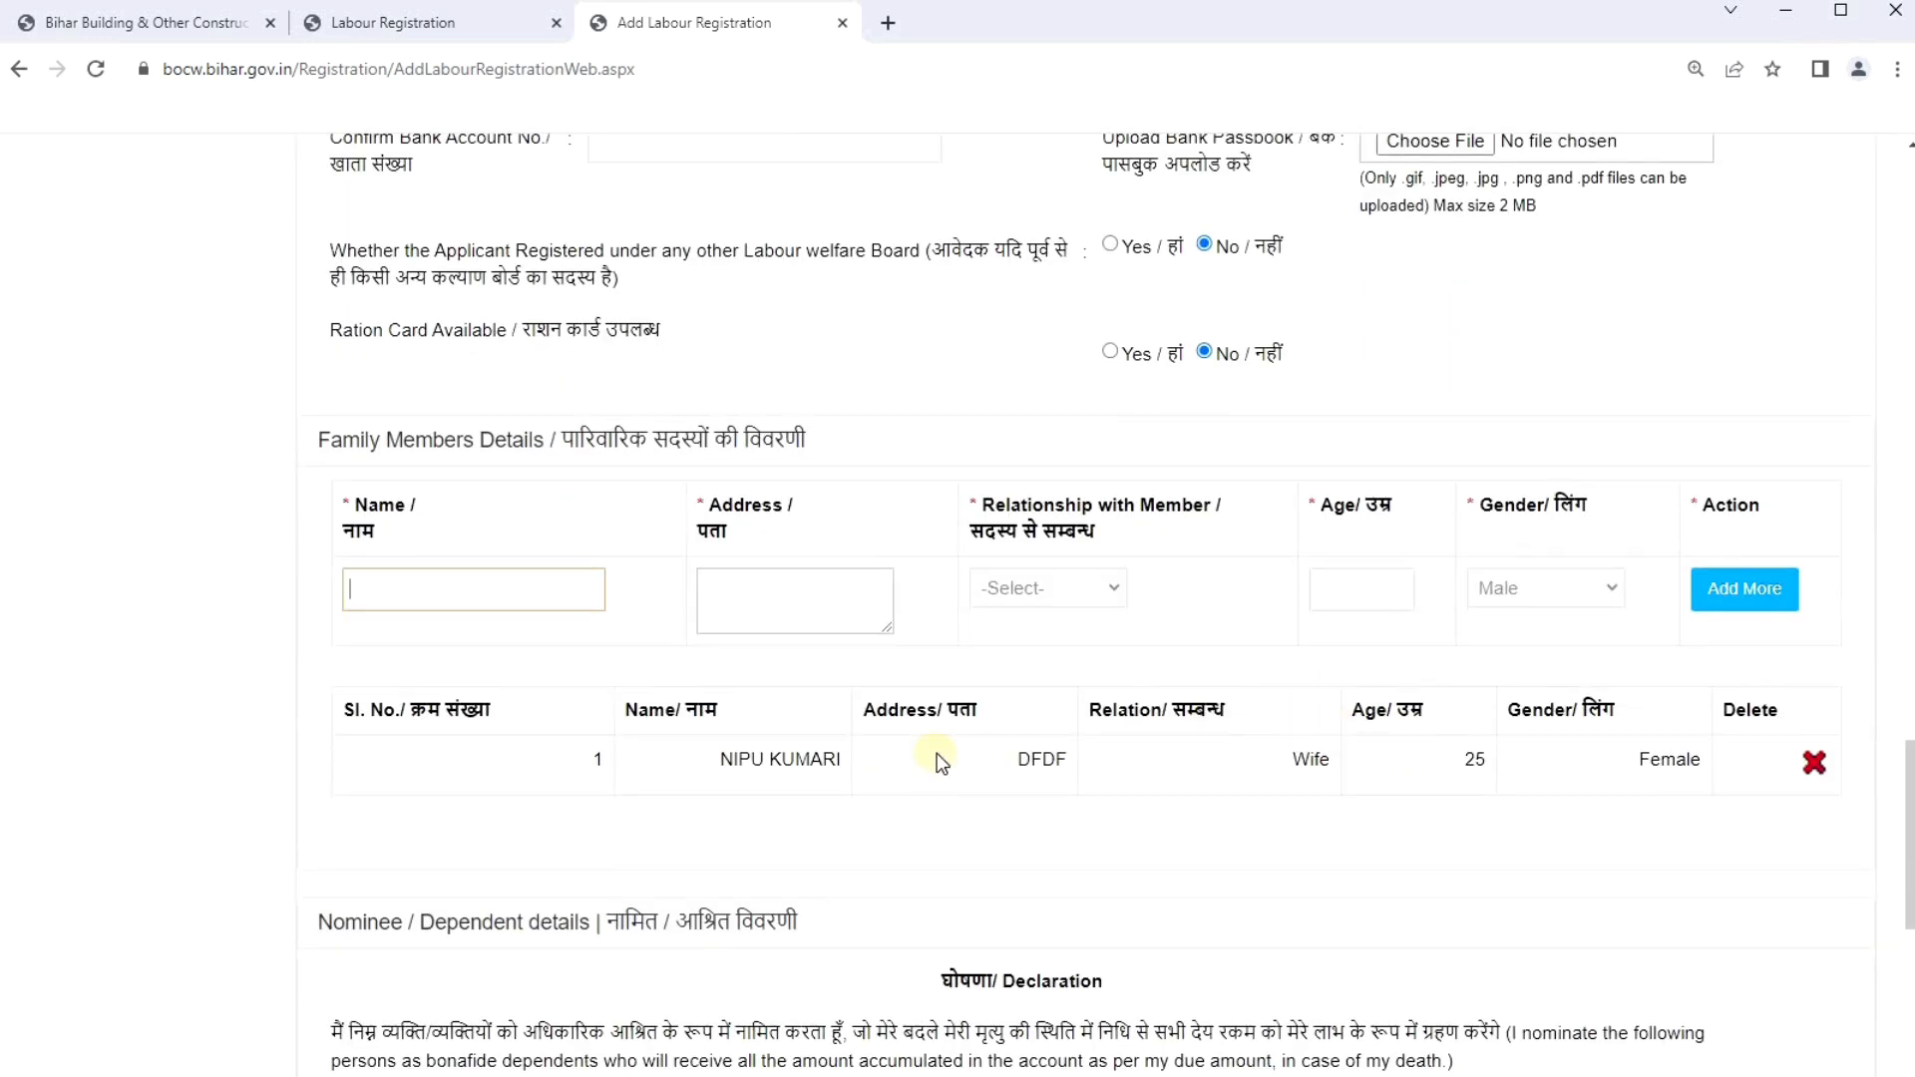
pyautogui.scroll(-1, 937, 754)
pyautogui.moveTo(710, 636); pyautogui.dragTo(1147, 755)
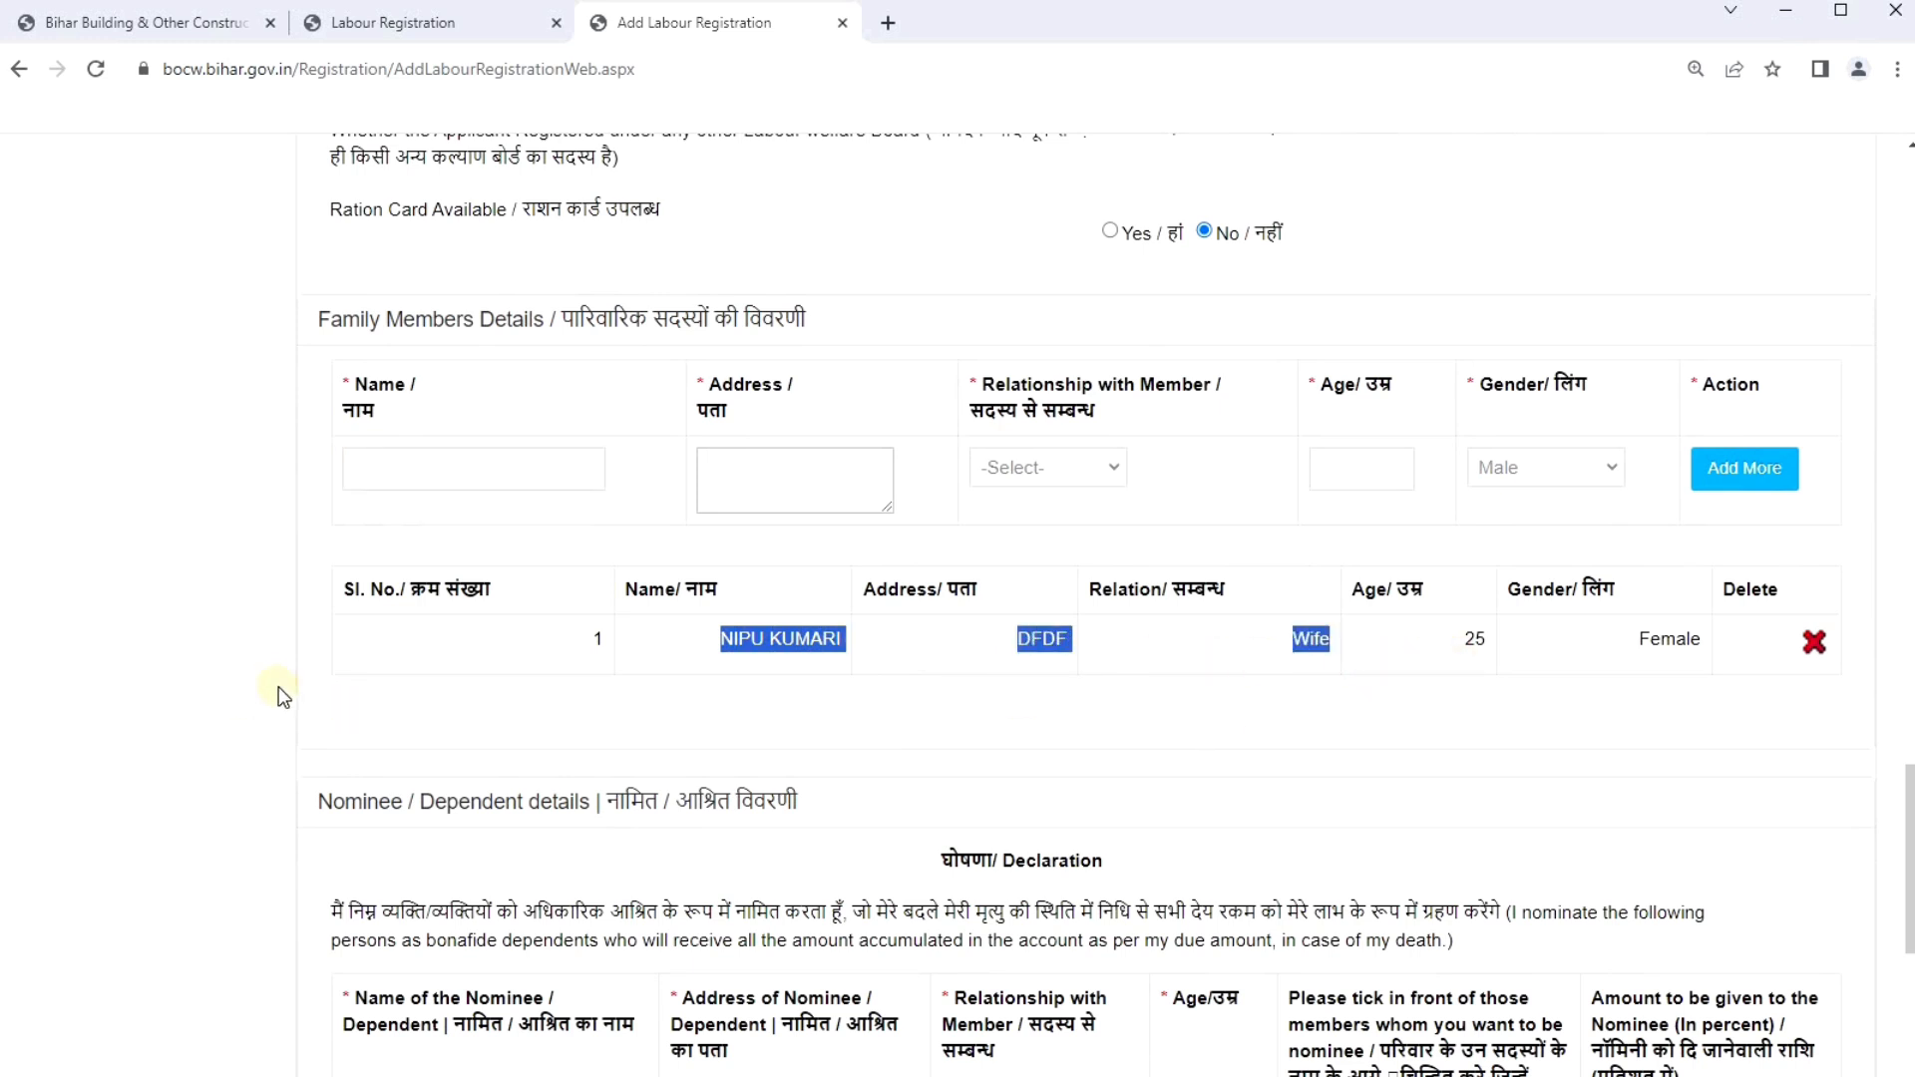
pyautogui.click(385, 467)
pyautogui.click(381, 535)
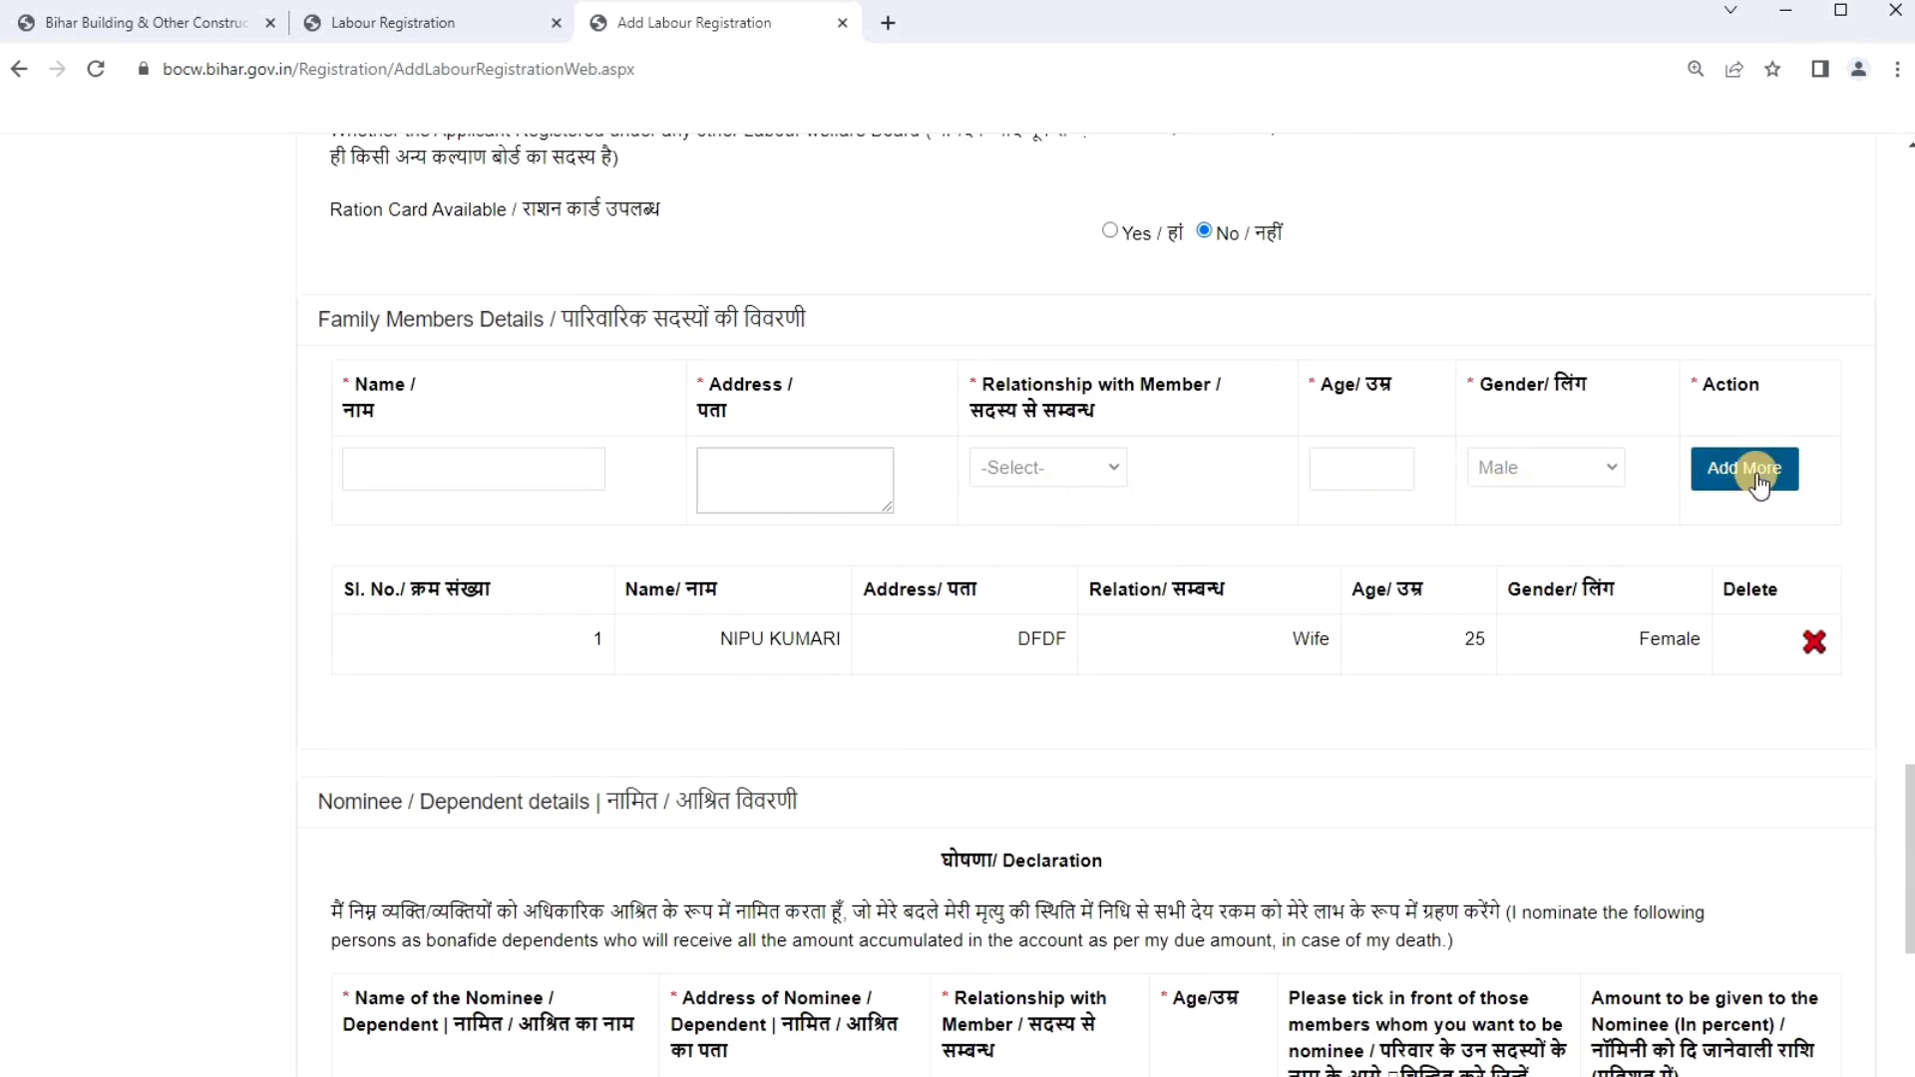
pyautogui.scroll(-5, 1757, 473)
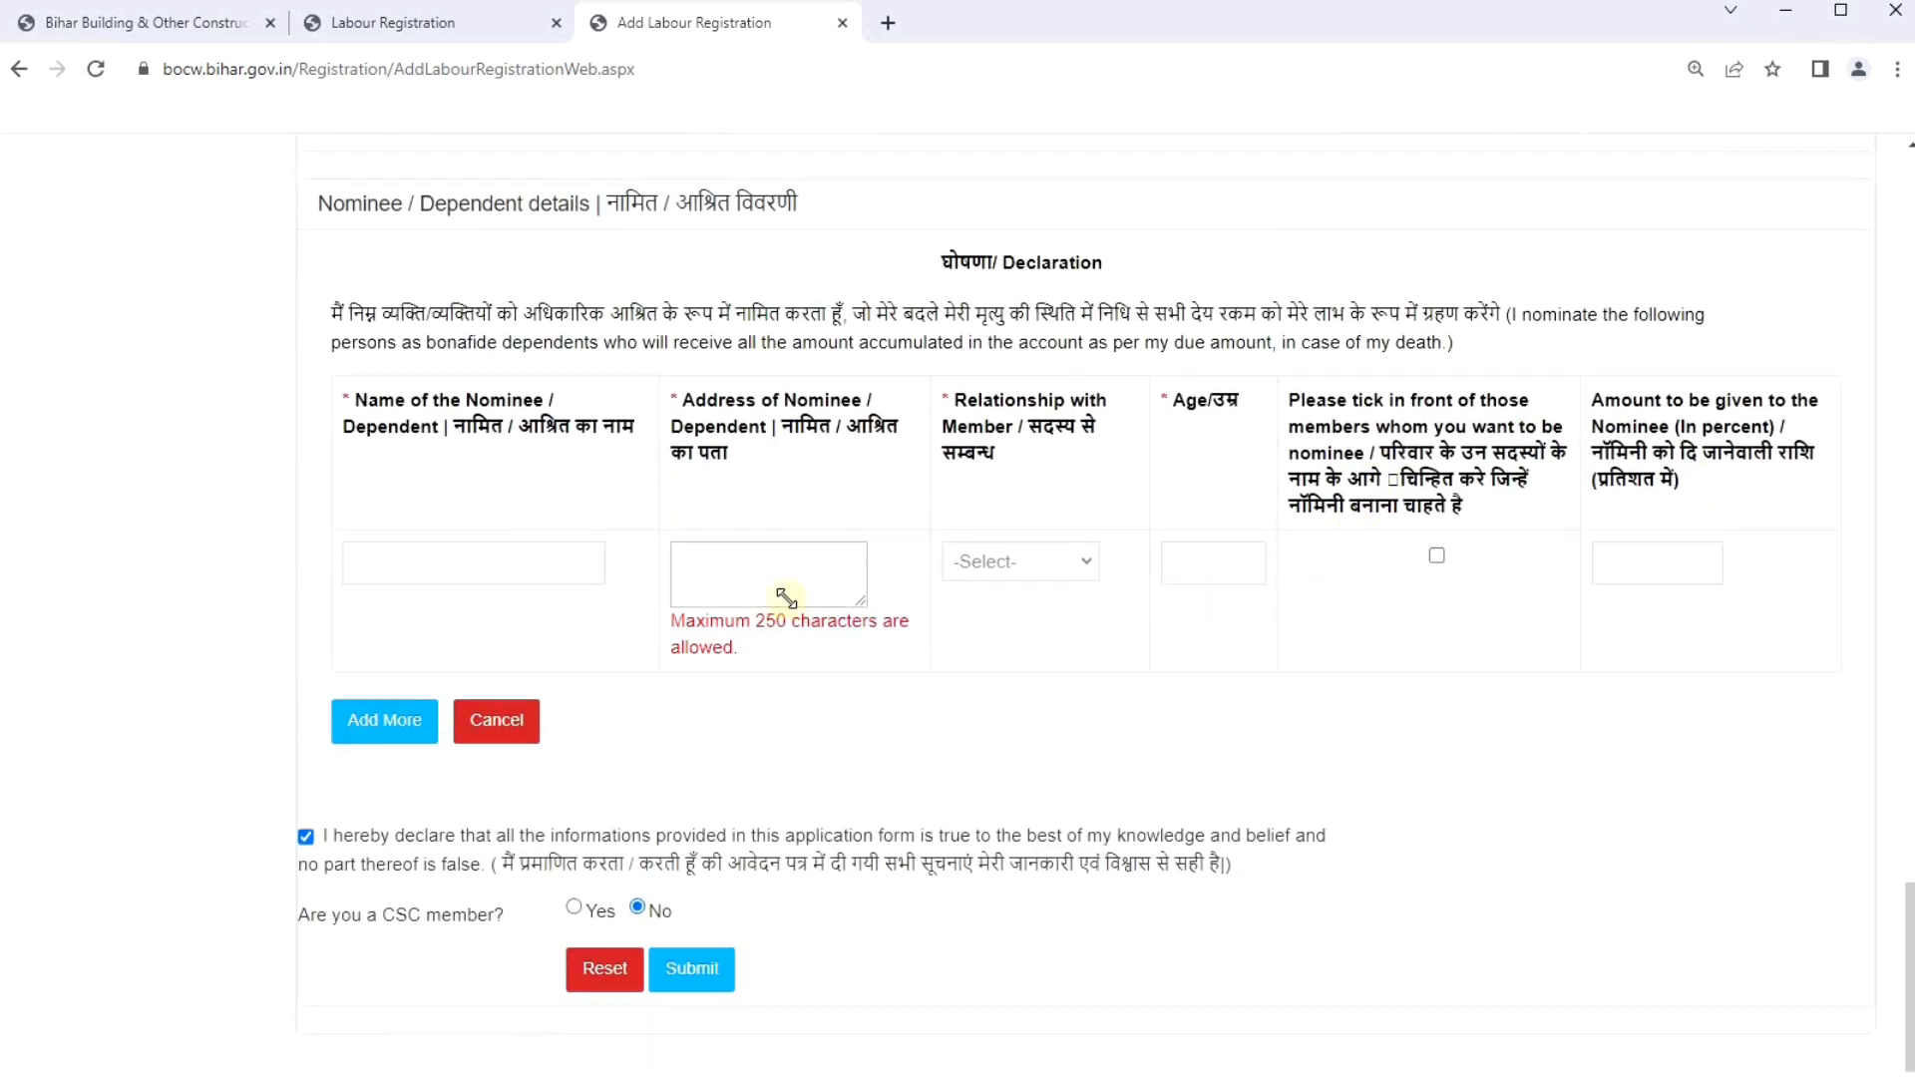
pyautogui.moveTo(363, 401); pyautogui.dragTo(541, 396)
pyautogui.click(591, 399)
# Enter the nominee's name, address FDHD, relationship Wife and age 25.
pyautogui.click(417, 565)
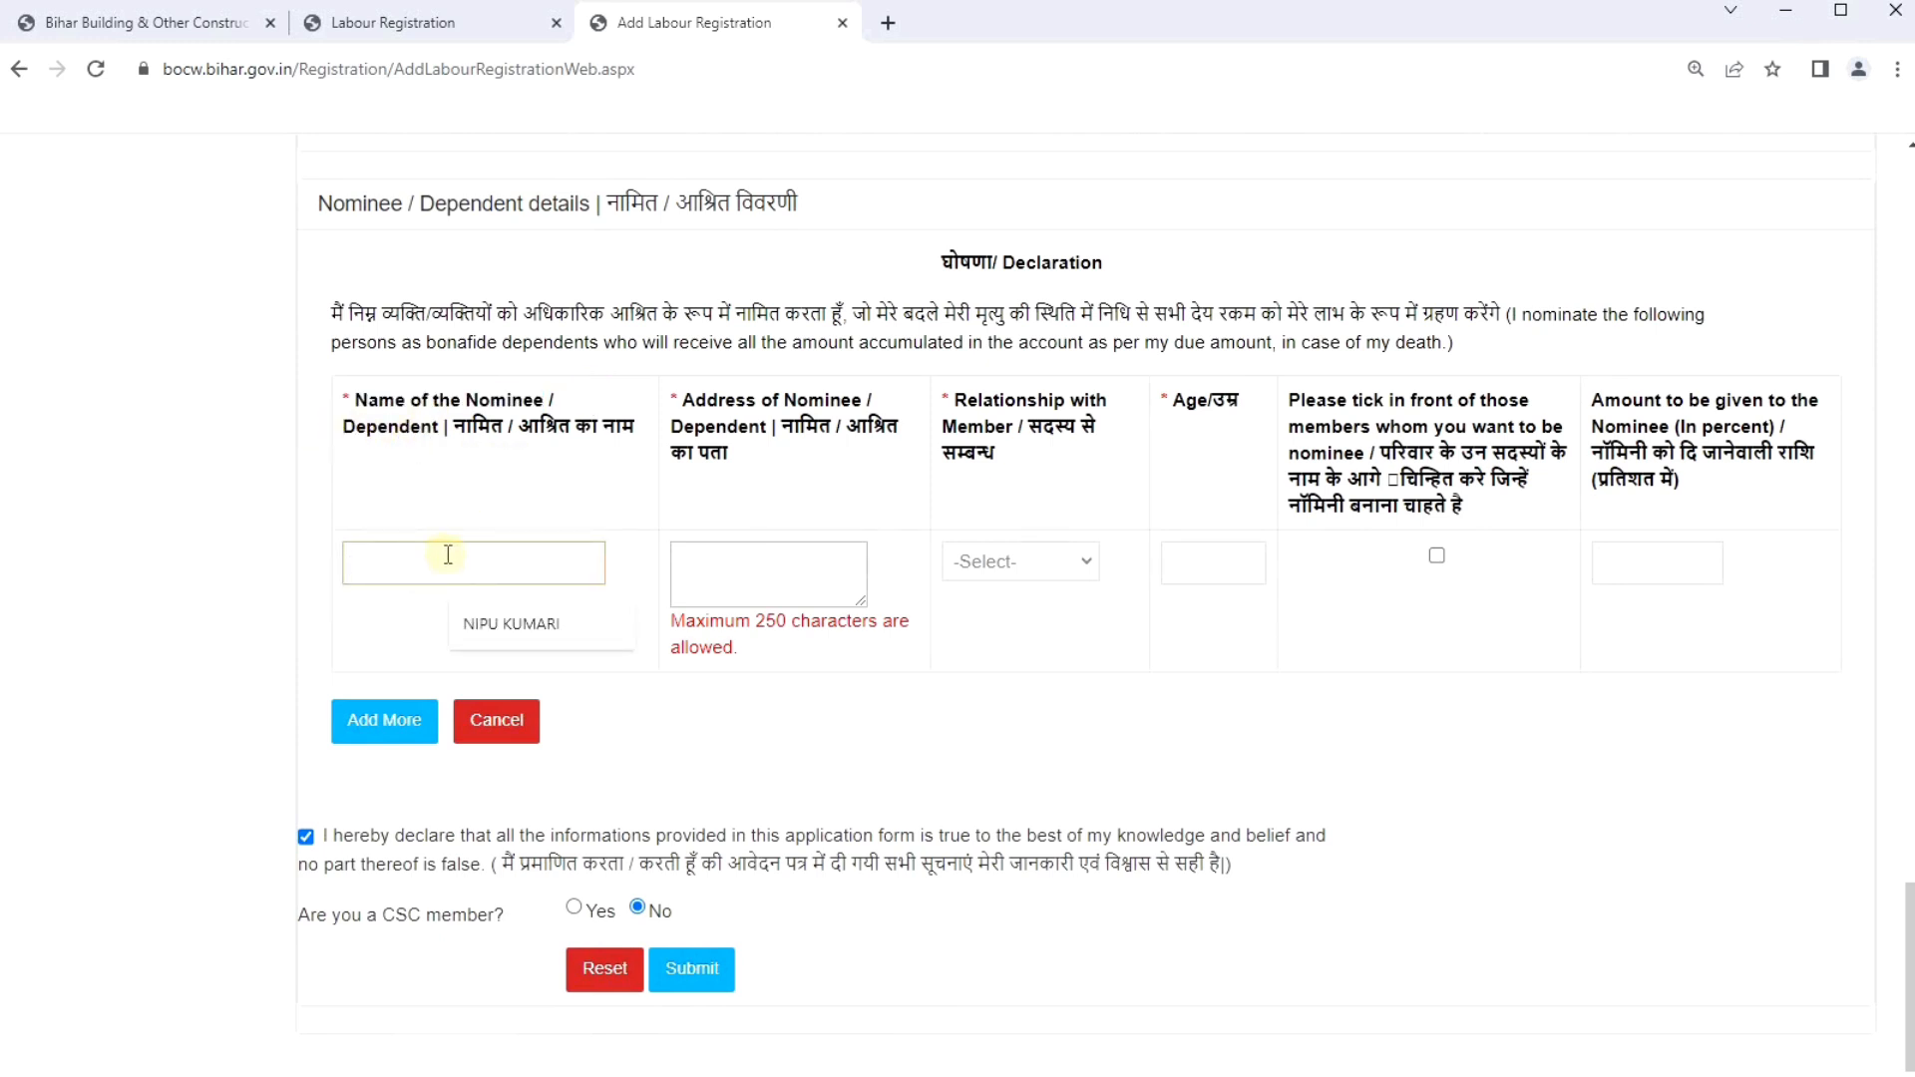
pyautogui.click(514, 624)
pyautogui.click(773, 583)
pyautogui.write('FDHD')
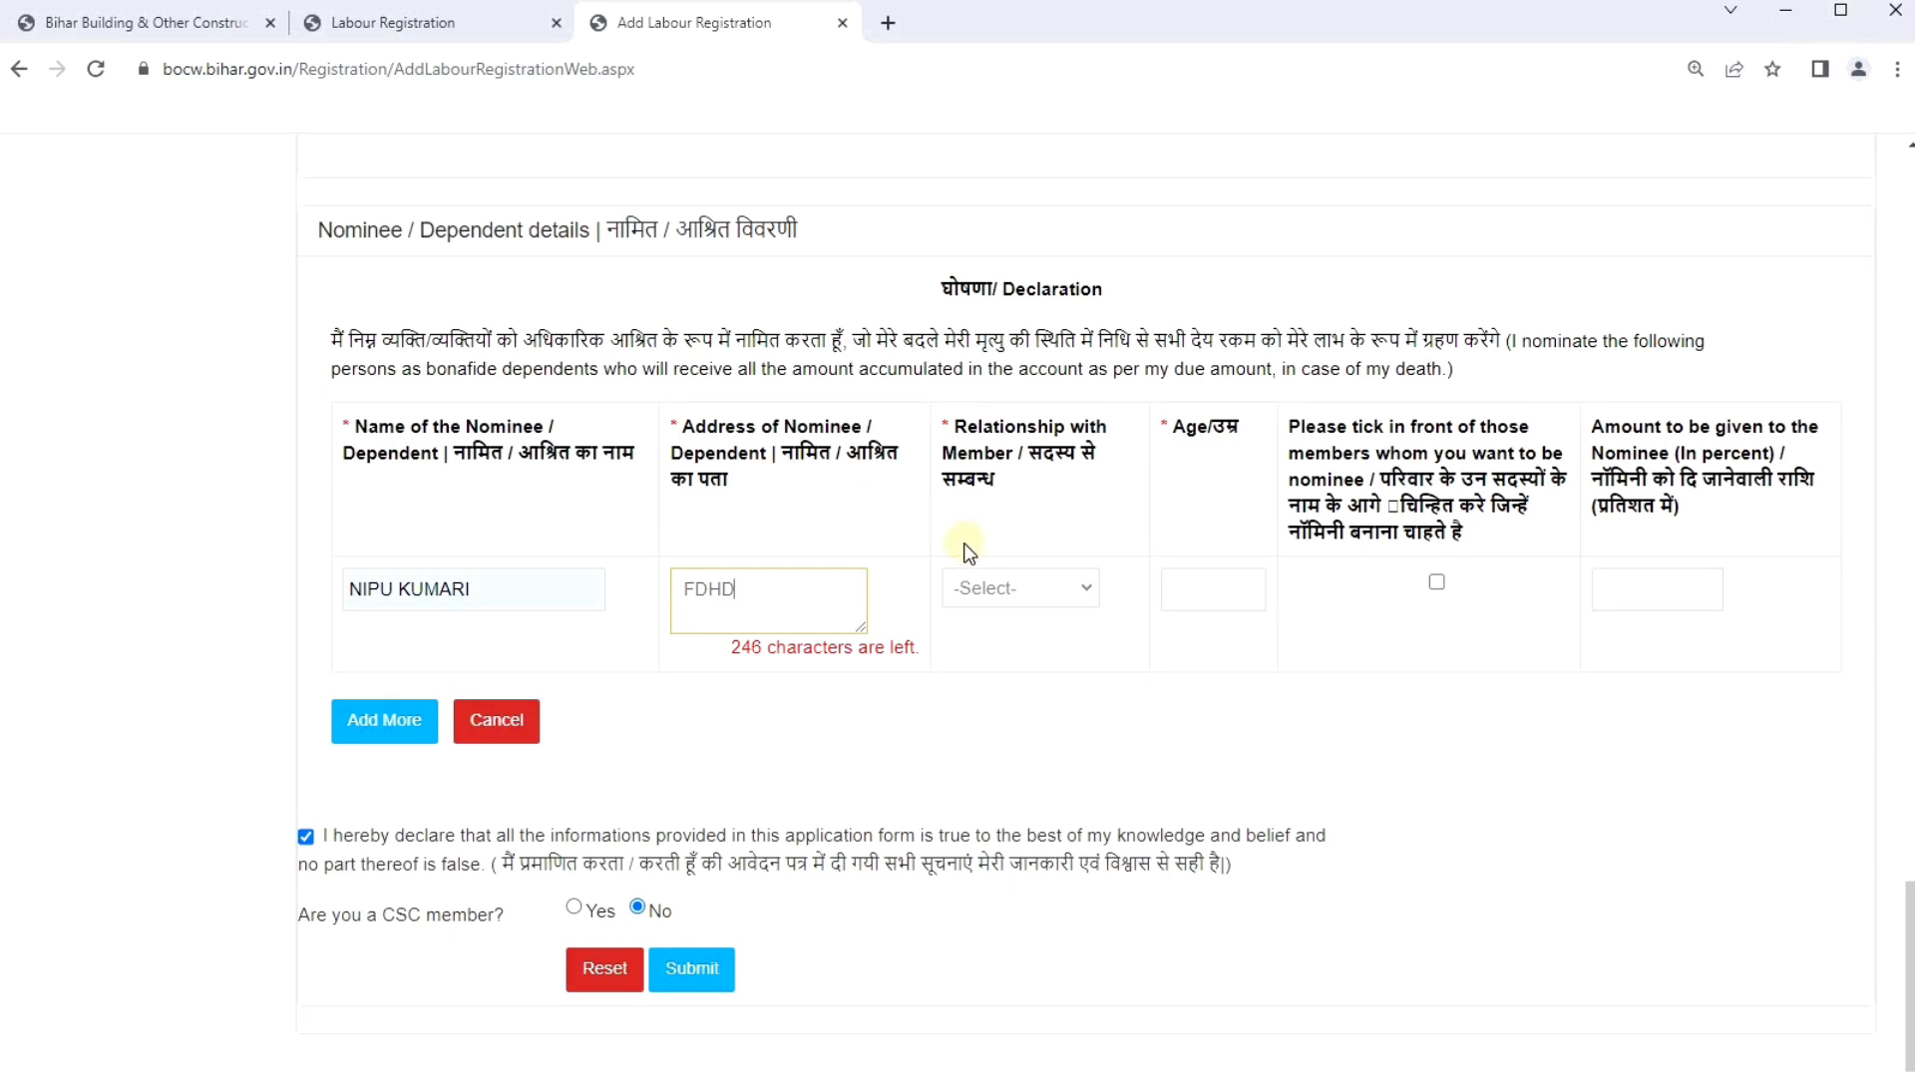
pyautogui.click(986, 591)
pyautogui.click(1018, 804)
pyautogui.click(1209, 588)
pyautogui.write('25')
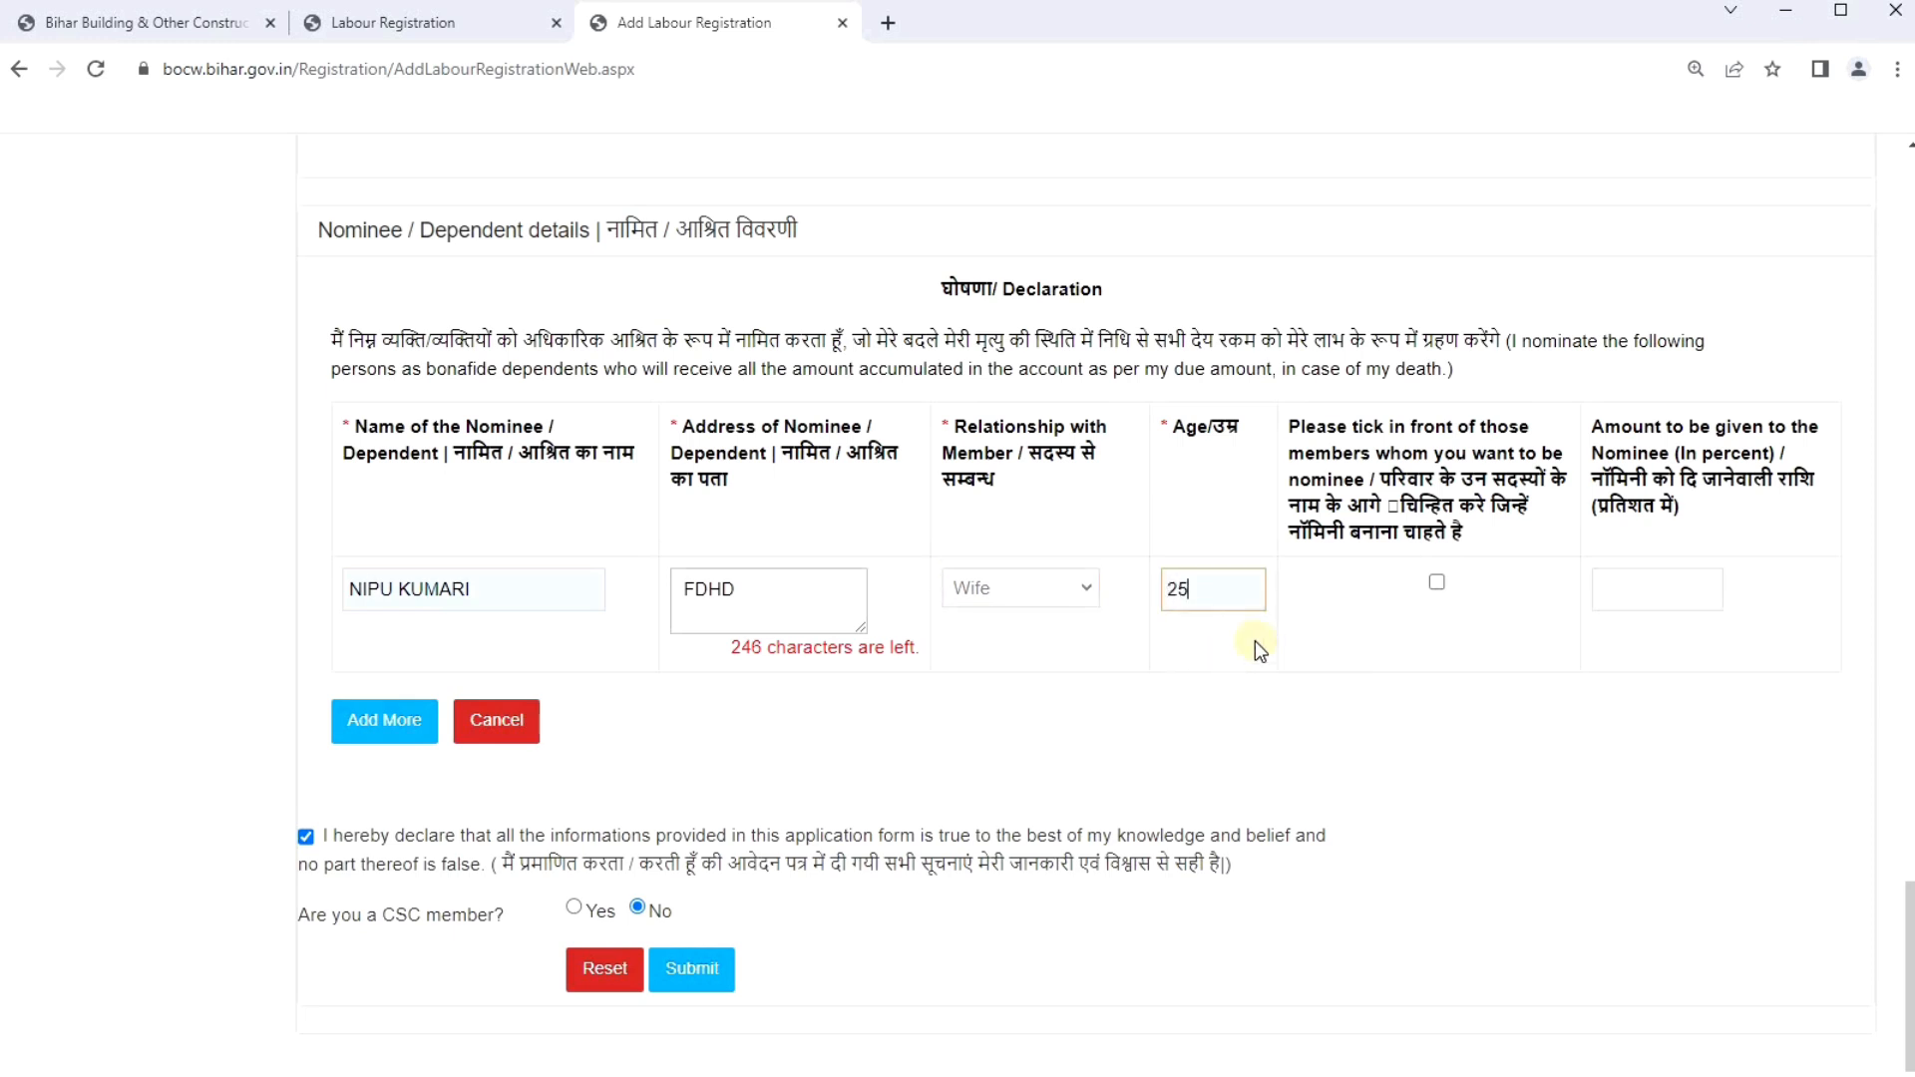
# Mark the family member as nominee with an amount of 25 percent and add the nominee to the list.
pyautogui.click(1436, 584)
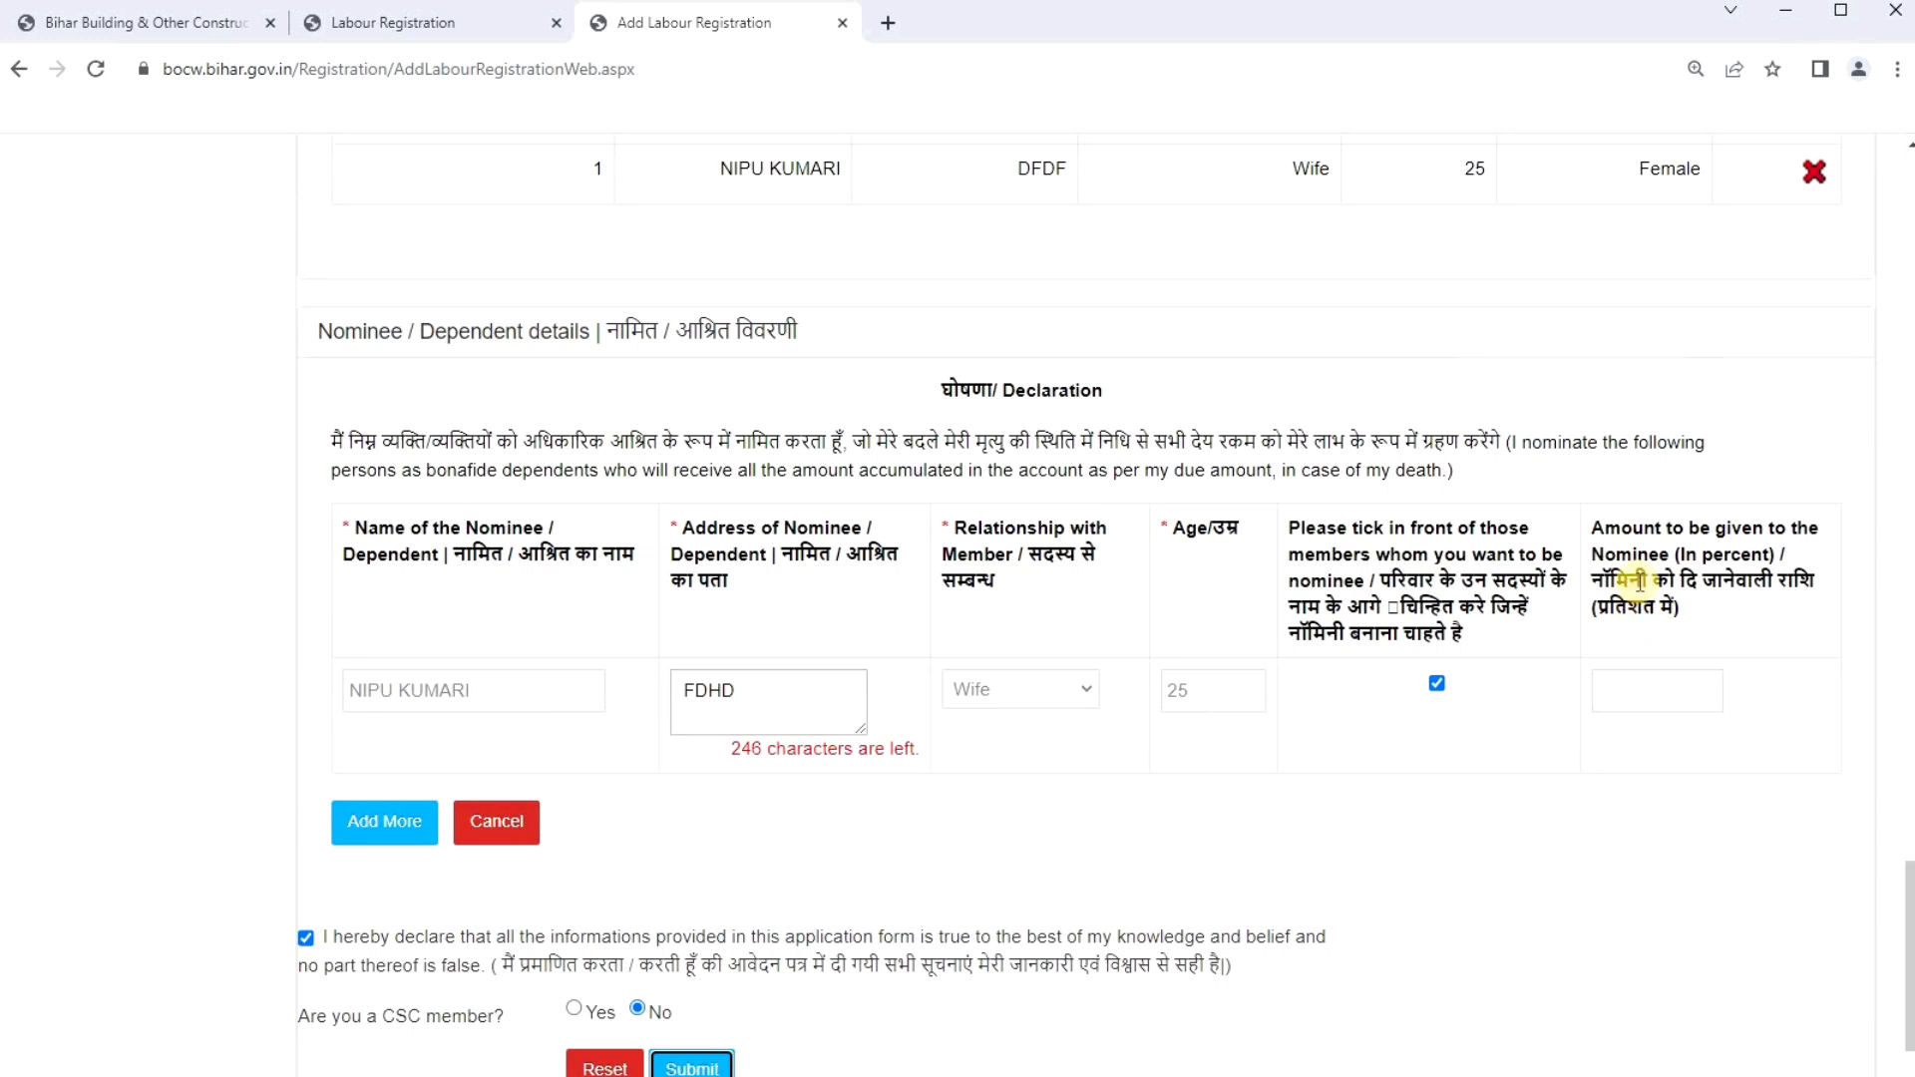
pyautogui.click(1644, 690)
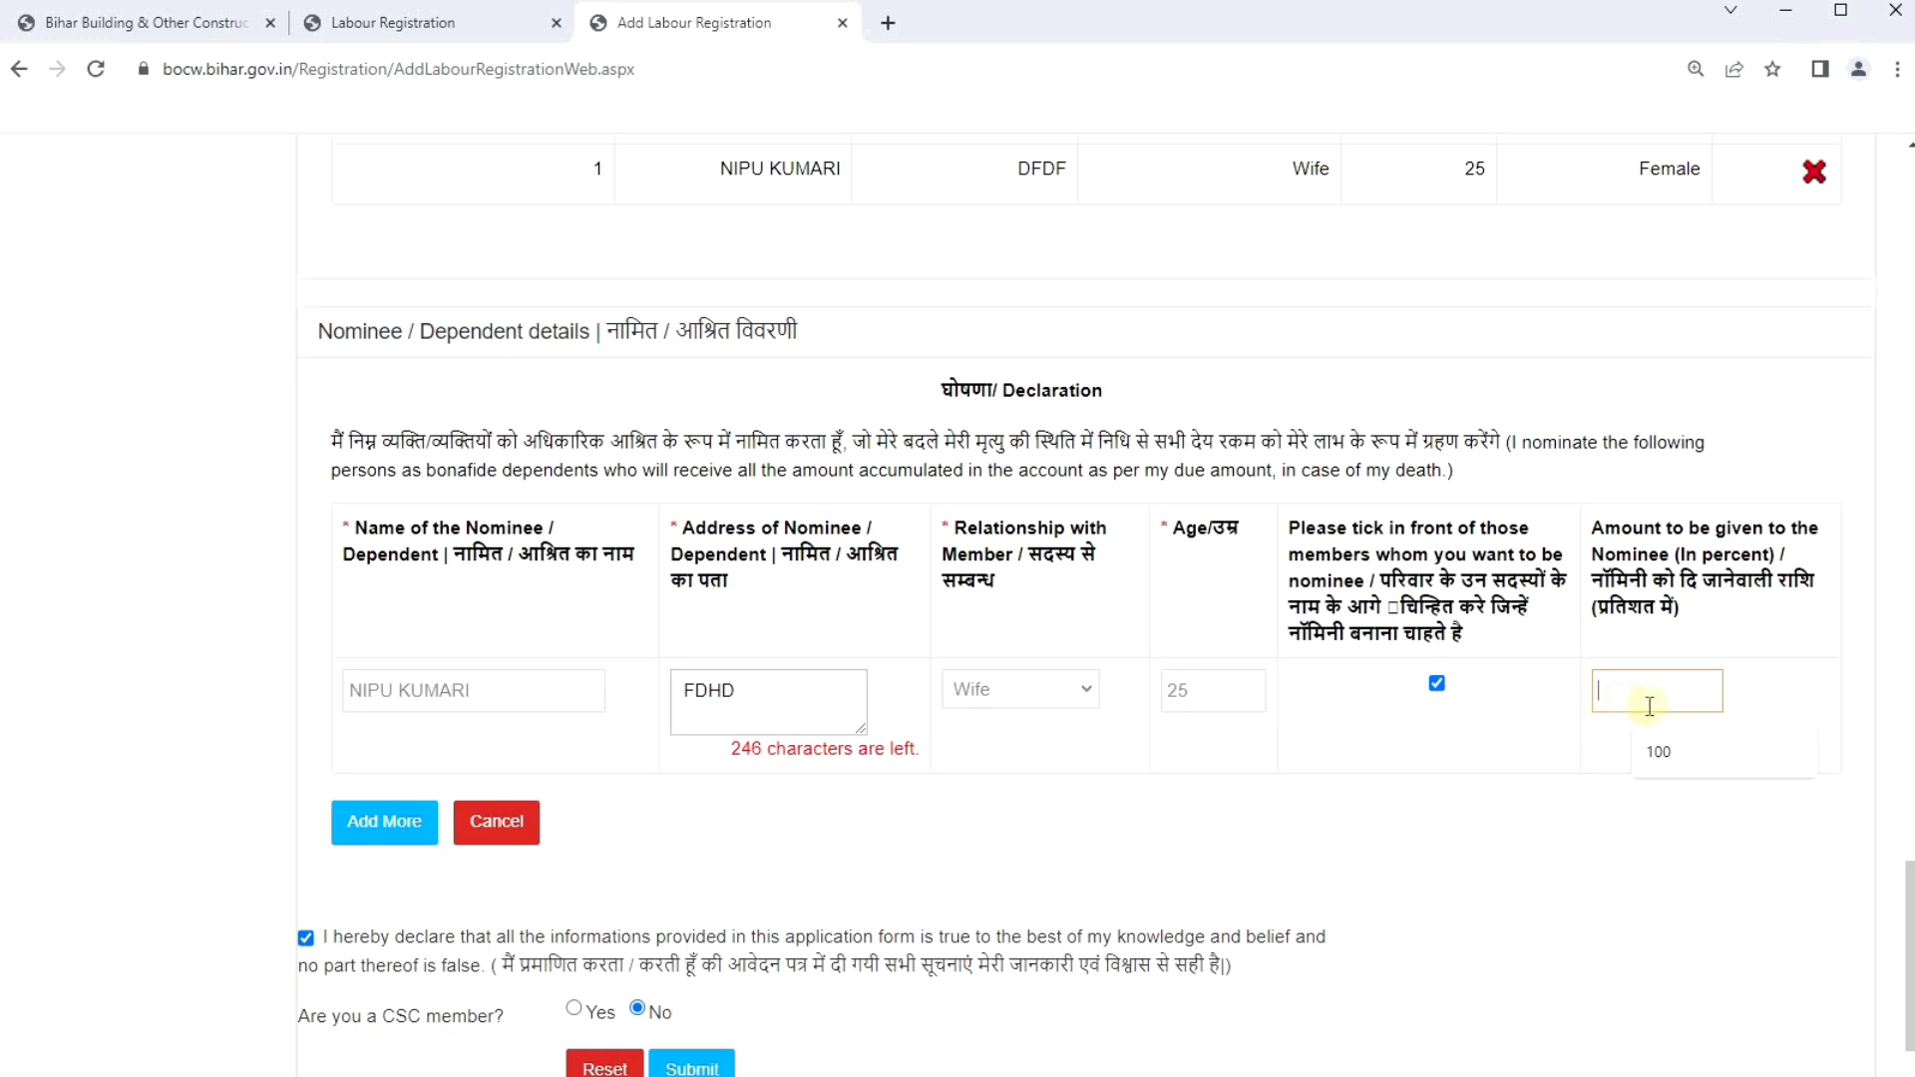
pyautogui.write('25')
pyautogui.click(382, 823)
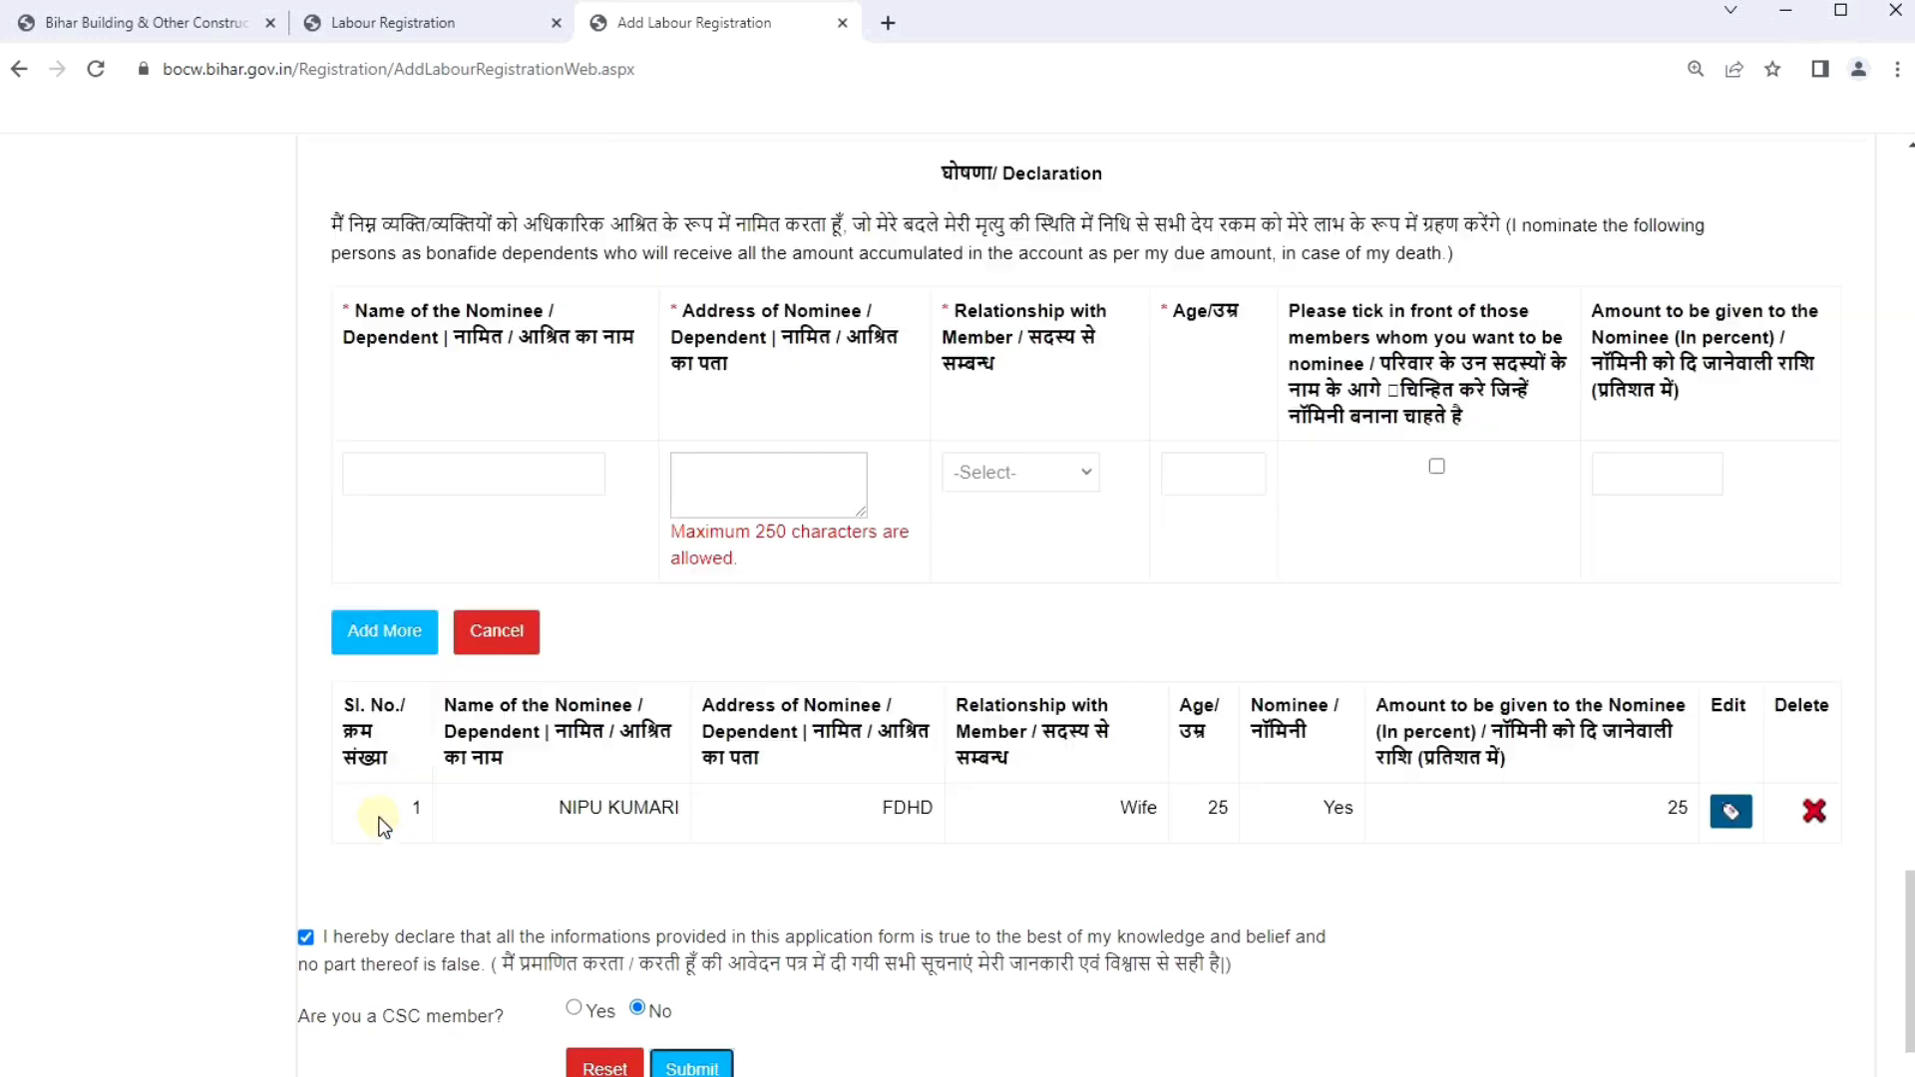
# Tick the nominee checkbox in the blank entry row for a second nominee.
pyautogui.scroll(-1, 380, 824)
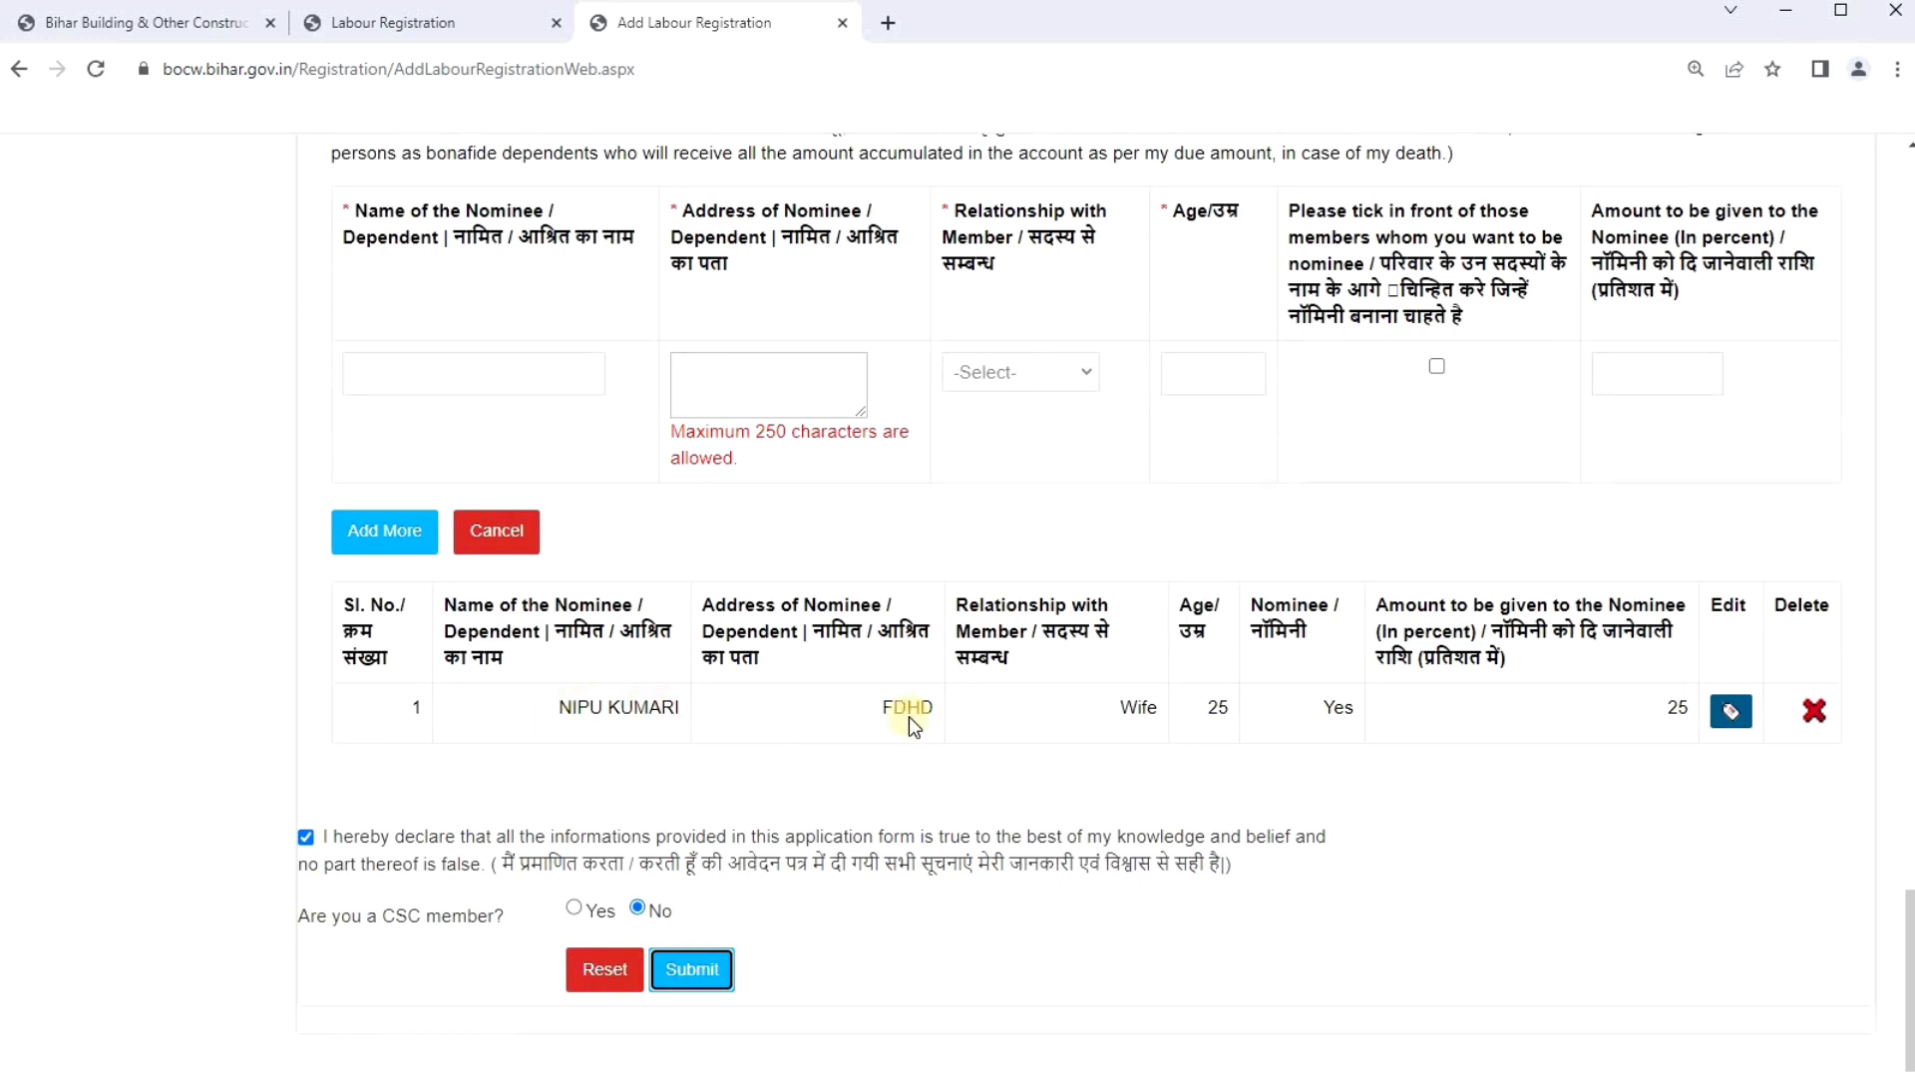
pyautogui.scroll(1, 745, 665)
pyautogui.click(415, 508)
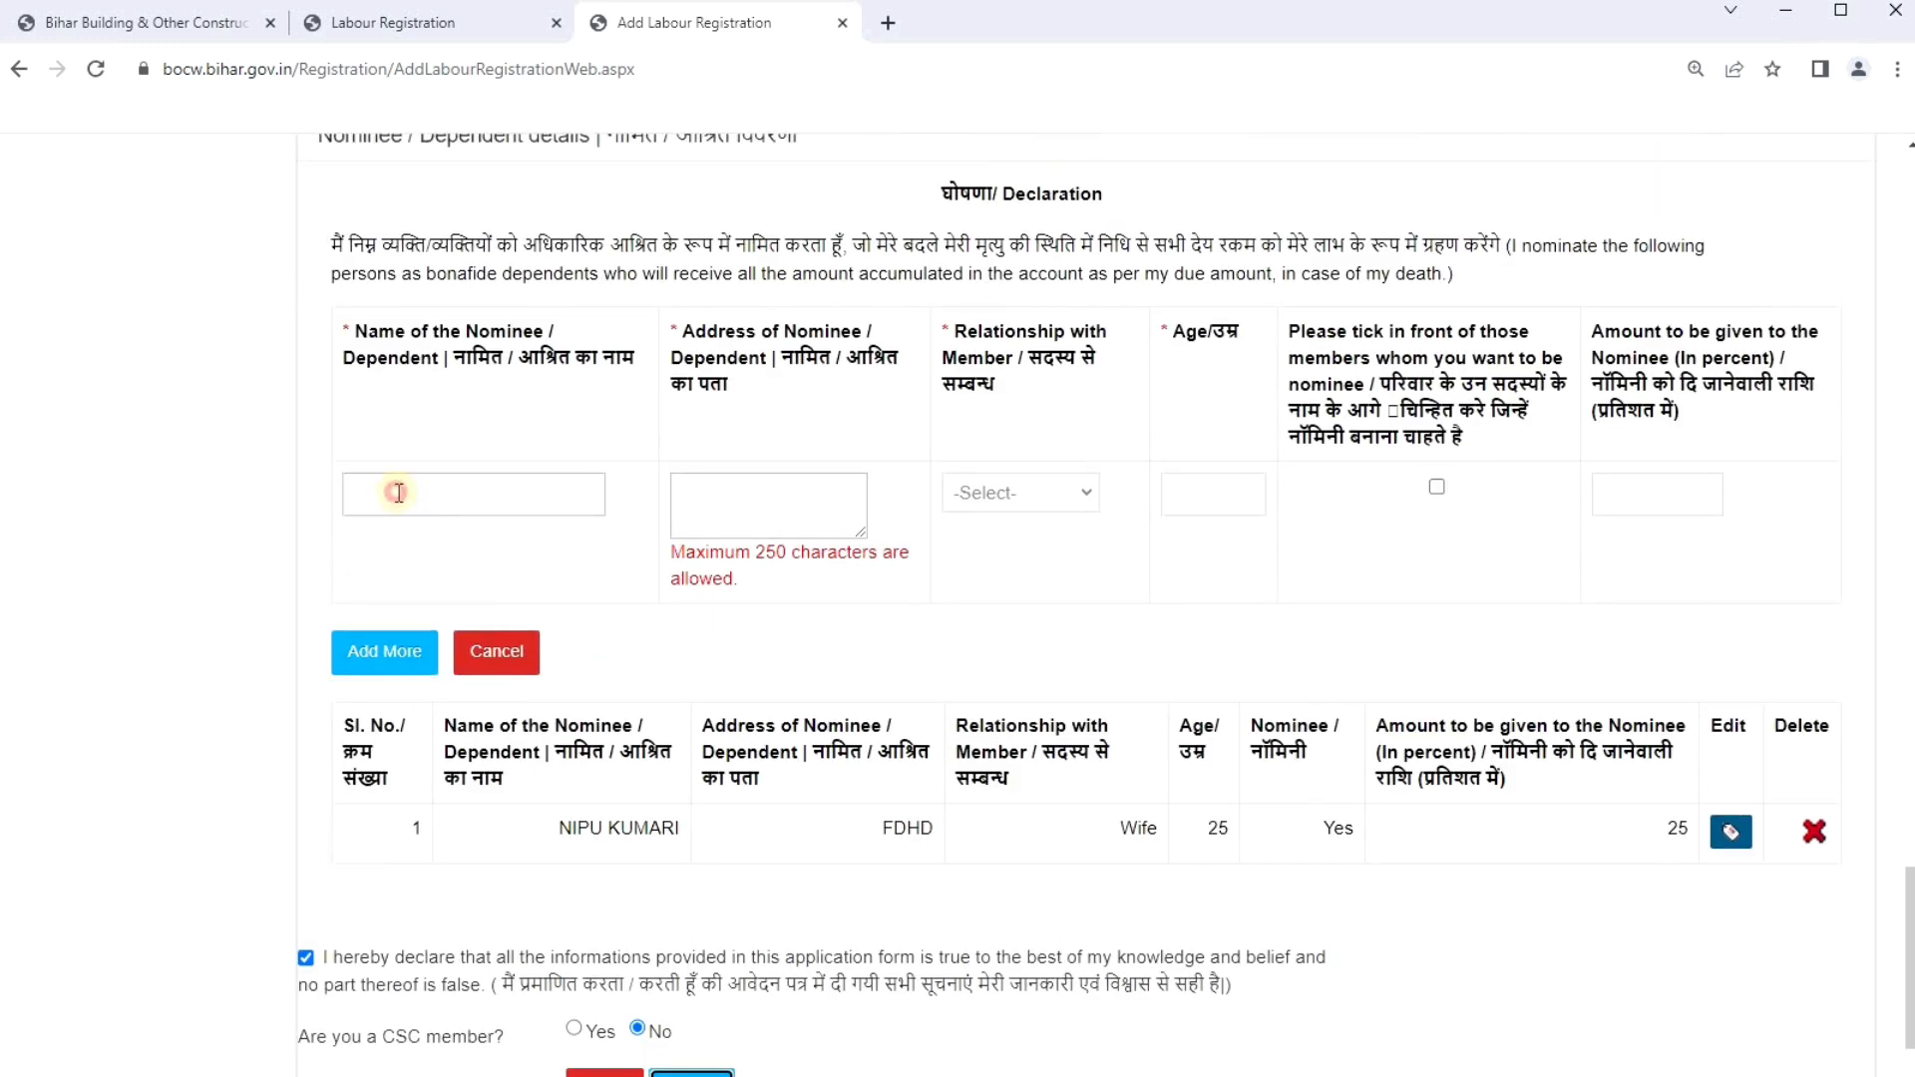
pyautogui.click(838, 510)
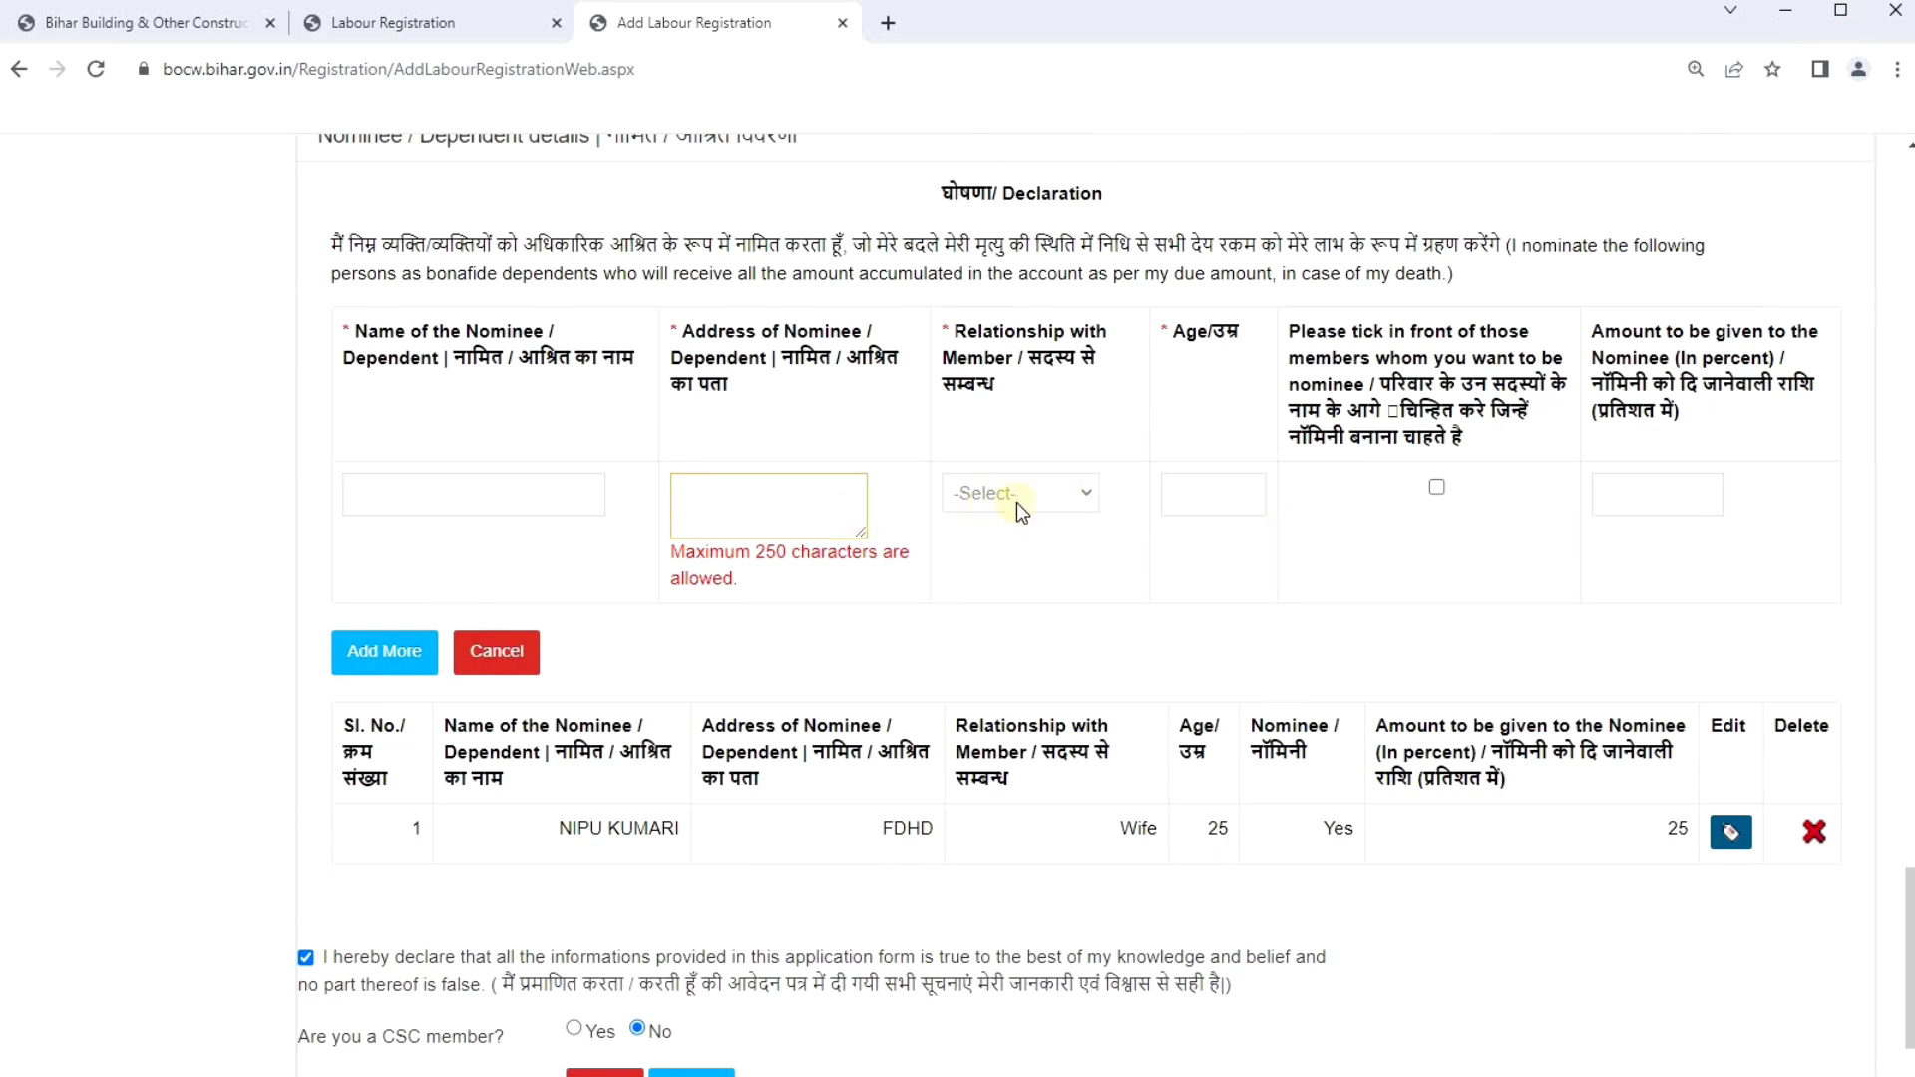
pyautogui.click(1436, 487)
pyautogui.click(1606, 495)
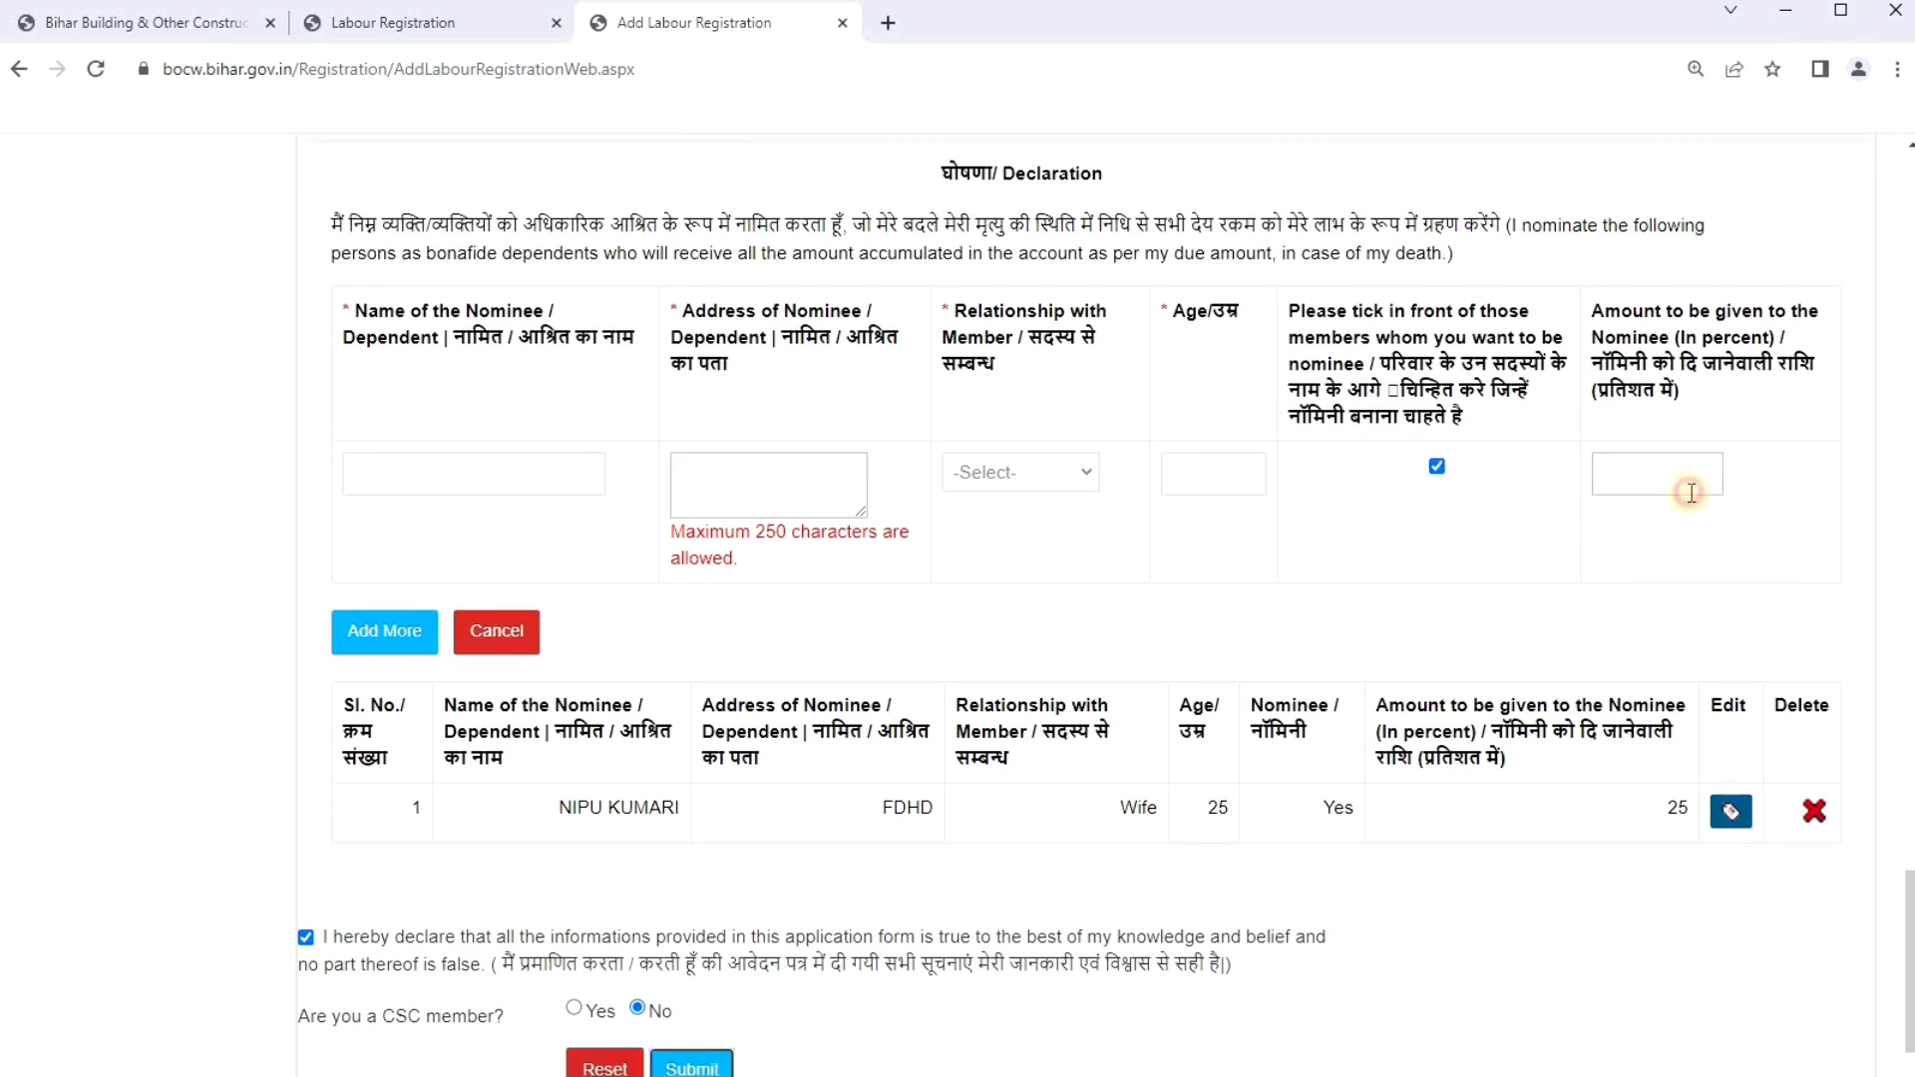
pyautogui.click(1624, 482)
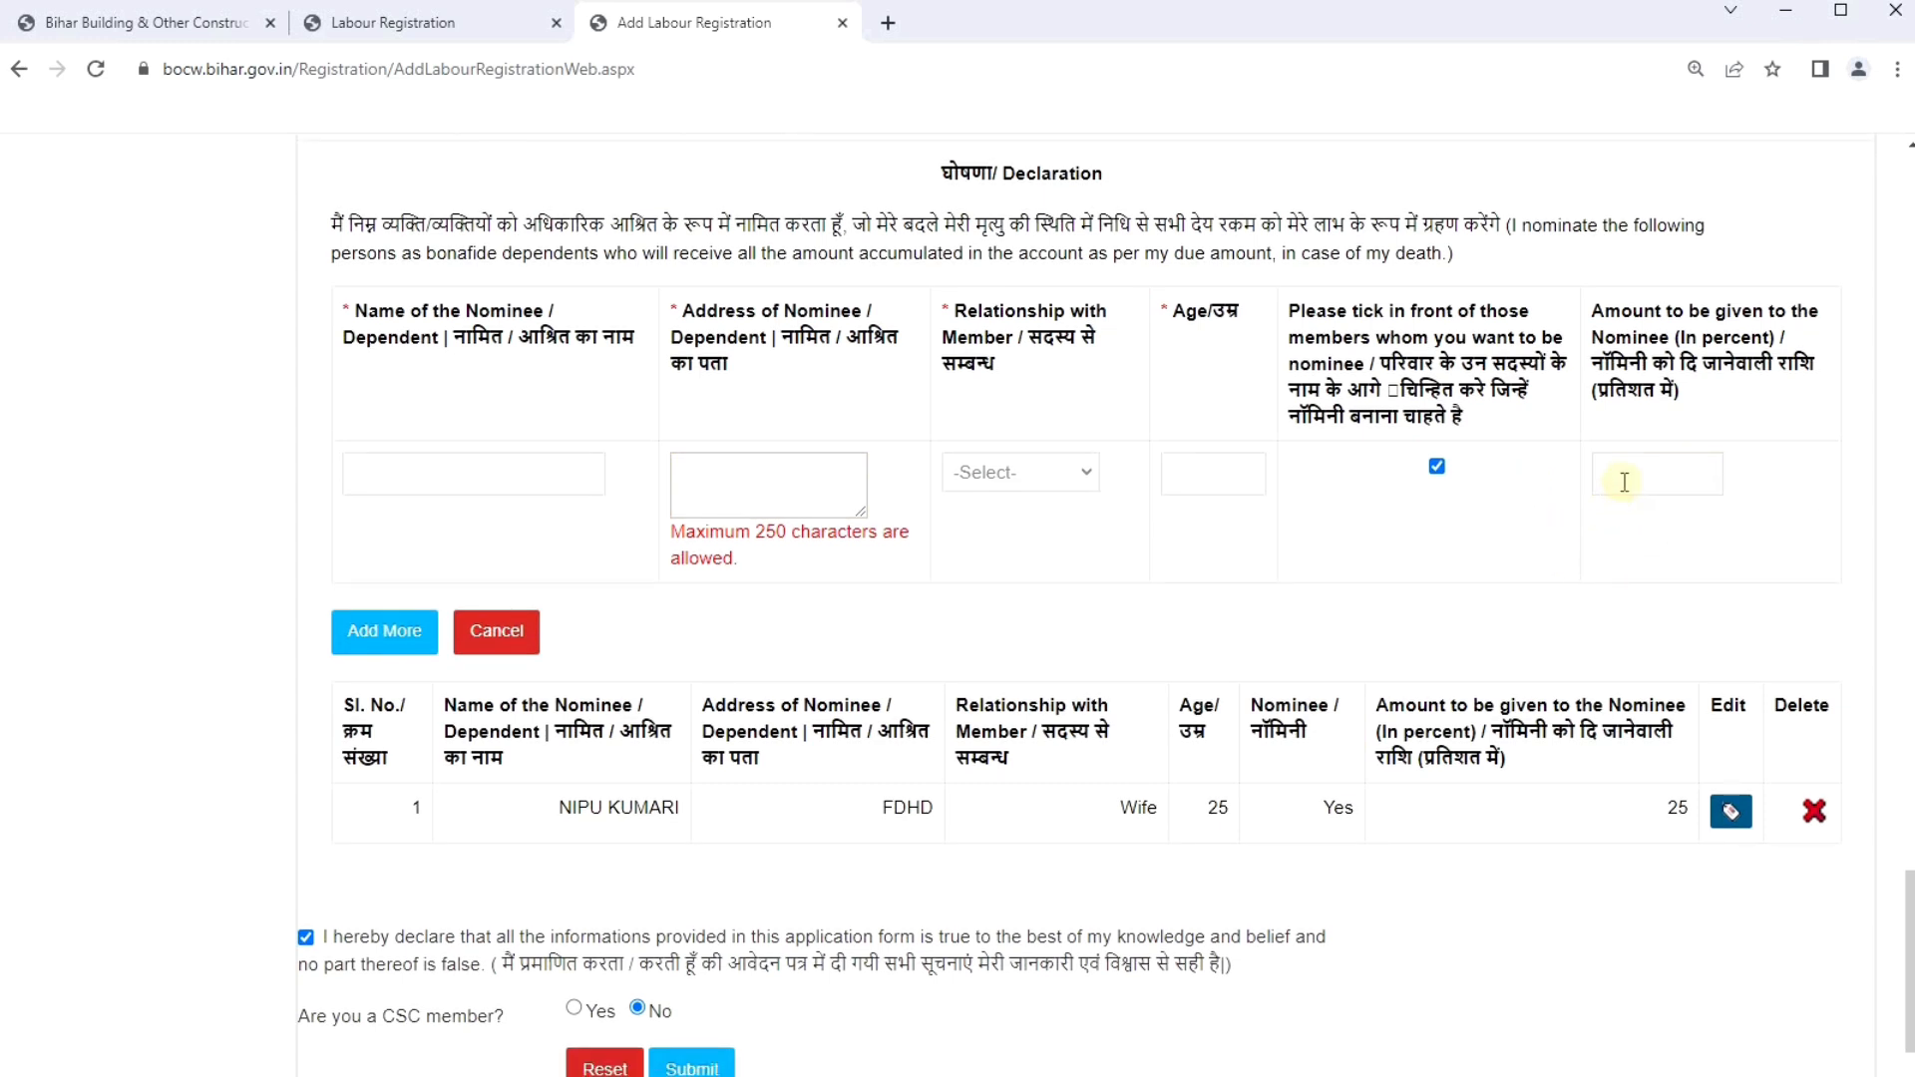
# Answer No to being a CSC member, submit the registration form and agree to save it.
pyautogui.scroll(-1, 1397, 626)
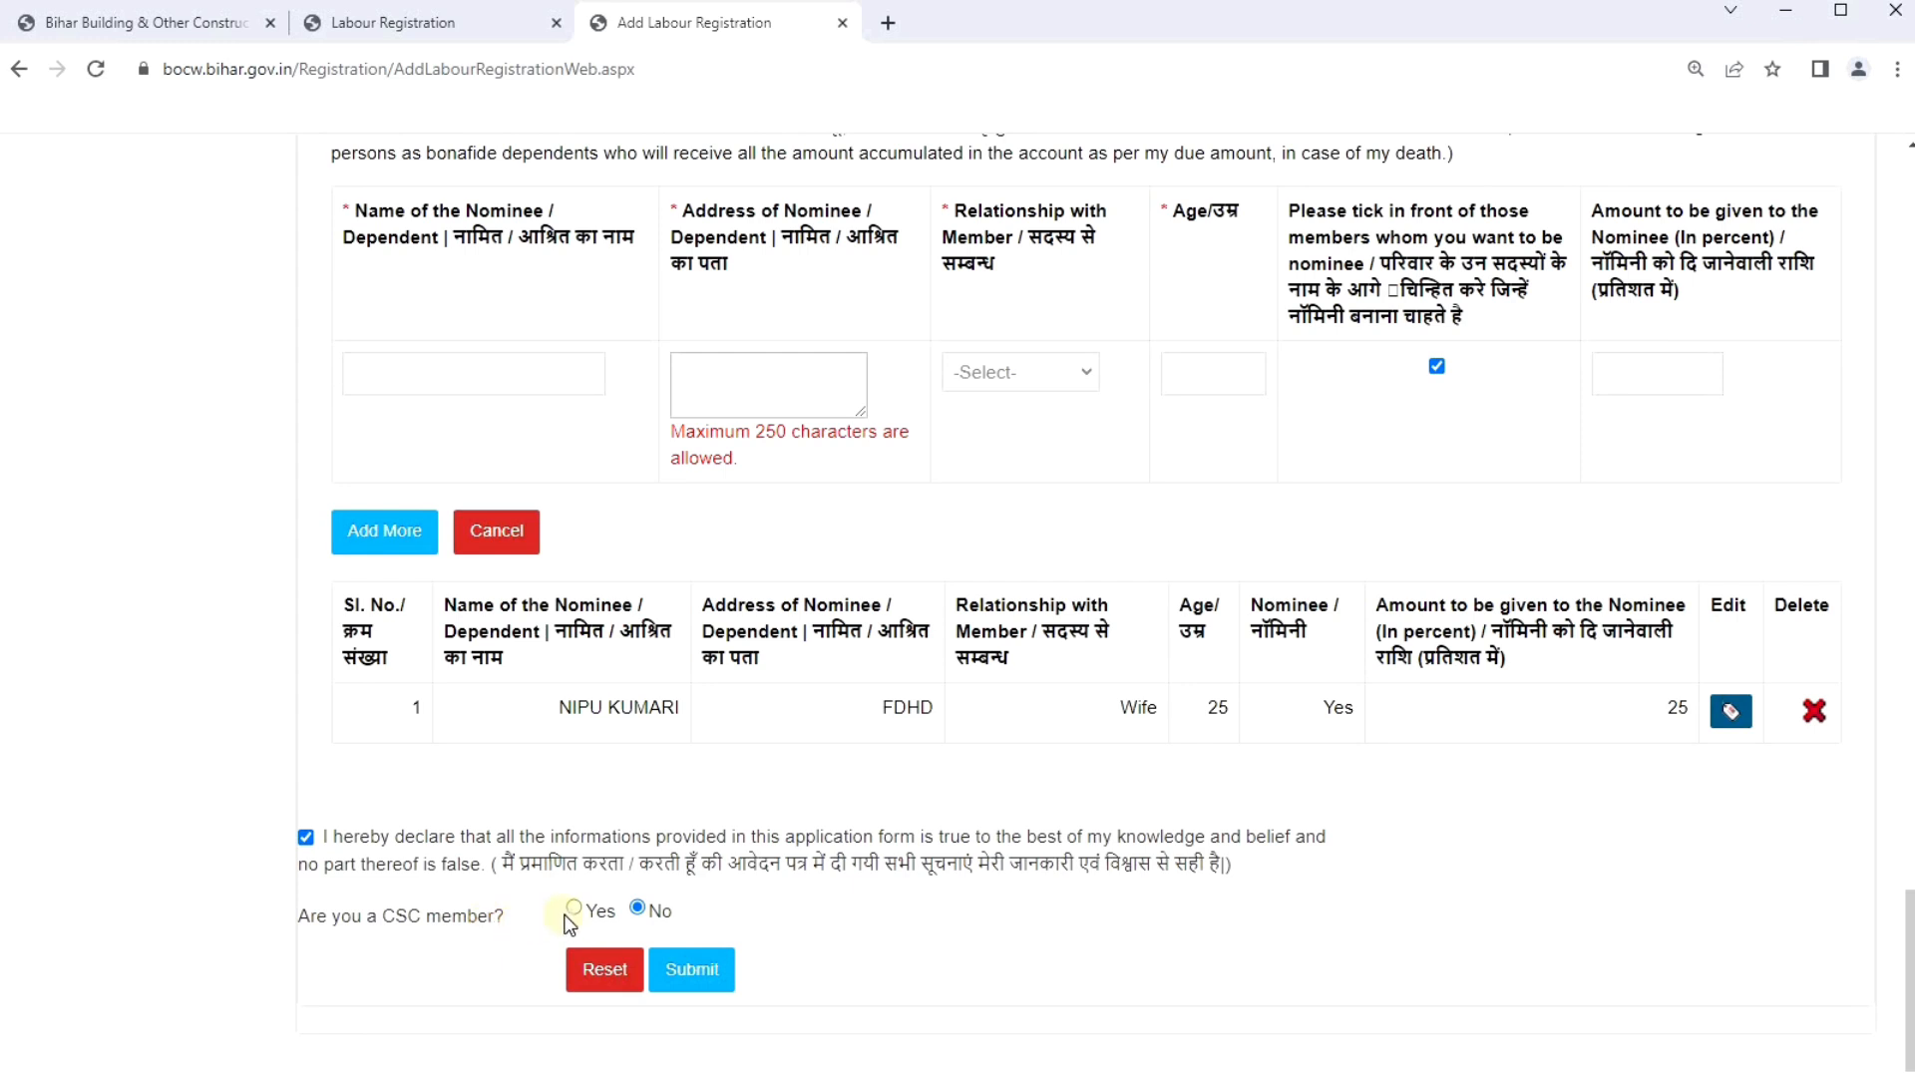
pyautogui.click(639, 907)
pyautogui.click(686, 973)
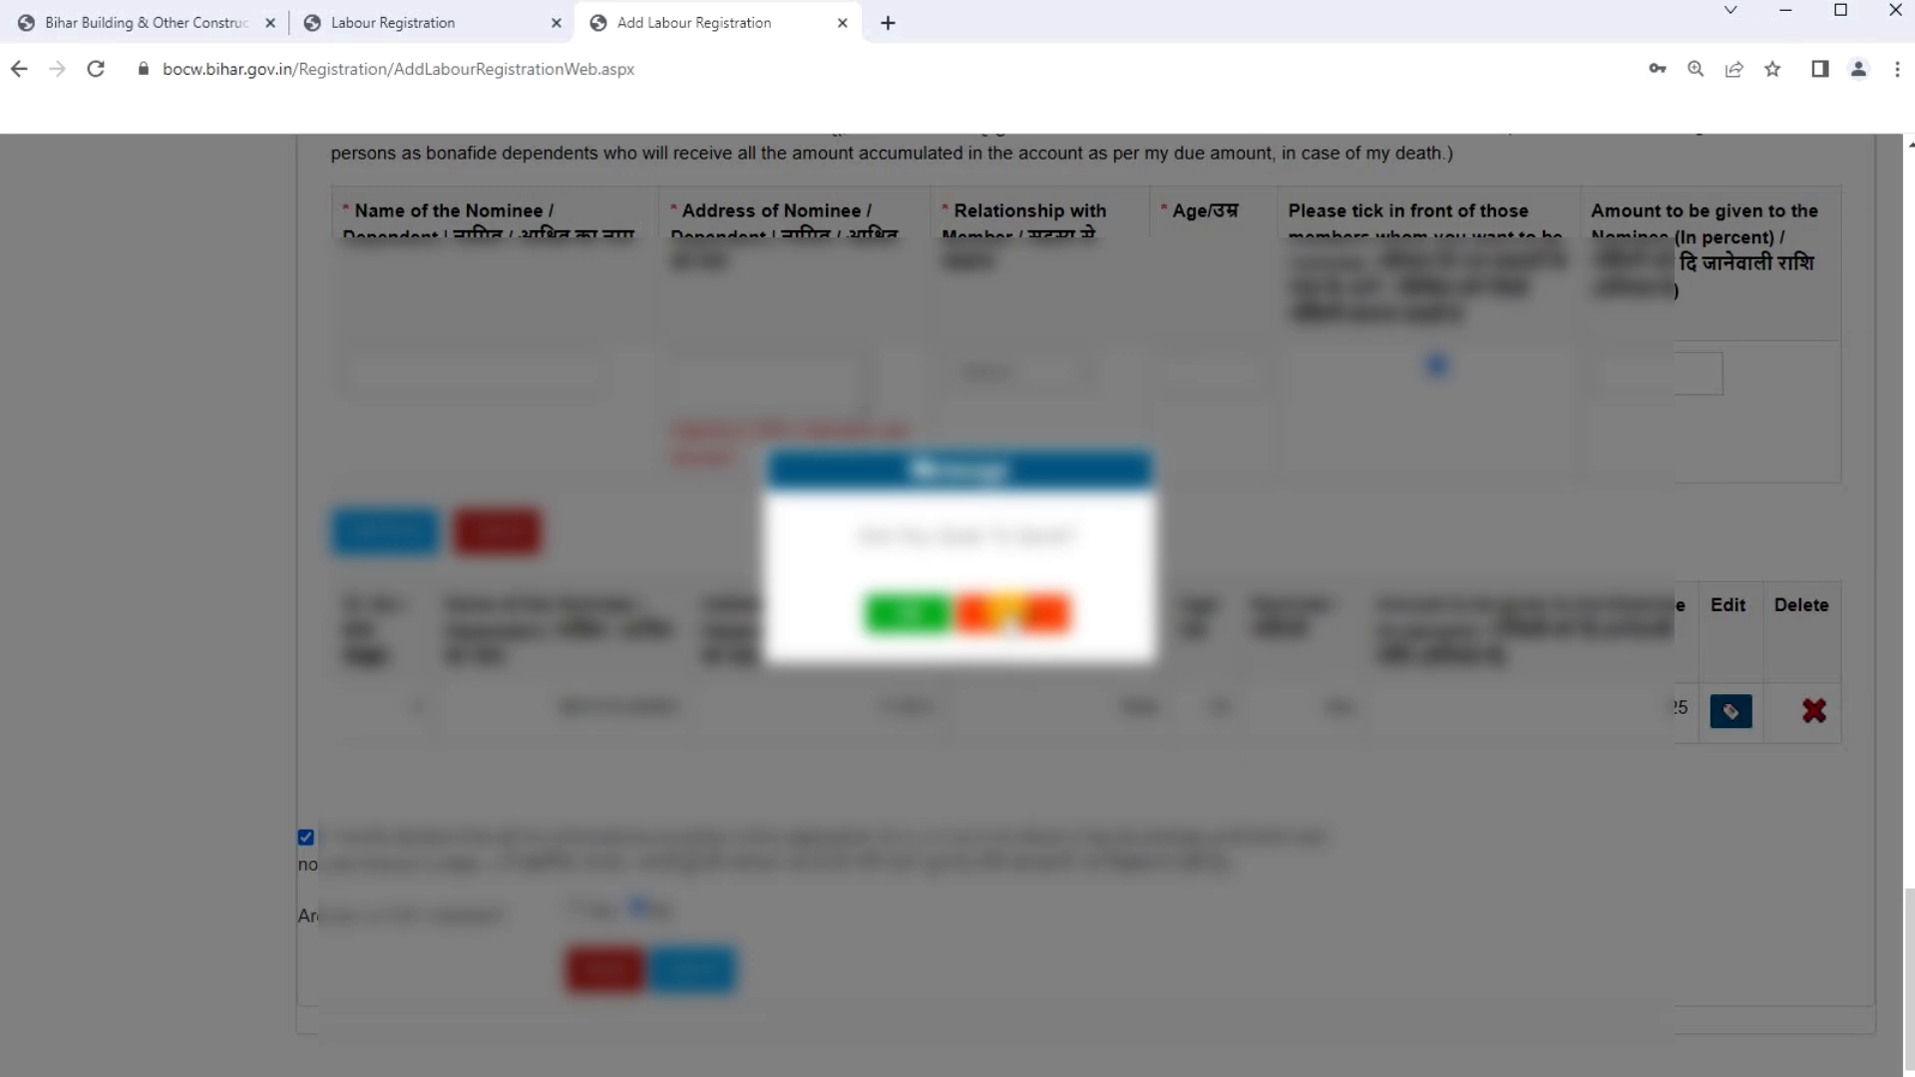
pyautogui.click(905, 611)
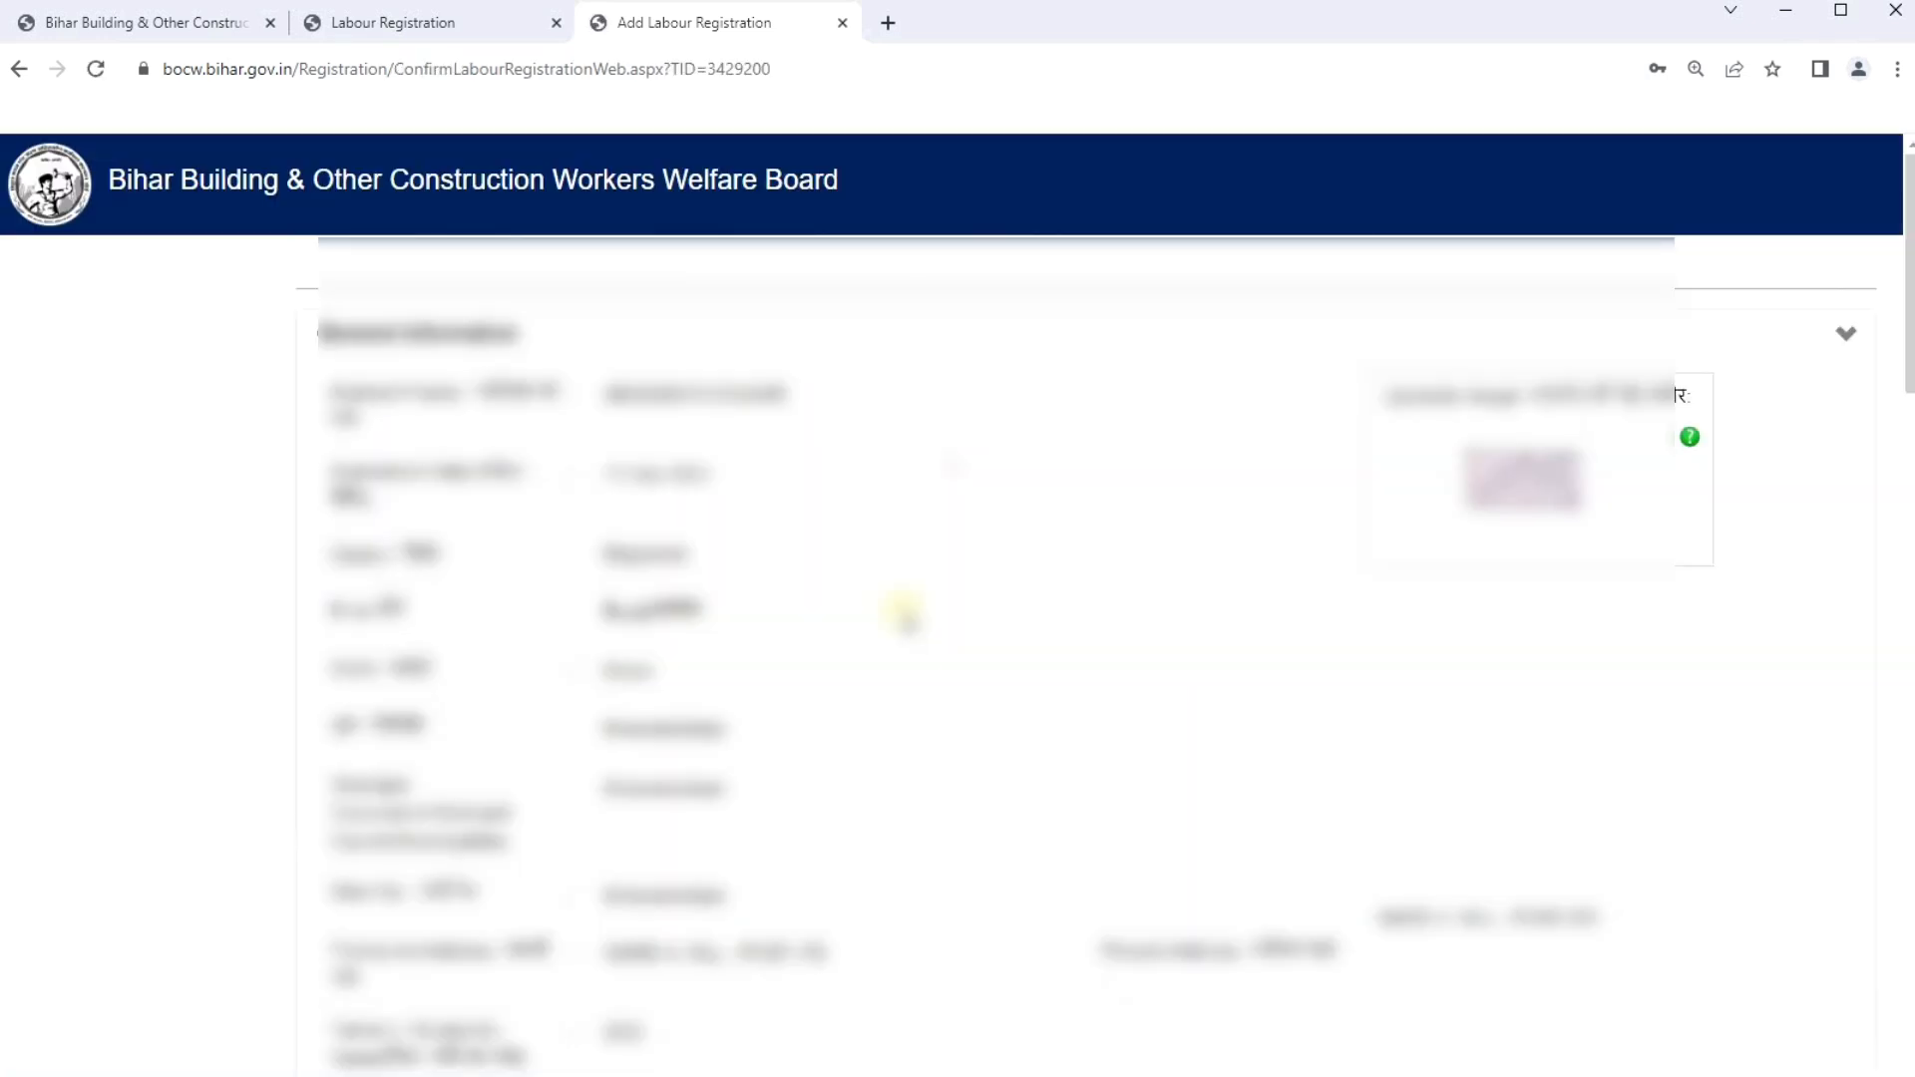
# Review the registration summary down to the nominee details and confirm the application.
pyautogui.scroll(-15, 905, 611)
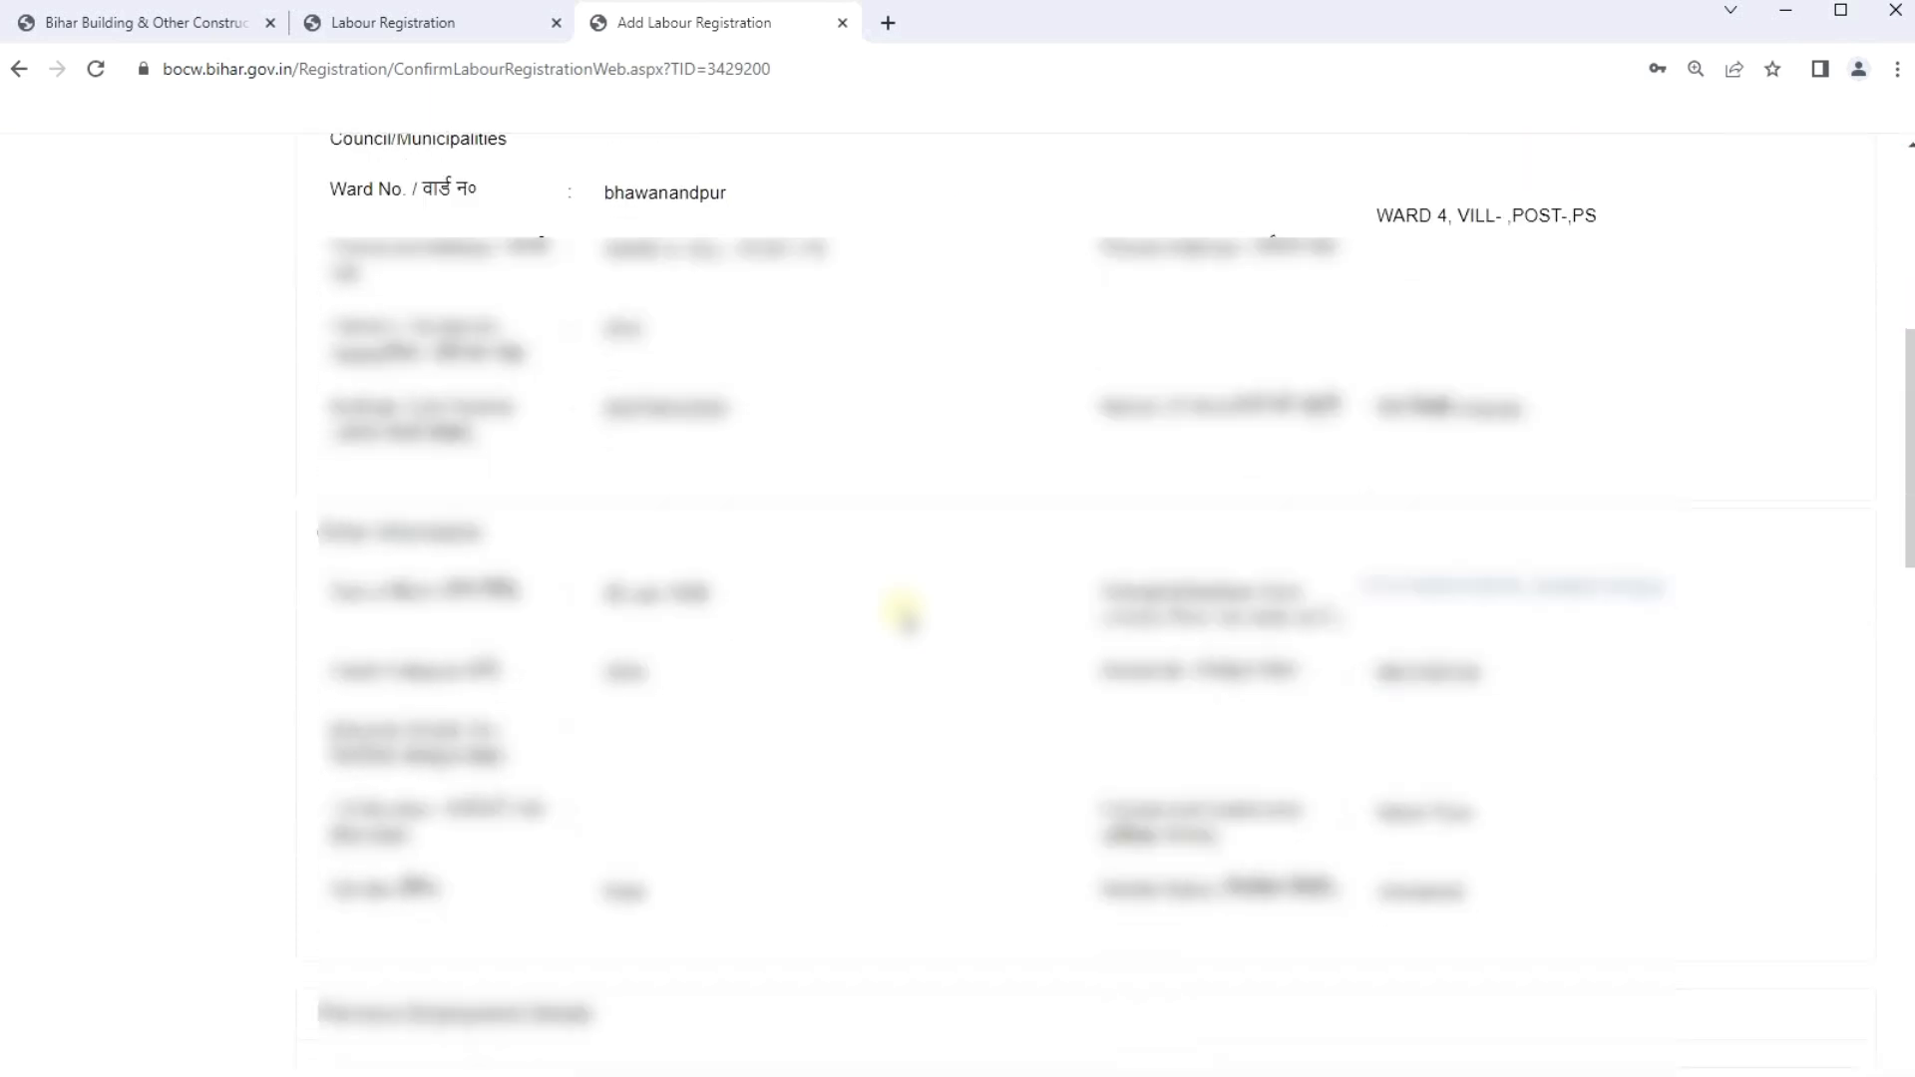
pyautogui.scroll(-15, 906, 611)
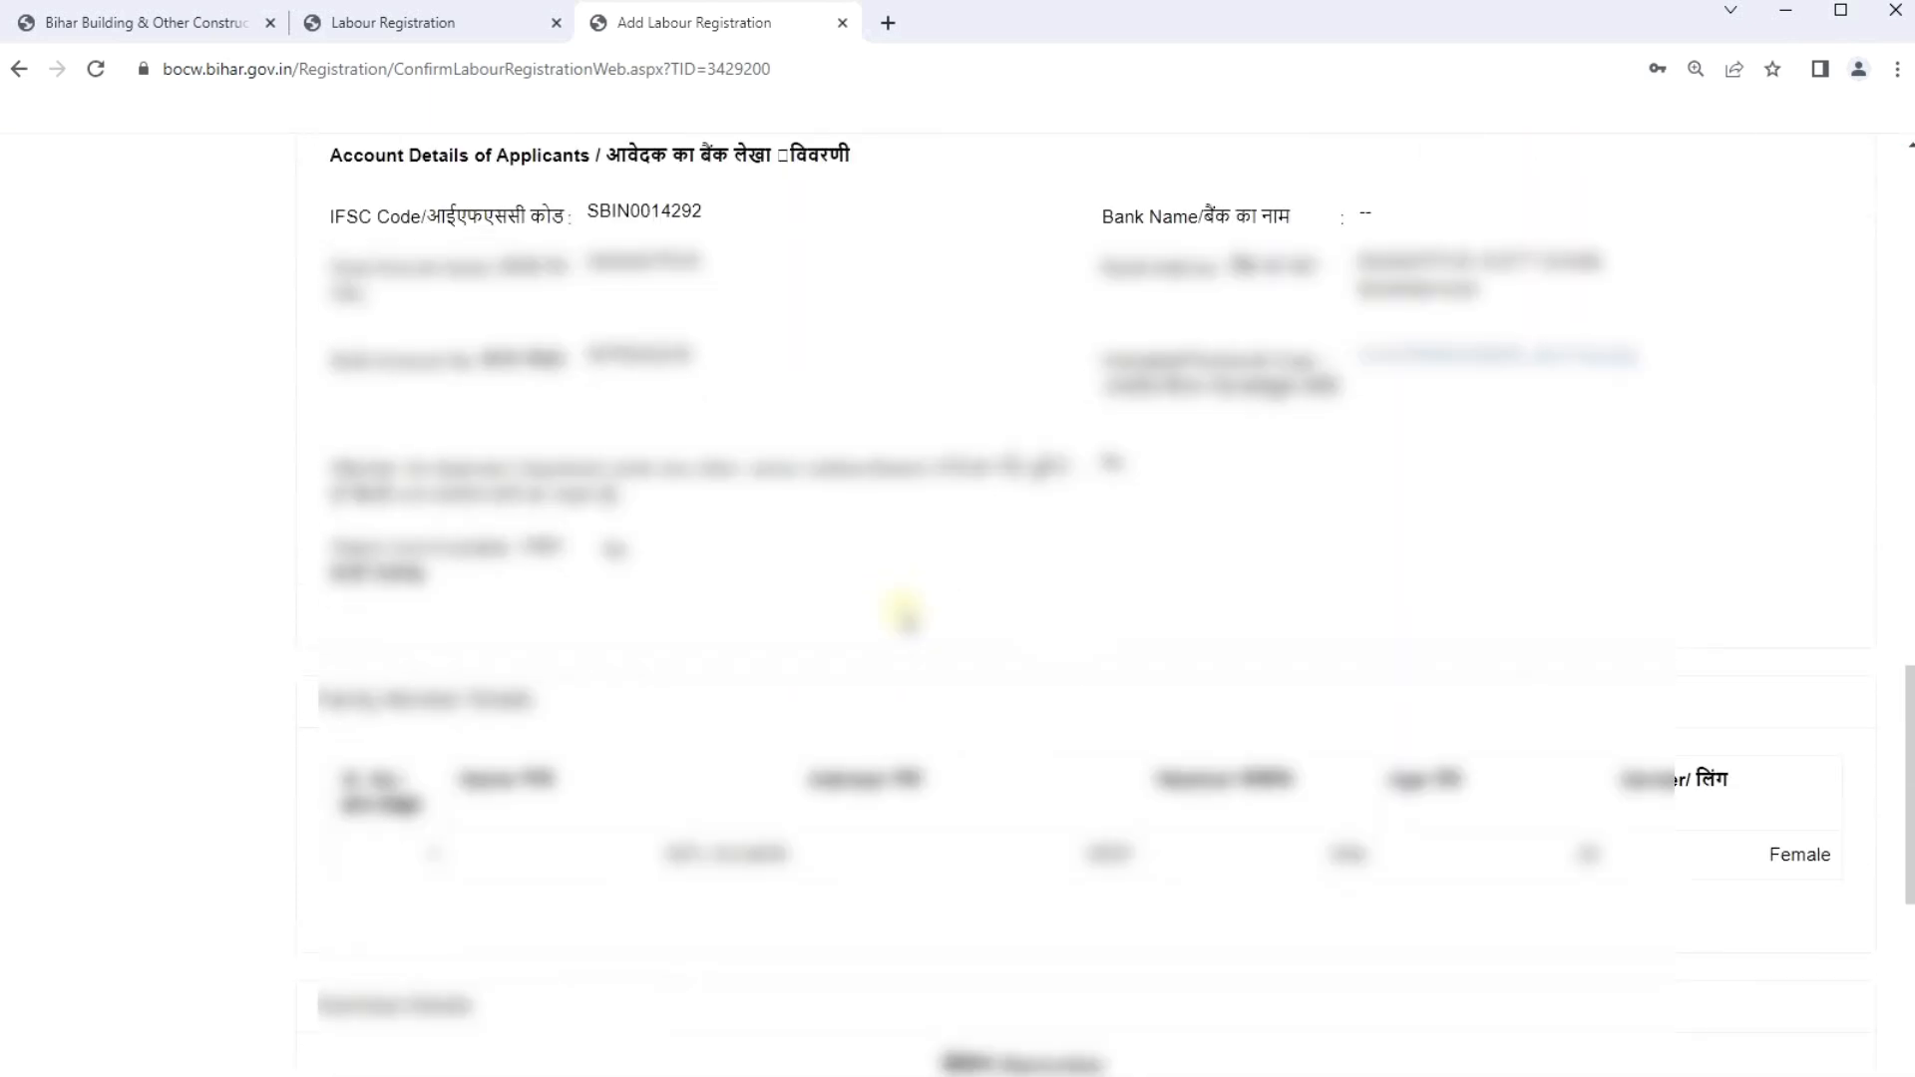
pyautogui.scroll(-5, 906, 612)
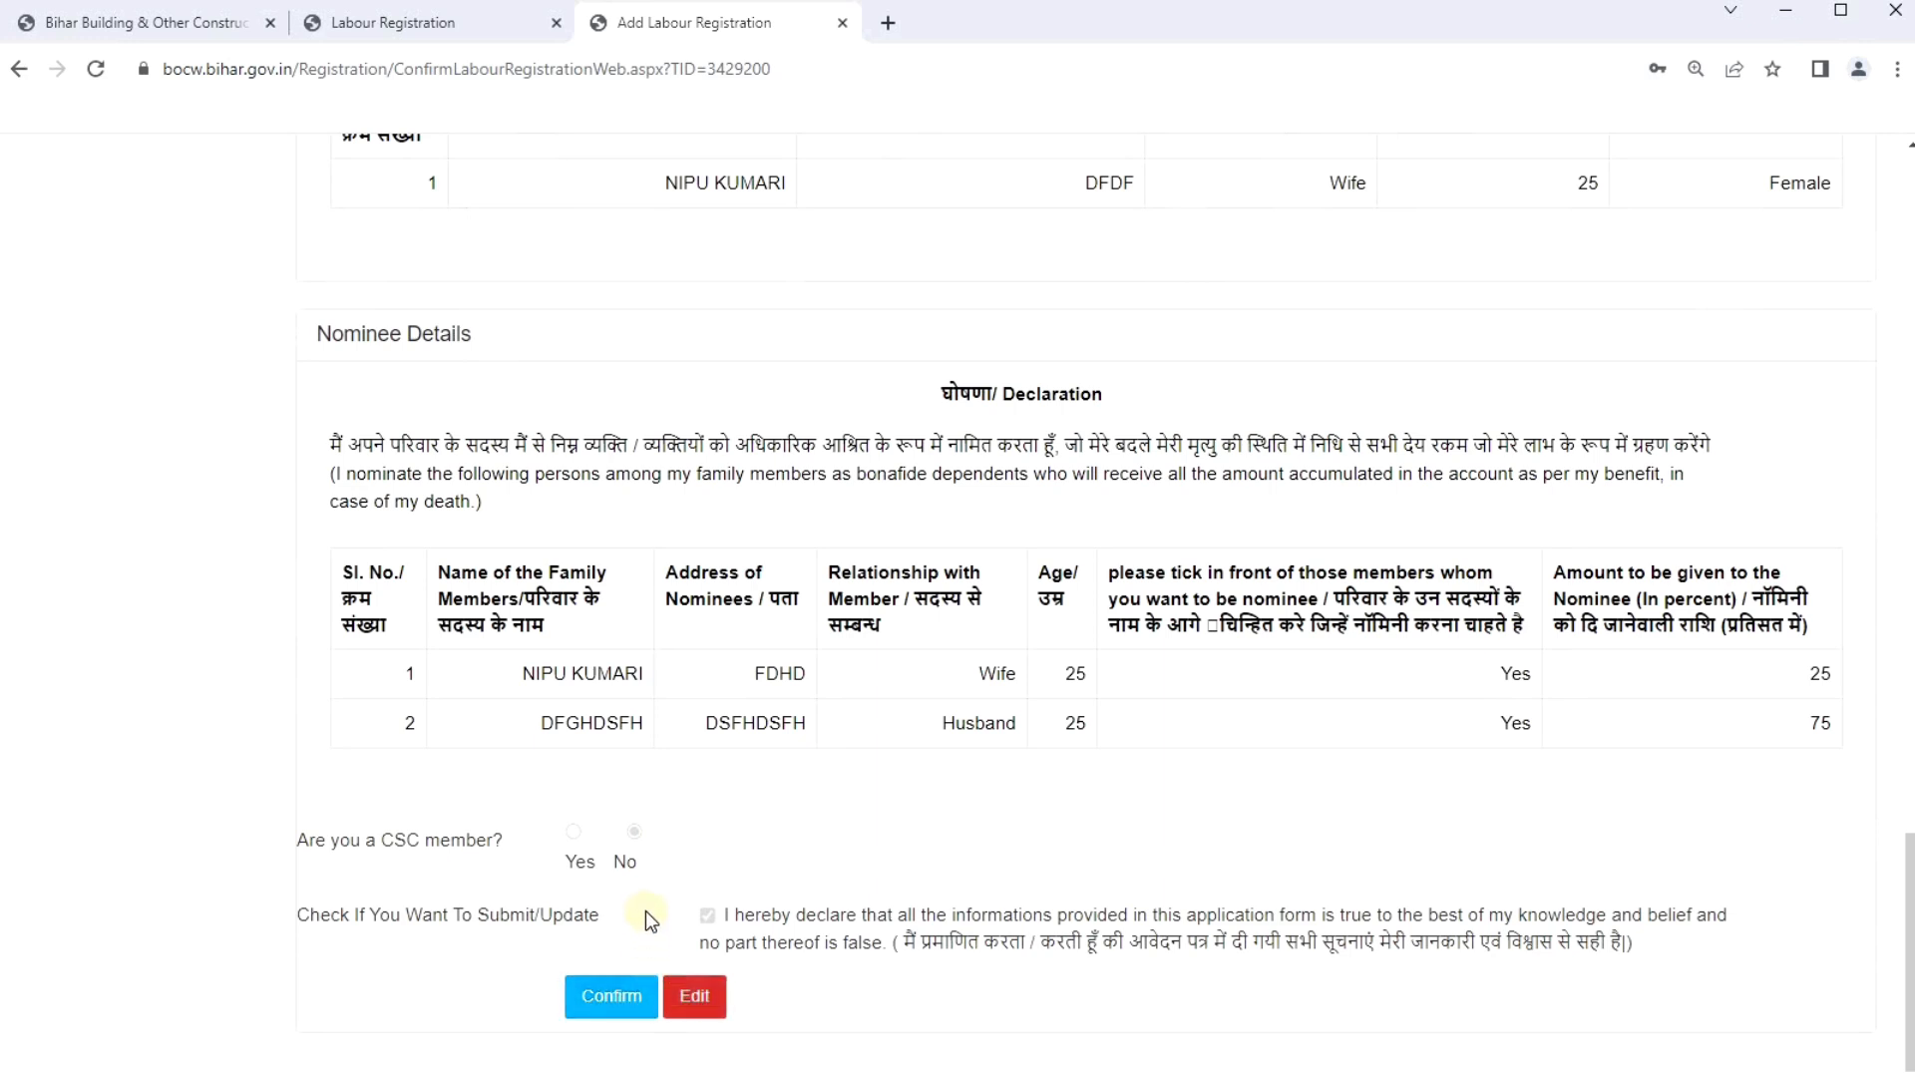
pyautogui.click(612, 1002)
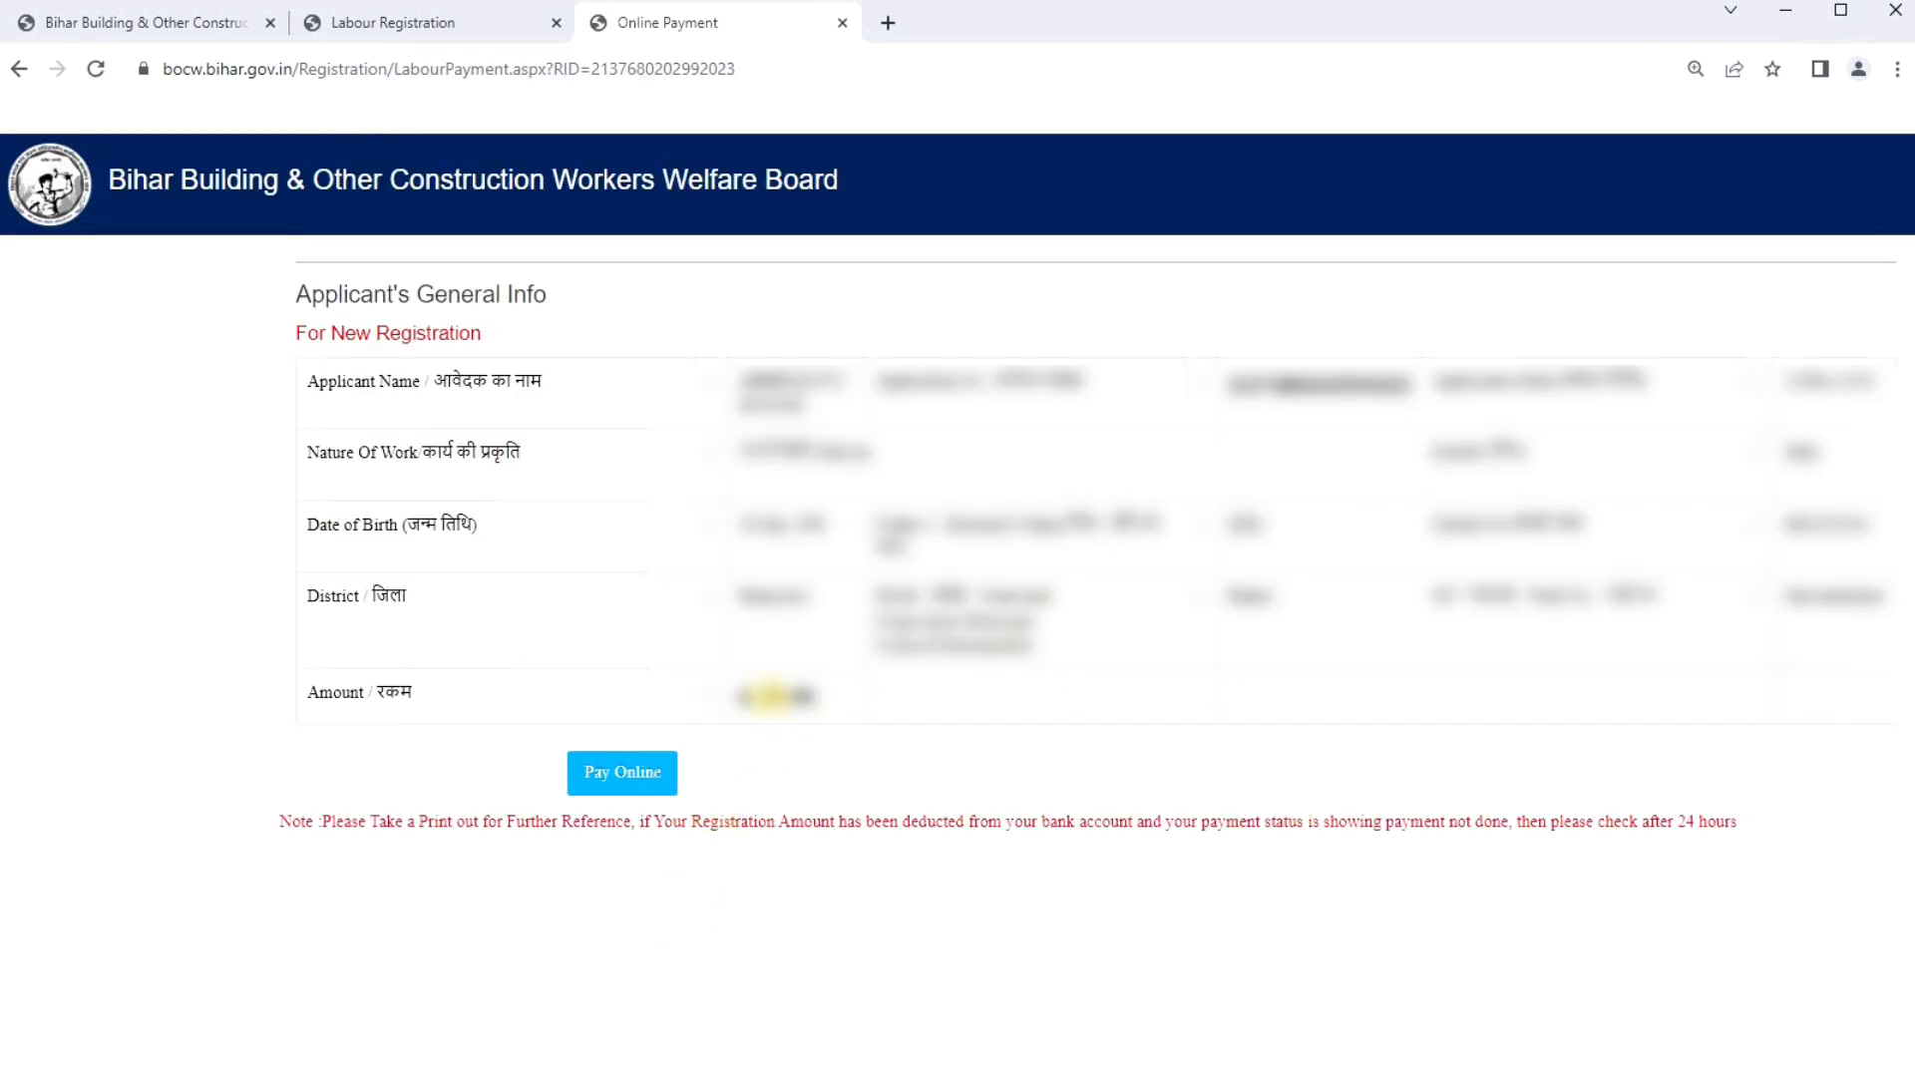
# Check the registration fee amount and application number, and proceed to the online payment.
pyautogui.doubleClick(792, 696)
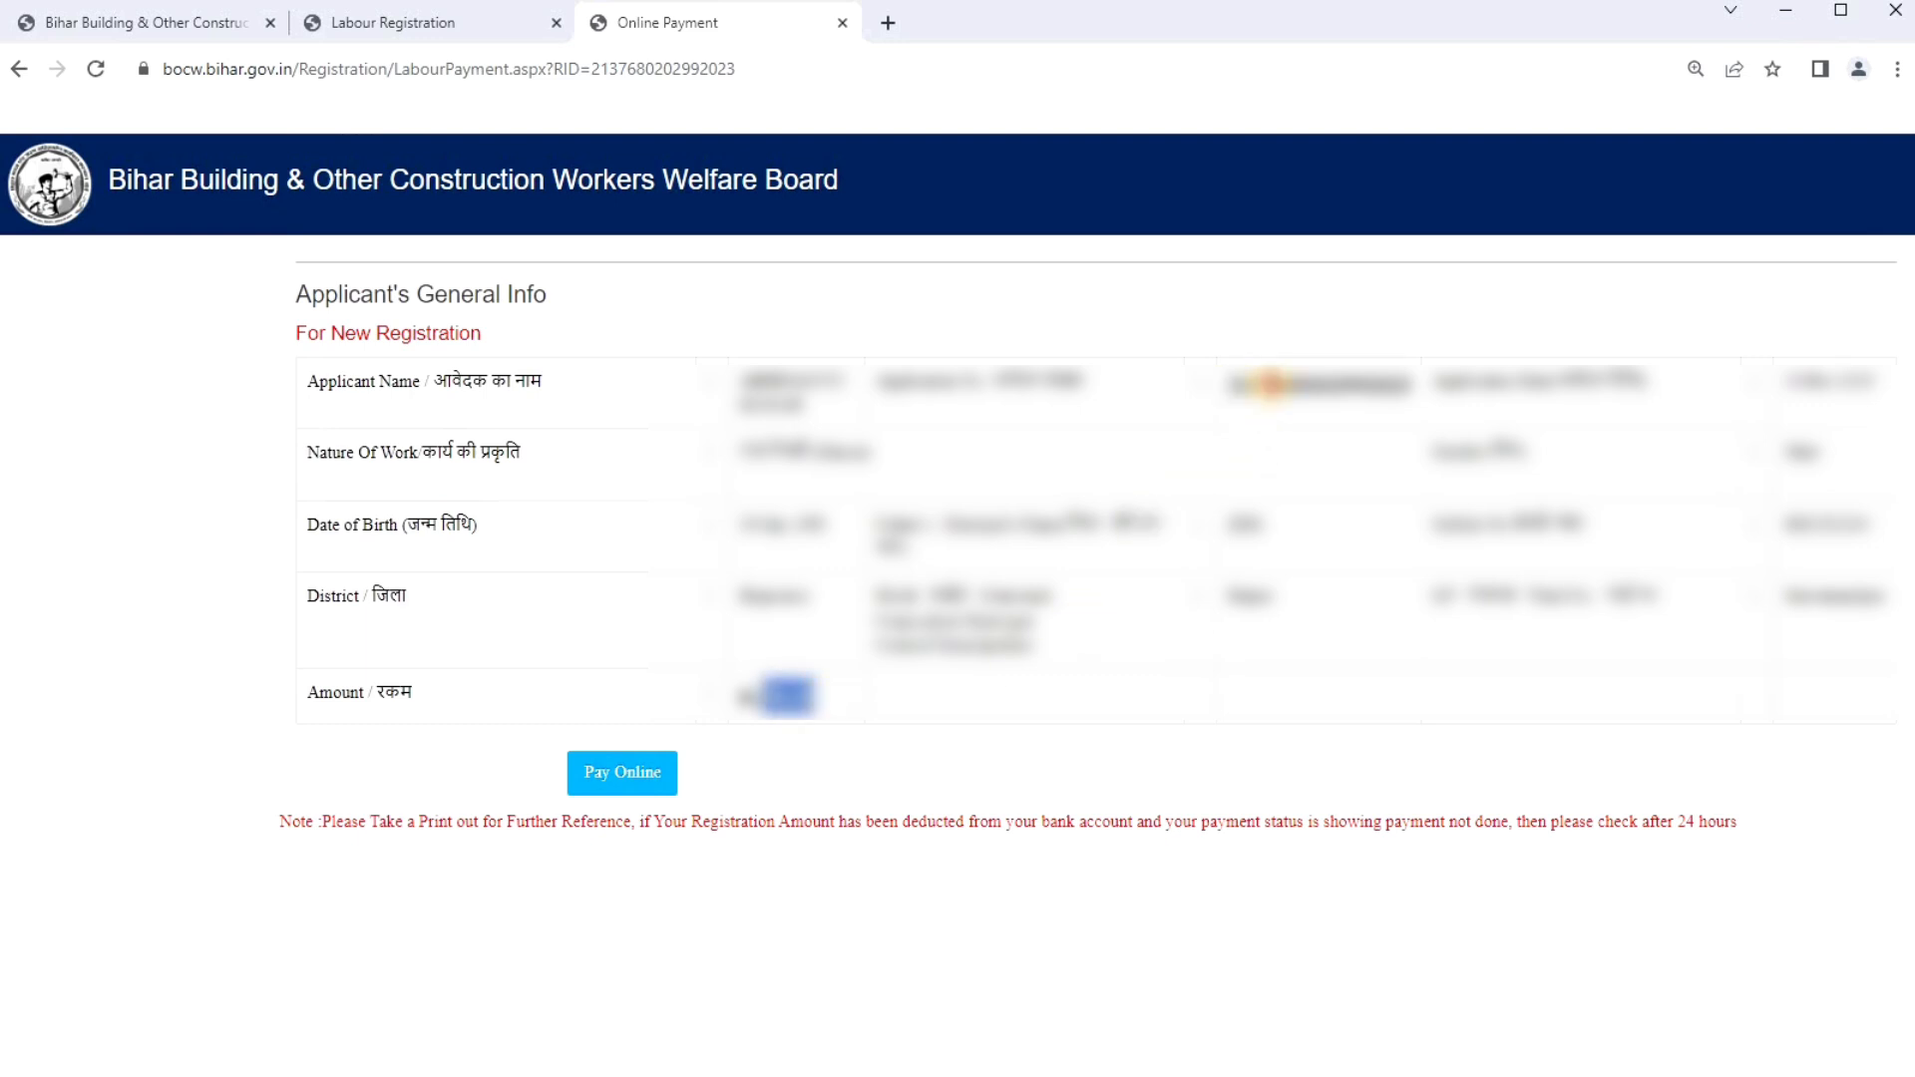
pyautogui.moveTo(1229, 384); pyautogui.dragTo(1394, 387)
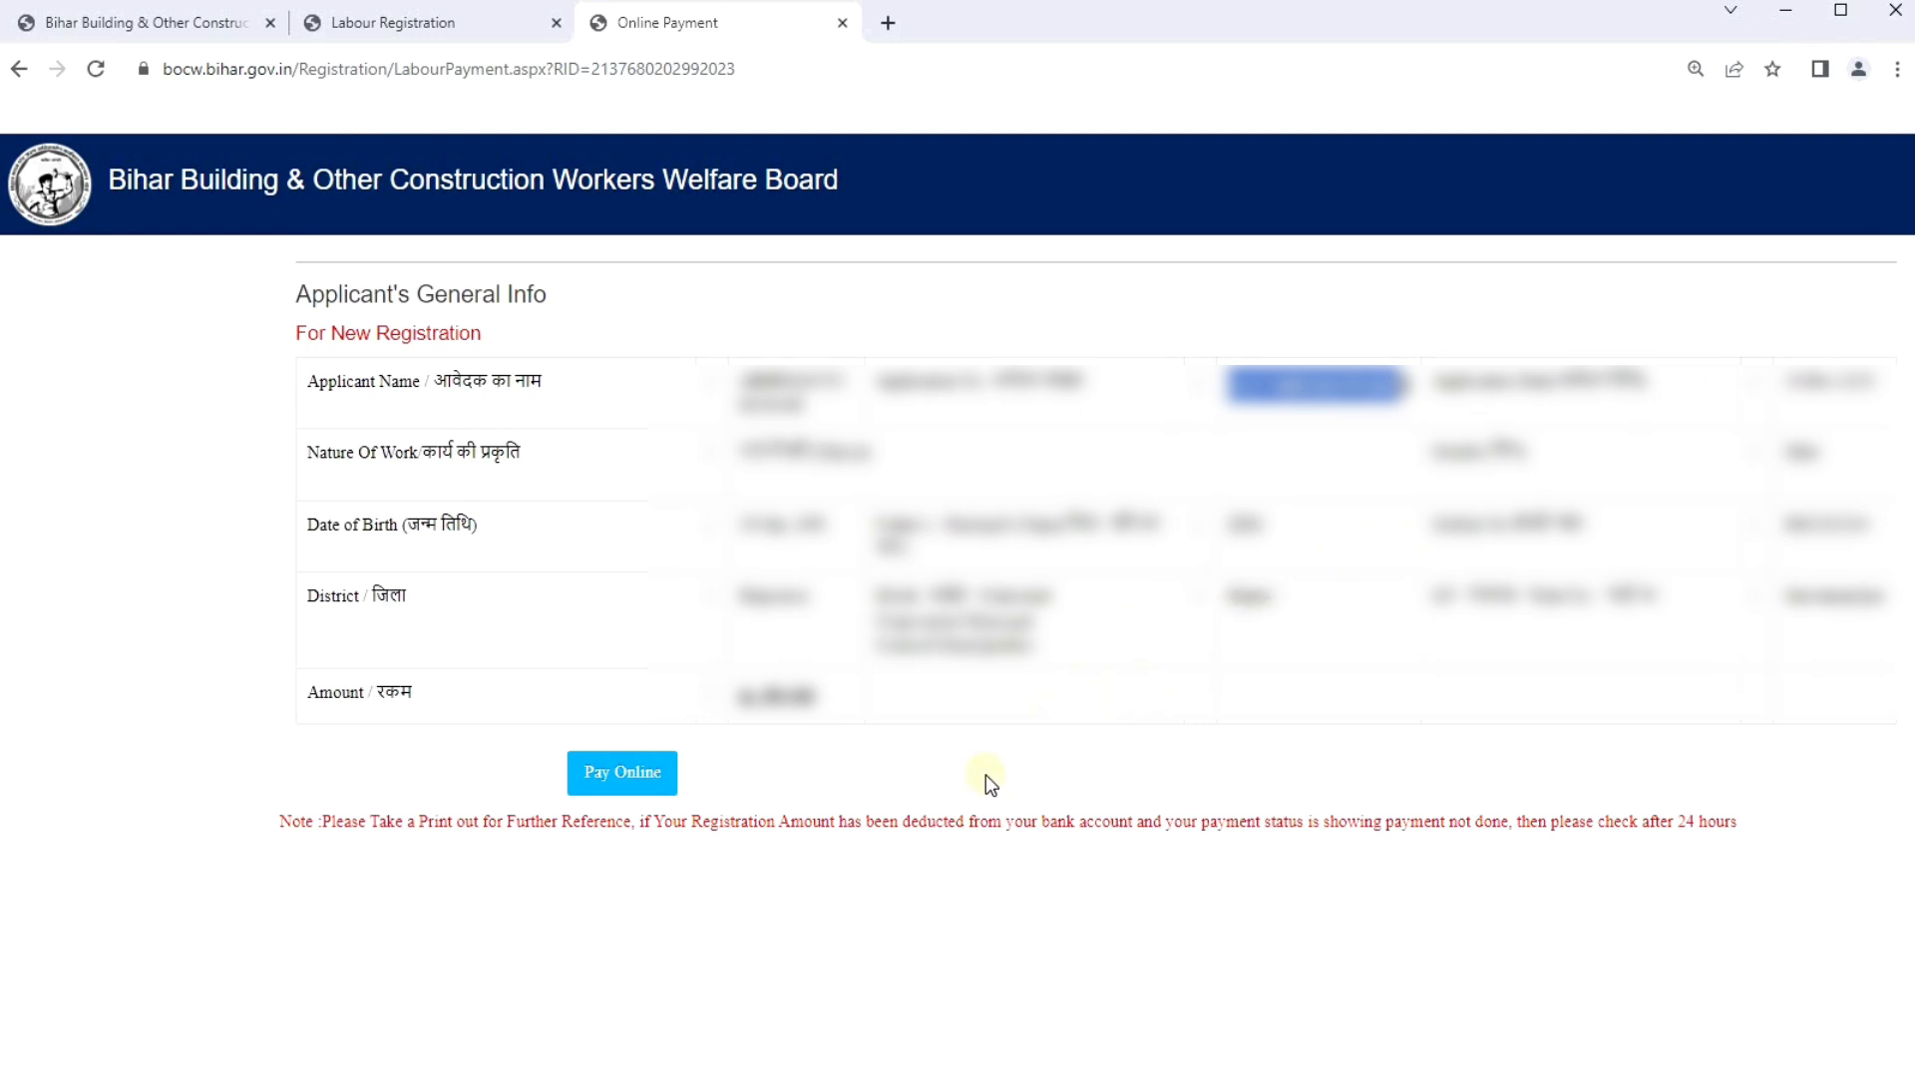
pyautogui.click(628, 784)
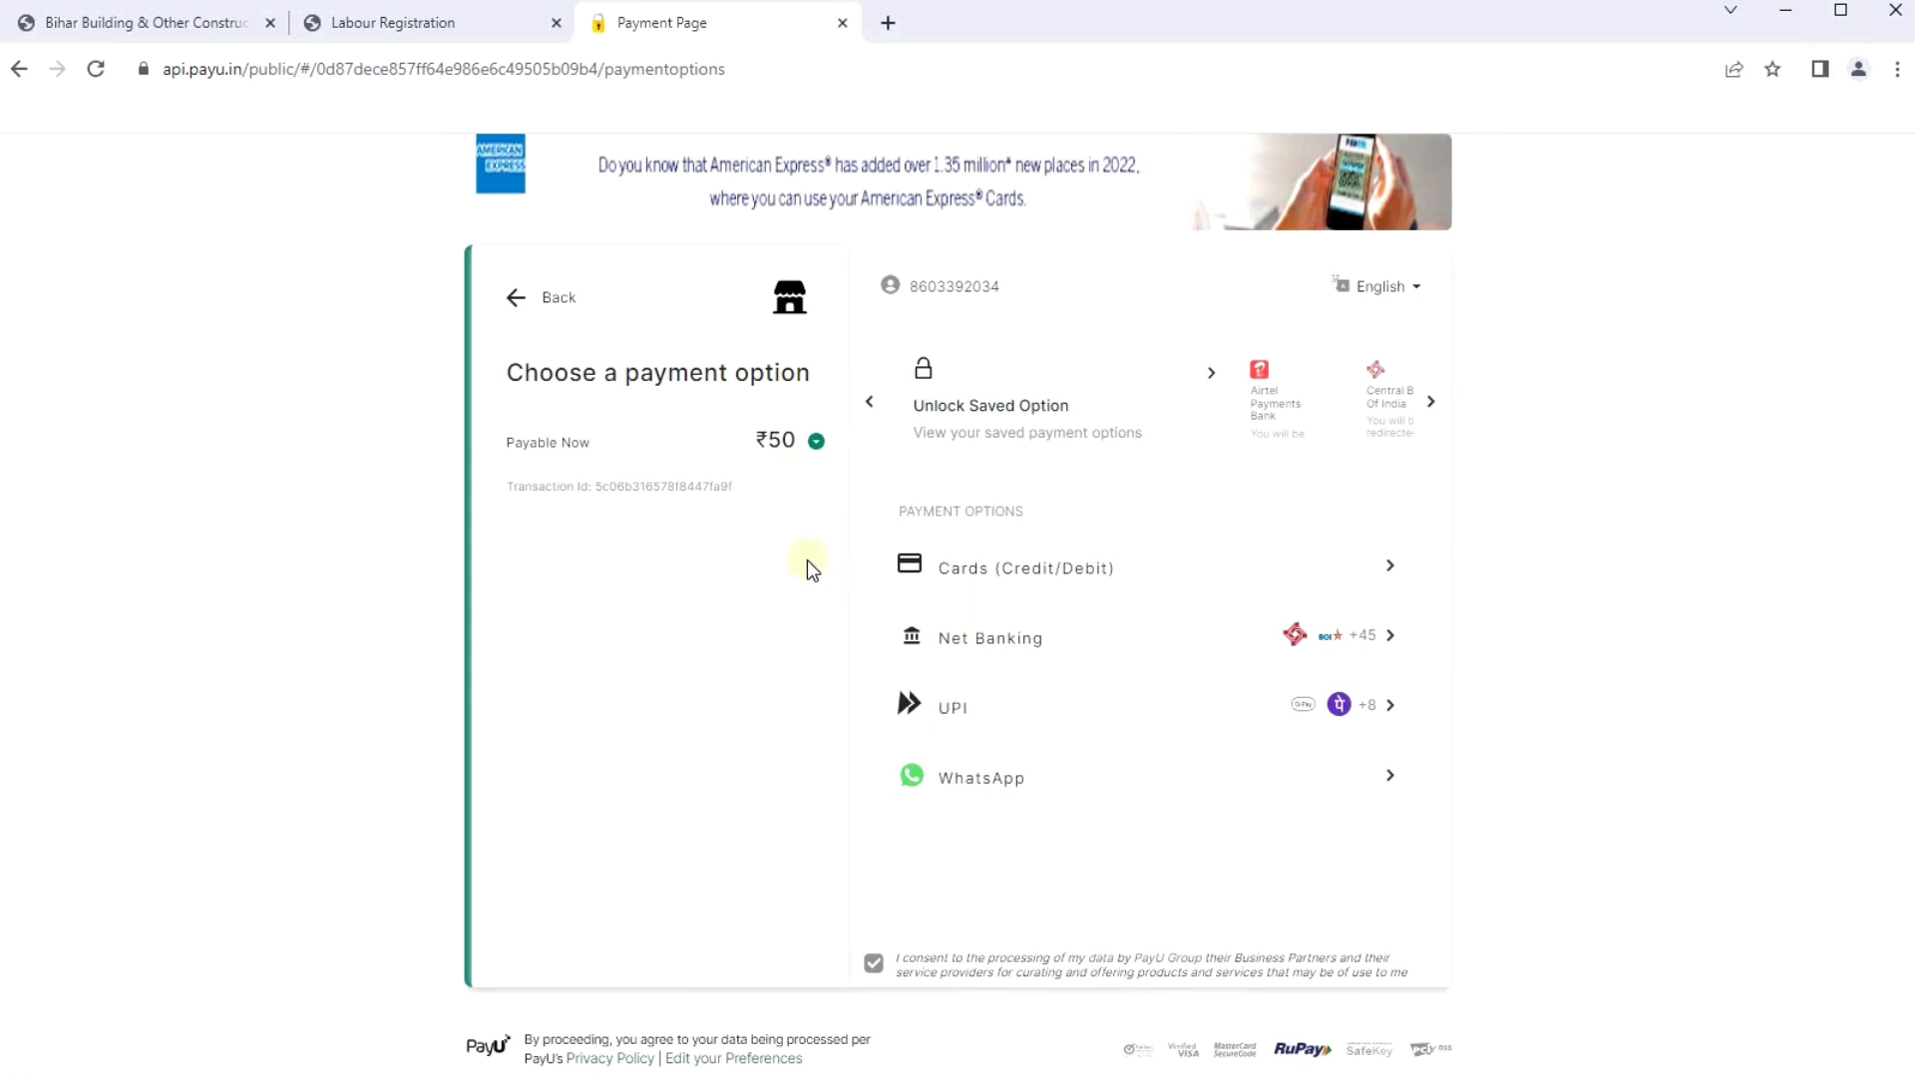
# Open the UPI payment options, view the entry form for paying by UPI ID or UPI number, and close it.
pyautogui.click(1015, 706)
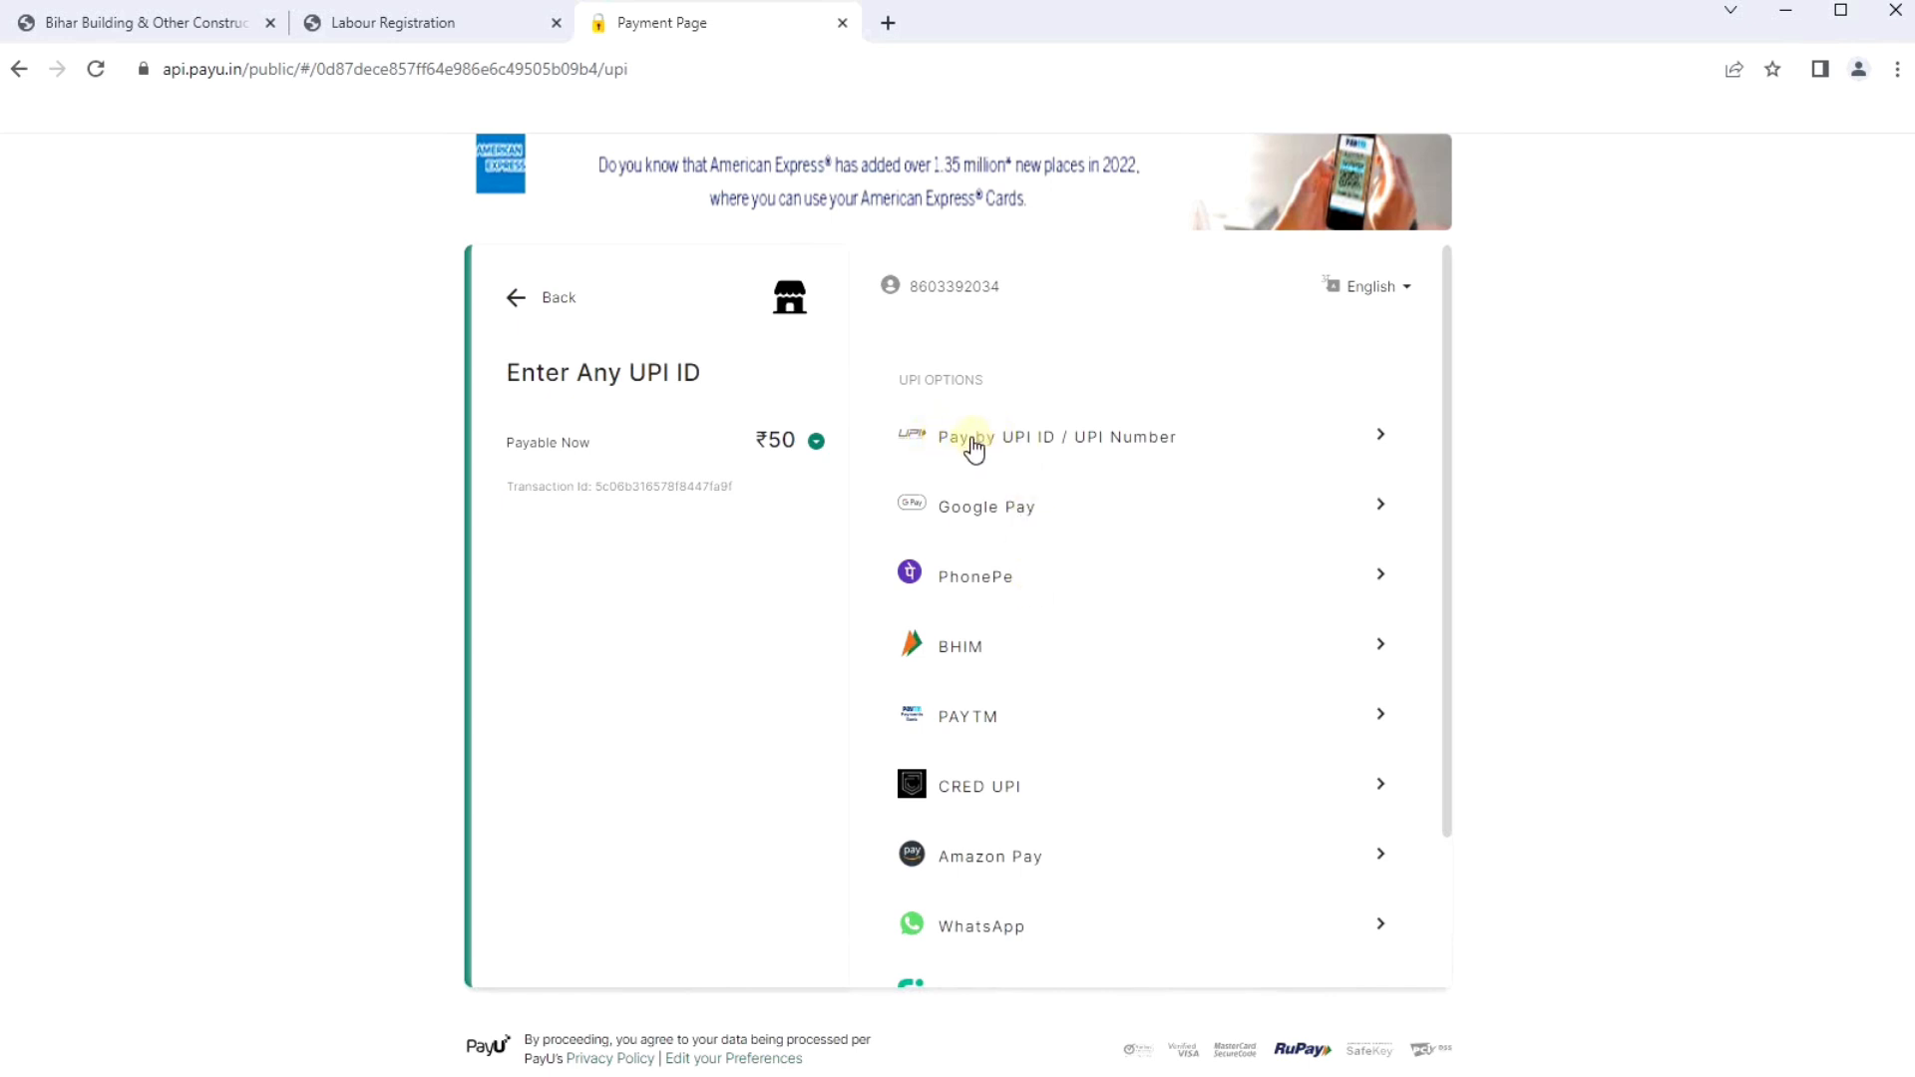
pyautogui.click(1008, 439)
pyautogui.click(1006, 496)
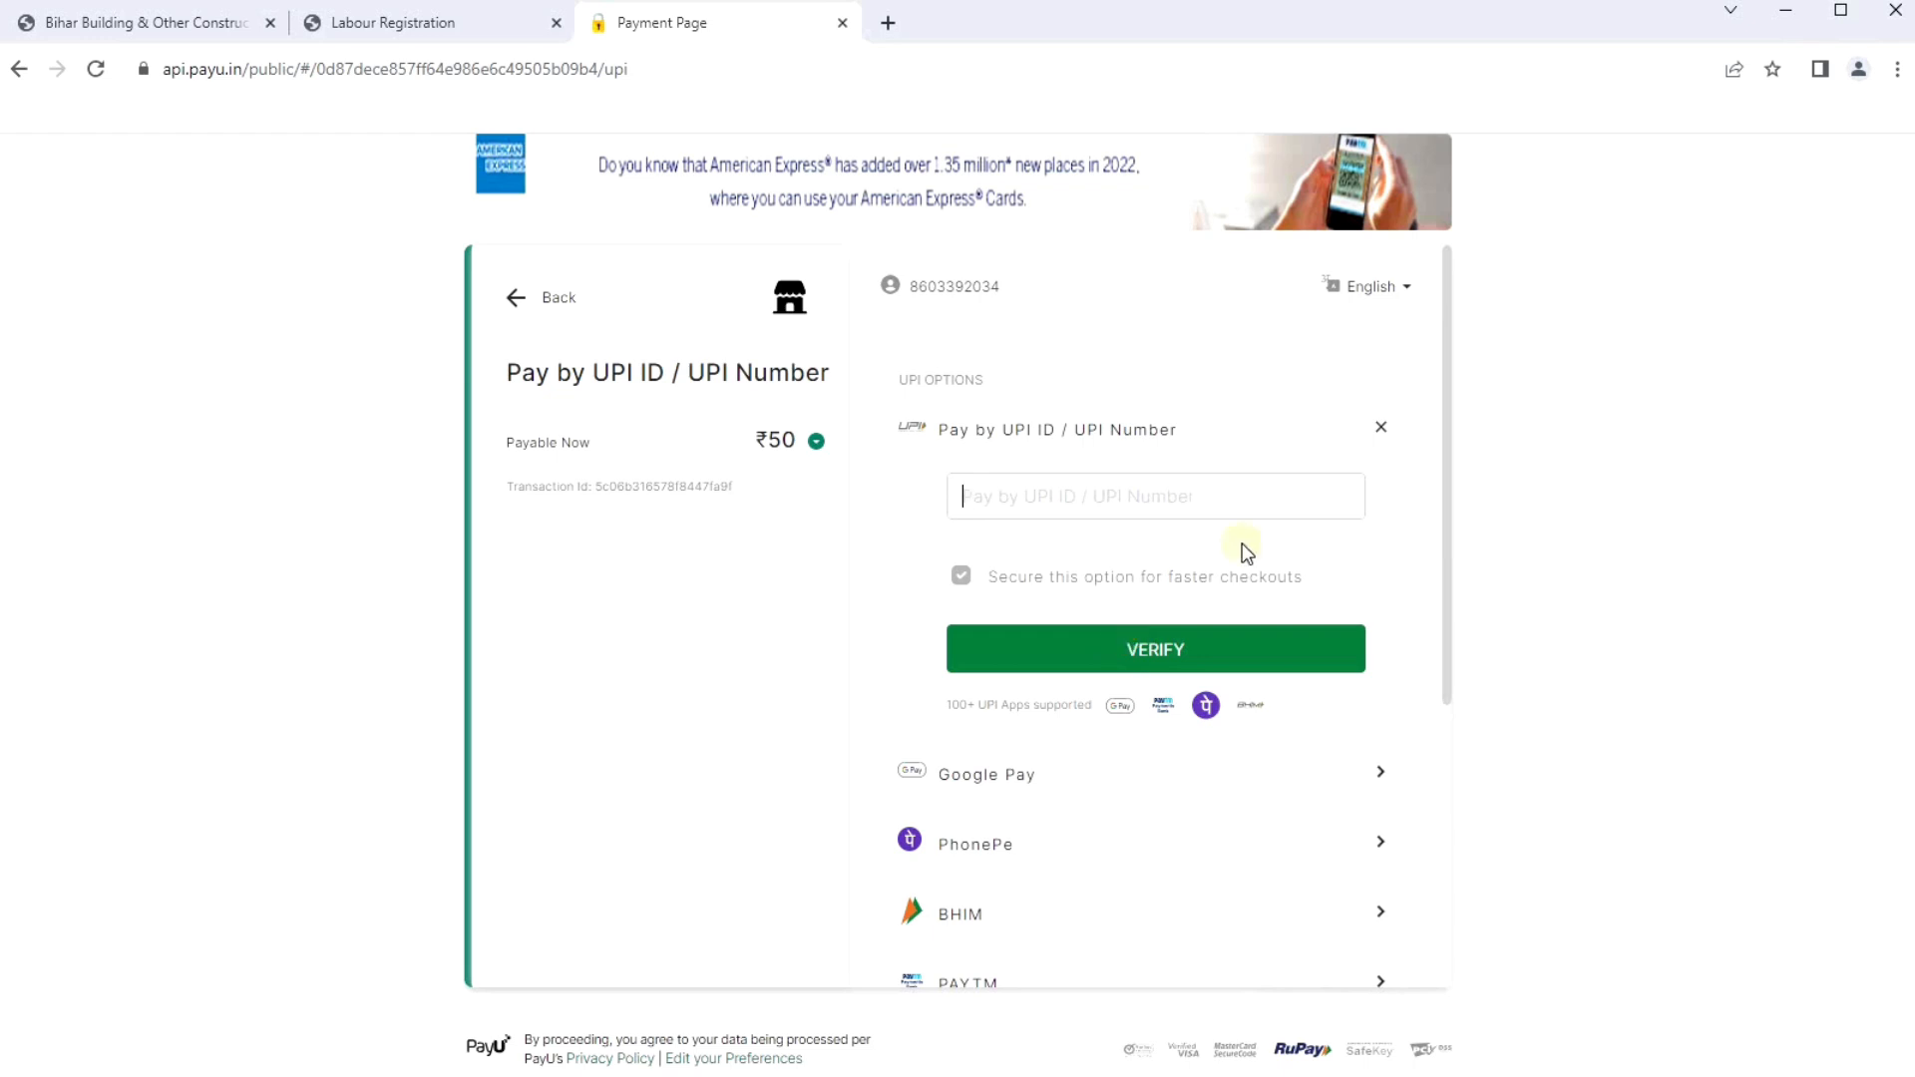
pyautogui.click(1377, 431)
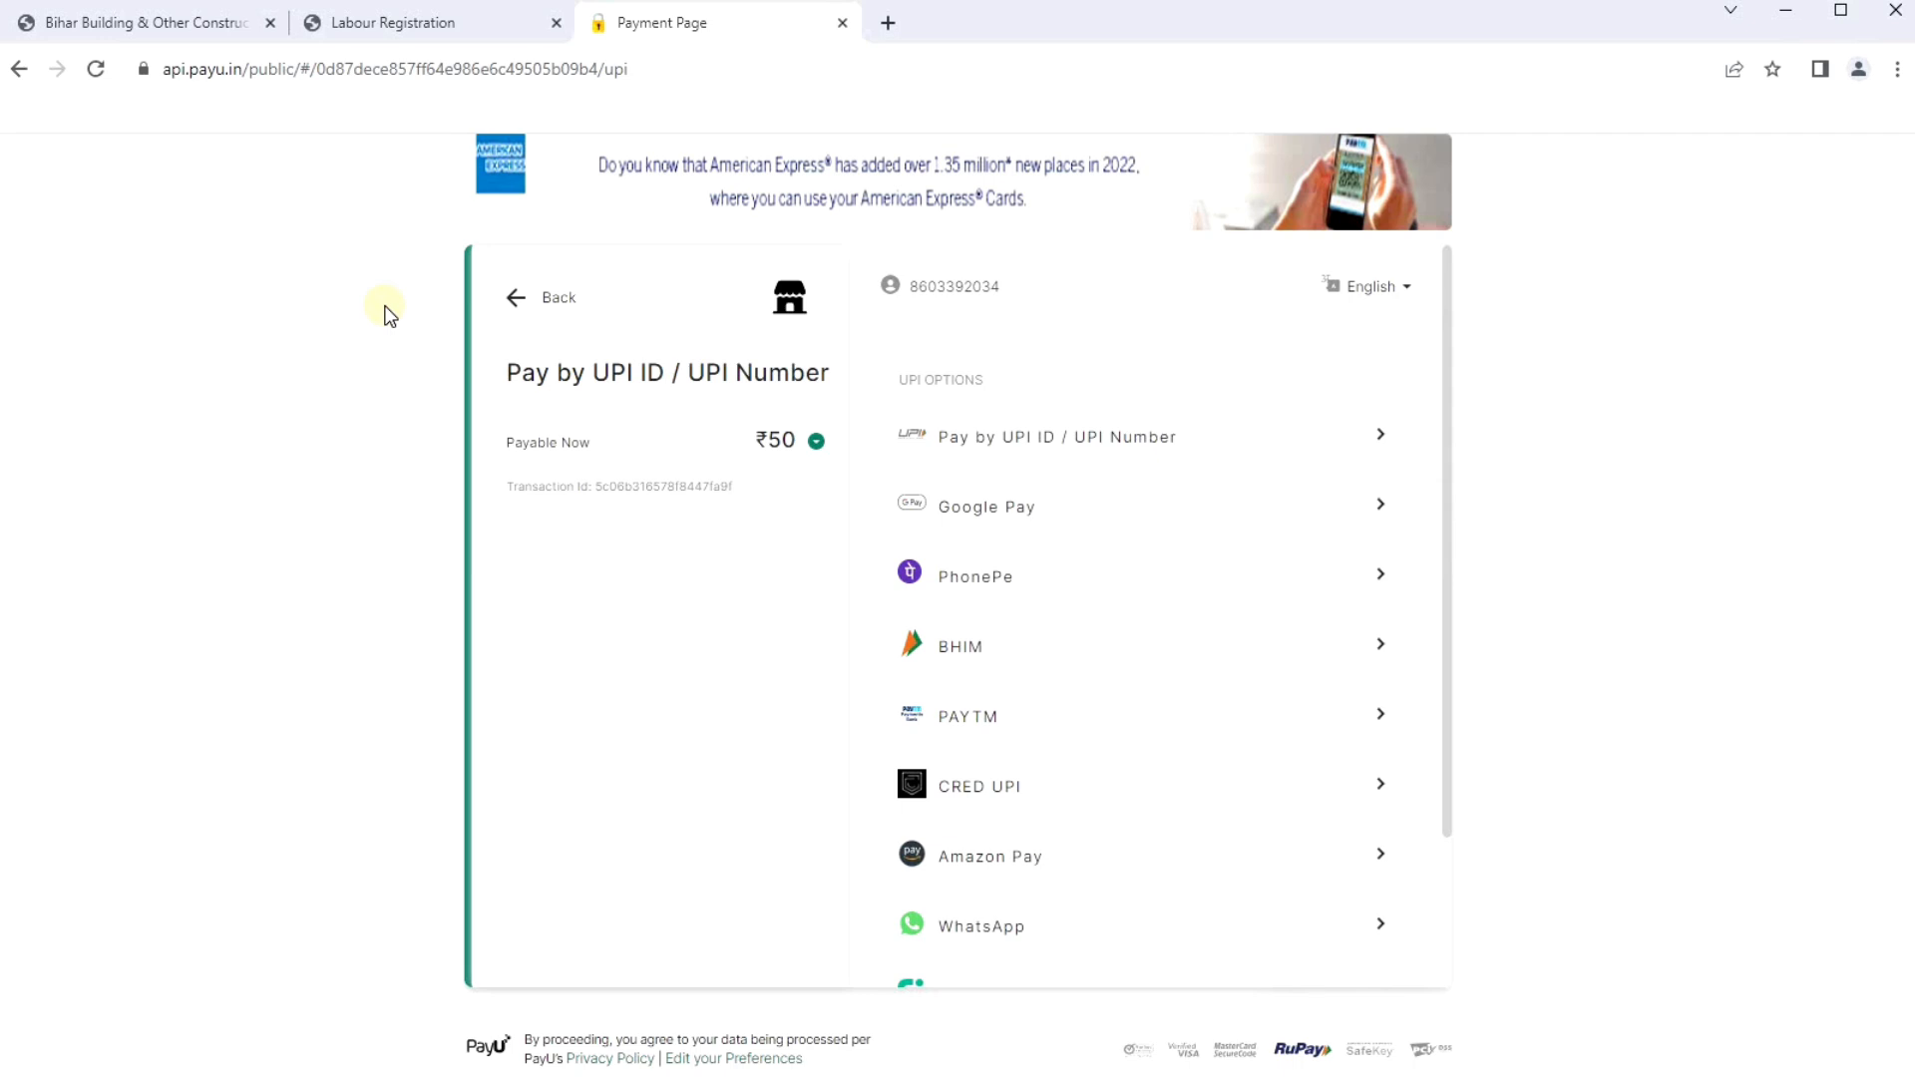
# Open the registration status page from the labour registration site and look up the application's status using its registration number.
pyautogui.click(417, 31)
pyautogui.click(470, 328)
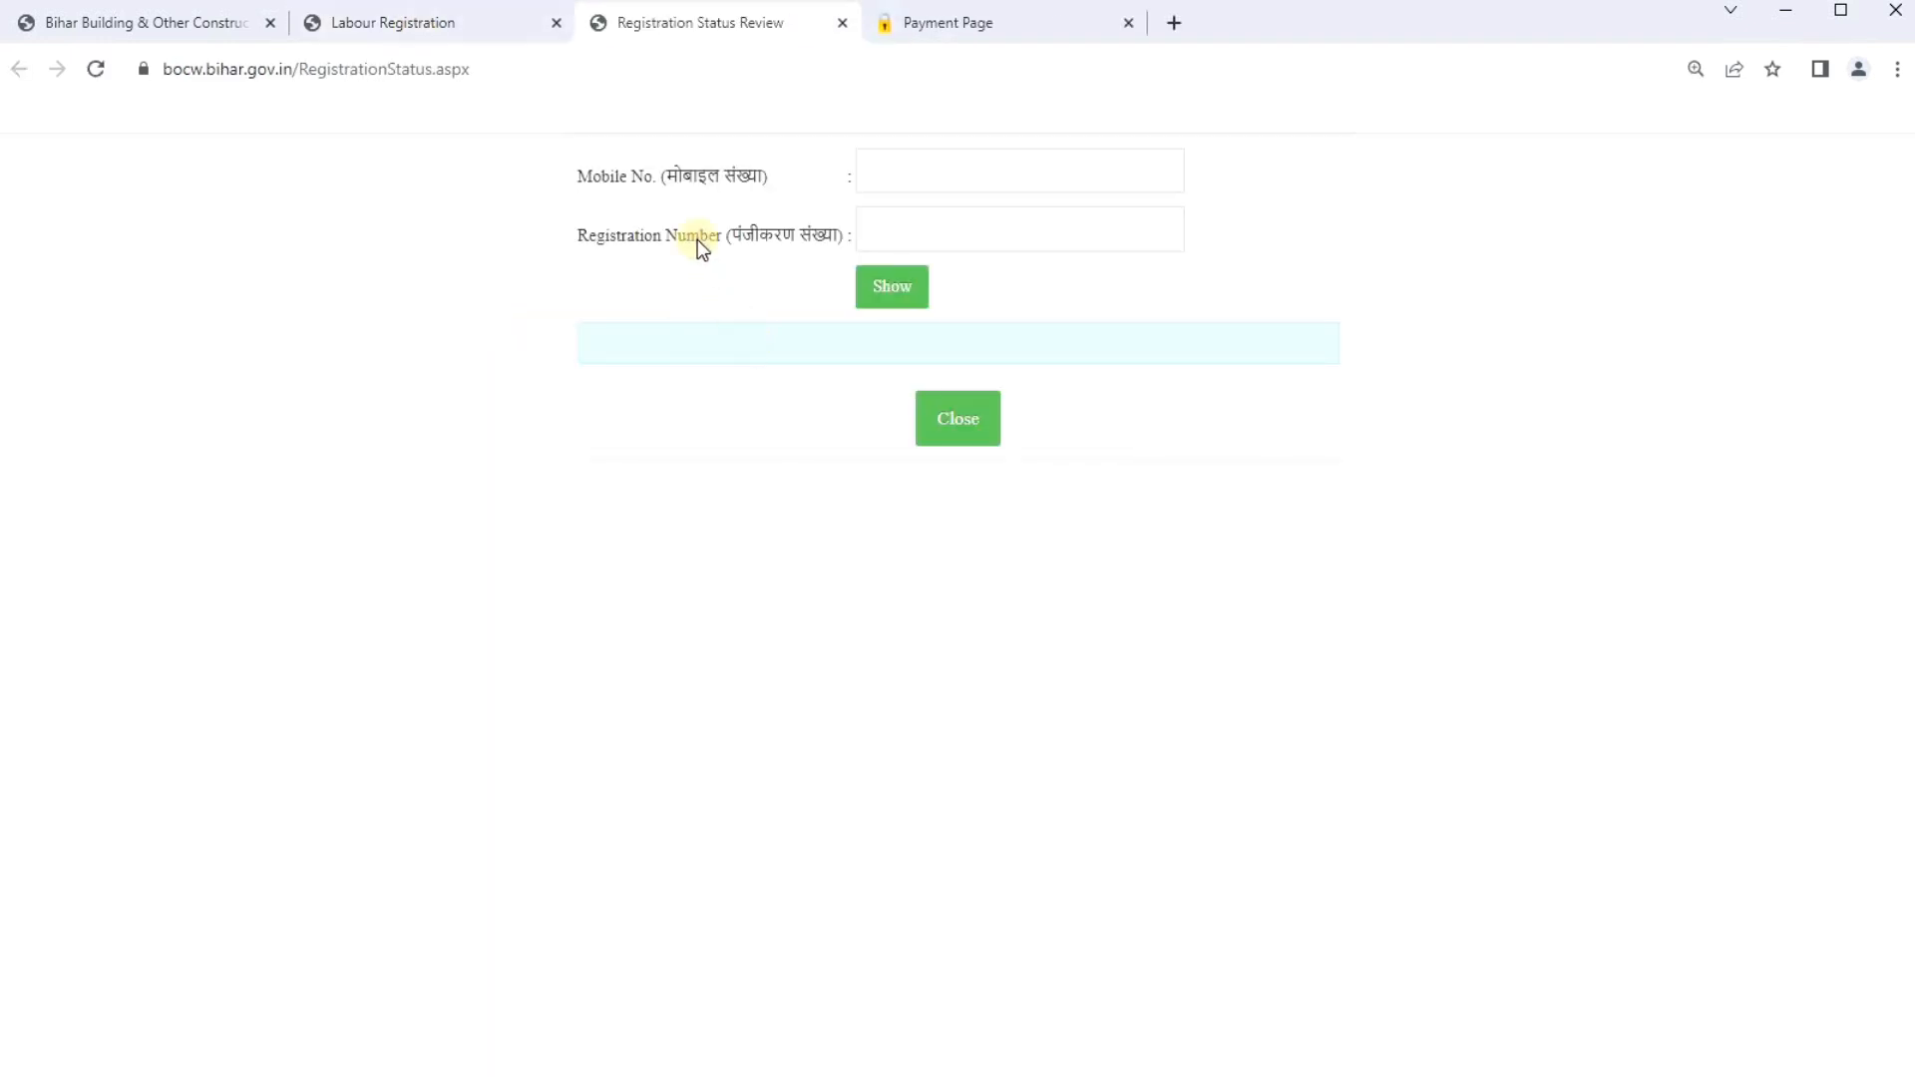
pyautogui.click(953, 176)
pyautogui.click(754, 319)
pyautogui.click(928, 239)
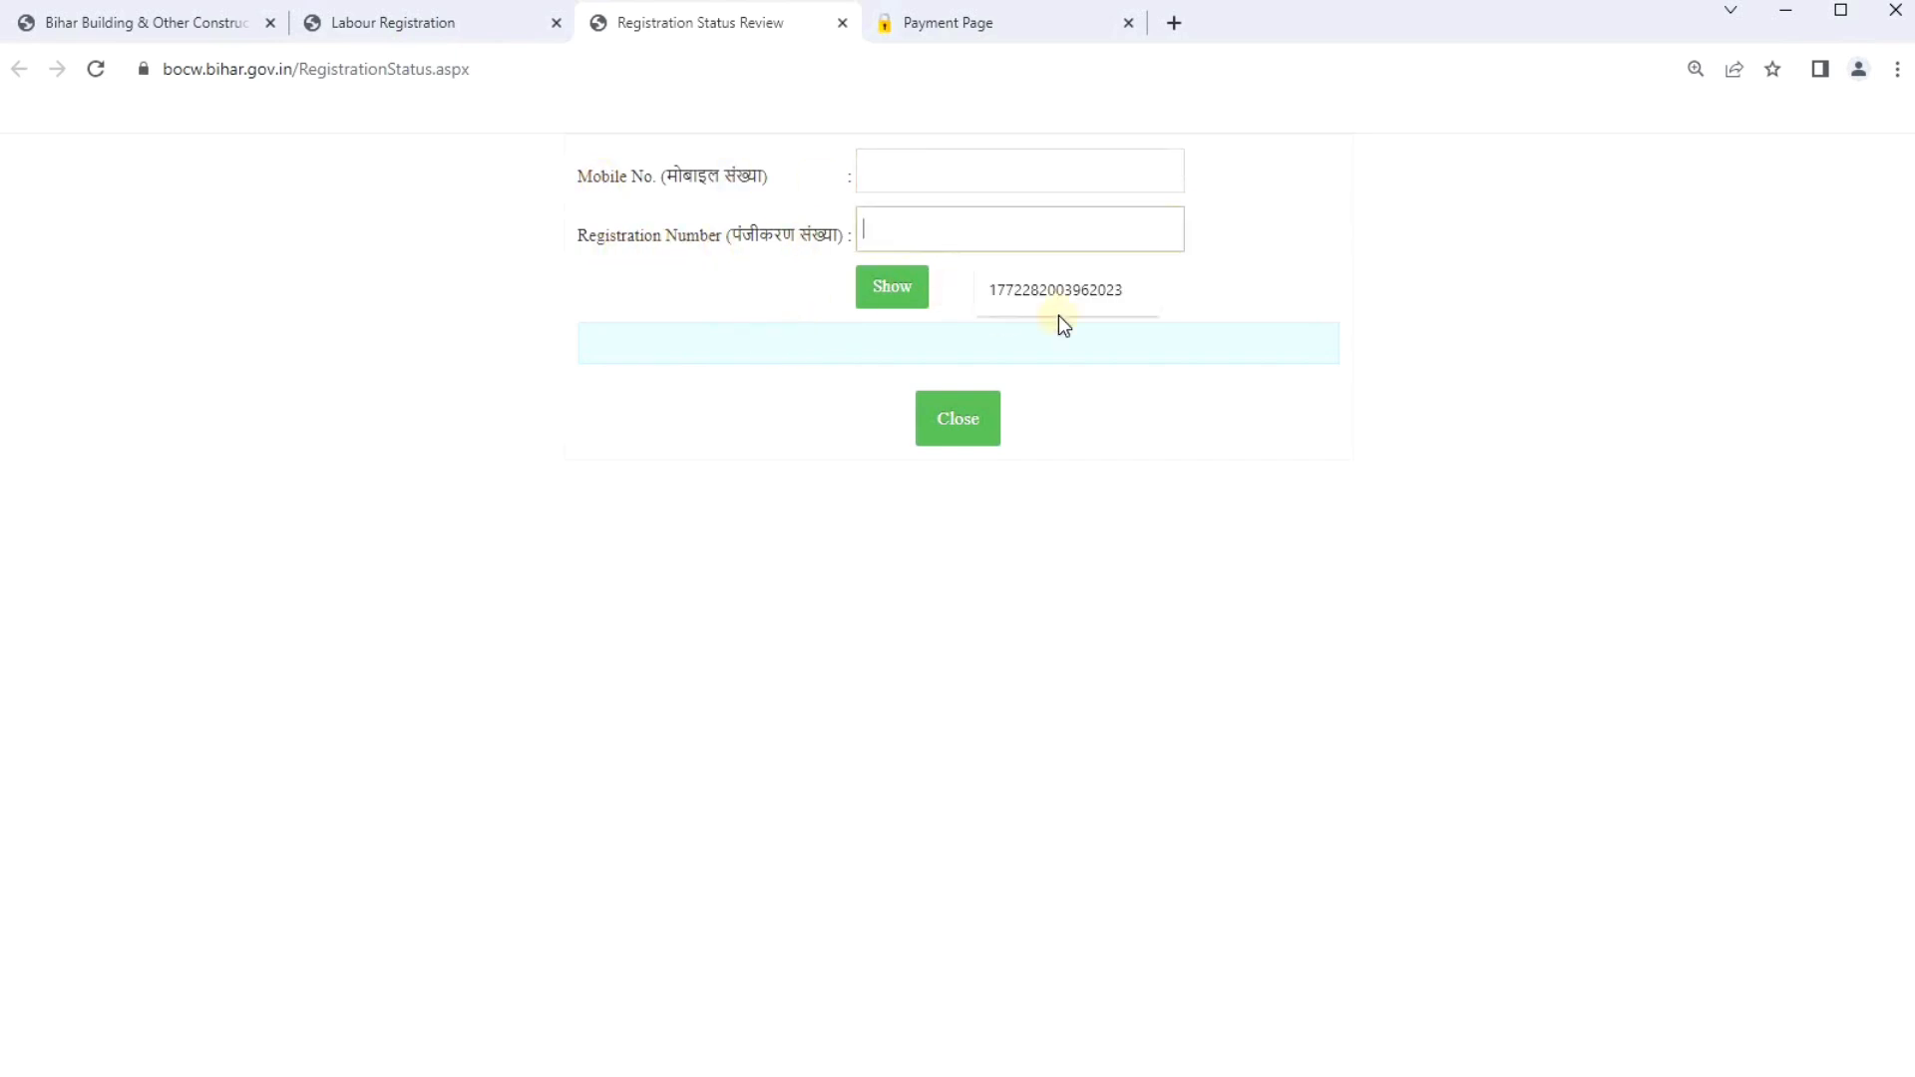
pyautogui.click(943, 305)
pyautogui.click(900, 294)
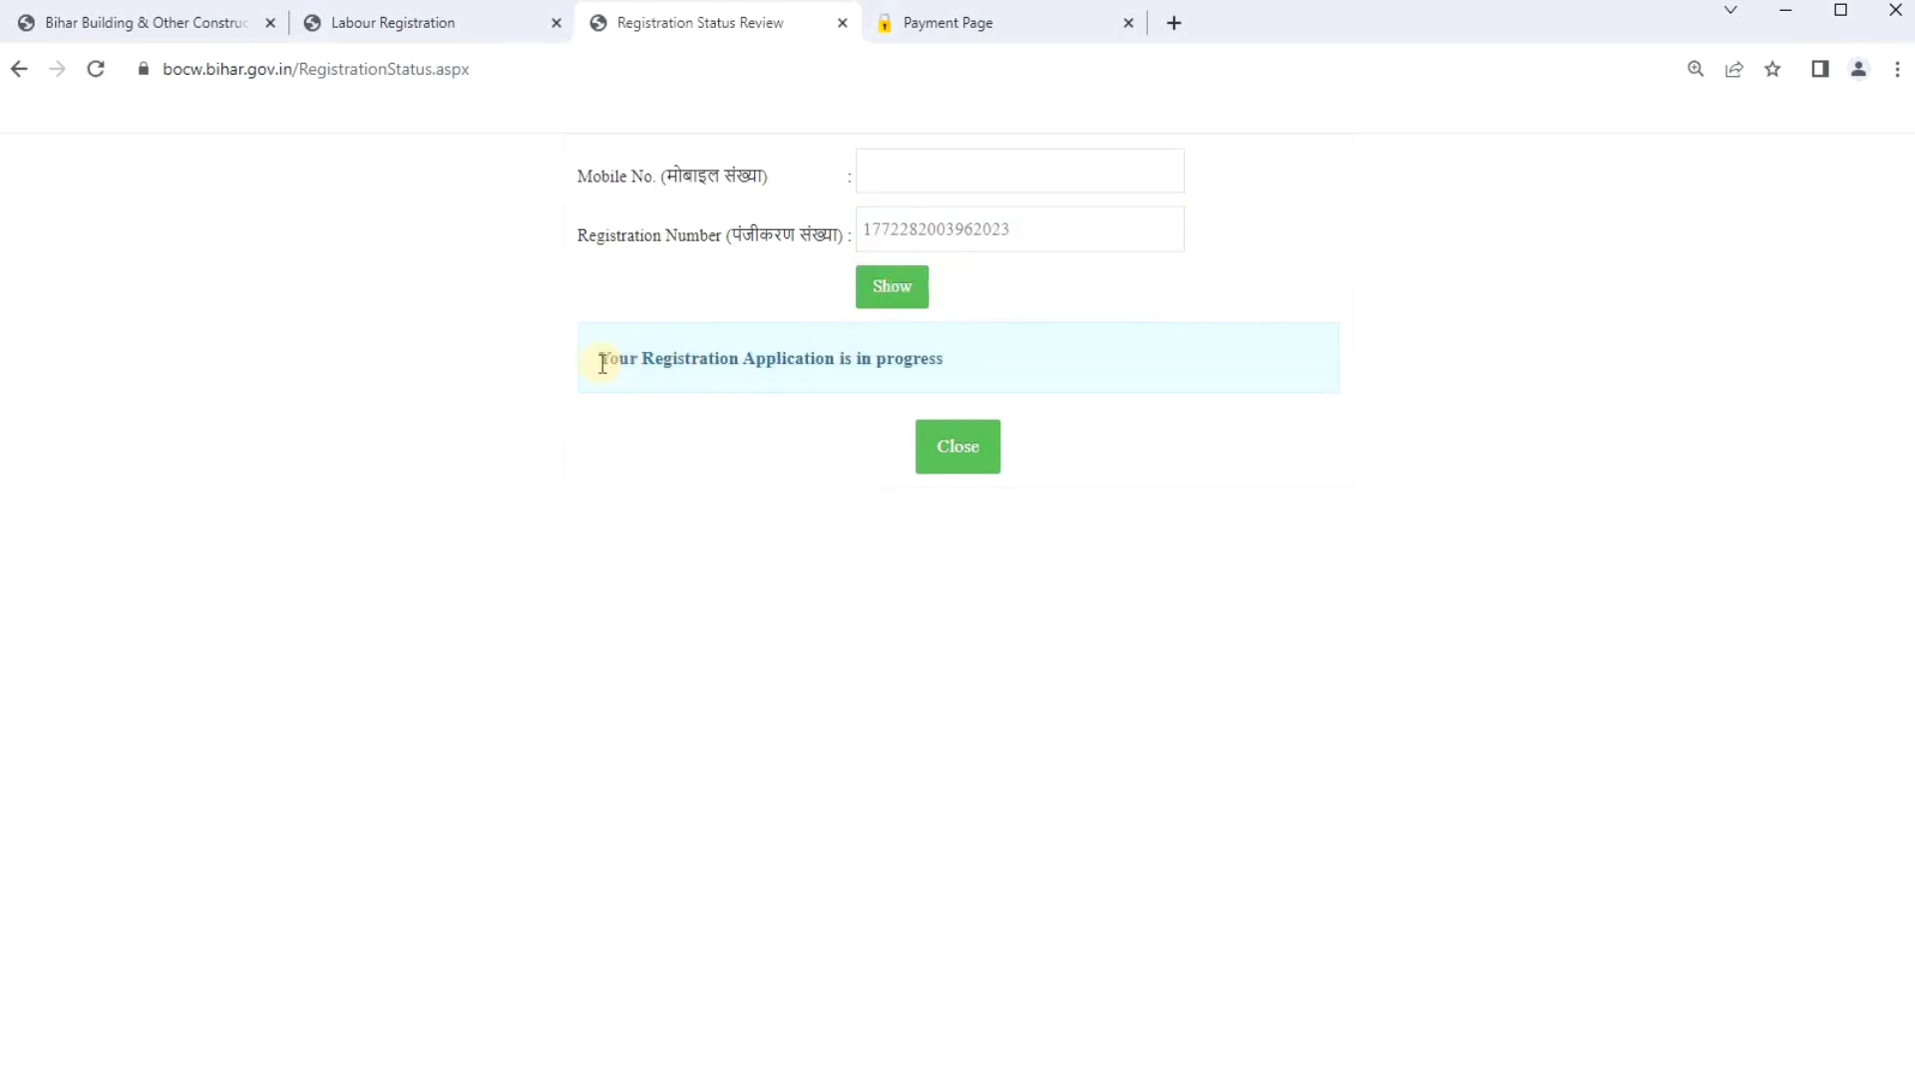
pyautogui.moveTo(597, 363); pyautogui.dragTo(954, 369)
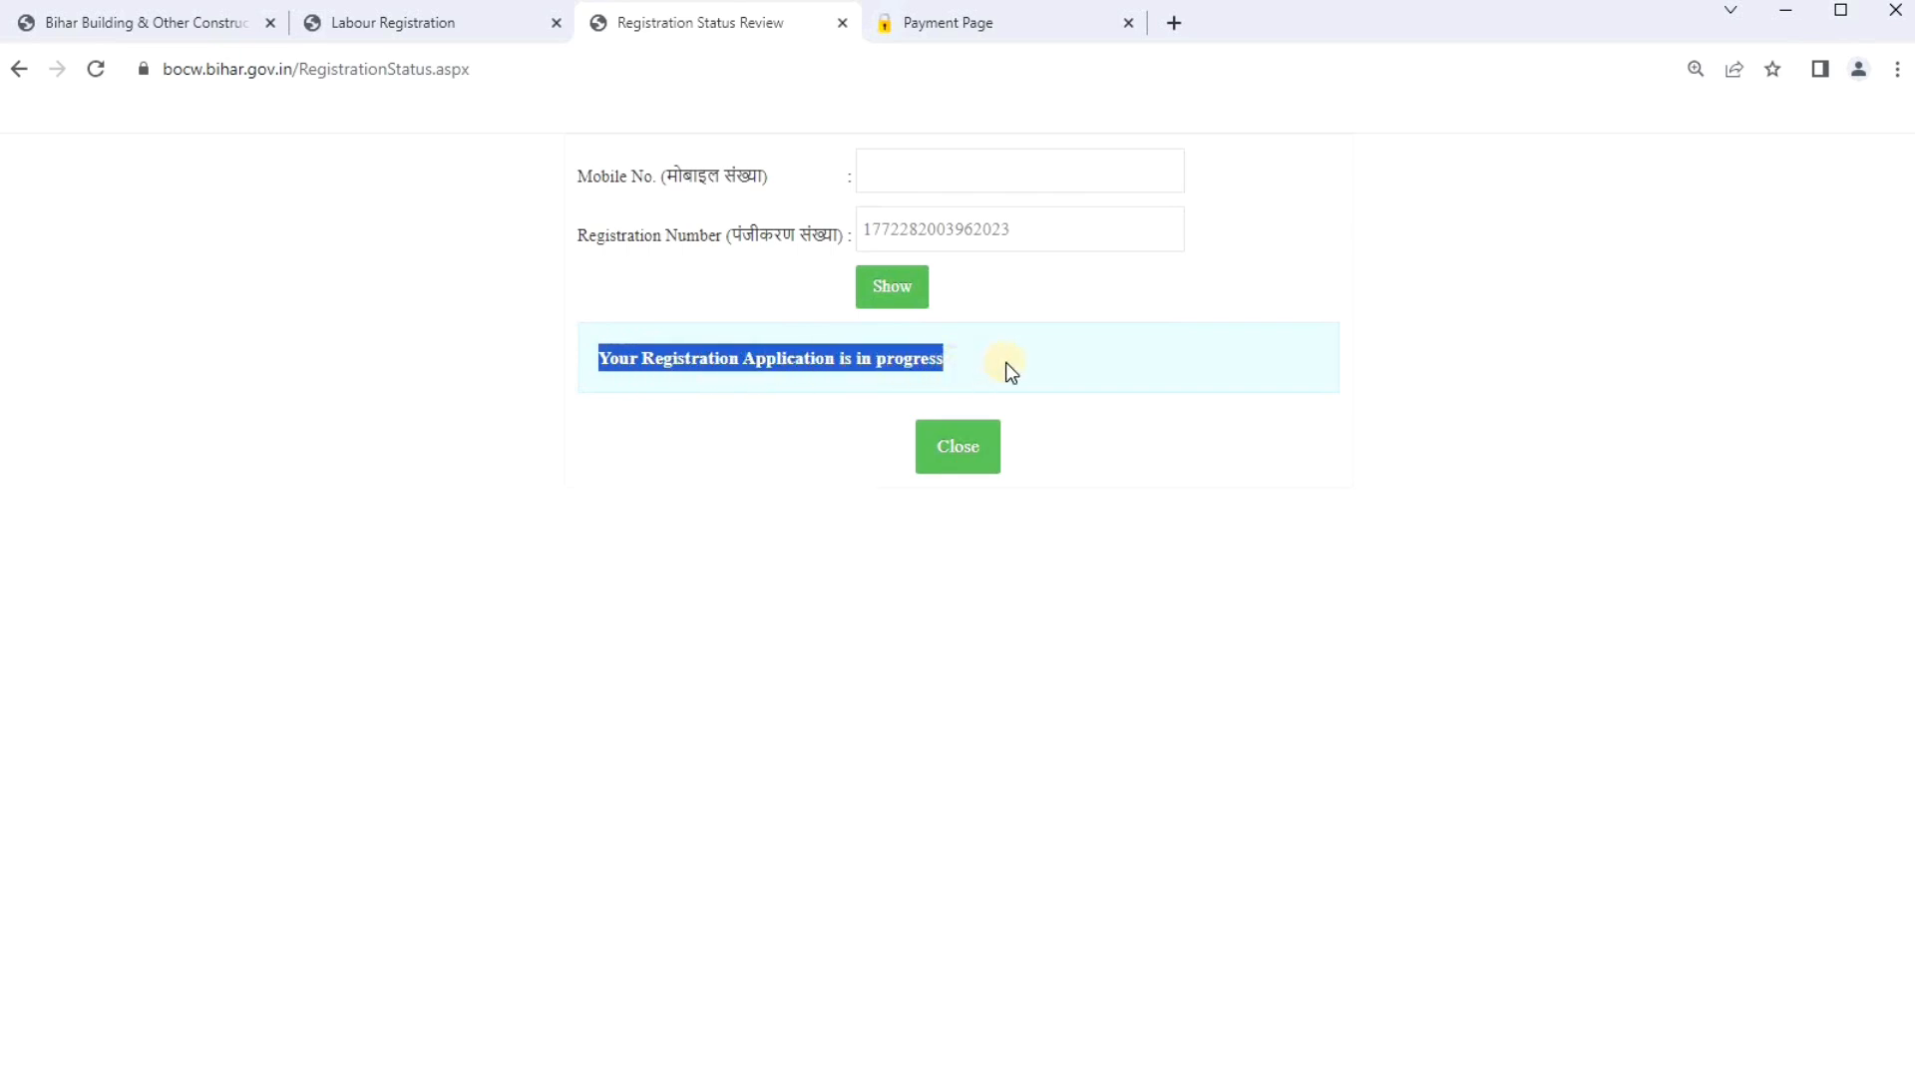